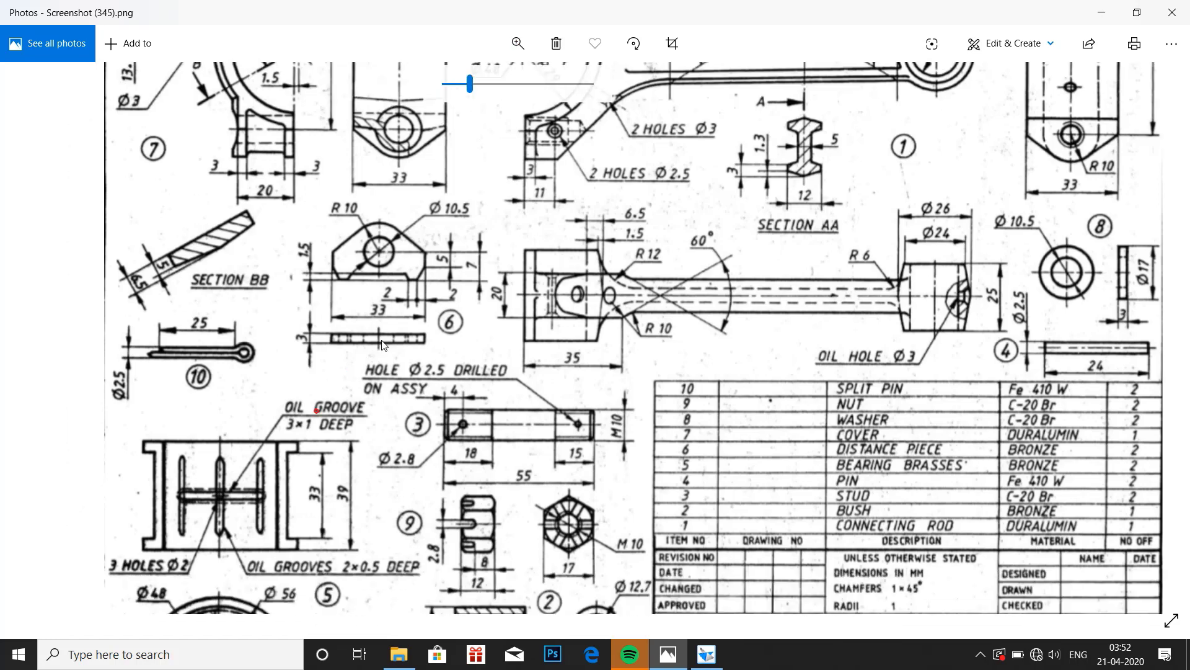
Enlarge the reference drawing around the views of part 5, the bearing brass.
click(518, 42)
click(500, 83)
mouse_move(372, 260)
mouse_down()
mouse_move(488, 260)
mouse_move(651, 105)
mouse_up()
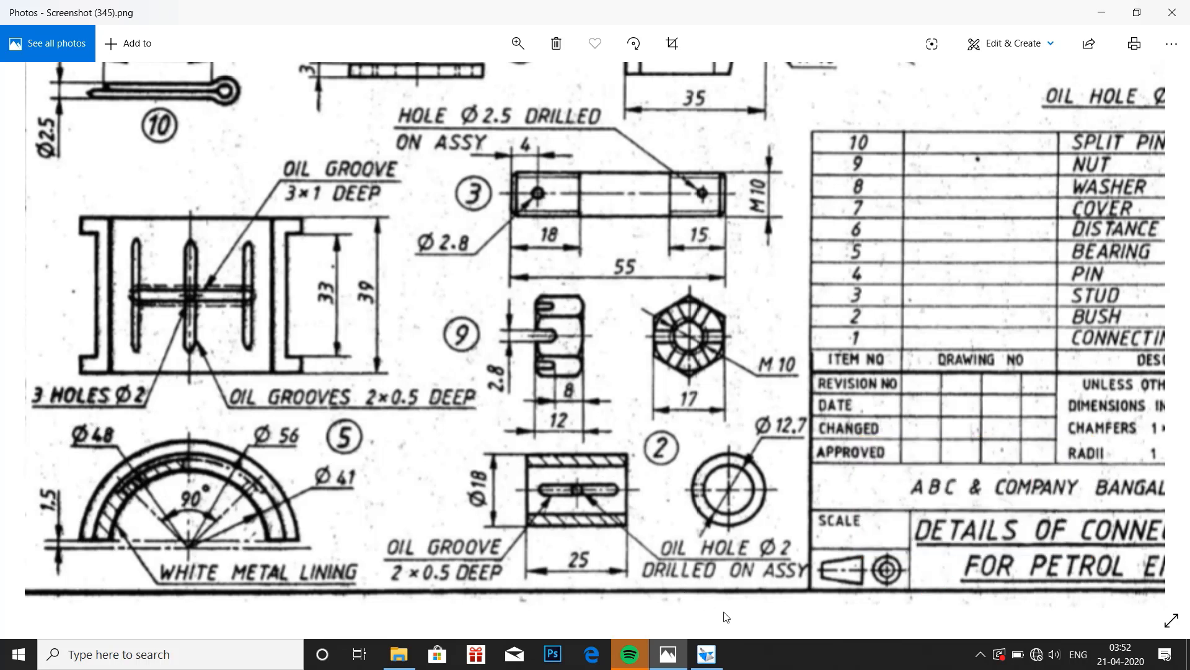
Switch to Solid Edge and start a new sketch on the Front (xz) plane.
click(707, 654)
click(216, 142)
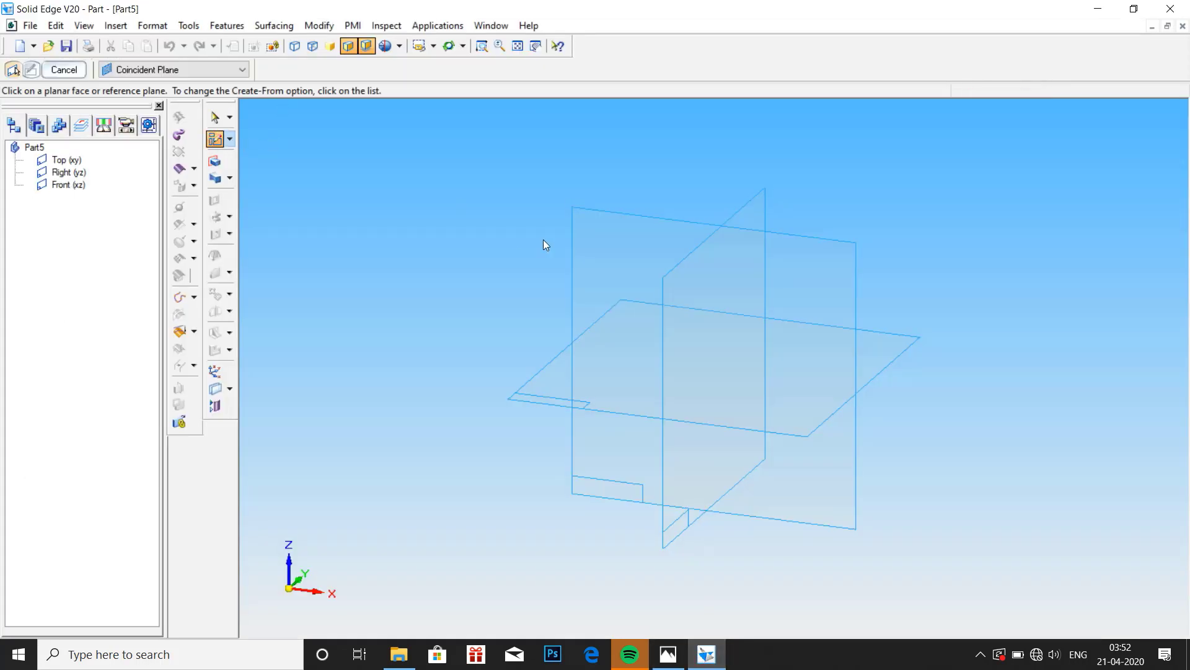
click(634, 239)
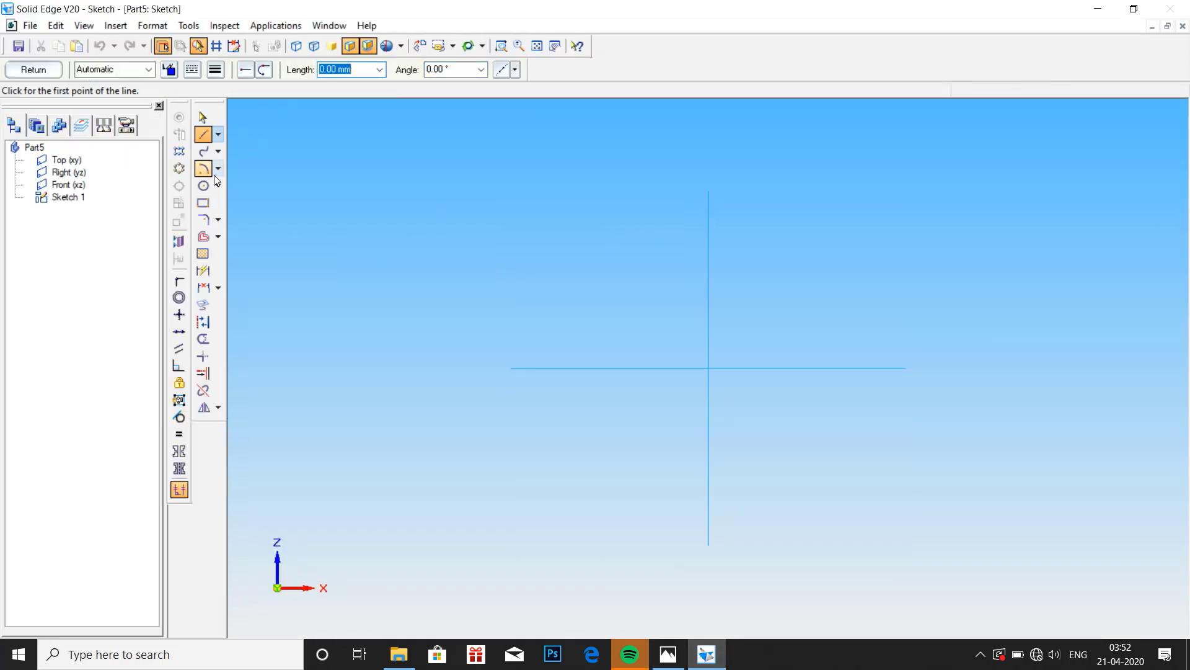
Draw two concentric circles centred on the origin, with diameters of 41 mm and 48 mm.
click(203, 186)
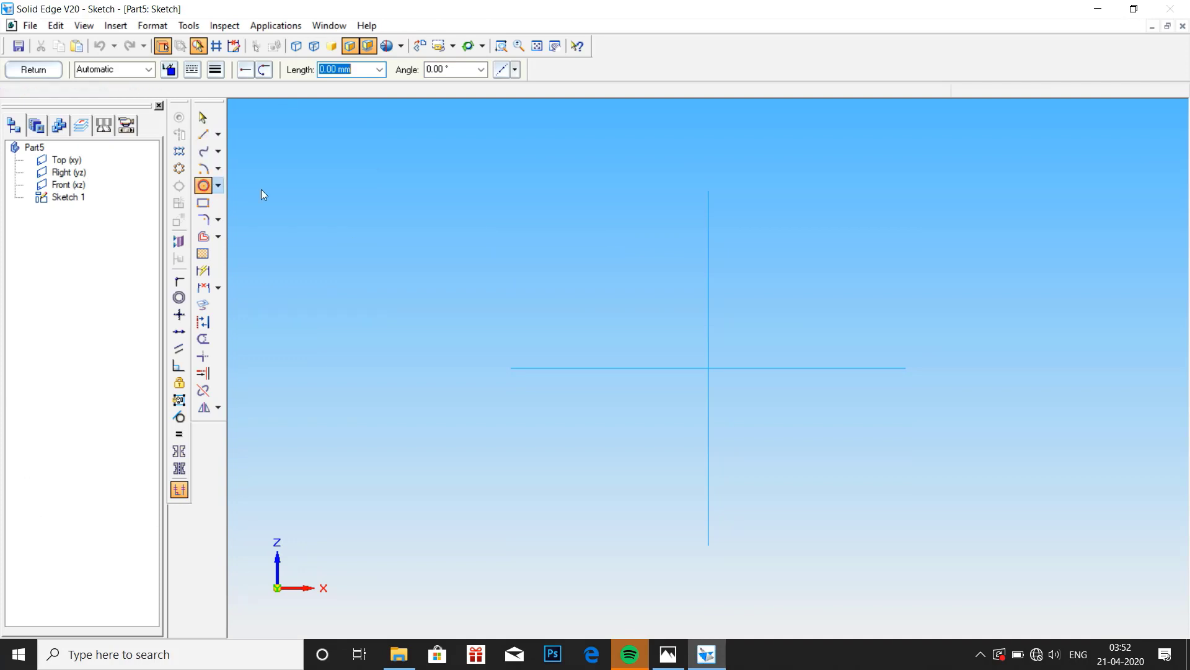
click(709, 369)
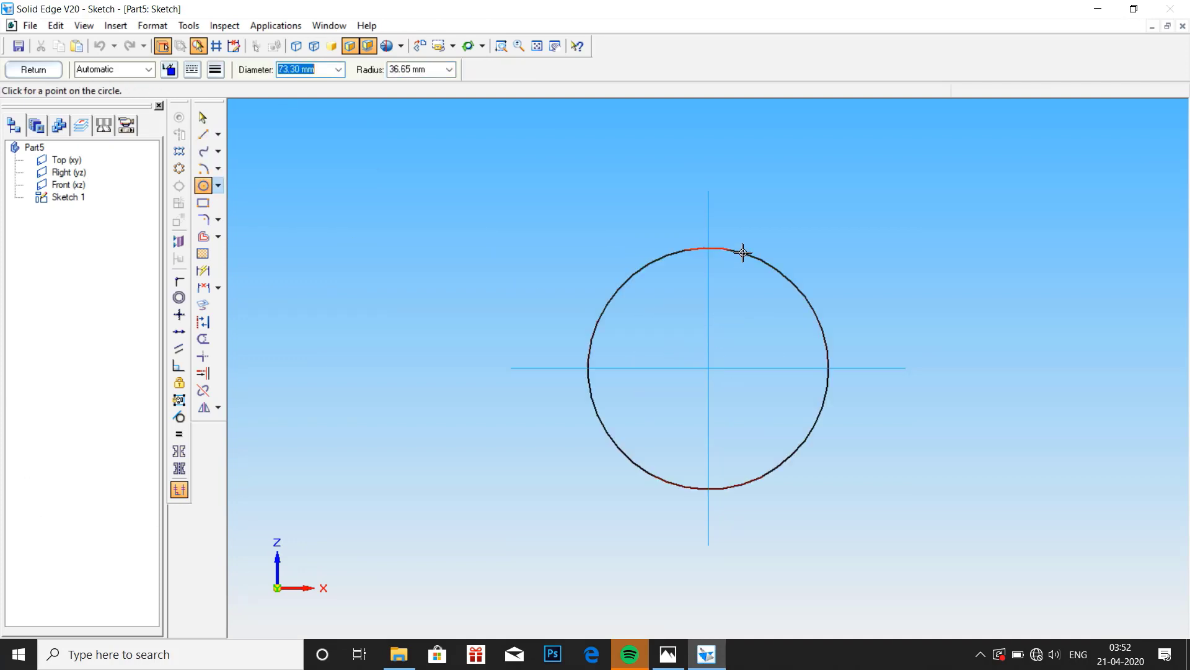
text(41)
key(Return)
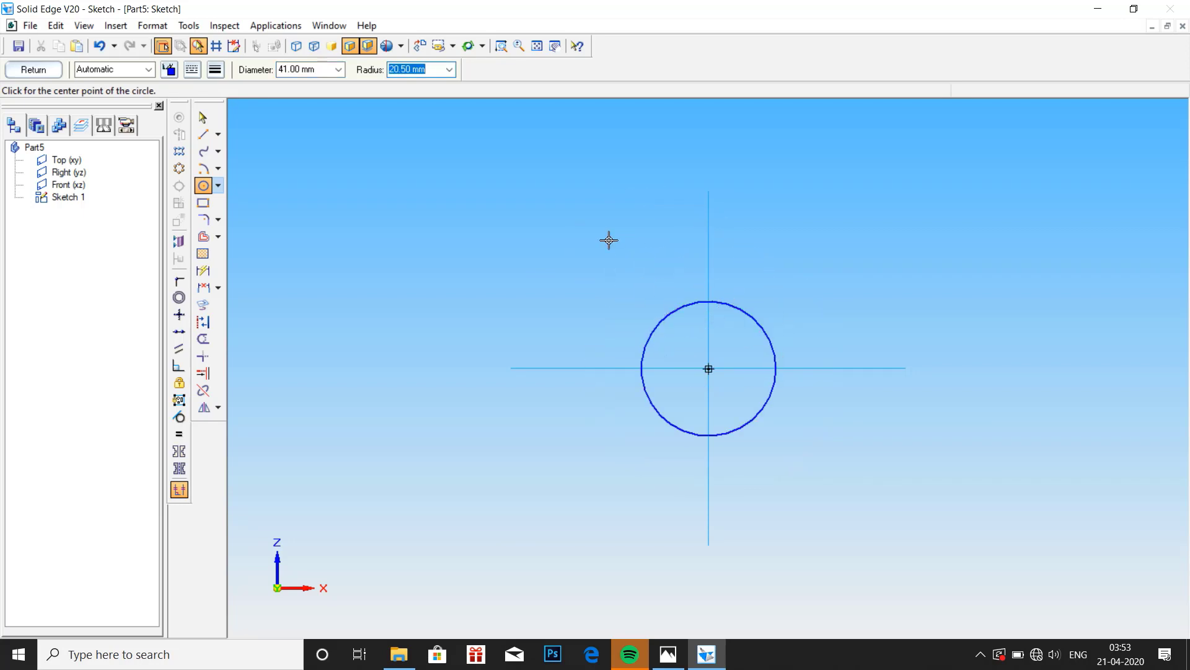
click(327, 70)
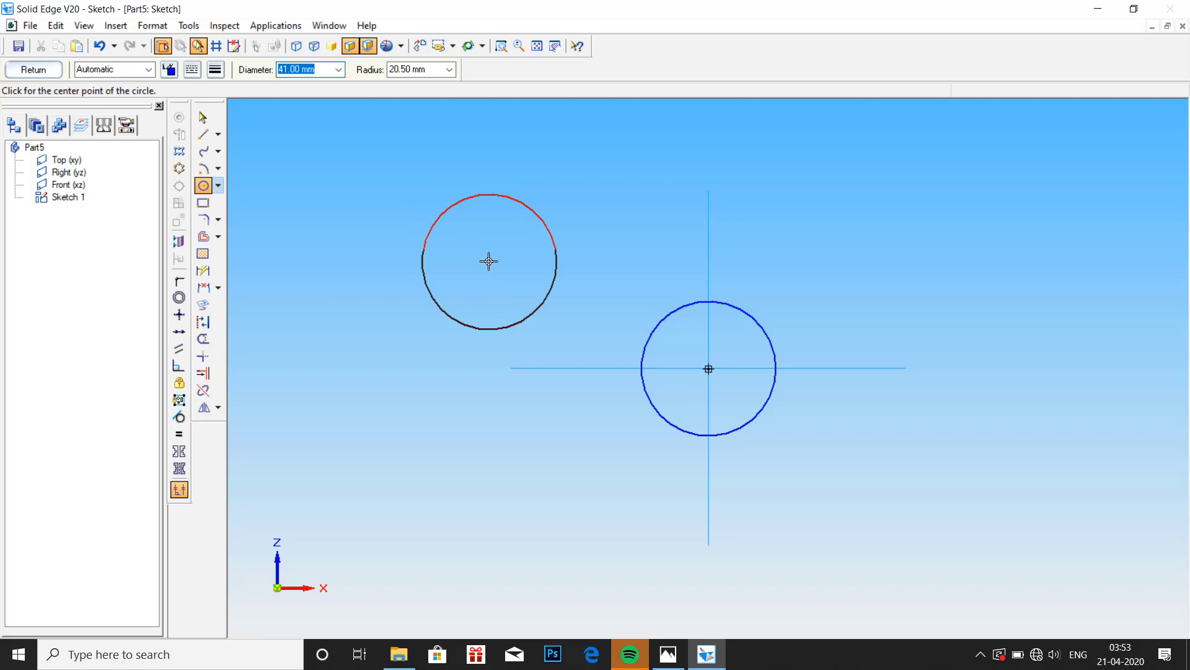
text(48)
key(Tab)
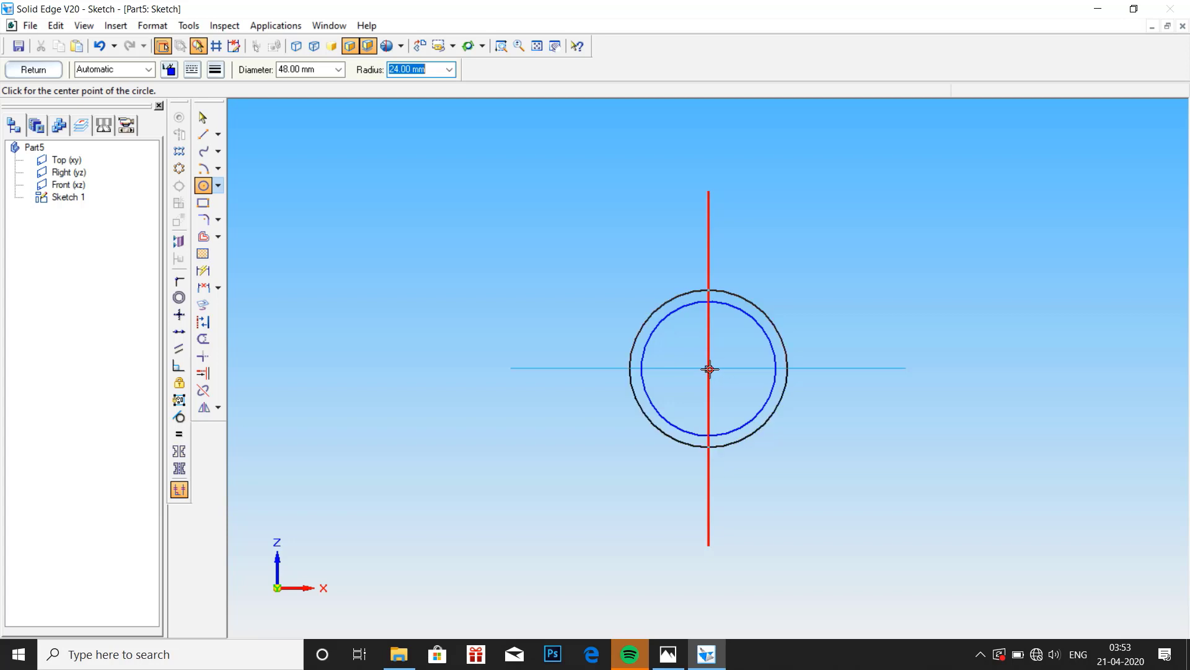
click(709, 369)
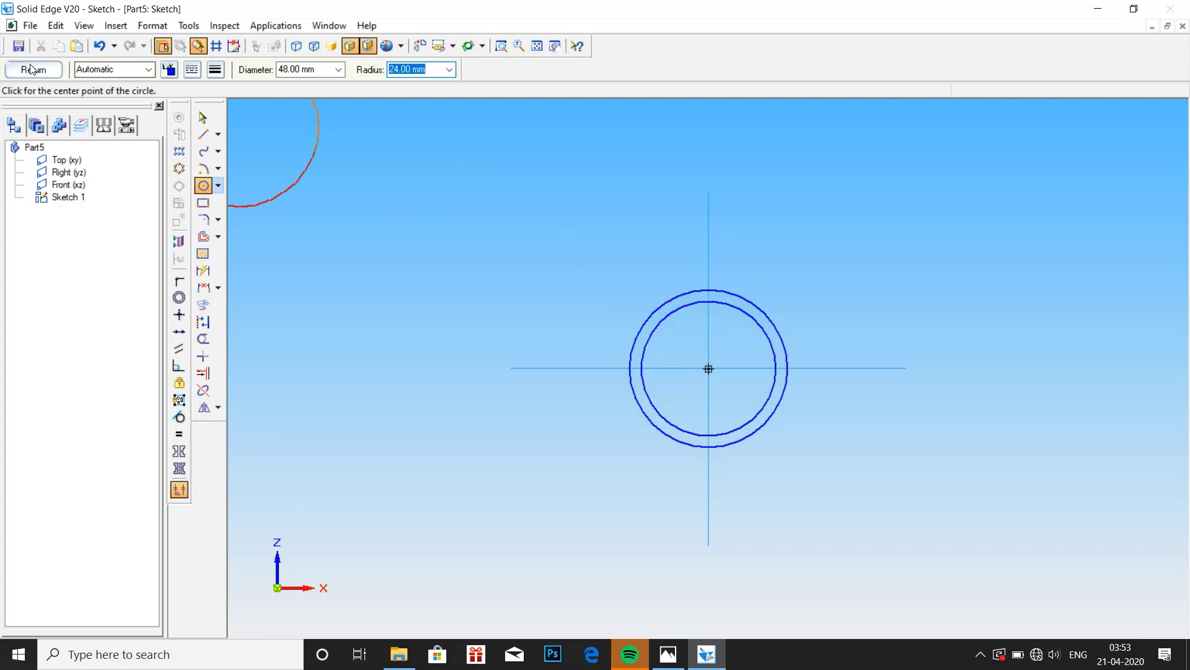
Draw a horizontal line across both circles, slightly above their centre and extending past the outer circle on each side.
click(202, 133)
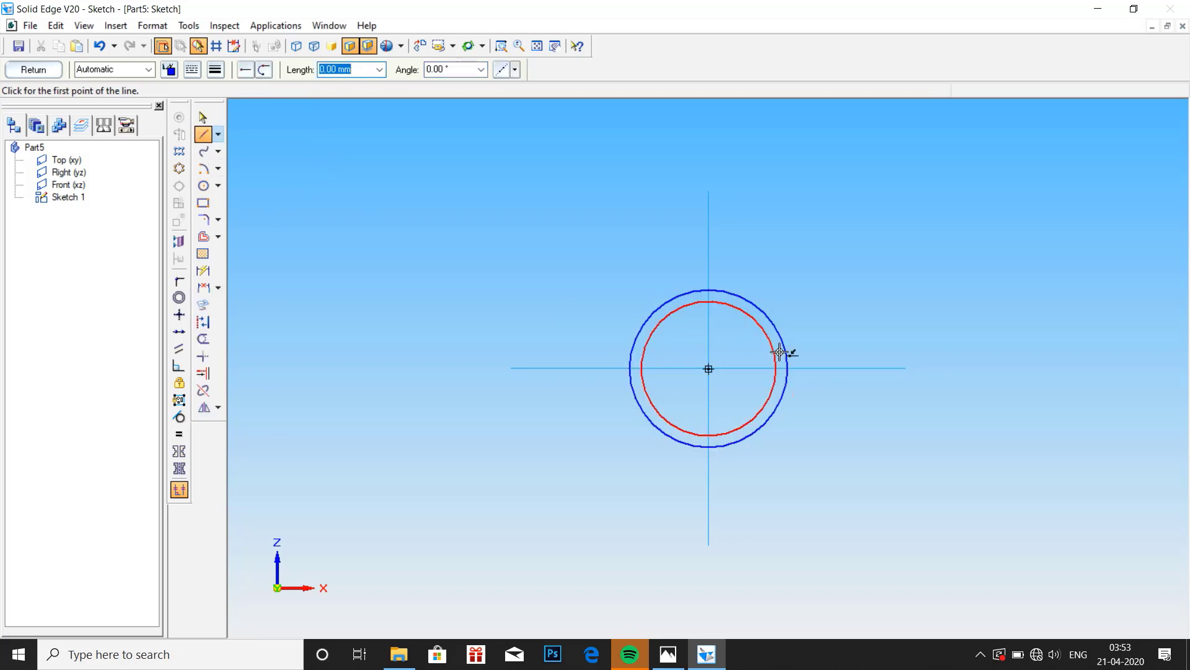
click(801, 360)
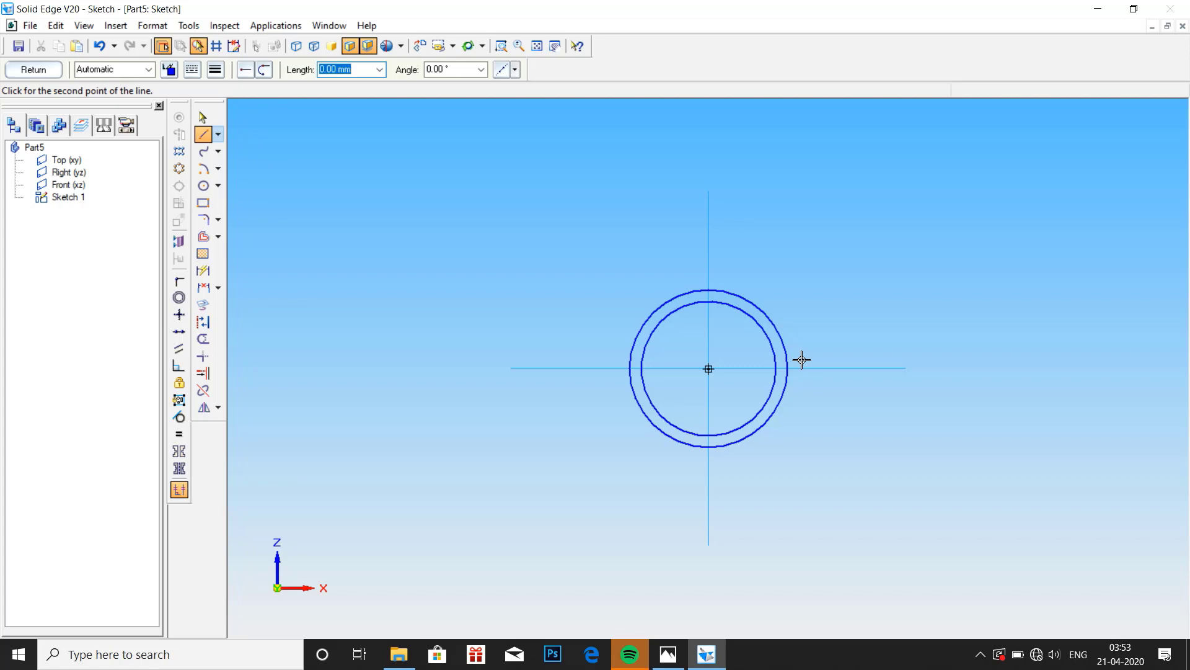
click(604, 356)
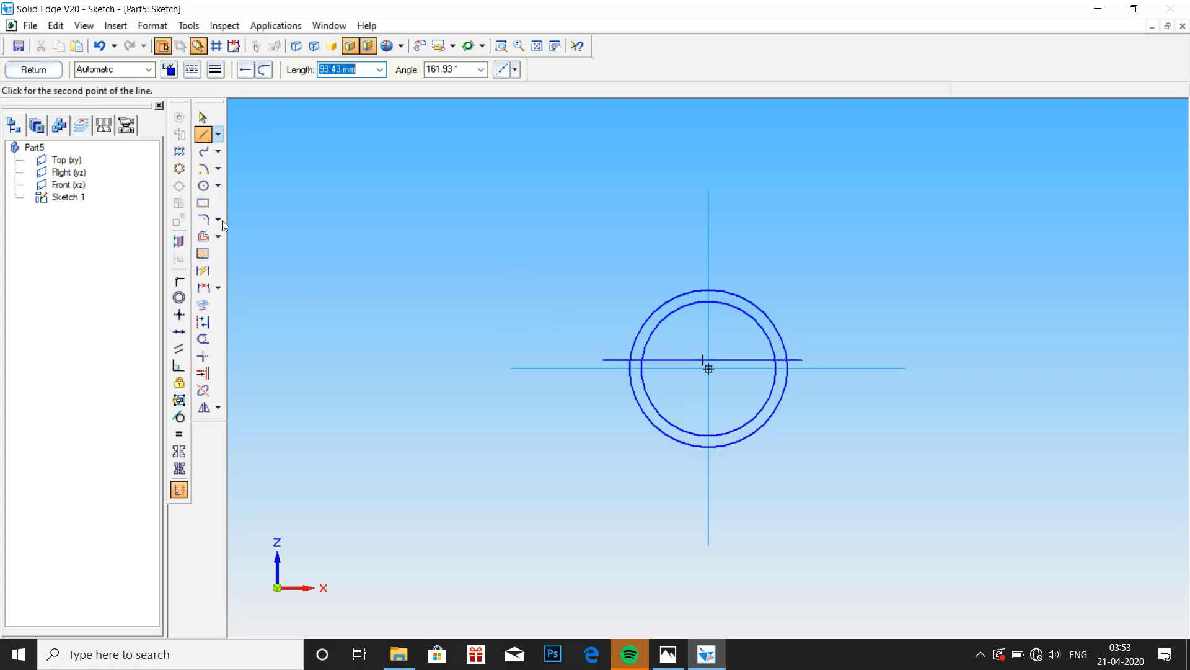
Trim the line's middle and outer ends and both lower arcs, leaving a closed upper half-ring profile.
click(203, 340)
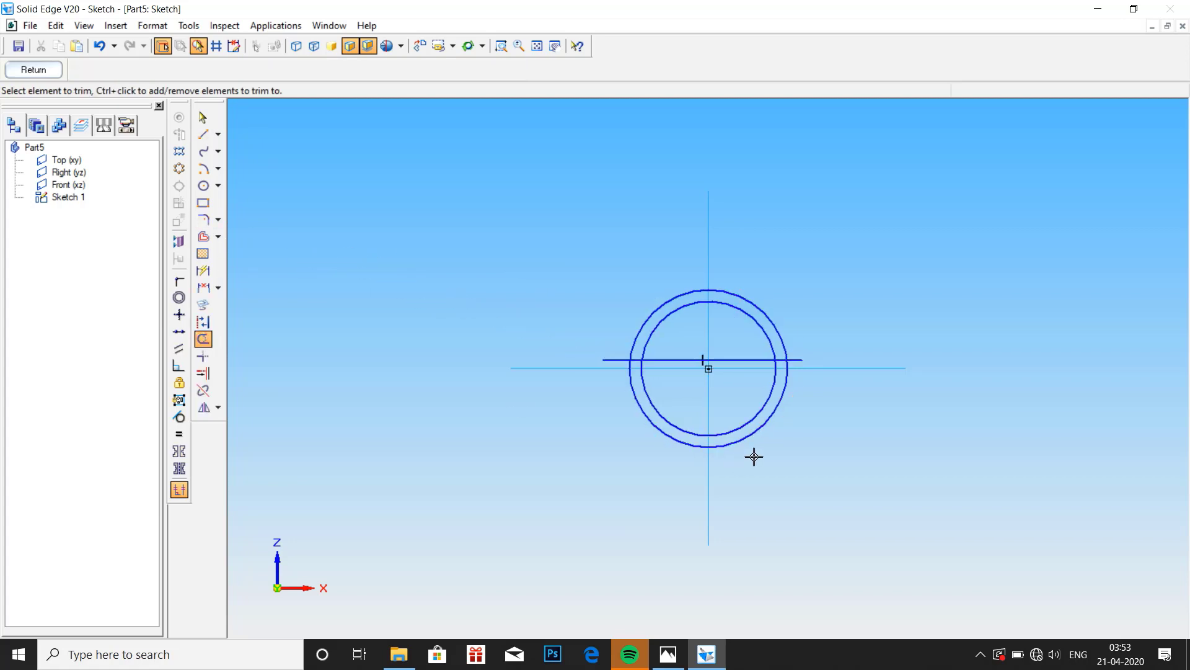
scroll(754, 442, up, 2)
click(602, 285)
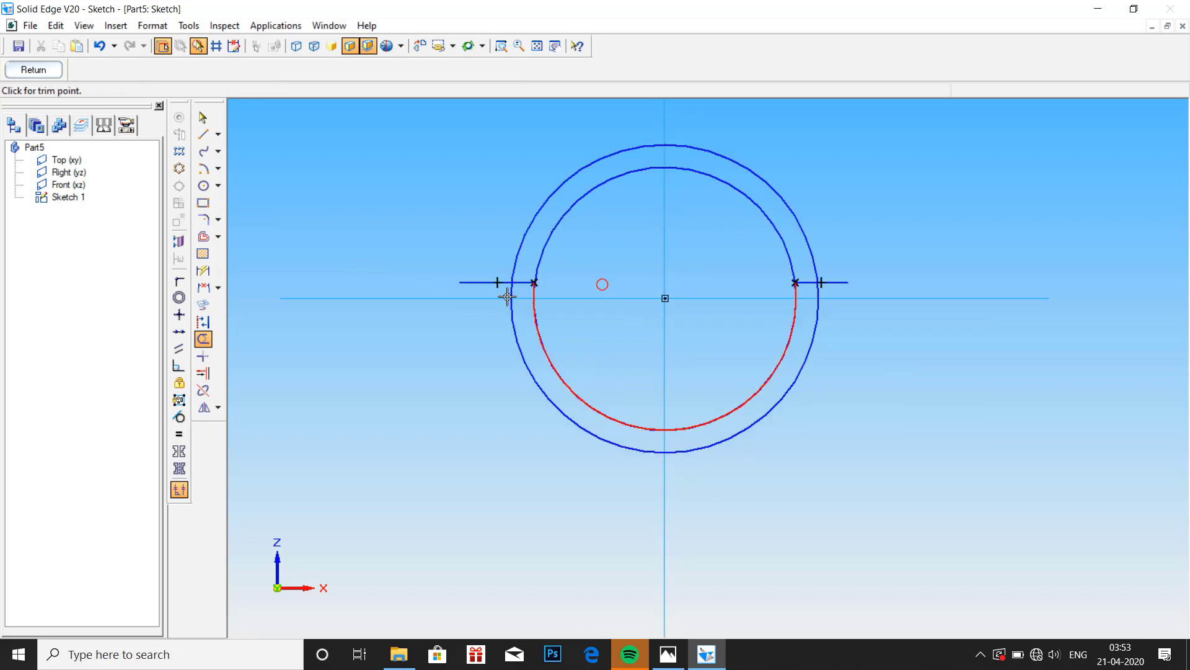
click(491, 282)
click(831, 286)
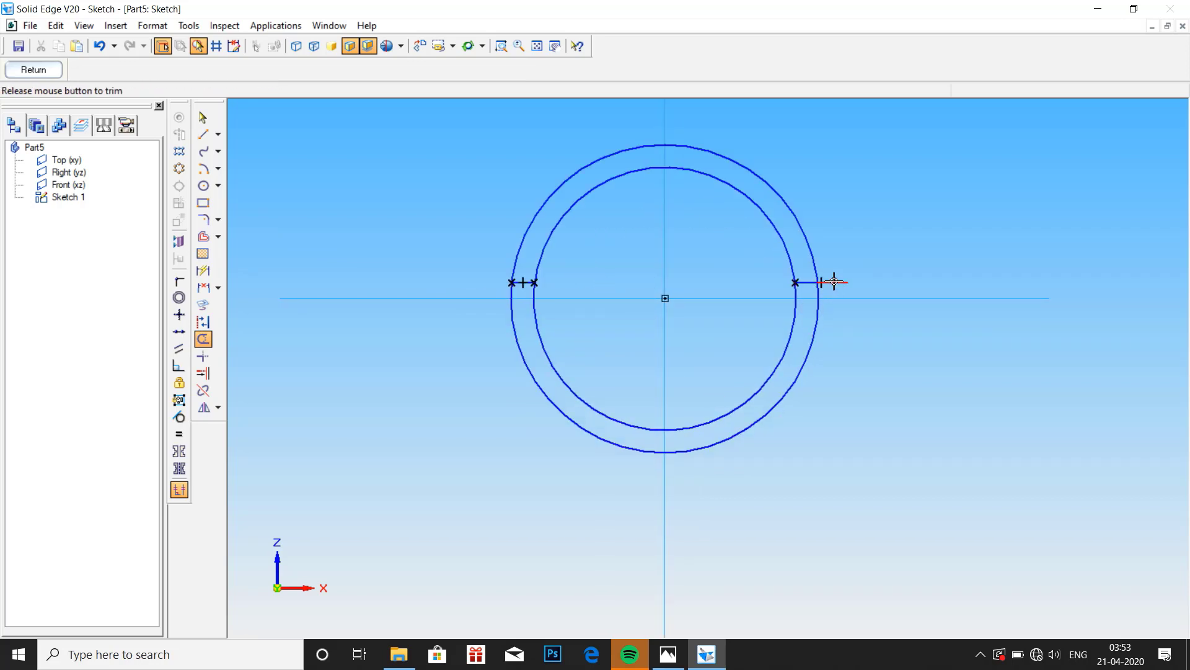
drag(817, 335, 489, 390)
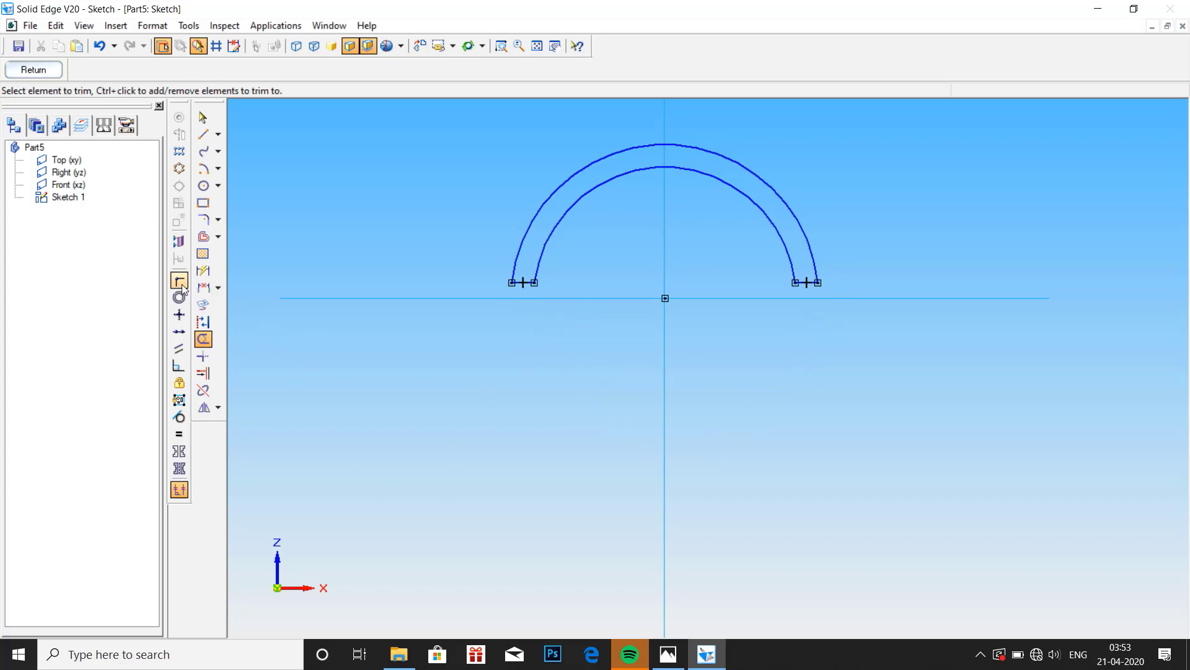
Dimension the radii of the inner and outer arcs.
click(203, 276)
click(553, 225)
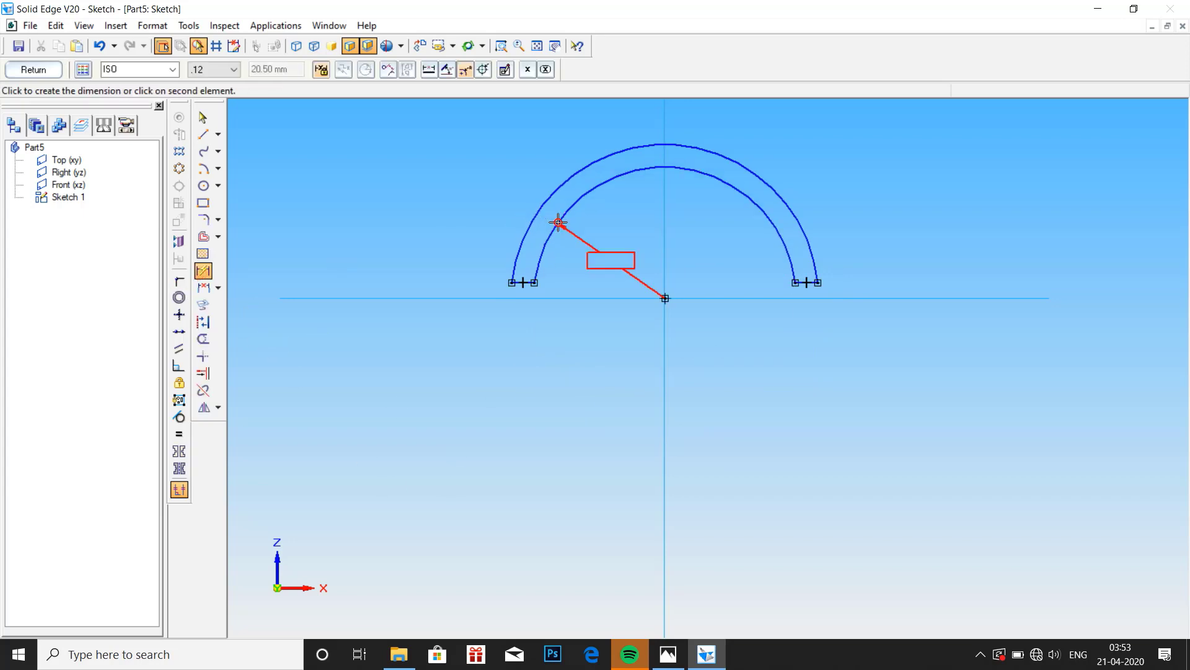
click(570, 420)
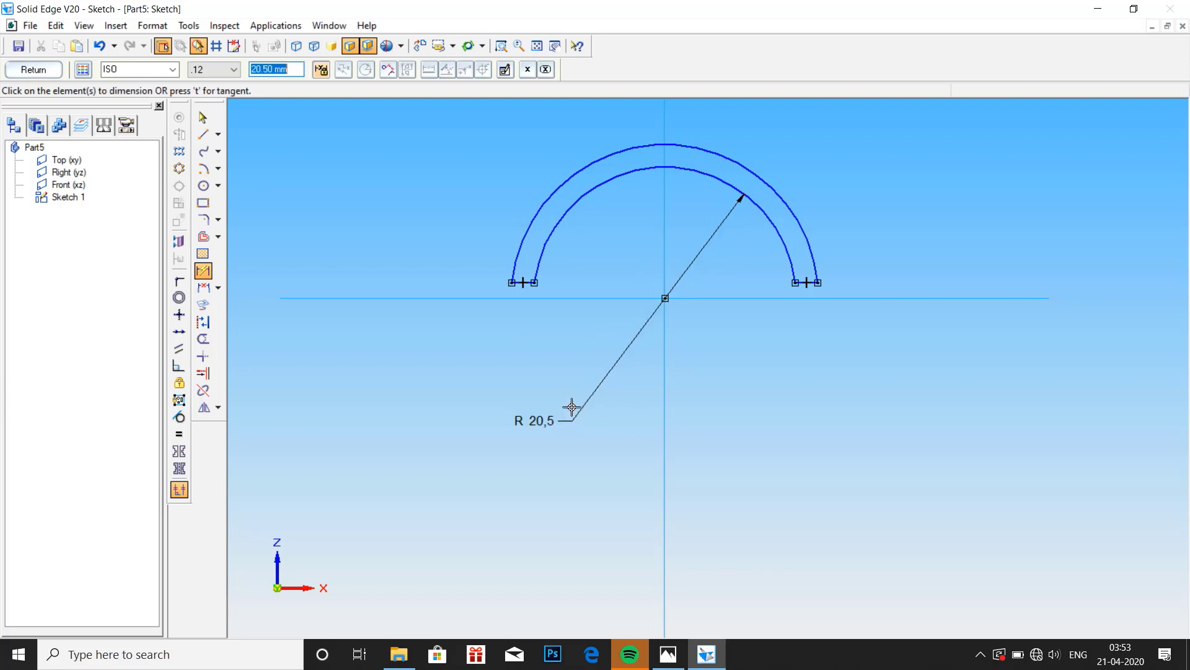
click(525, 234)
click(439, 421)
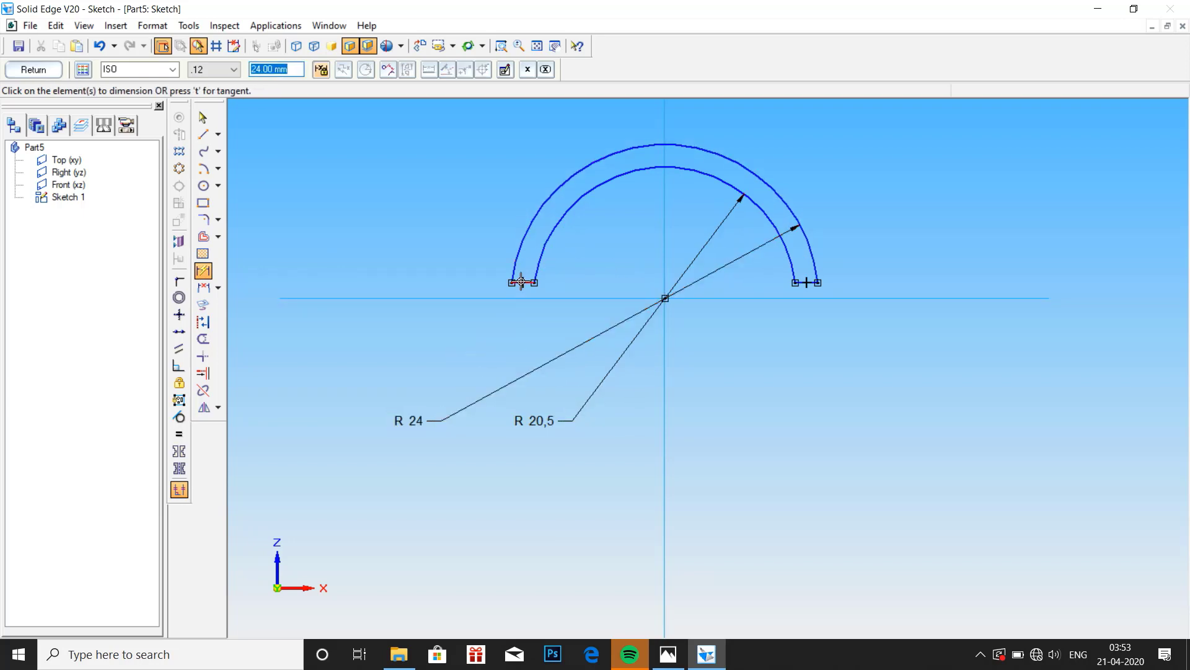
Check the end offset in the drawing, and dimension the left end line 1.5 mm above the horizontal reference axis.
click(670, 654)
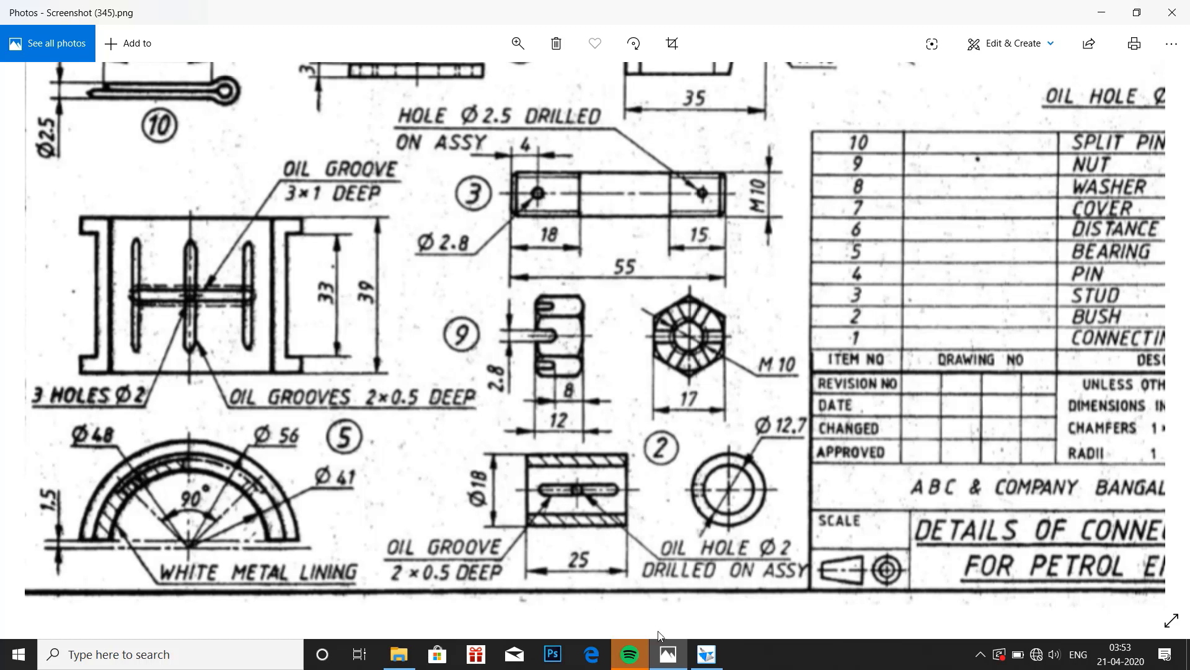
click(707, 654)
scroll(564, 403, up, 3)
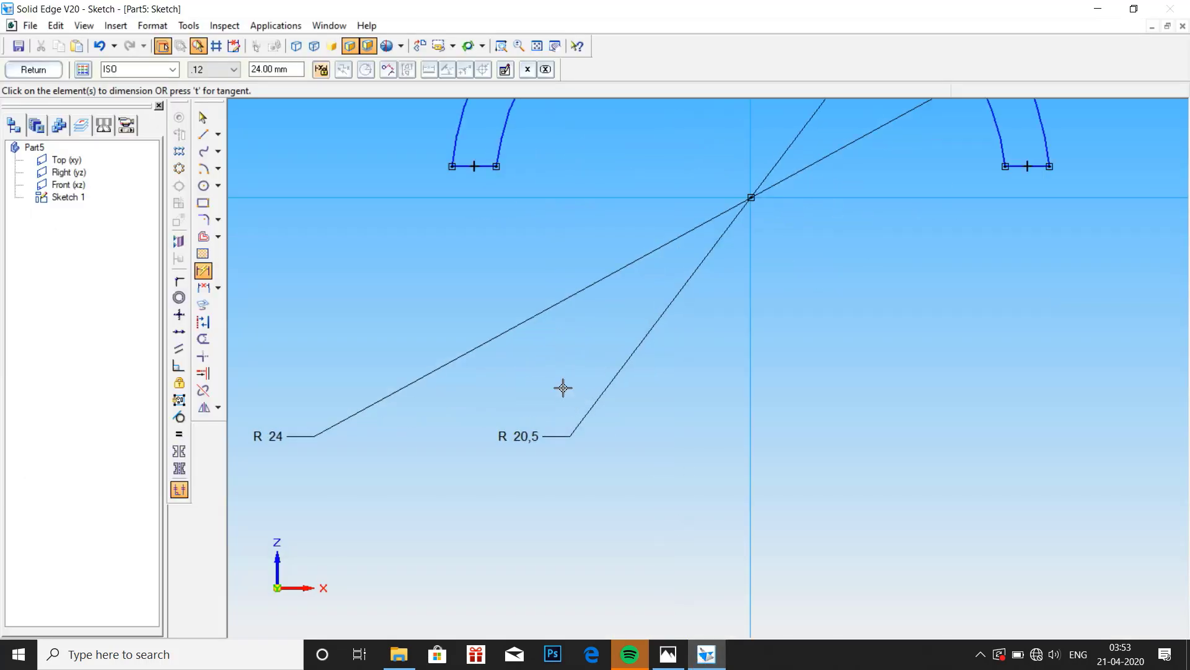
click(463, 166)
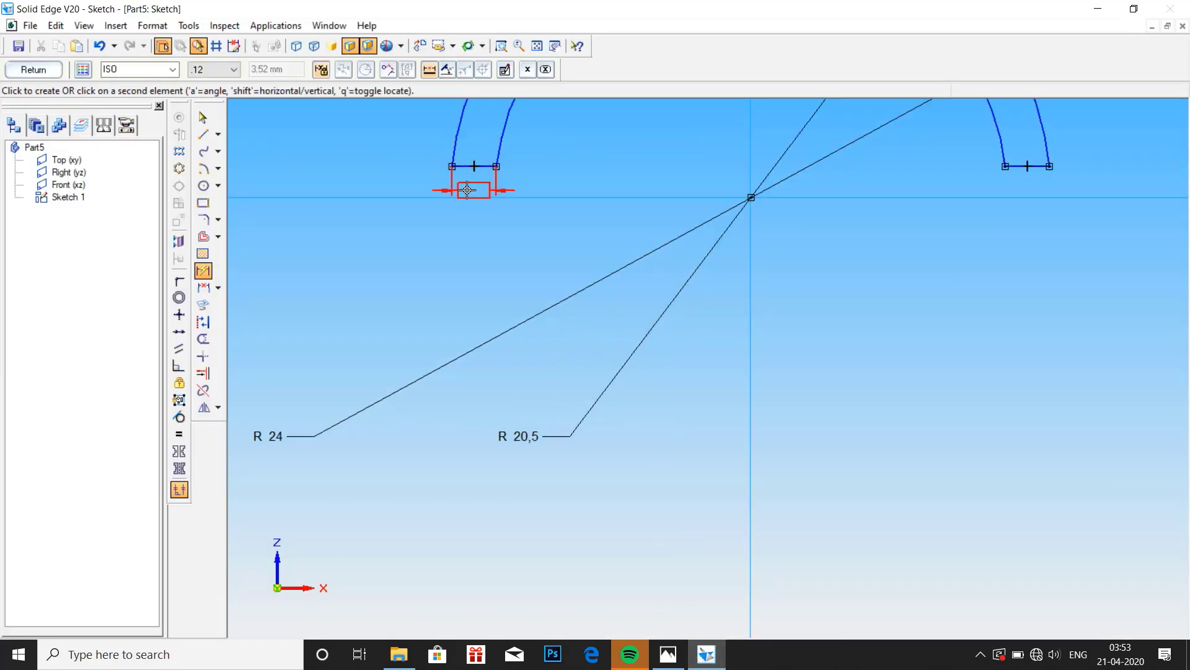
click(466, 197)
click(385, 176)
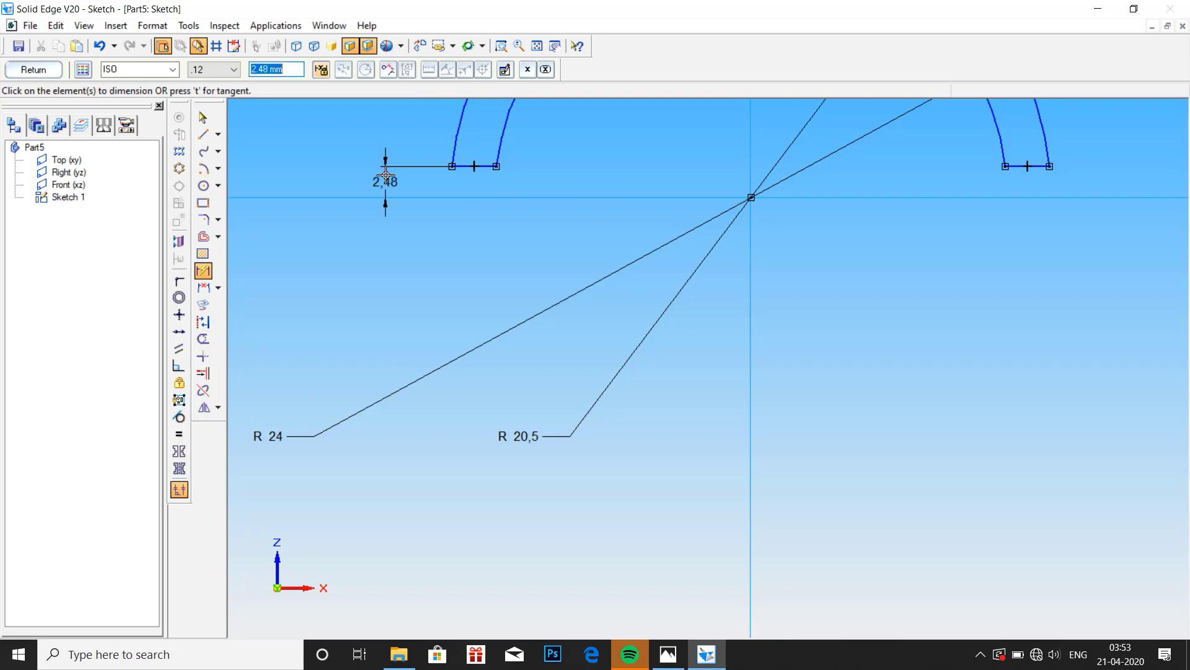
text(1.5)
key(Return)
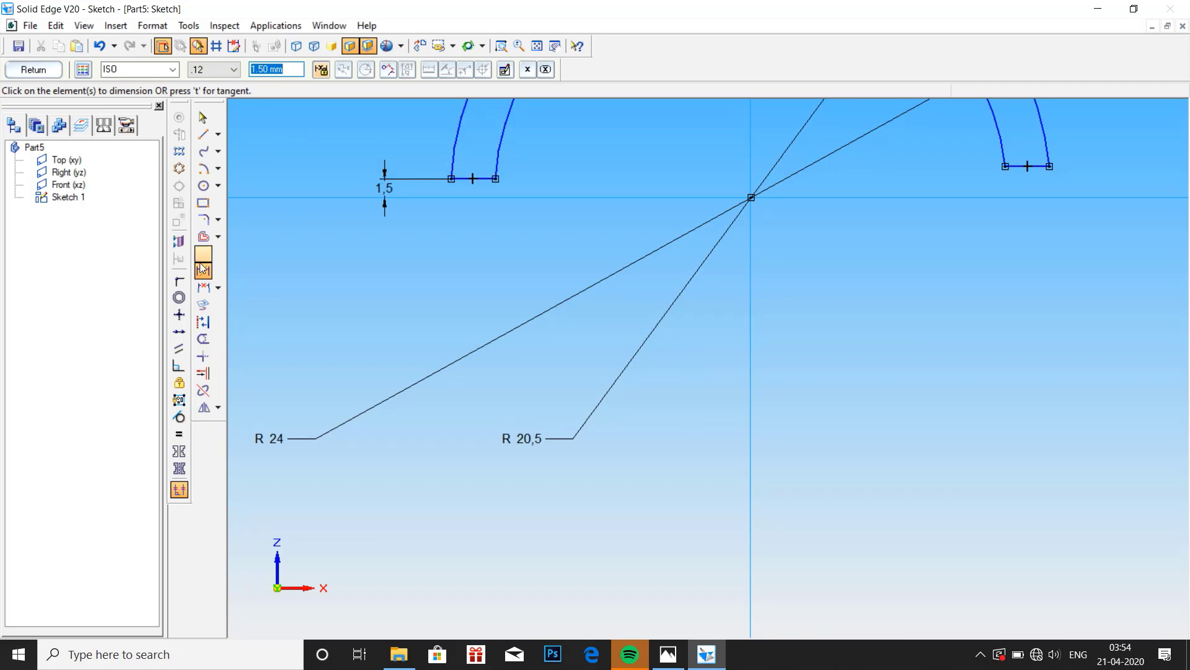
Make the two end lines symmetric about the vertical reference axis and finish the sketch.
click(178, 455)
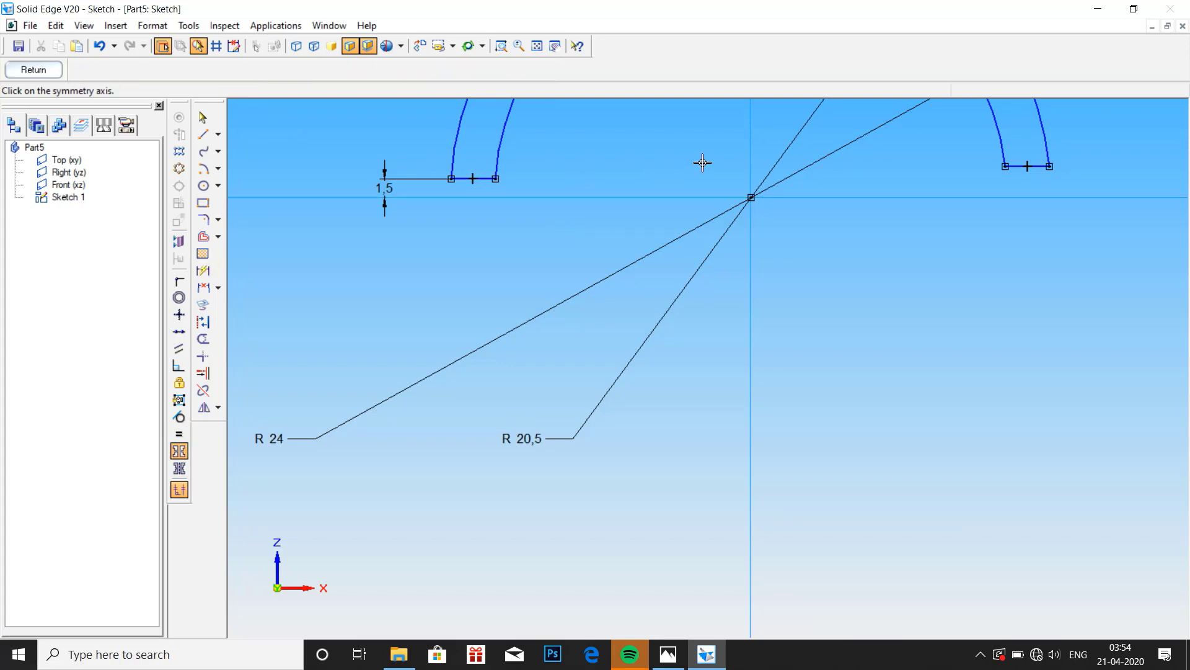
click(752, 163)
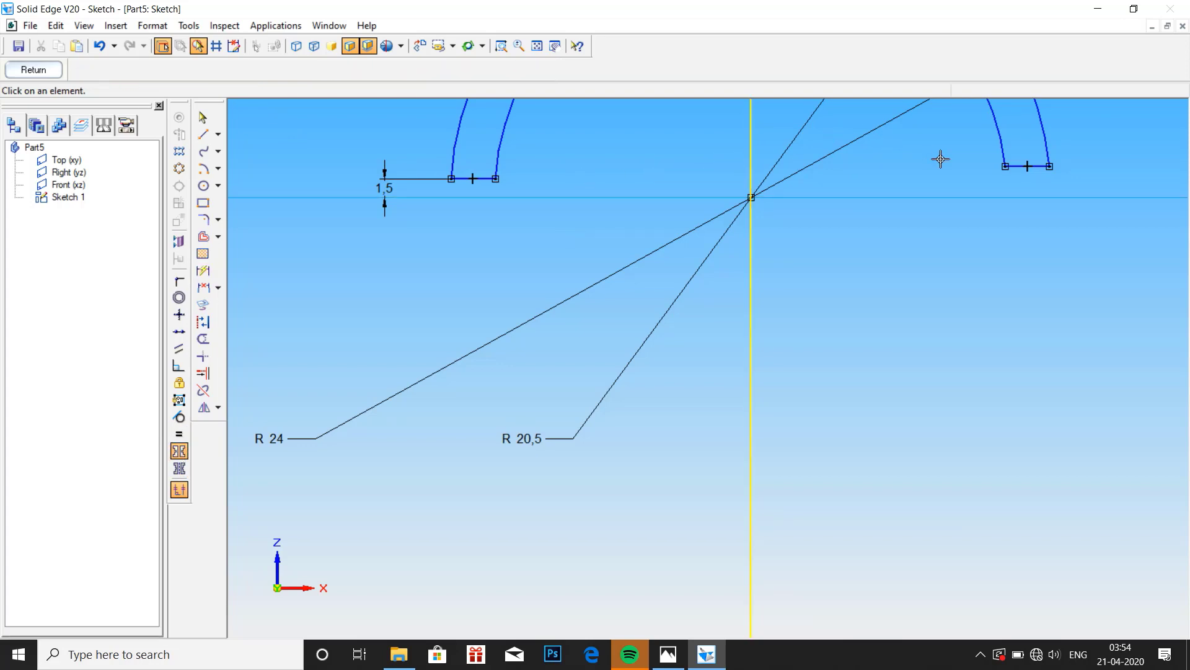
click(460, 178)
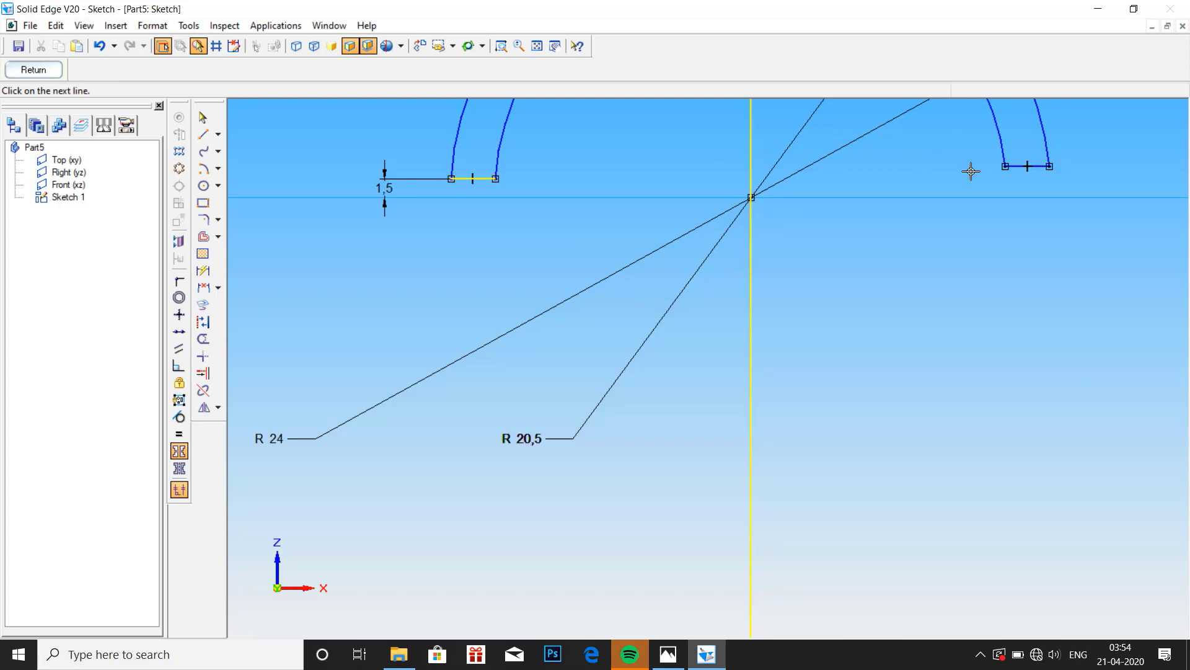
click(1017, 166)
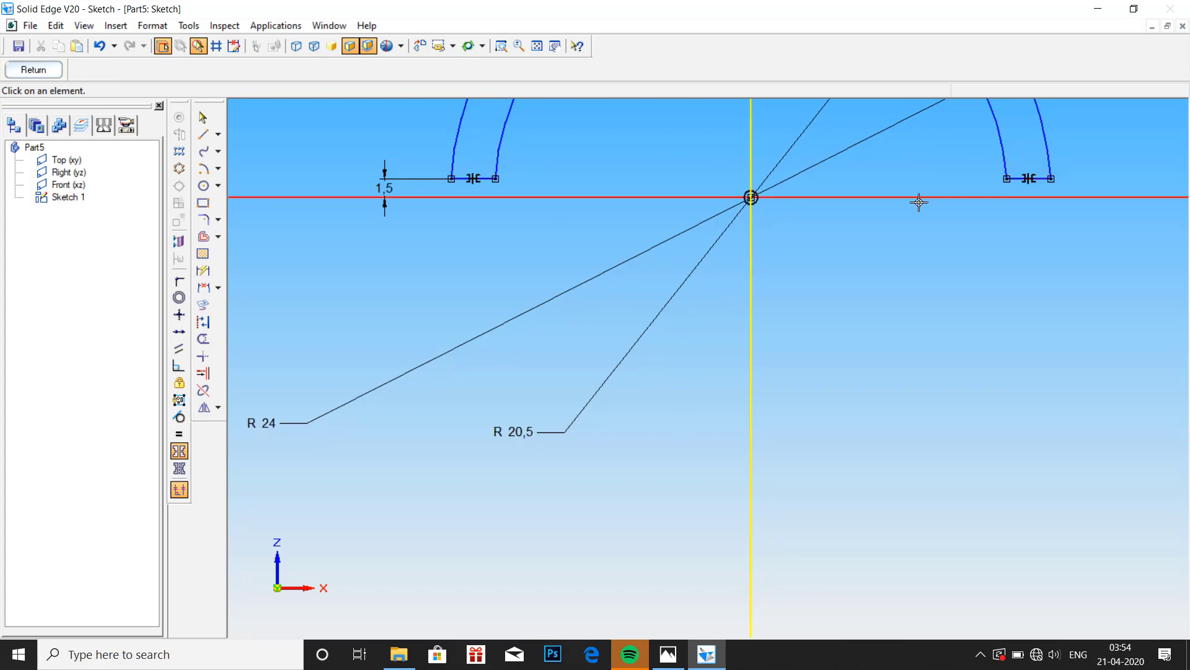
click(537, 46)
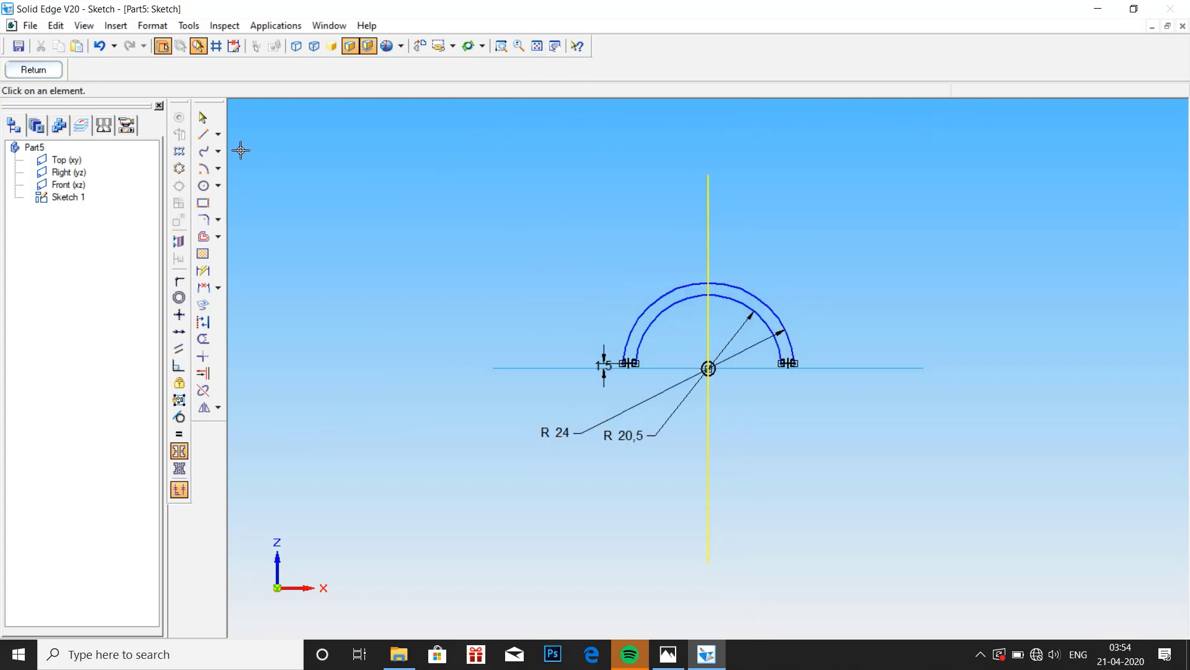
click(34, 69)
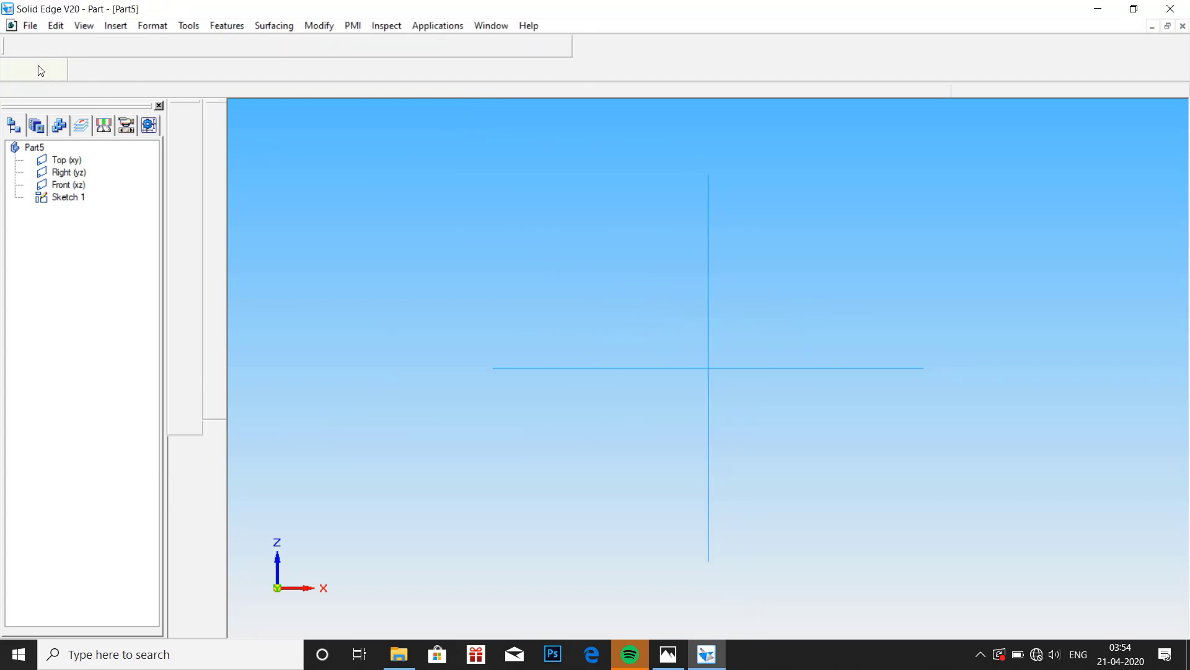
Check the bearing's overall length in the drawing and extrude the half-ring profile symmetrically to a total of 39 mm.
click(215, 163)
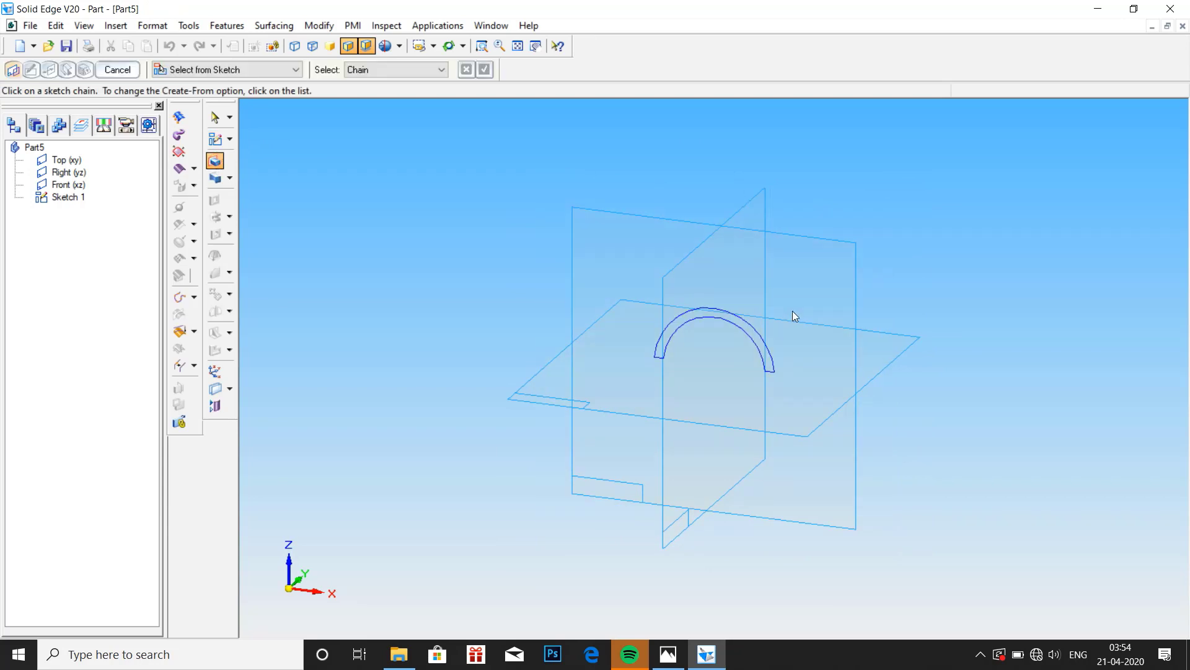
click(752, 335)
click(486, 70)
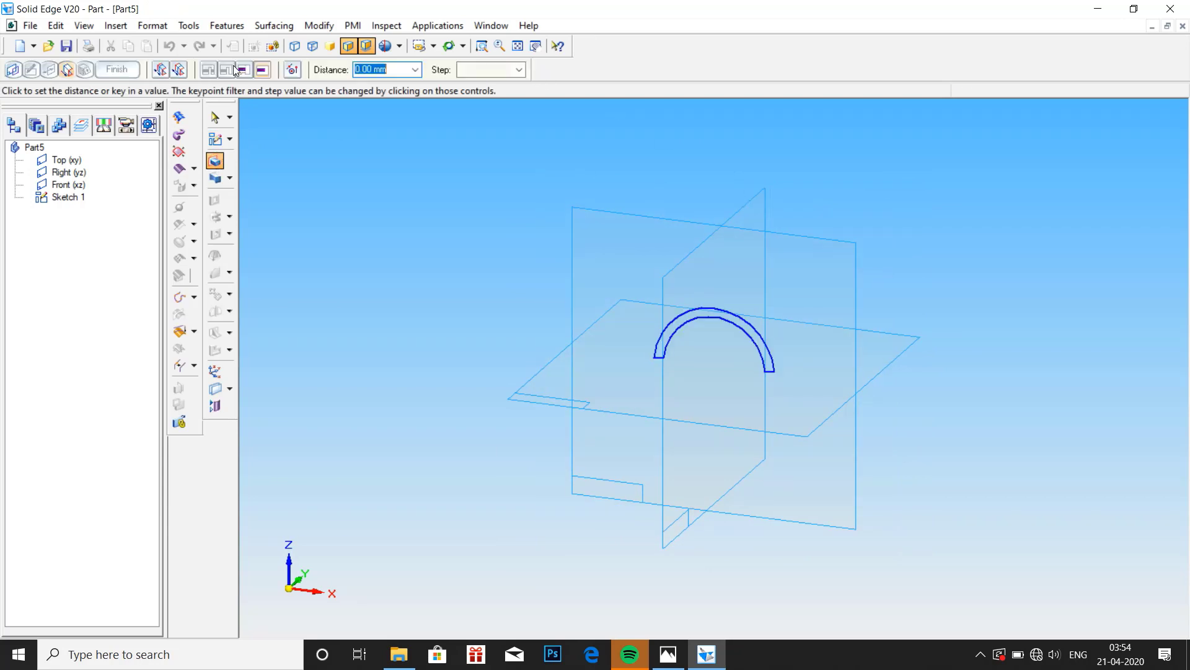
click(179, 71)
click(680, 658)
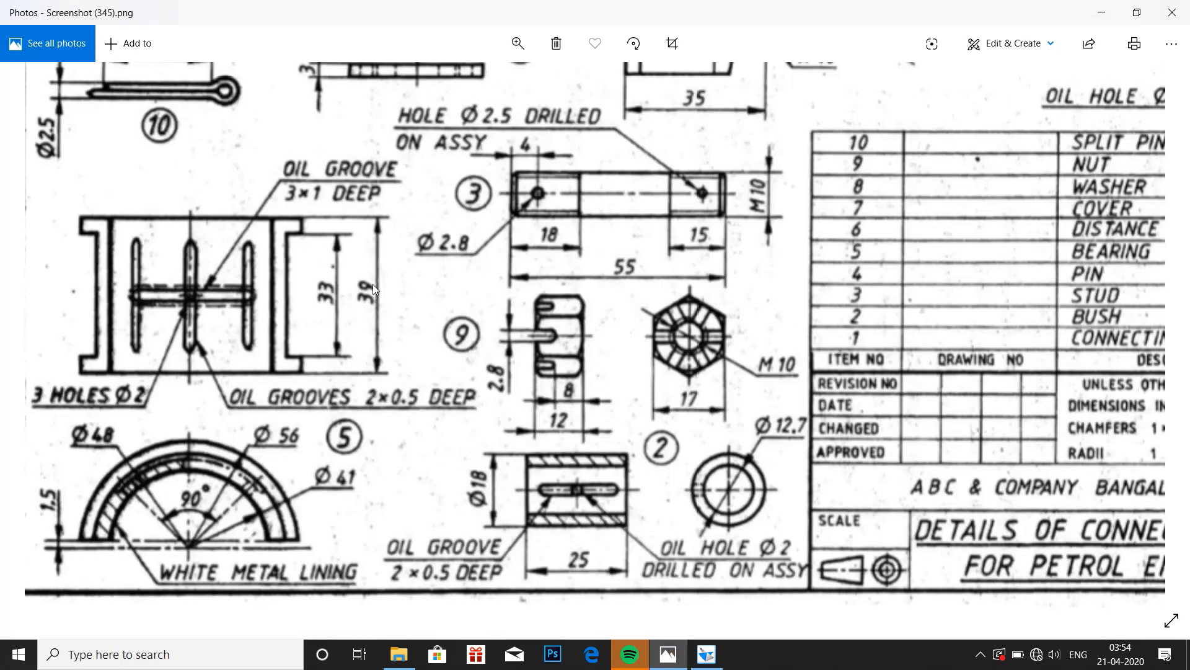
click(707, 654)
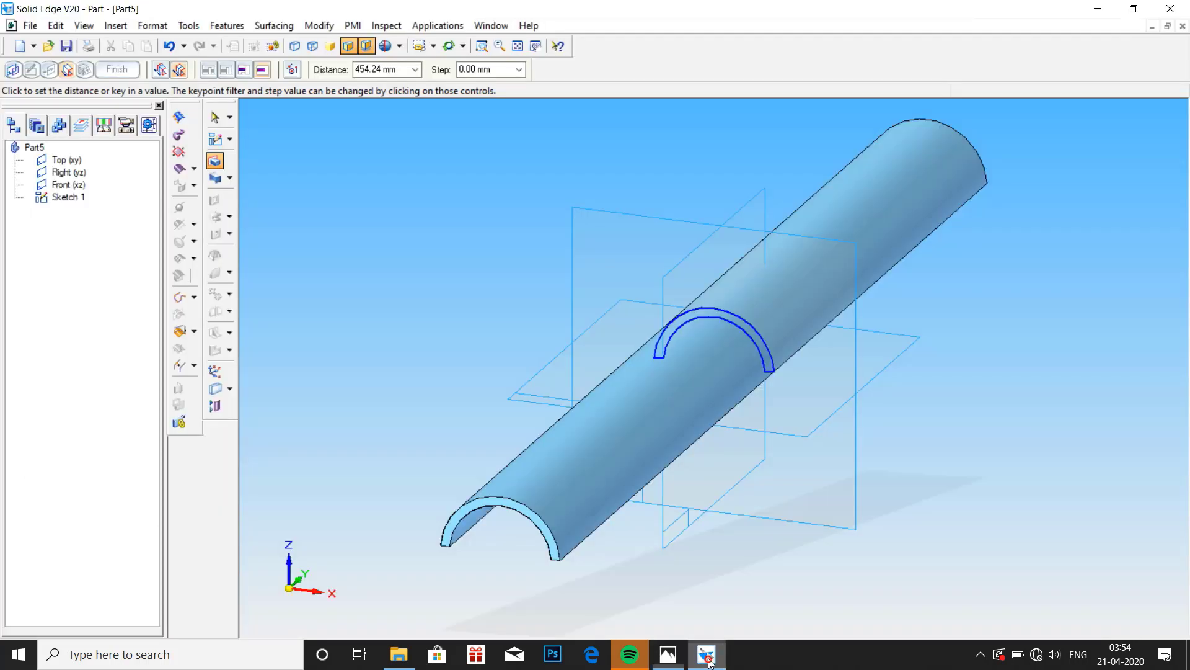
text(3)
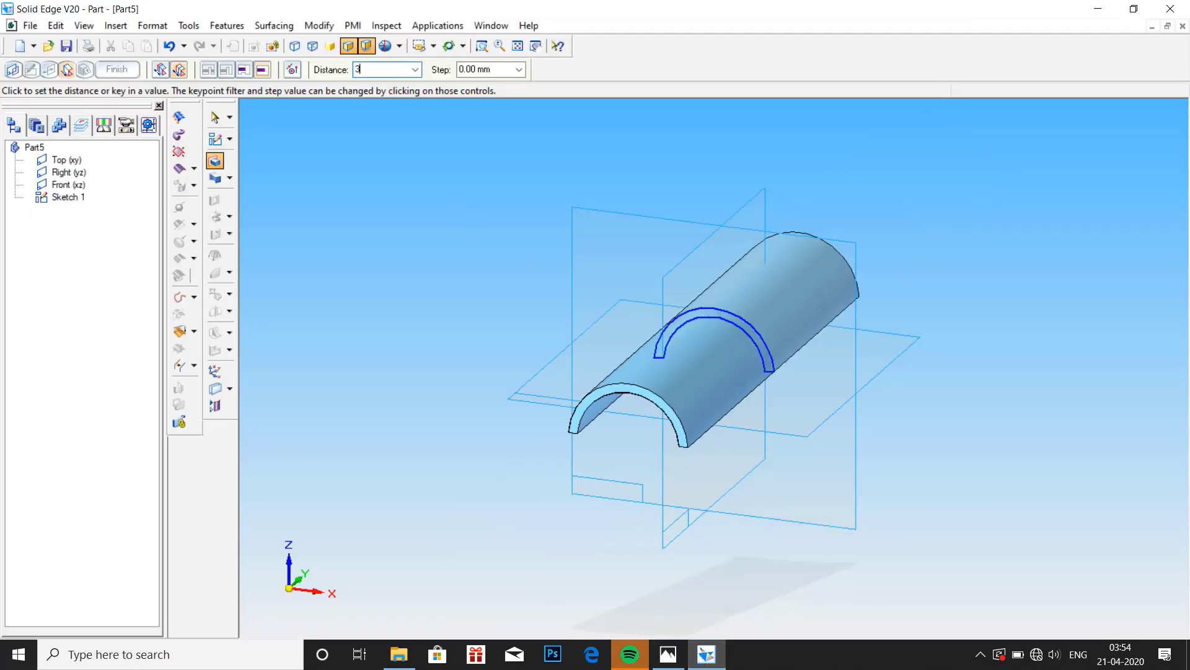
text(9)
key(Return)
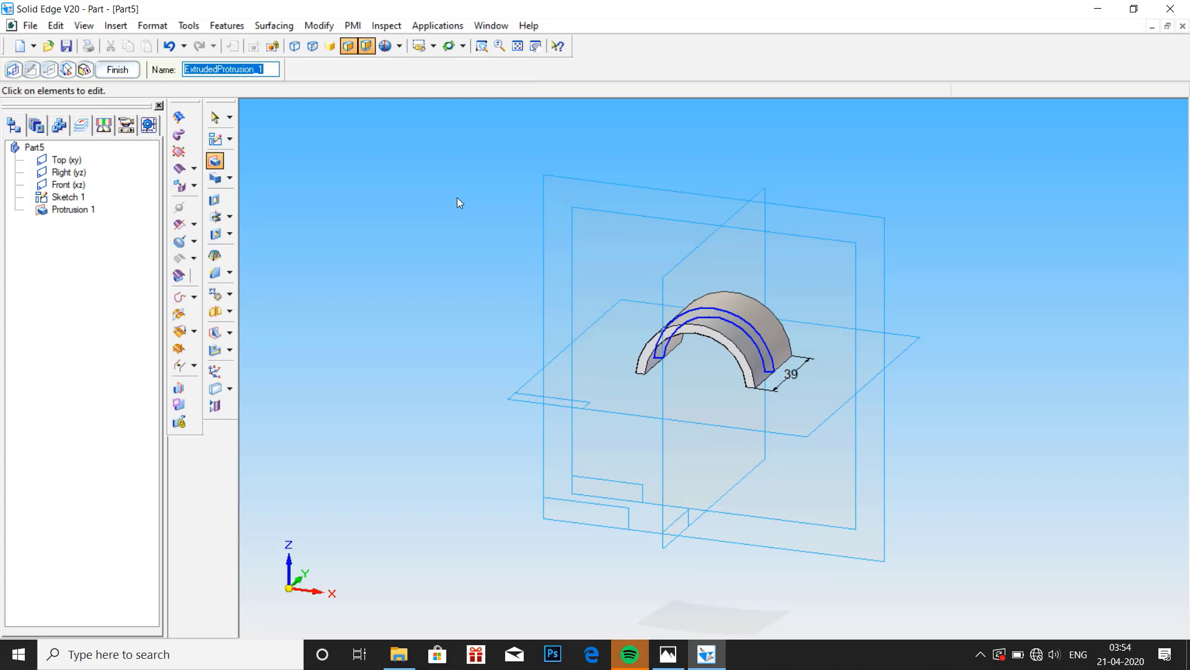
click(119, 71)
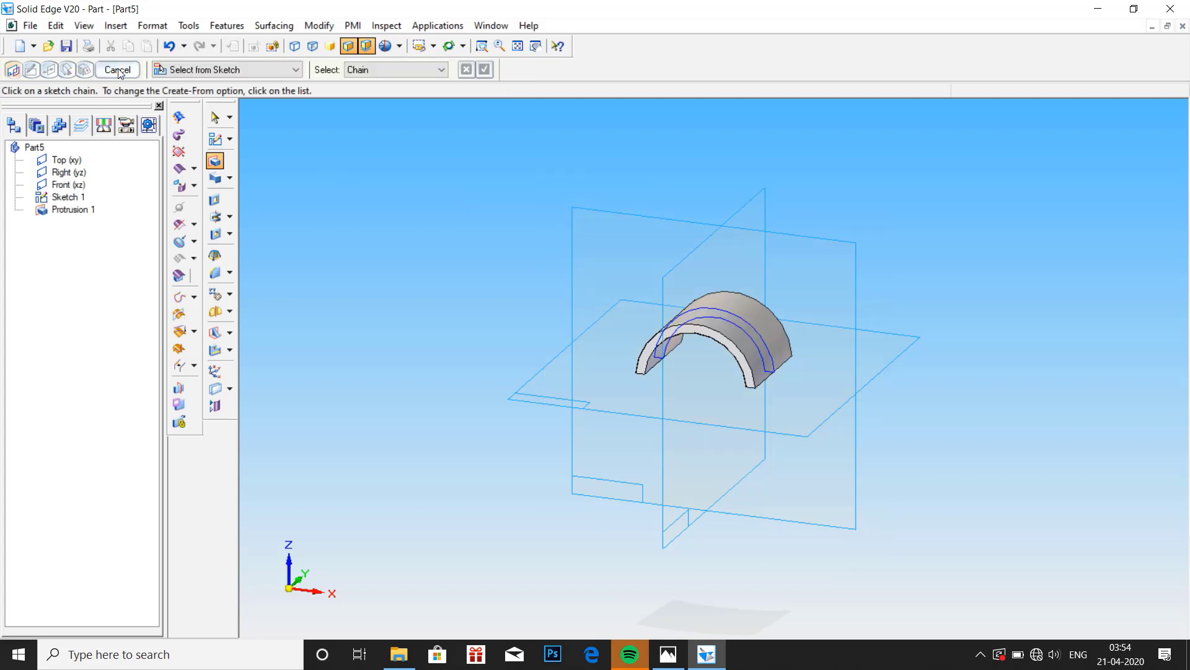
Check the flange in the drawing, start a sketch on the half-ring's front end face, and trace its inner edge with a centre-point arc.
click(669, 652)
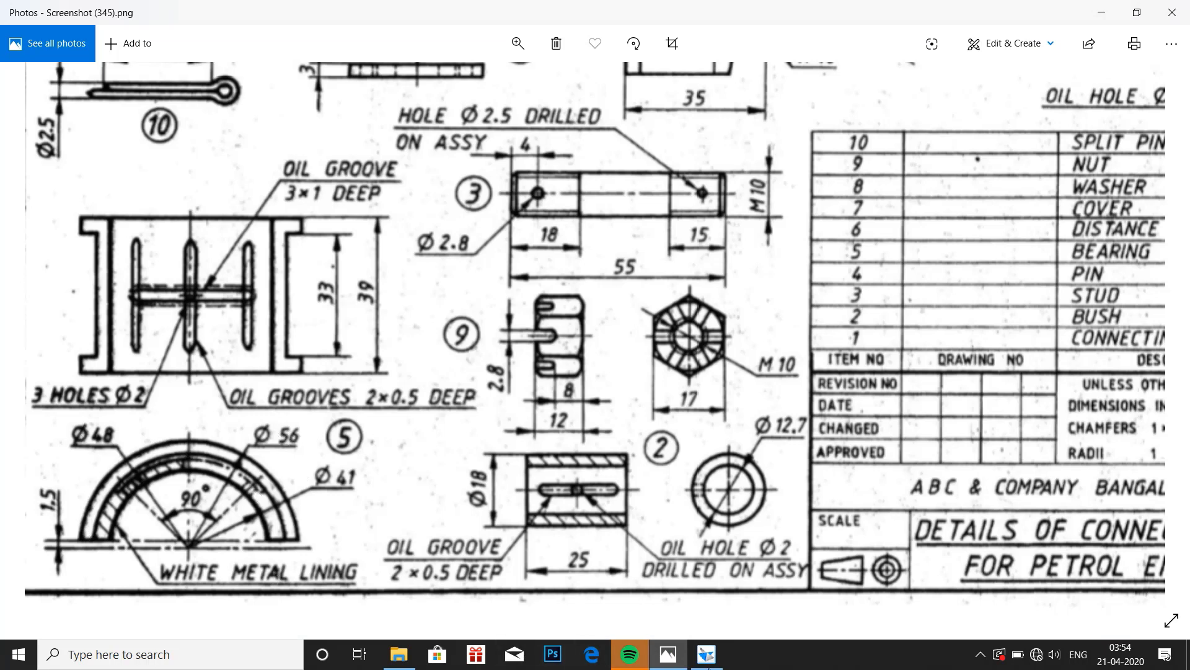
click(706, 656)
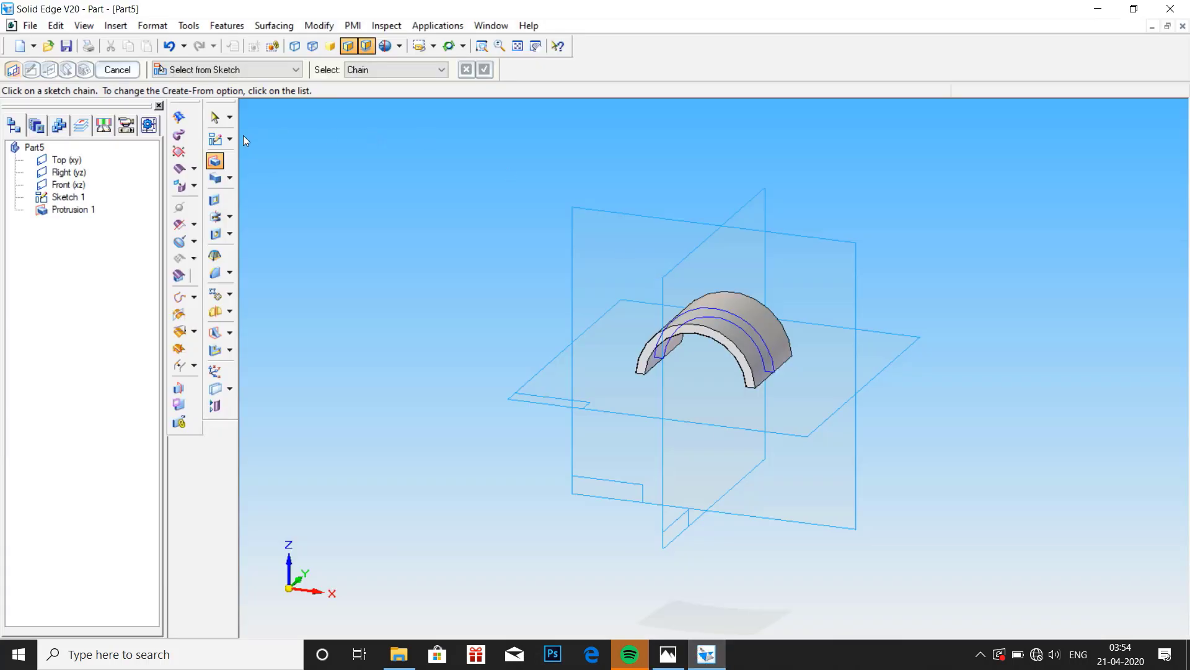
click(215, 139)
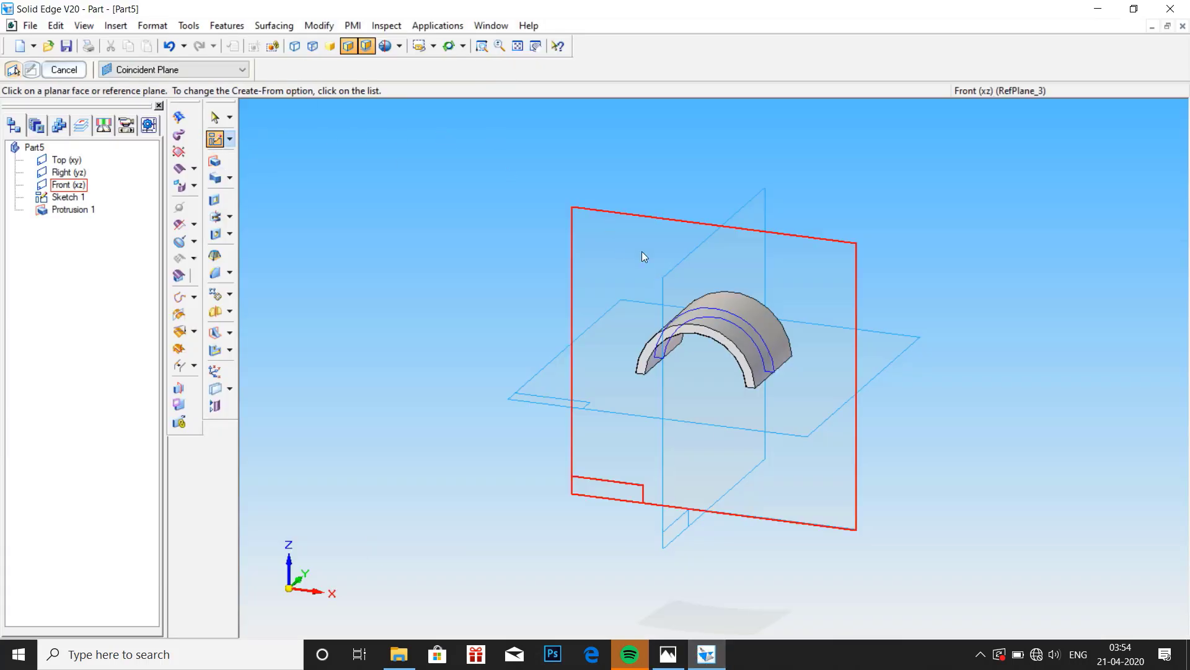
click(655, 338)
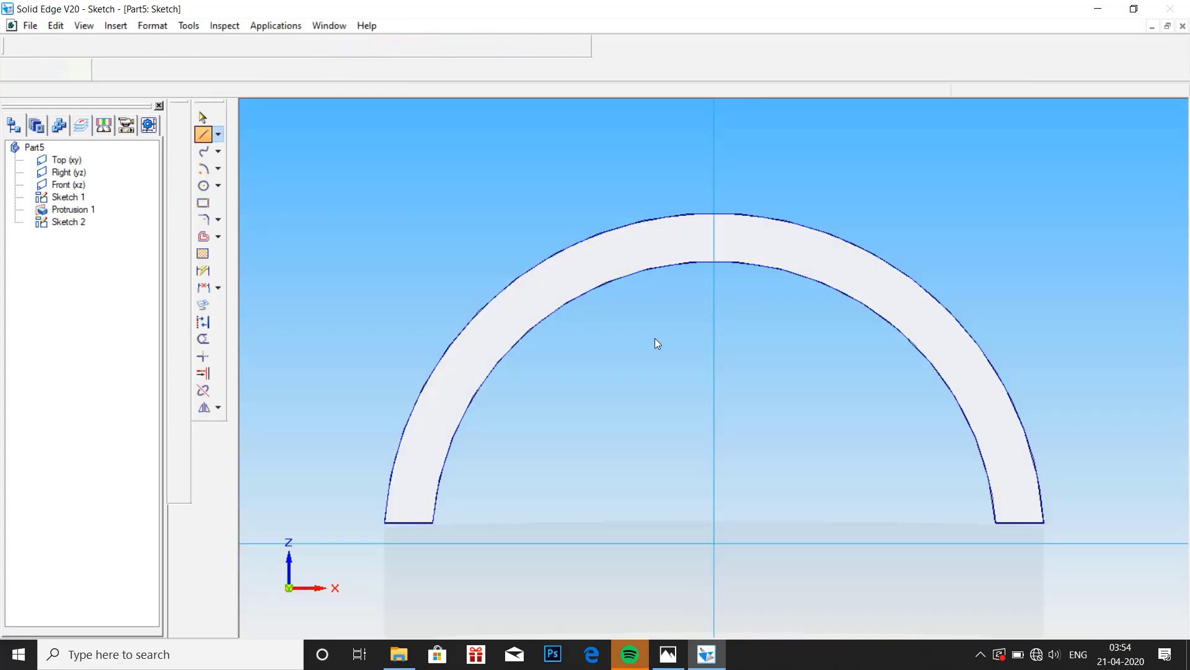
click(205, 171)
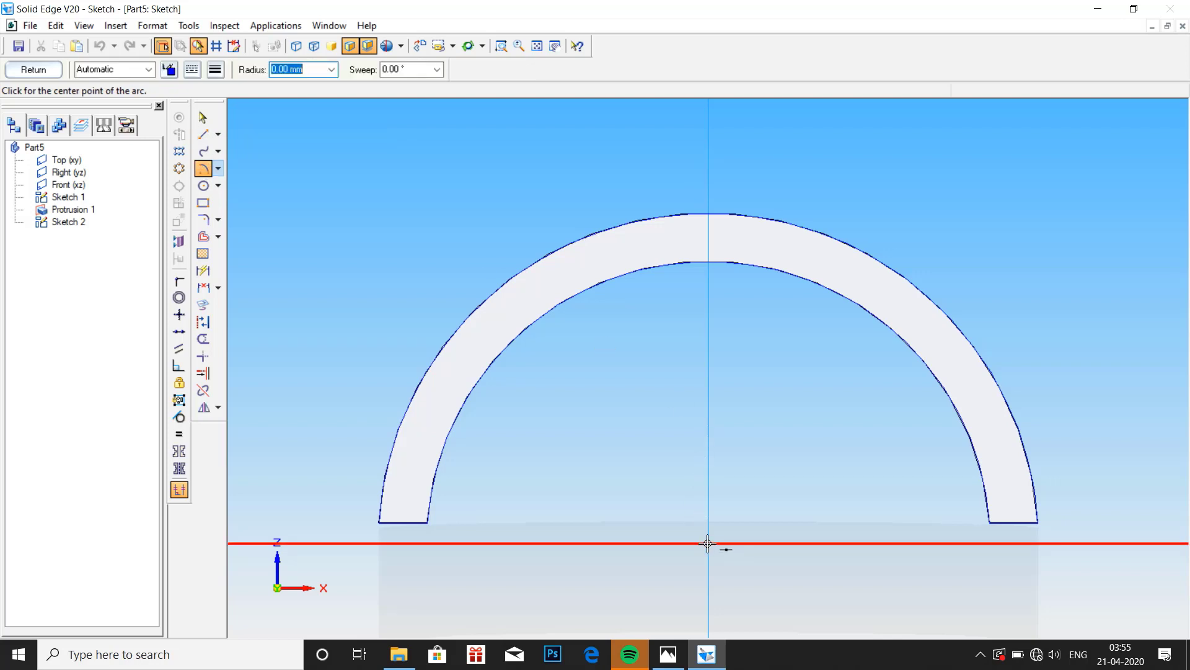
click(708, 544)
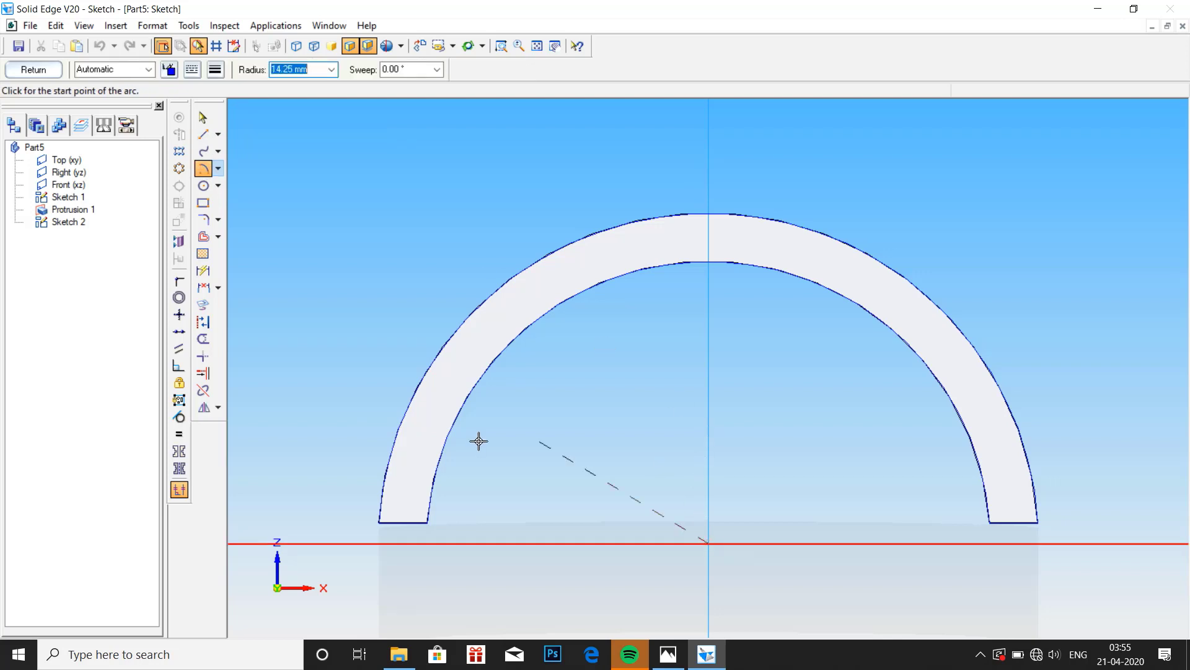
click(426, 523)
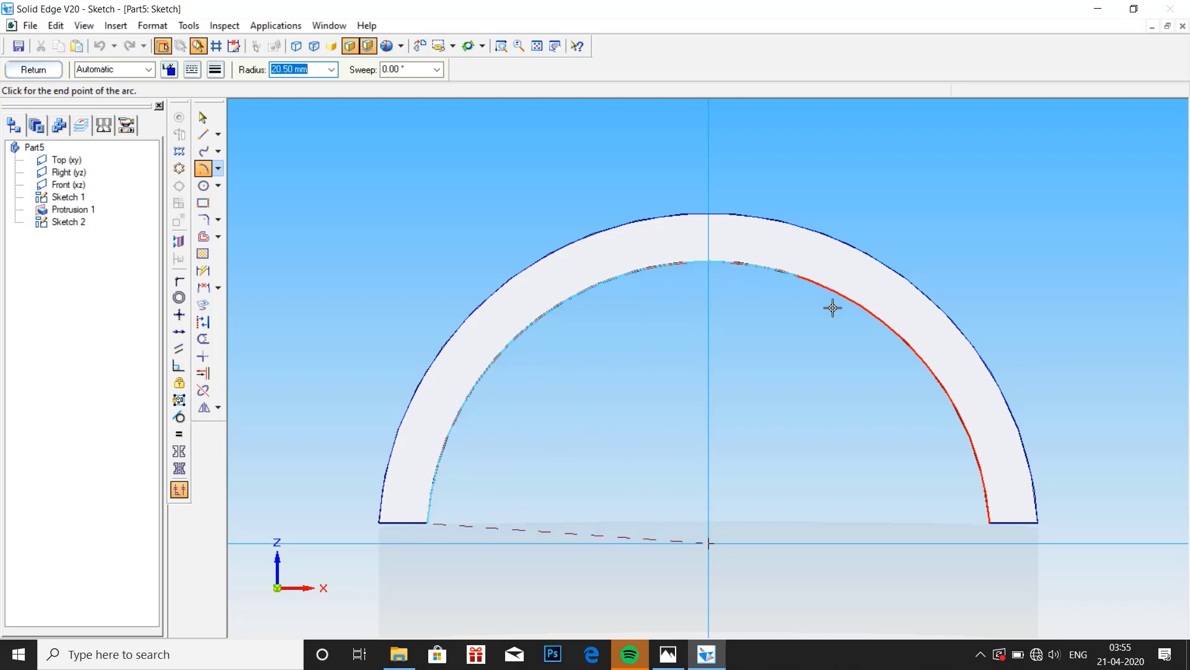
click(991, 522)
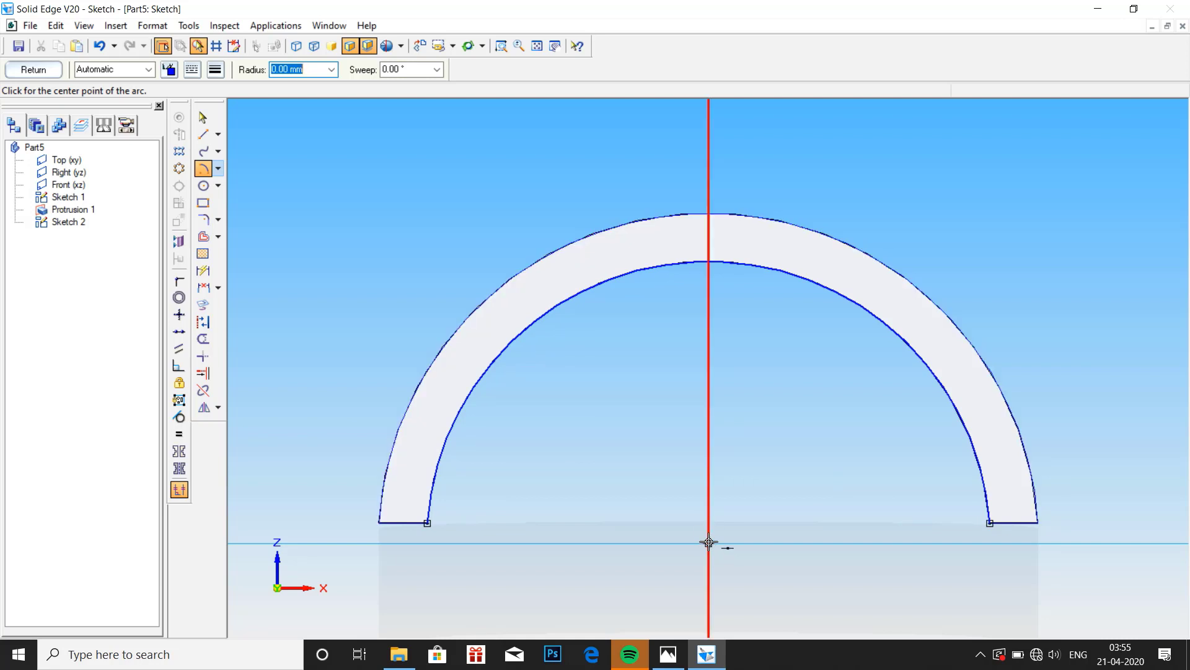
Draw a concentric outer arc of radius 56/2 mm above the half-ring, with both ends on the horizontal reference axis.
click(708, 543)
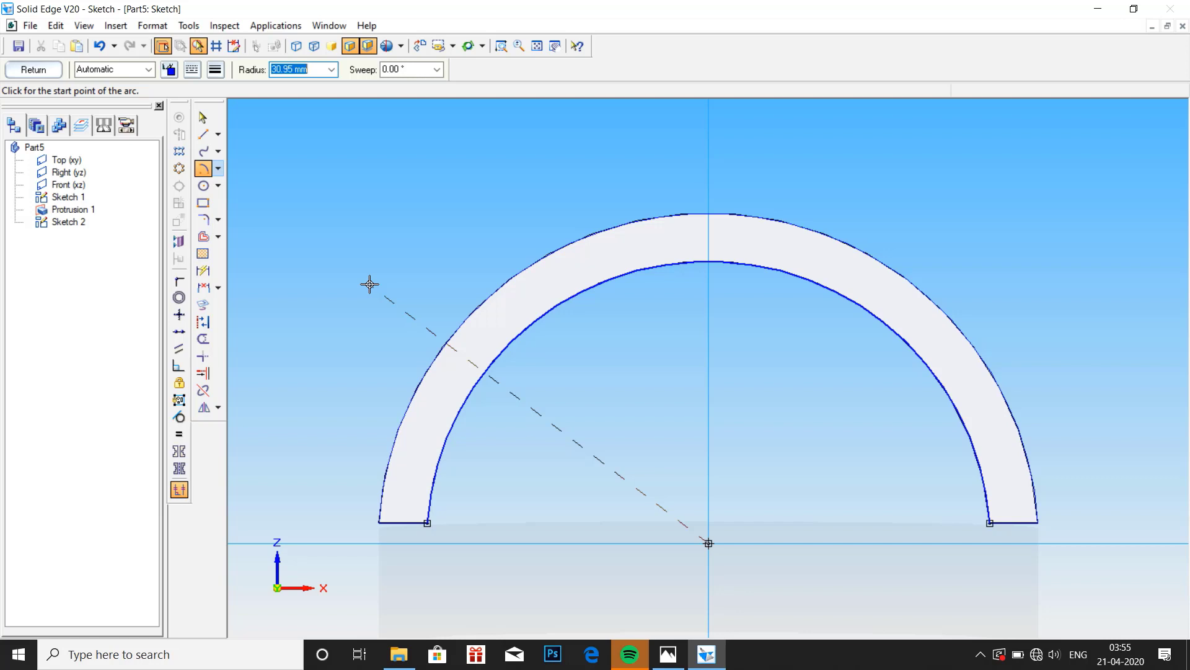
text(56/2)
key(Tab)
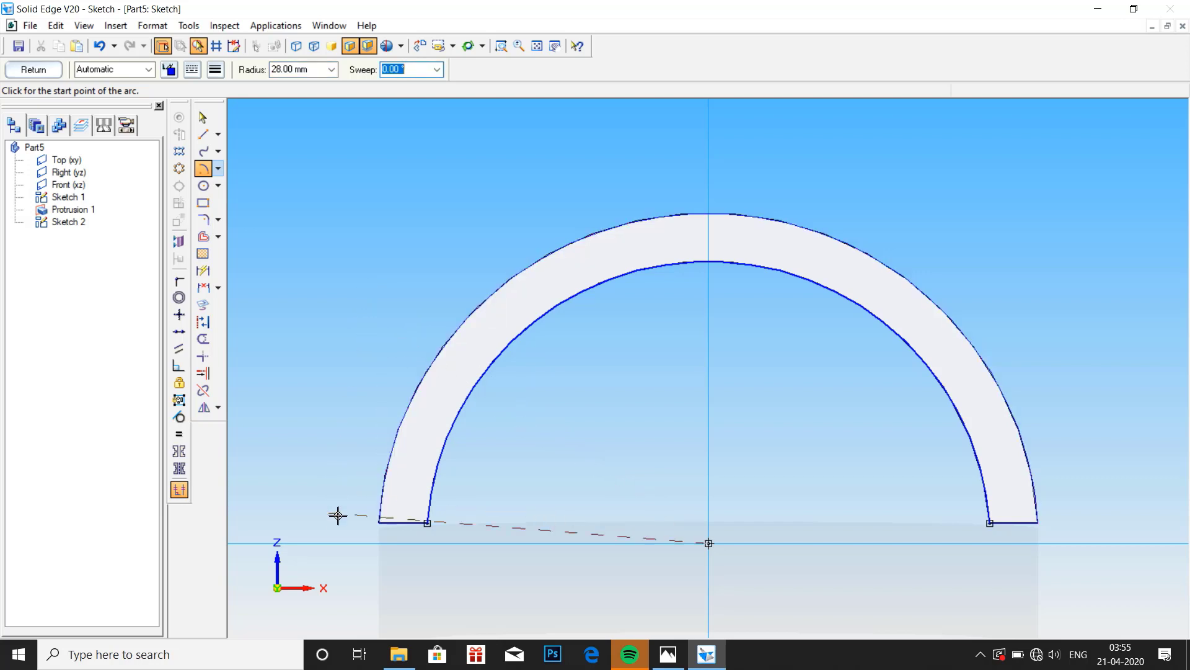
click(339, 542)
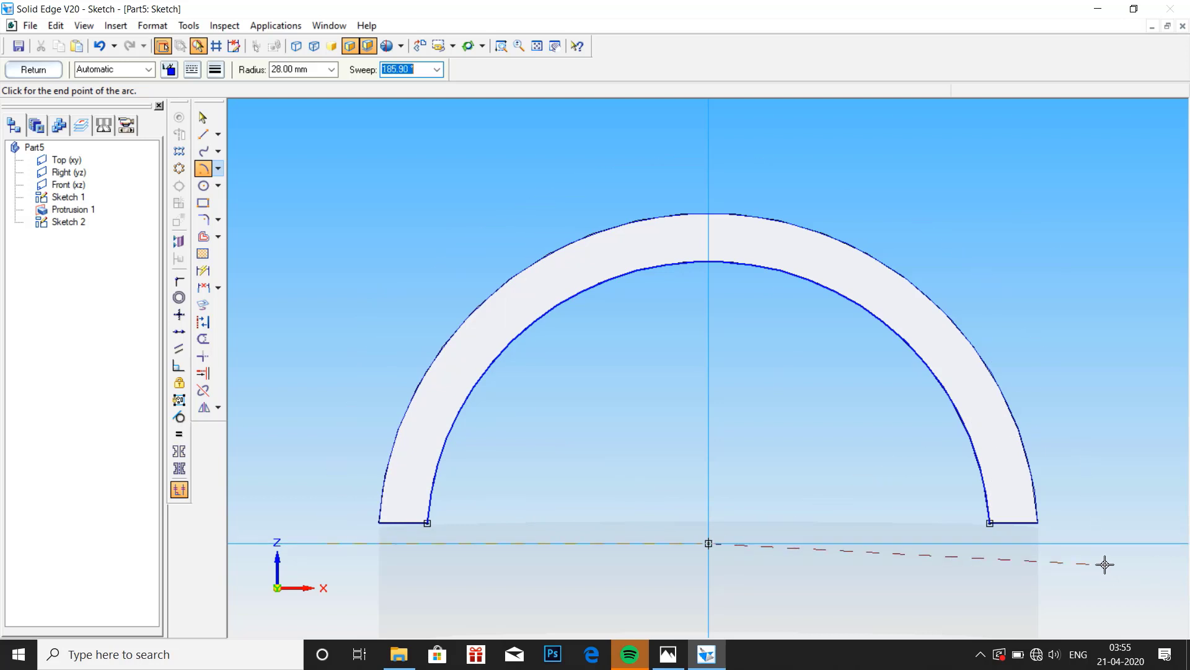
click(1095, 543)
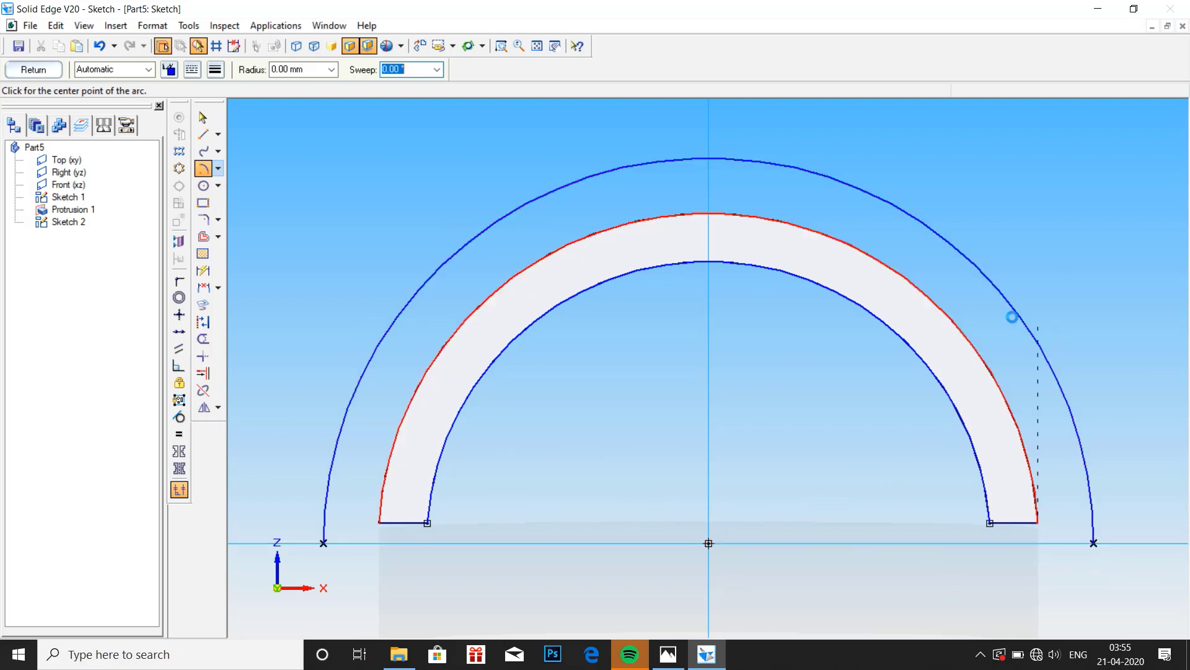
click(203, 117)
Draw horizontal lines joining the inner arc's two endpoints to the outer arc on both sides.
click(204, 134)
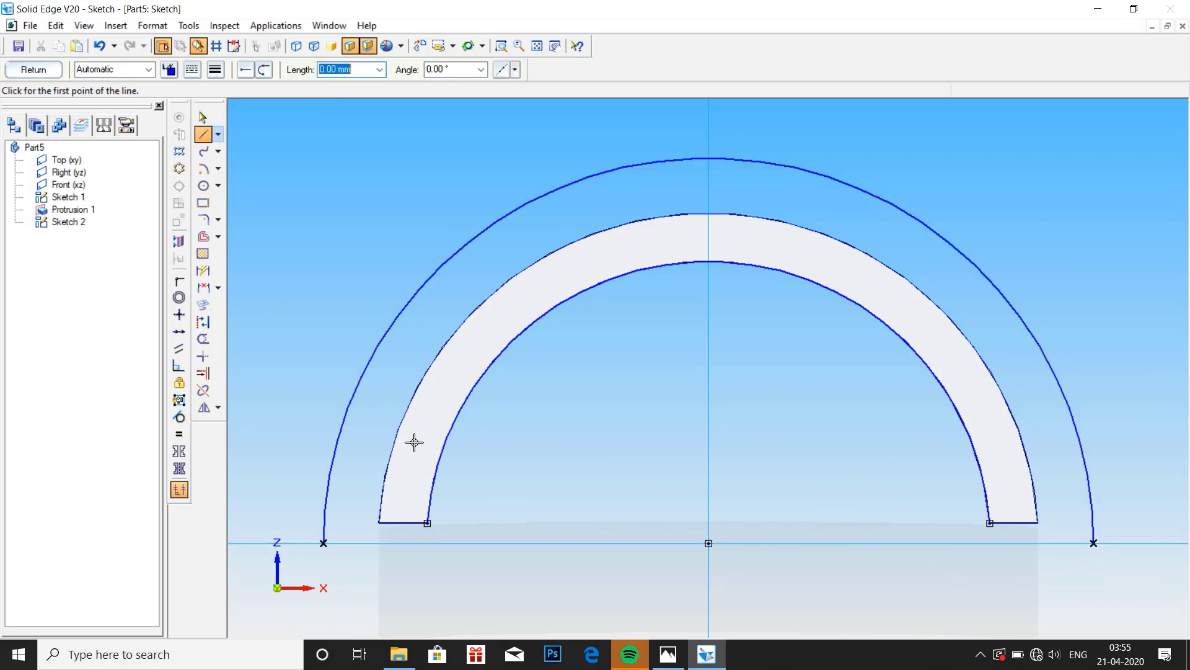
click(426, 522)
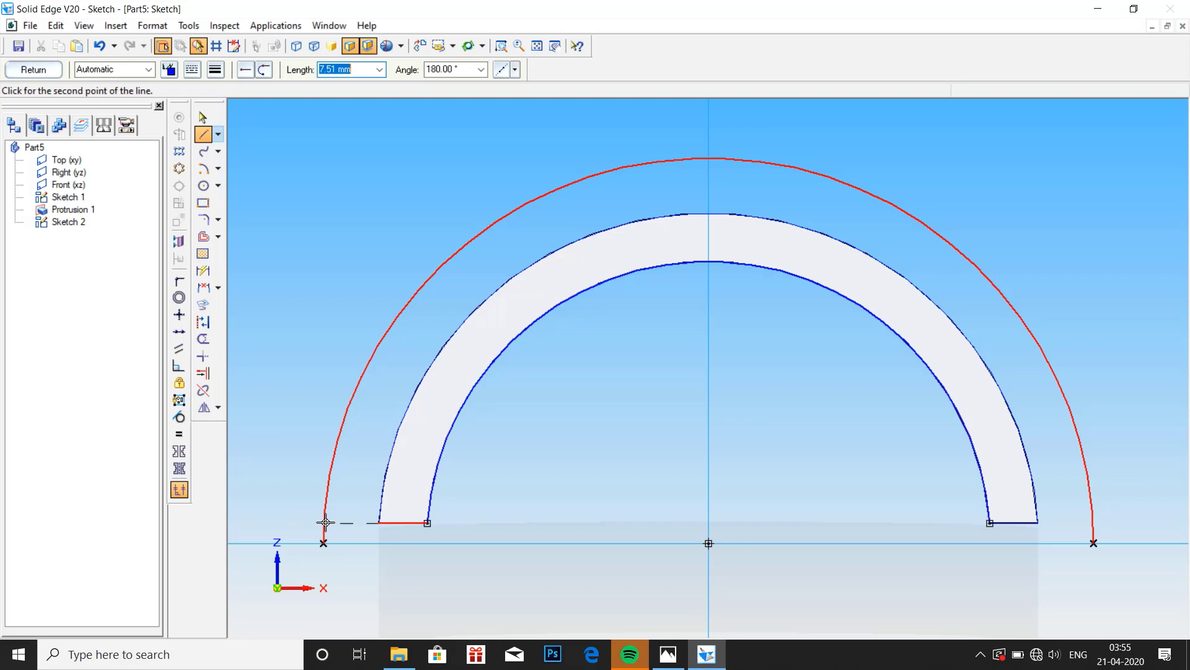
click(325, 522)
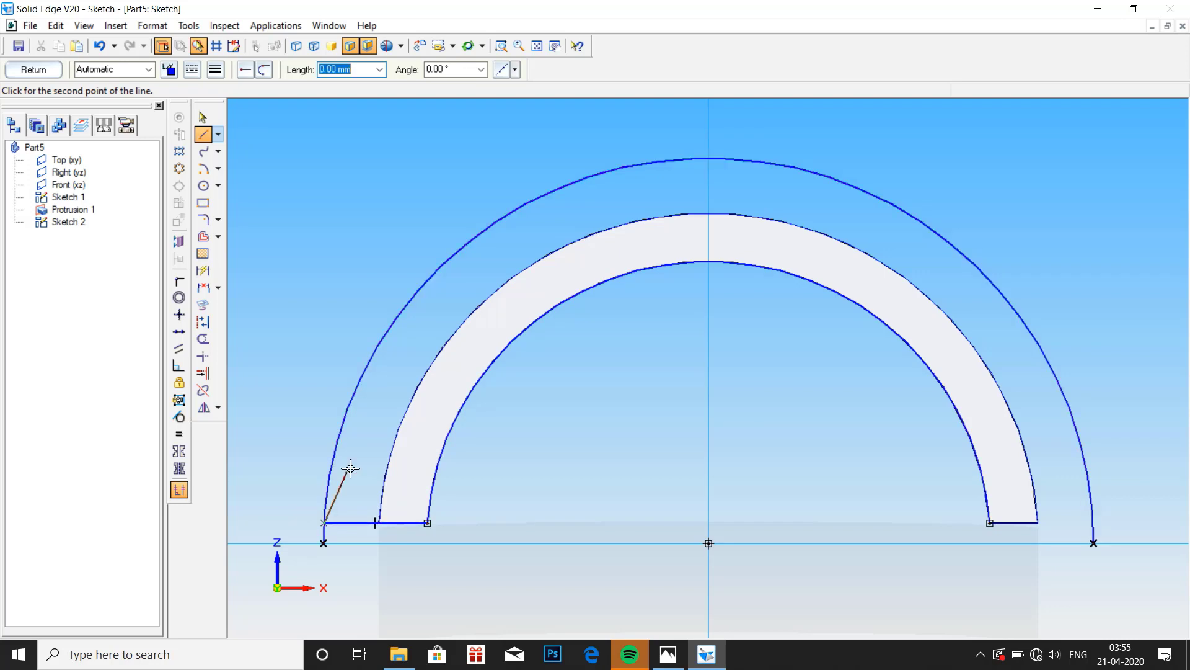
key(Escape)
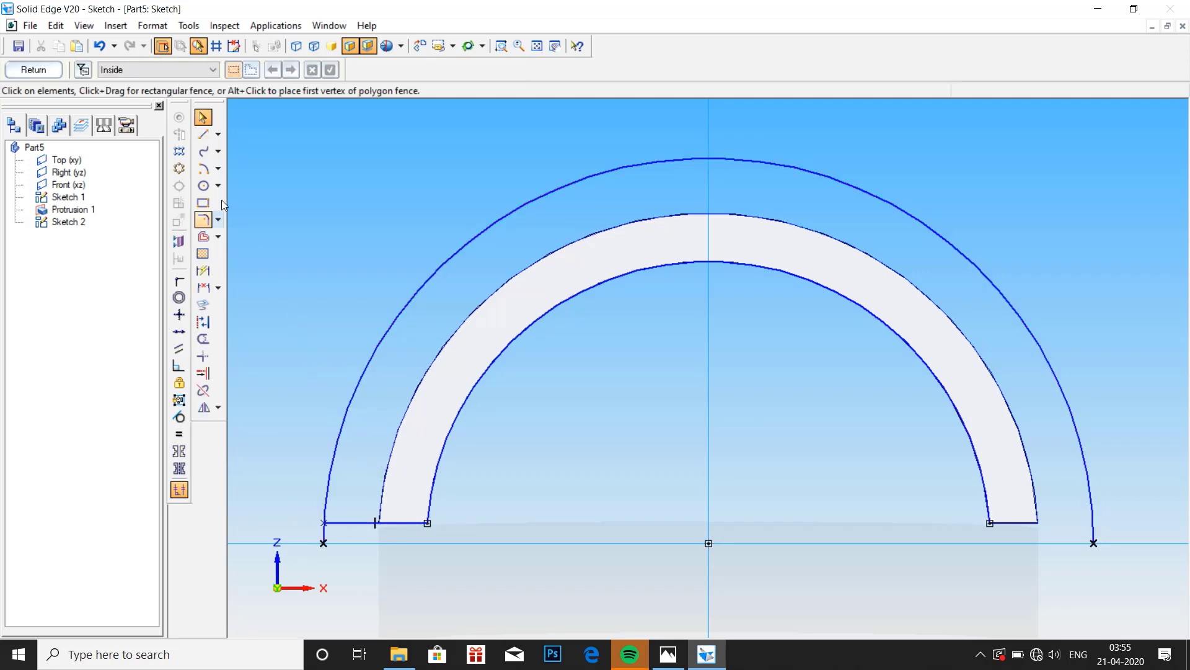
click(203, 134)
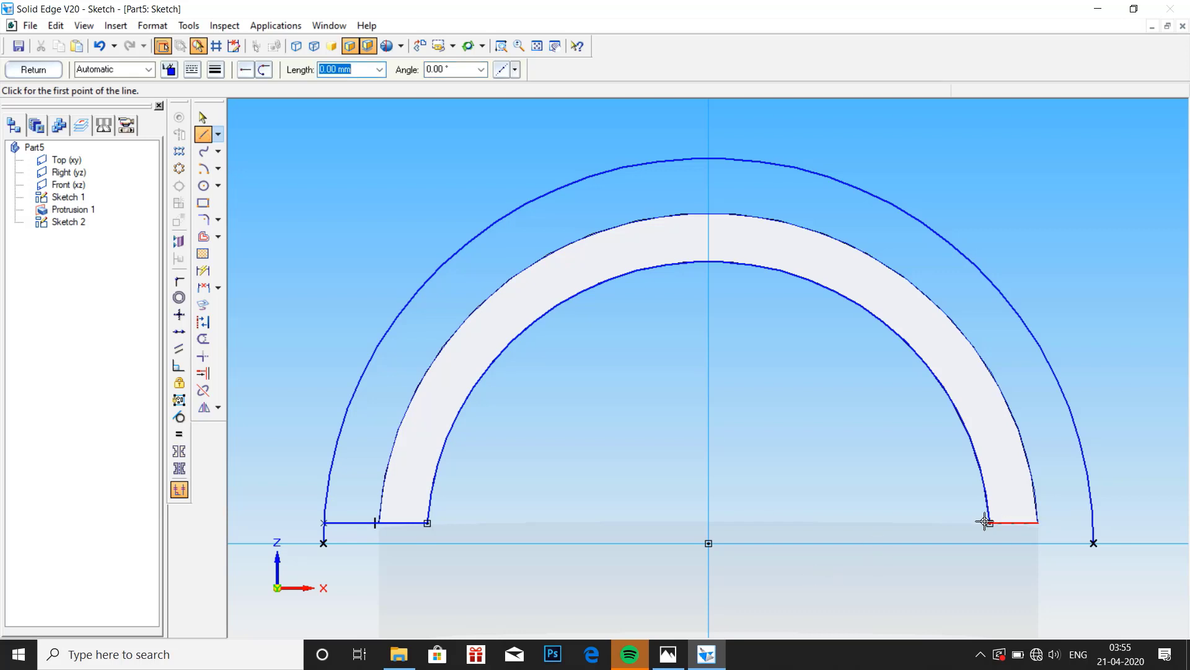
click(1094, 521)
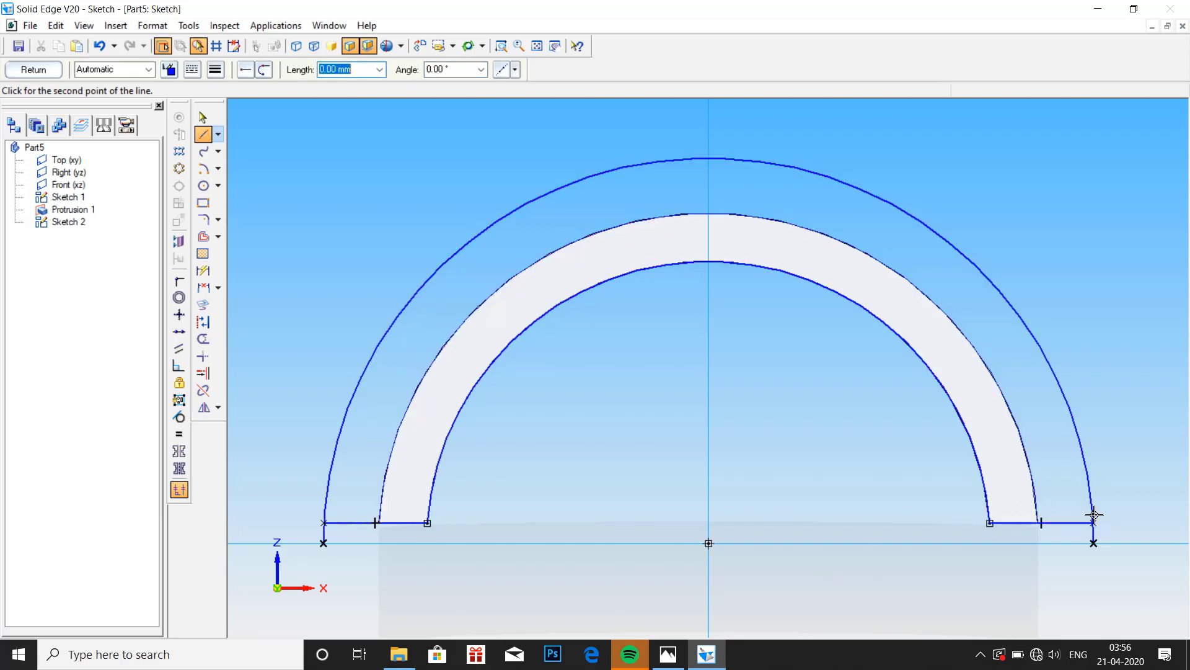
right_click(1130, 425)
Trim the outer arc's two short ends below the horizontal lines and exit the sketch.
click(203, 338)
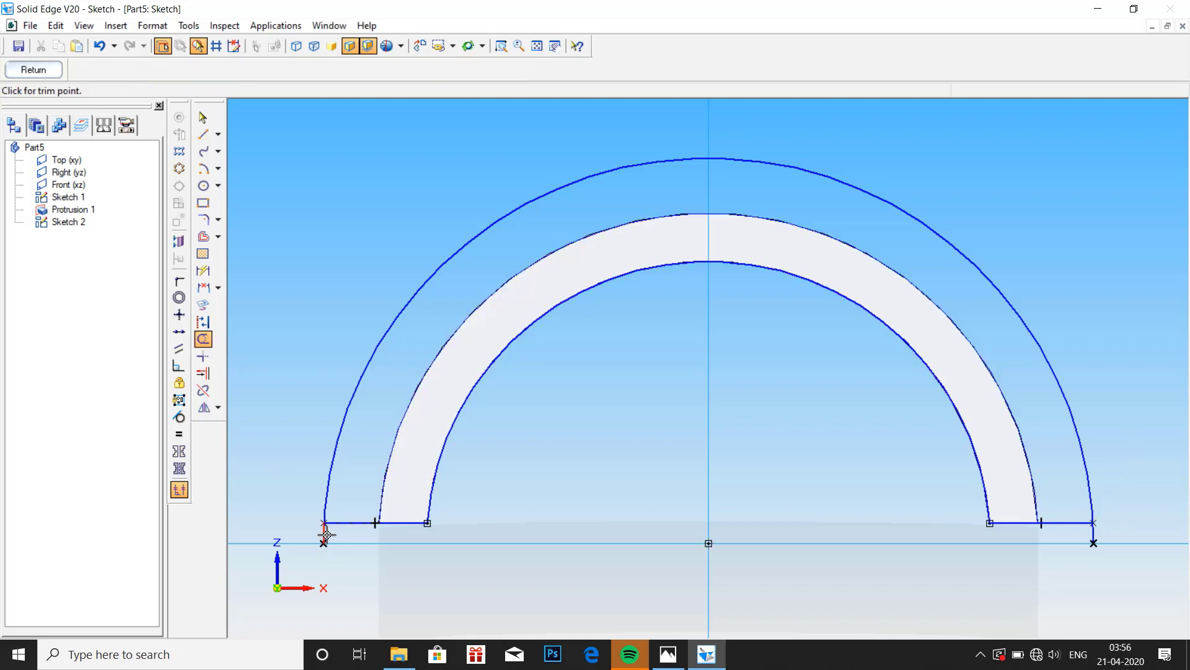
drag(323, 534, 325, 534)
drag(1092, 535, 1093, 535)
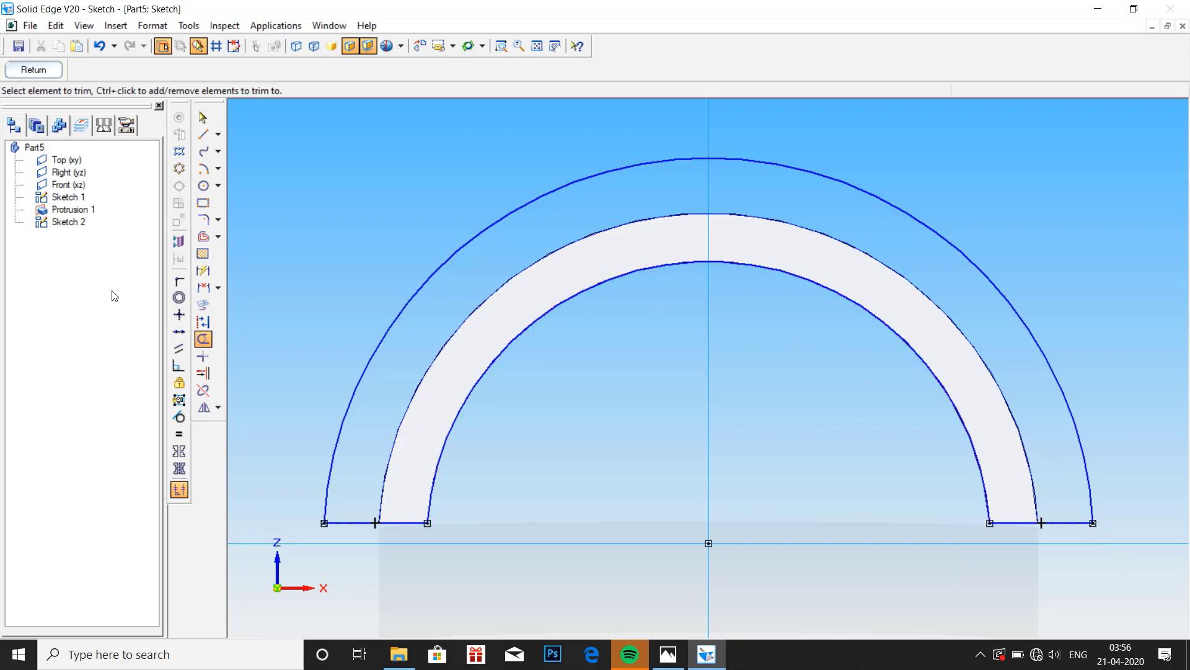
click(31, 69)
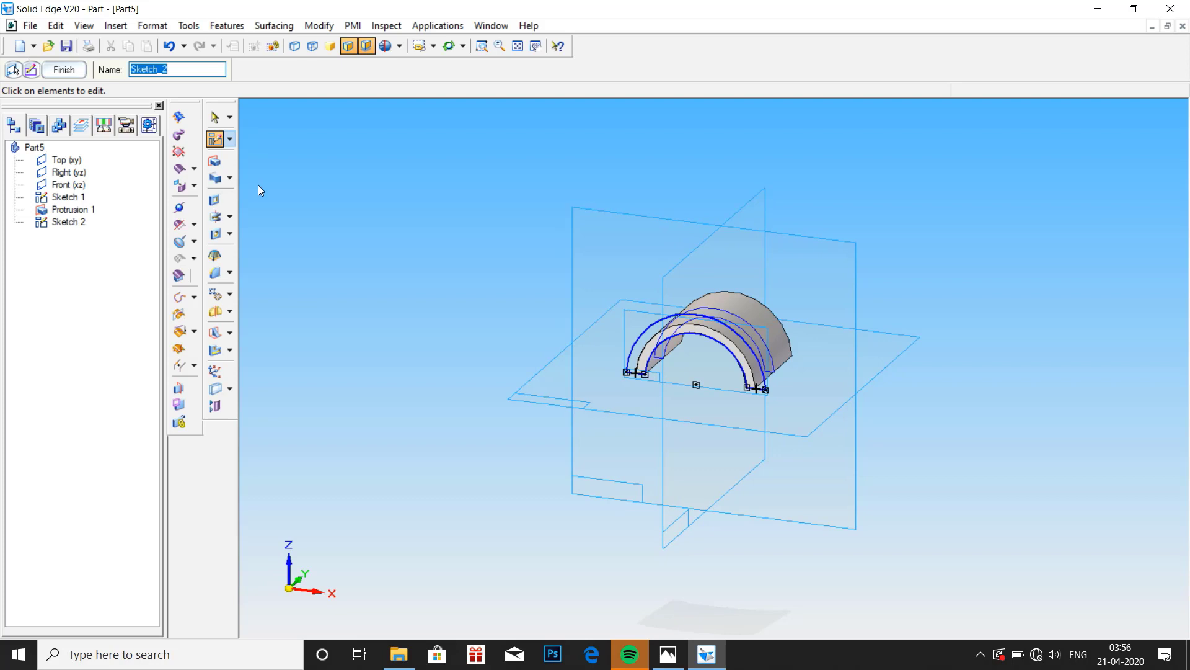
Extrude the flange sketch 3 mm inward over the half-ring's front end, checking the flange width against the drawing.
click(215, 160)
click(628, 347)
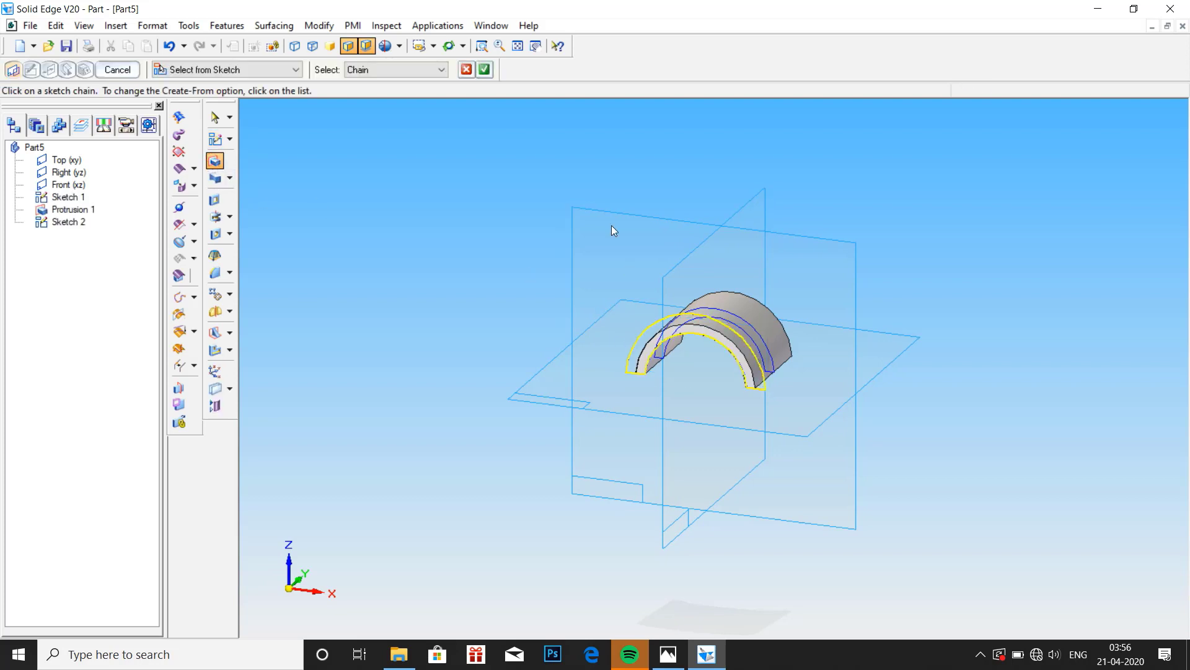
click(484, 70)
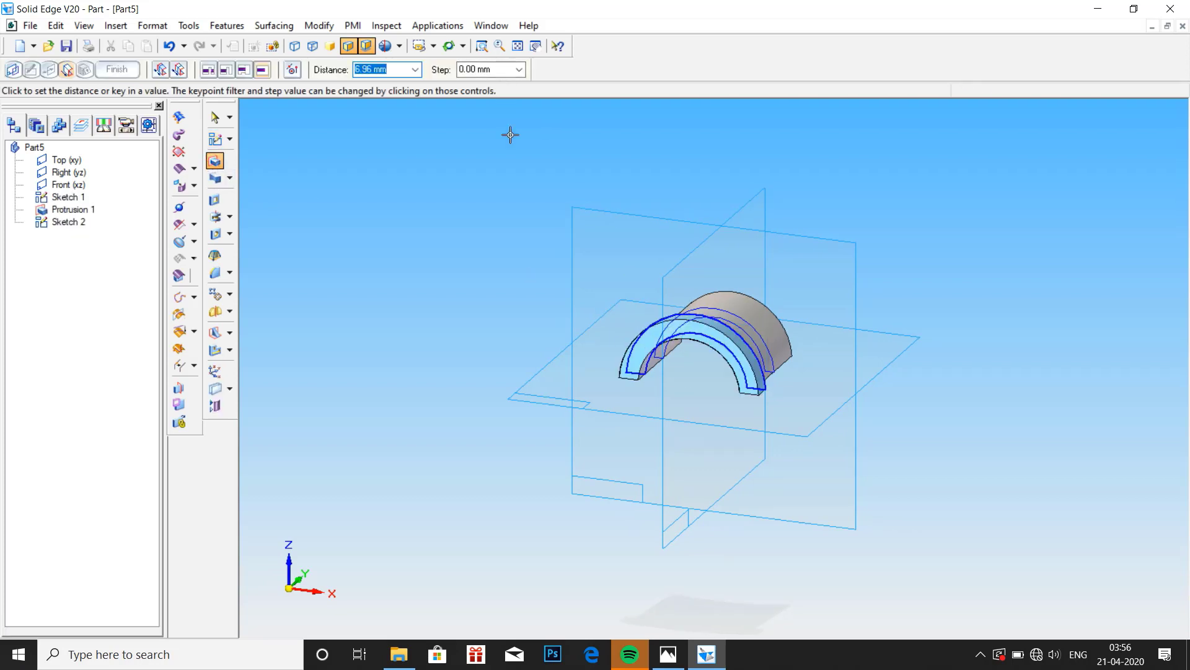
click(669, 654)
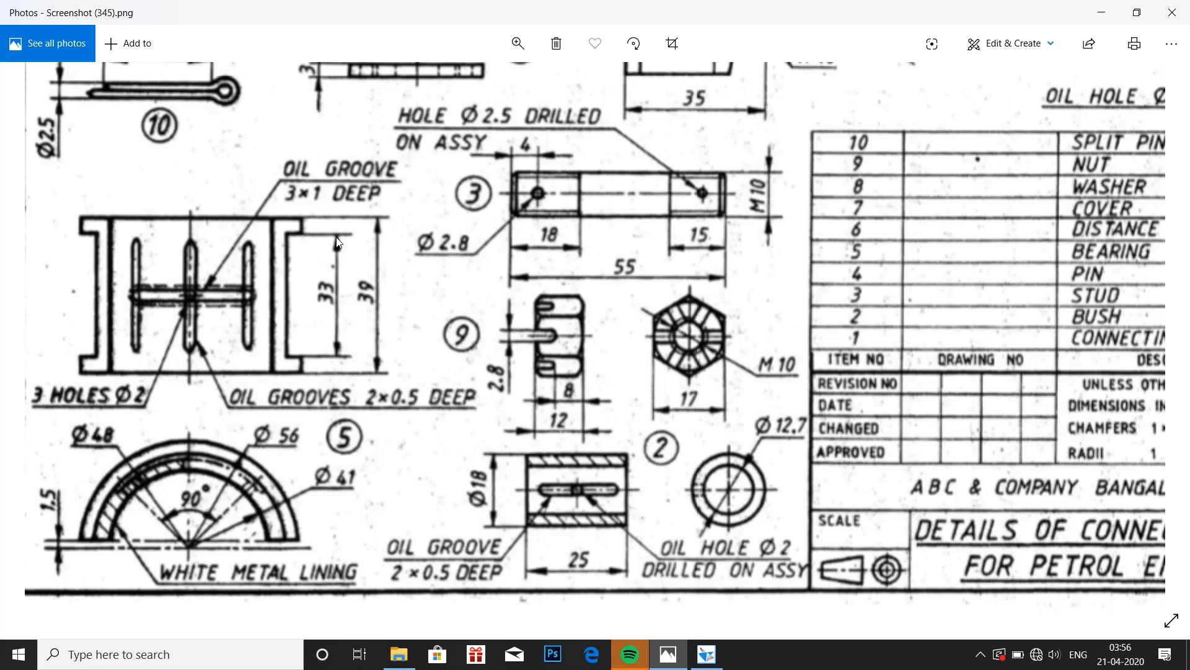
click(707, 655)
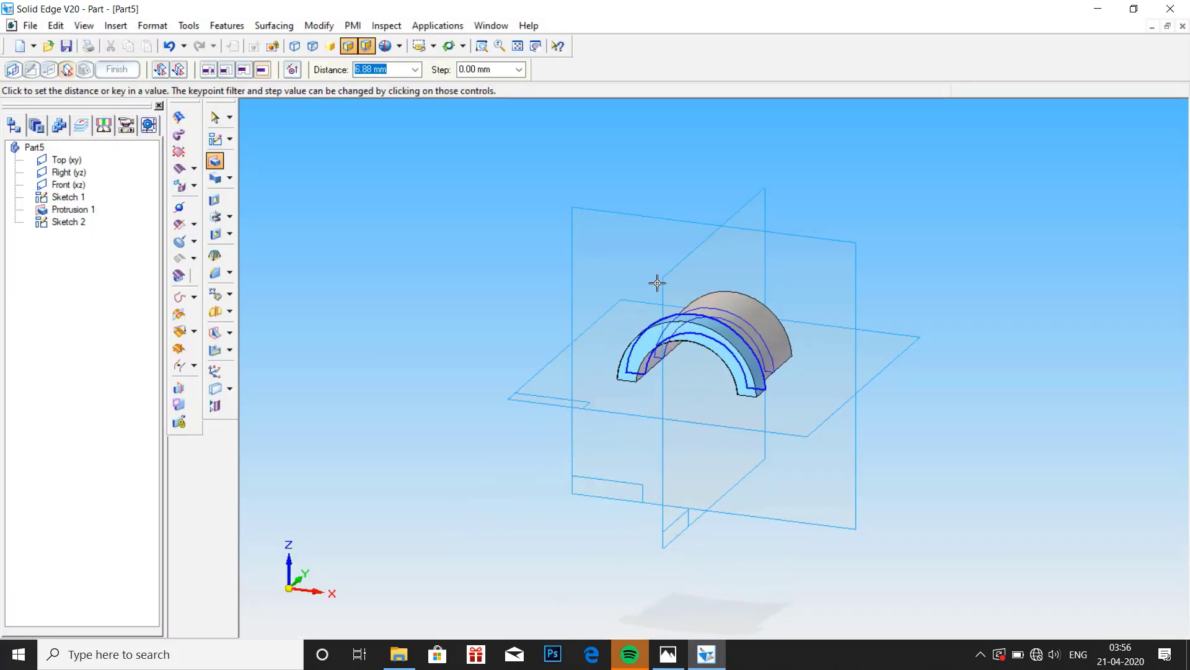
text(3)
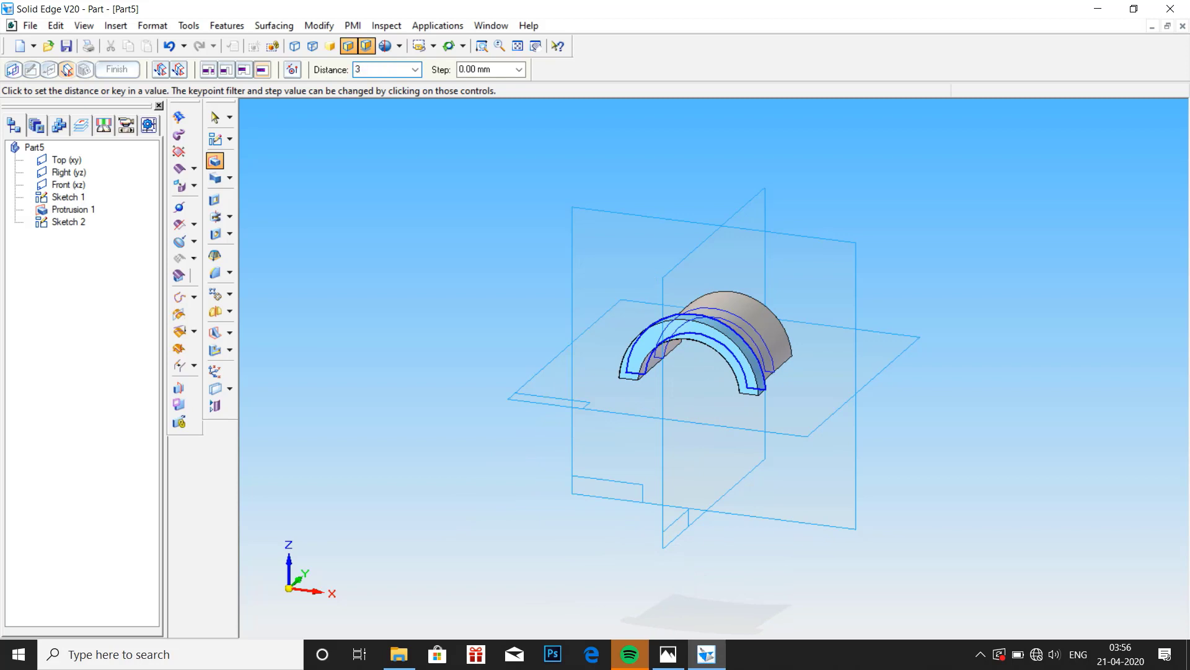
key(Return)
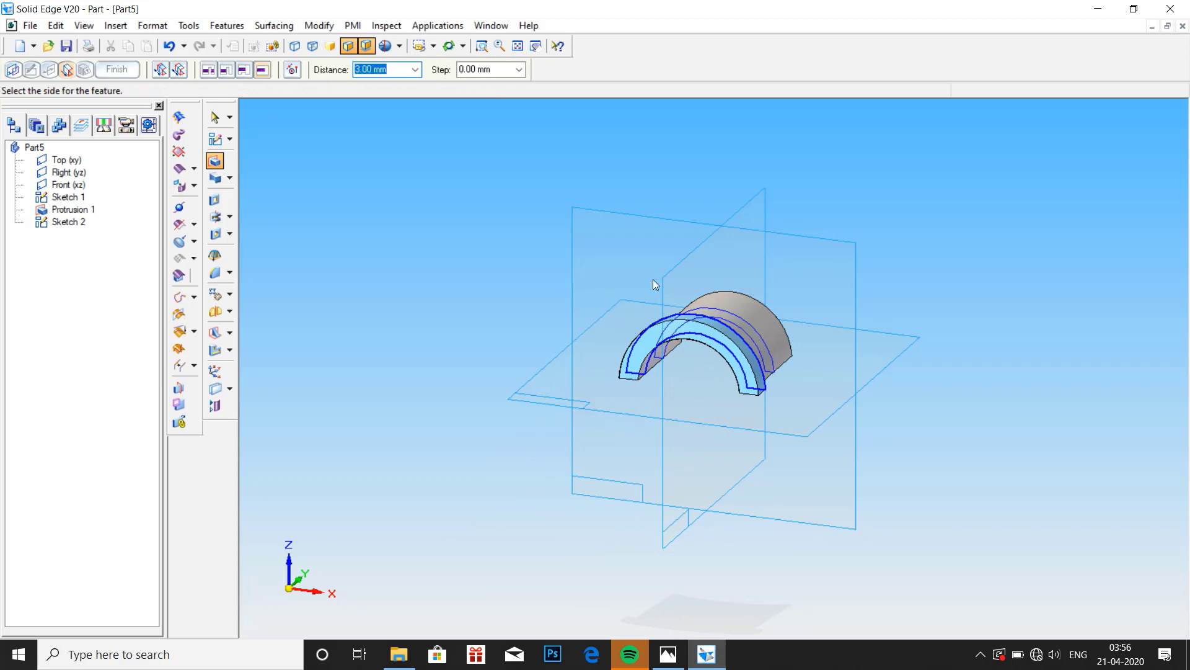
mouse_move(655, 274)
middle_down()
mouse_move(472, 217)
mouse_move(521, 289)
middle_up()
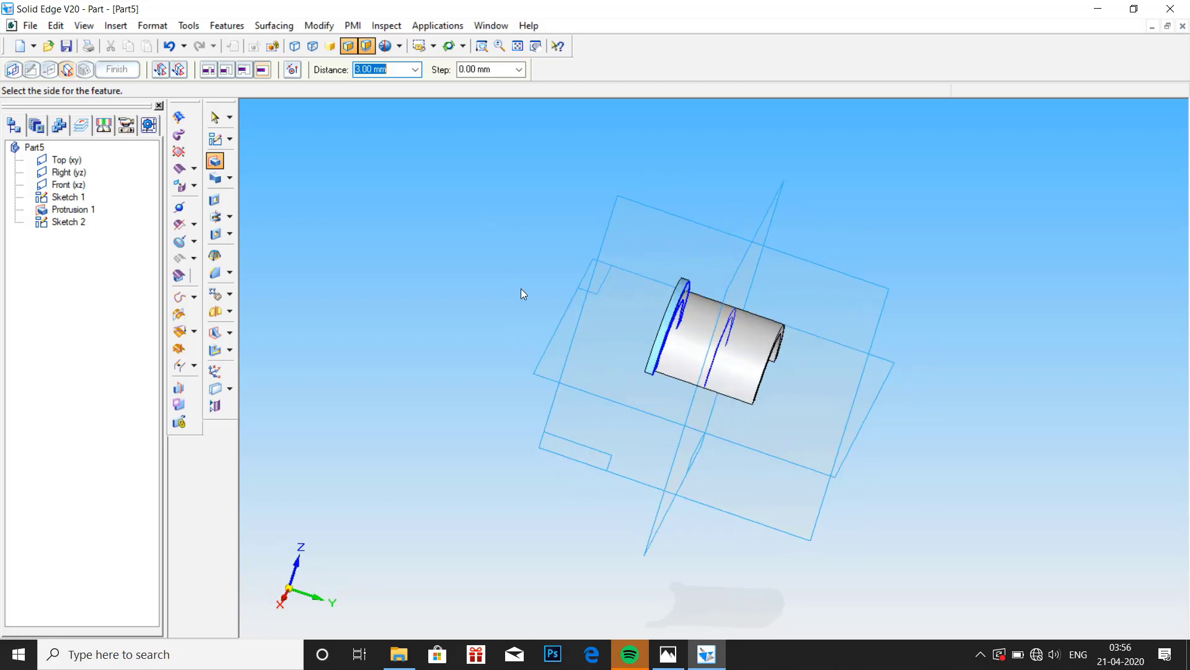
click(724, 256)
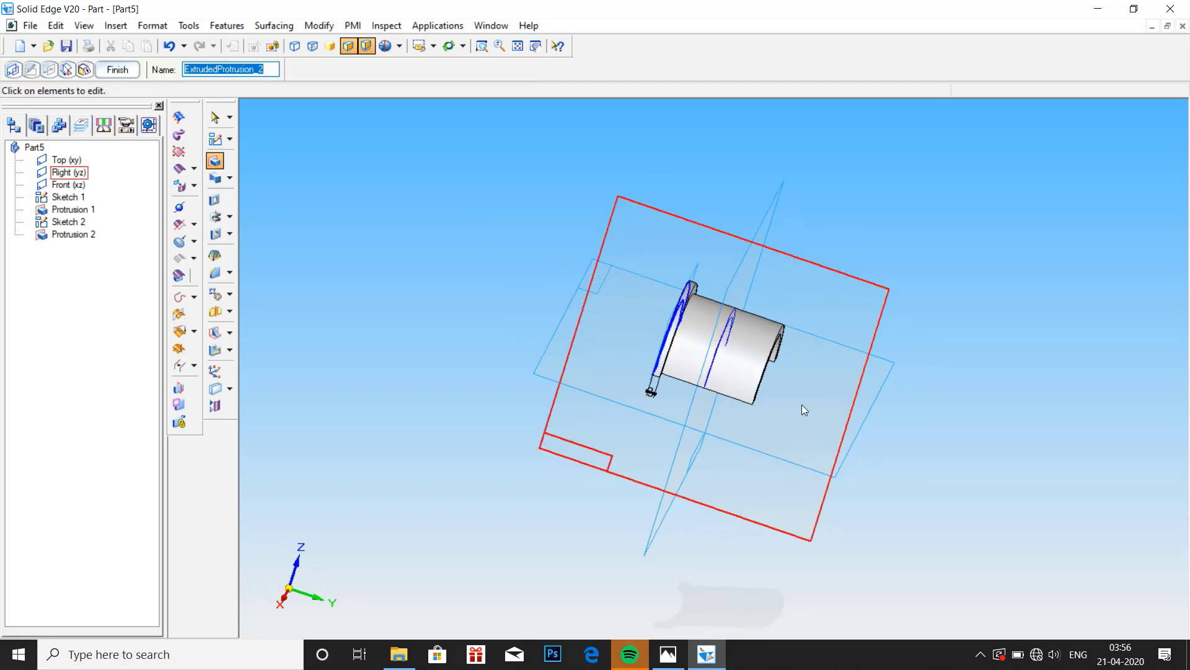
middle_drag(801, 405, 880, 434)
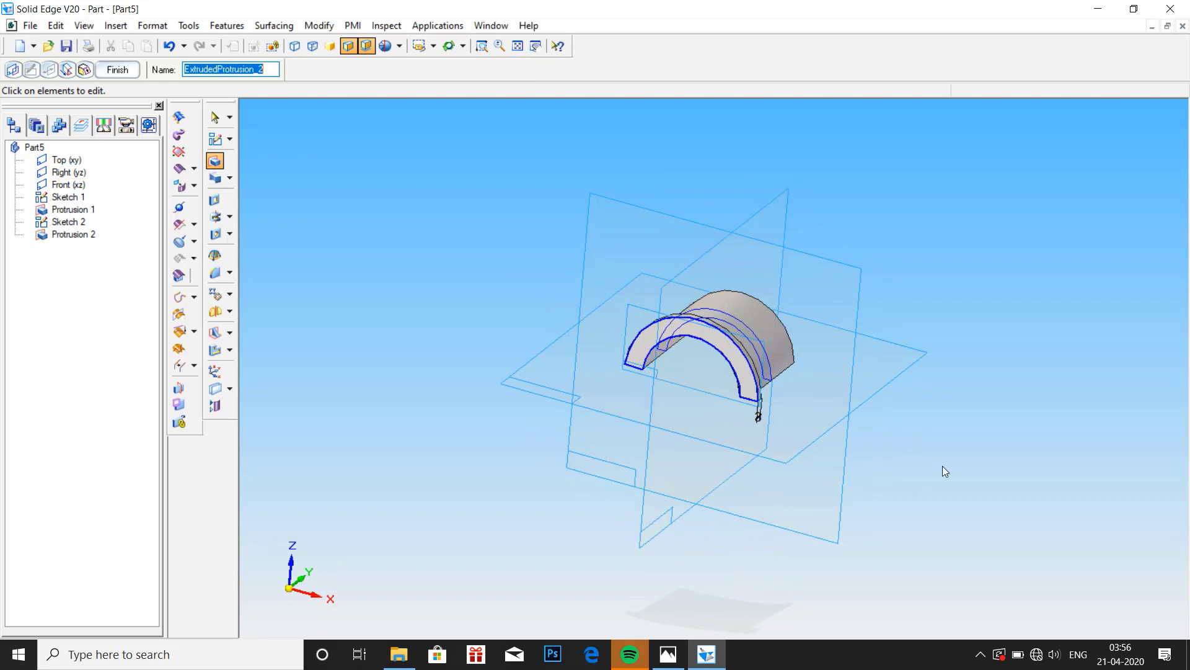
middle_drag(835, 324, 779, 306)
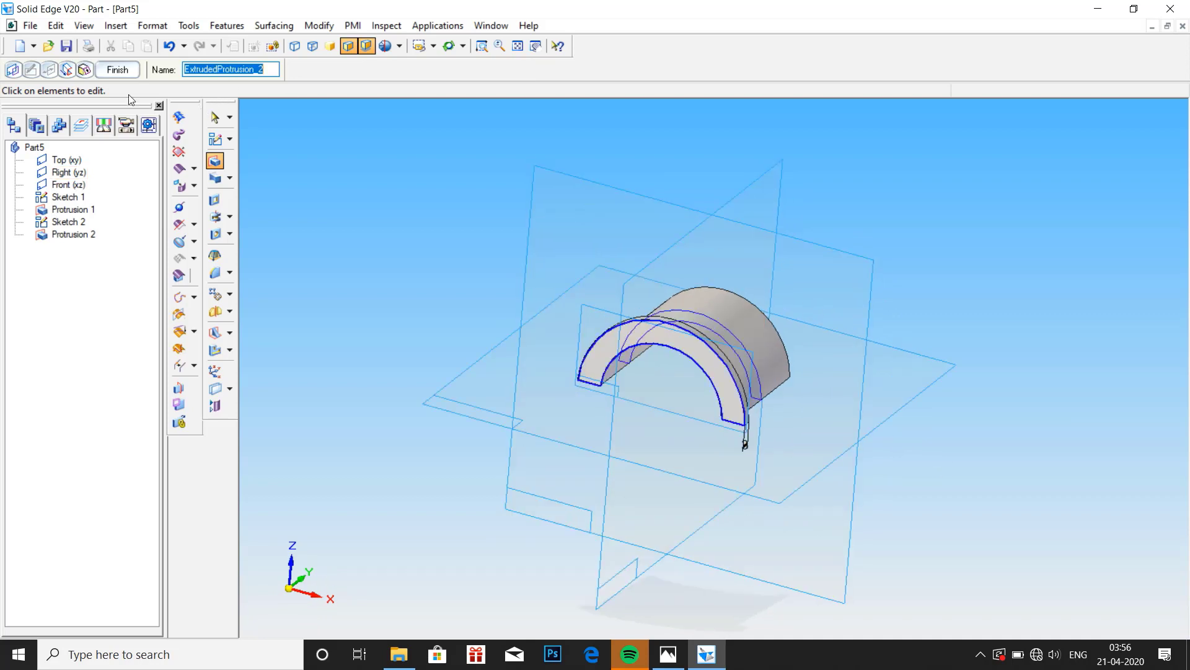
click(117, 69)
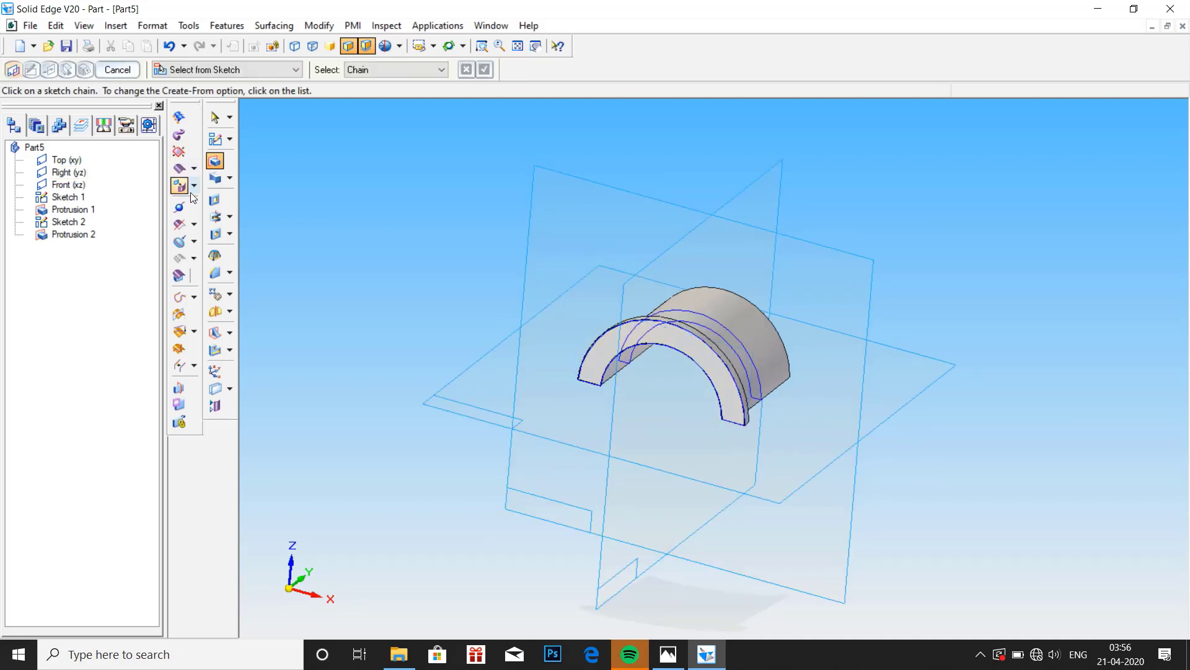
Mirror the flange protrusion about the Front (xz) plane to the half-ring's other end and finish the feature.
click(223, 316)
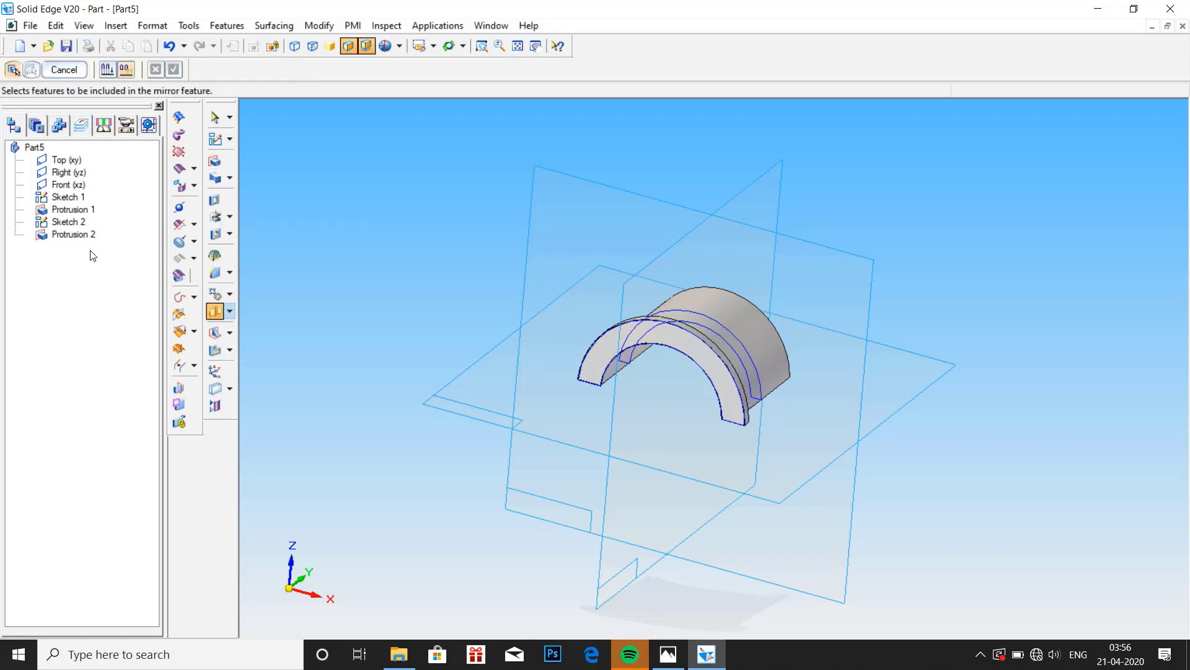
click(82, 235)
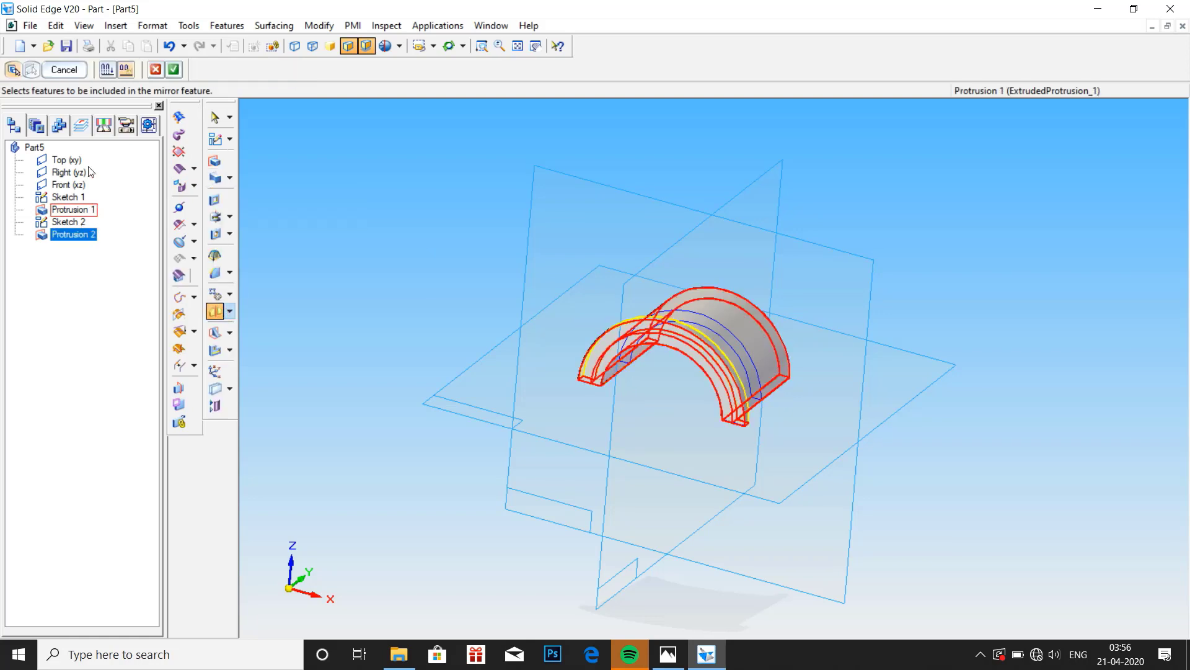
click(107, 70)
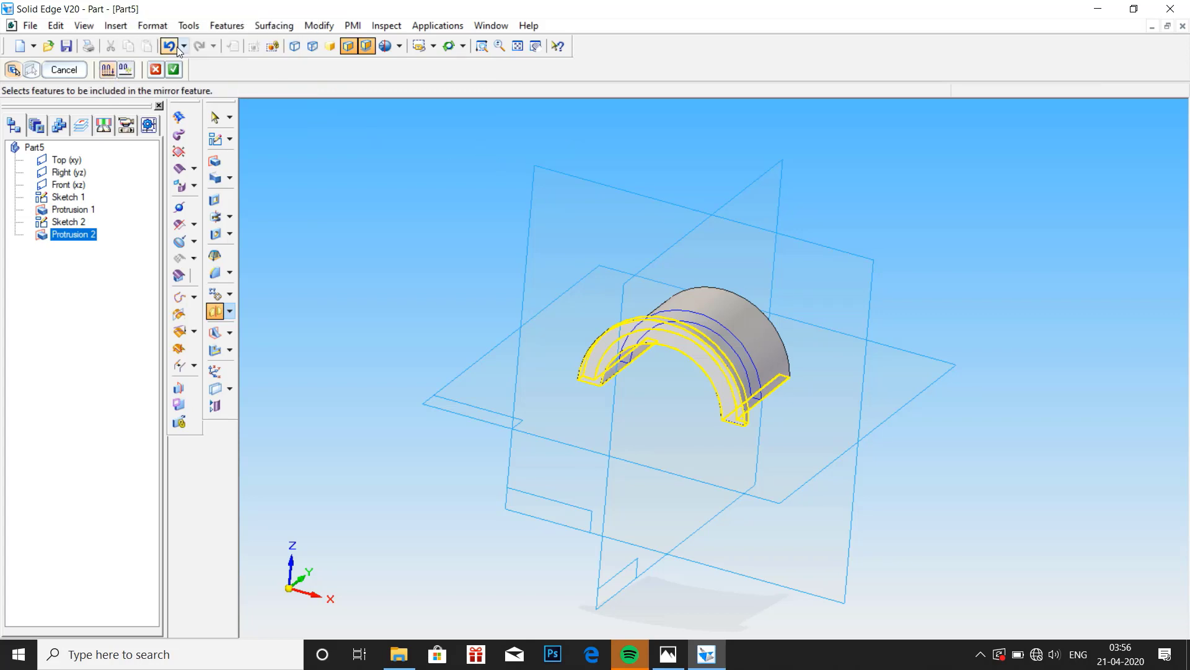
click(174, 70)
click(568, 222)
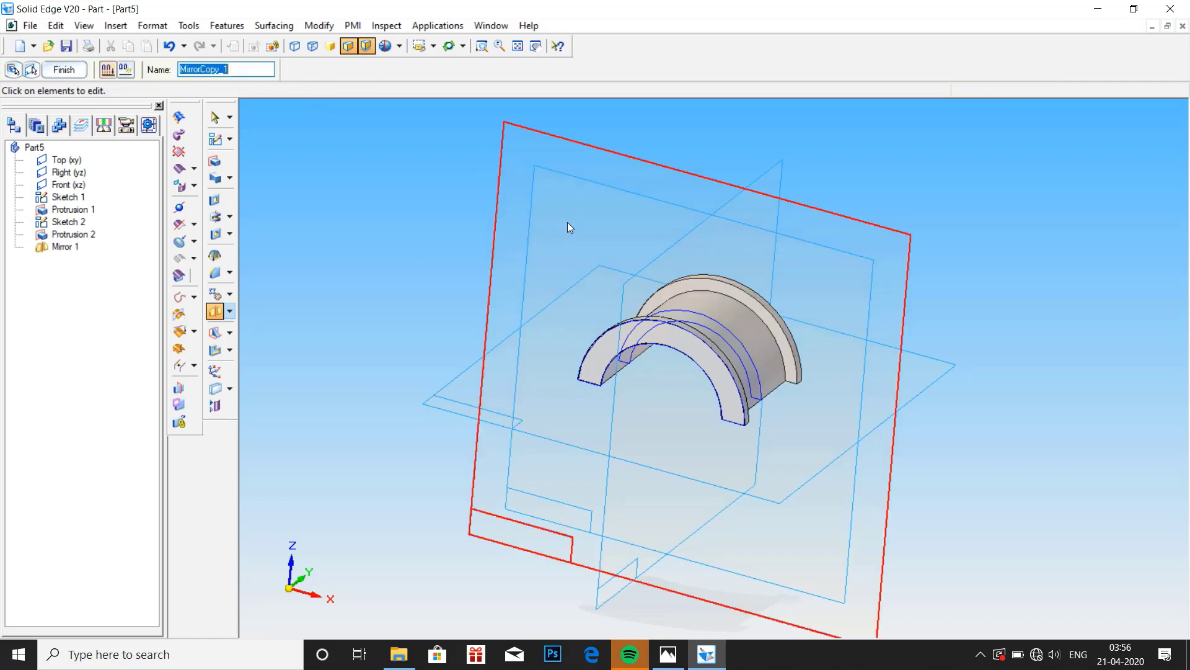
mouse_move(961, 396)
middle_down()
mouse_move(896, 386)
mouse_move(1022, 392)
mouse_move(938, 402)
middle_up()
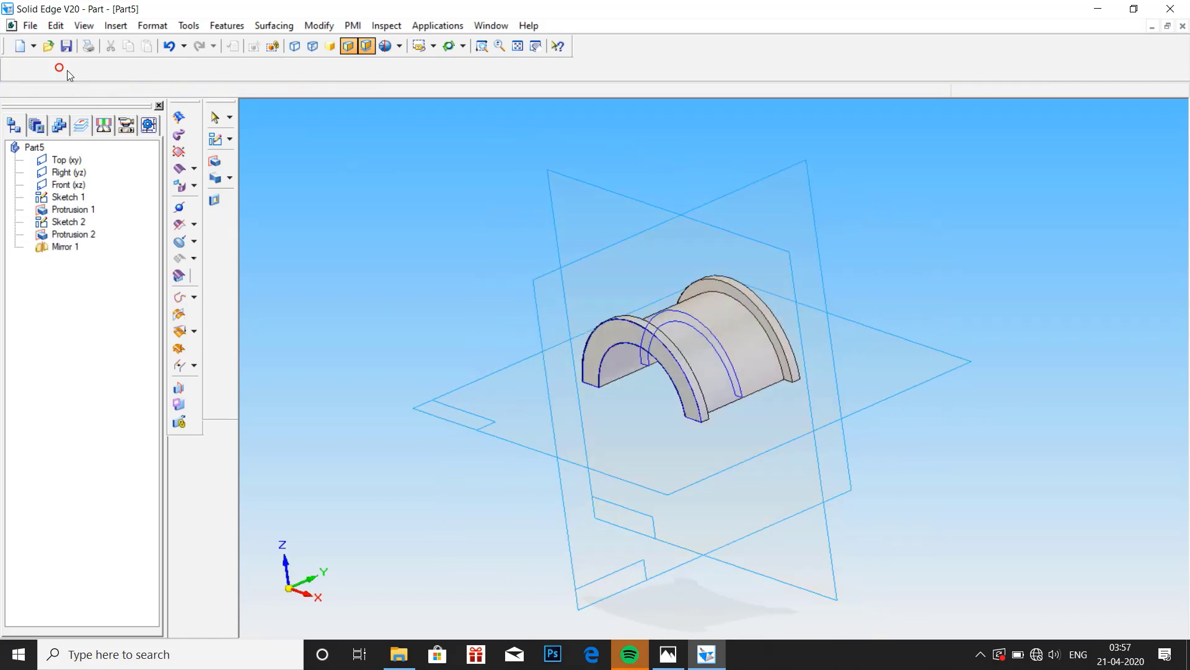
click(62, 70)
mouse_move(844, 369)
middle_down()
mouse_move(866, 358)
mouse_move(816, 351)
middle_up()
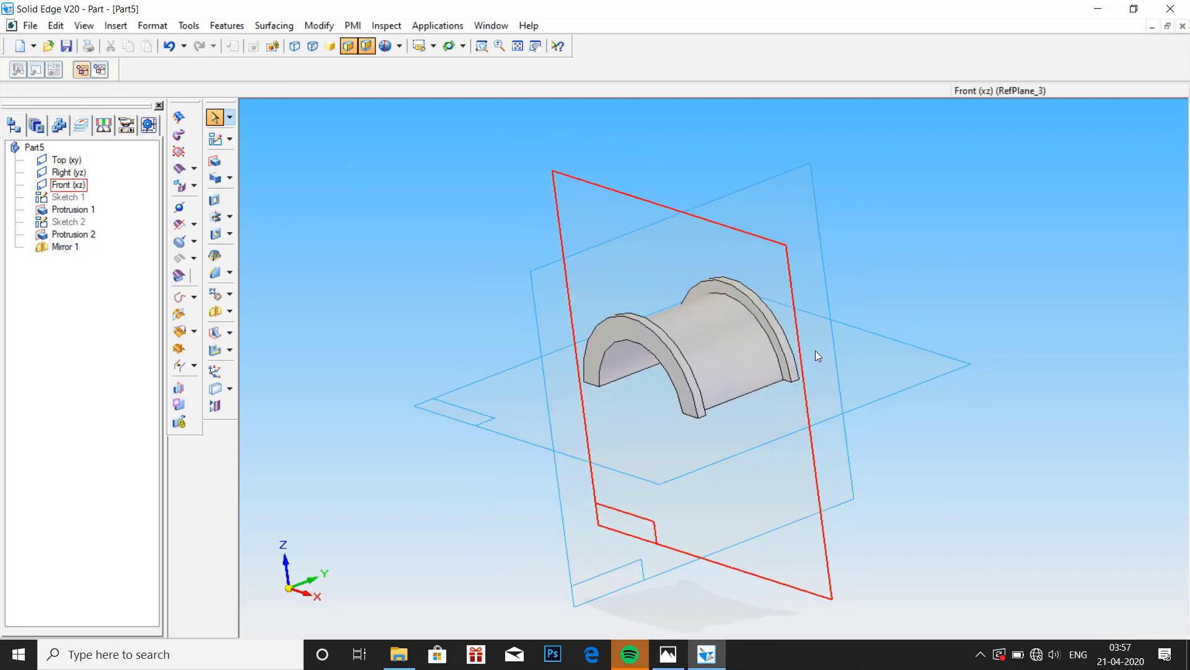
Check the oil groove in the drawing and sketch a second radial line from the arc centre to the outer groove arc, on the +X side.
click(675, 657)
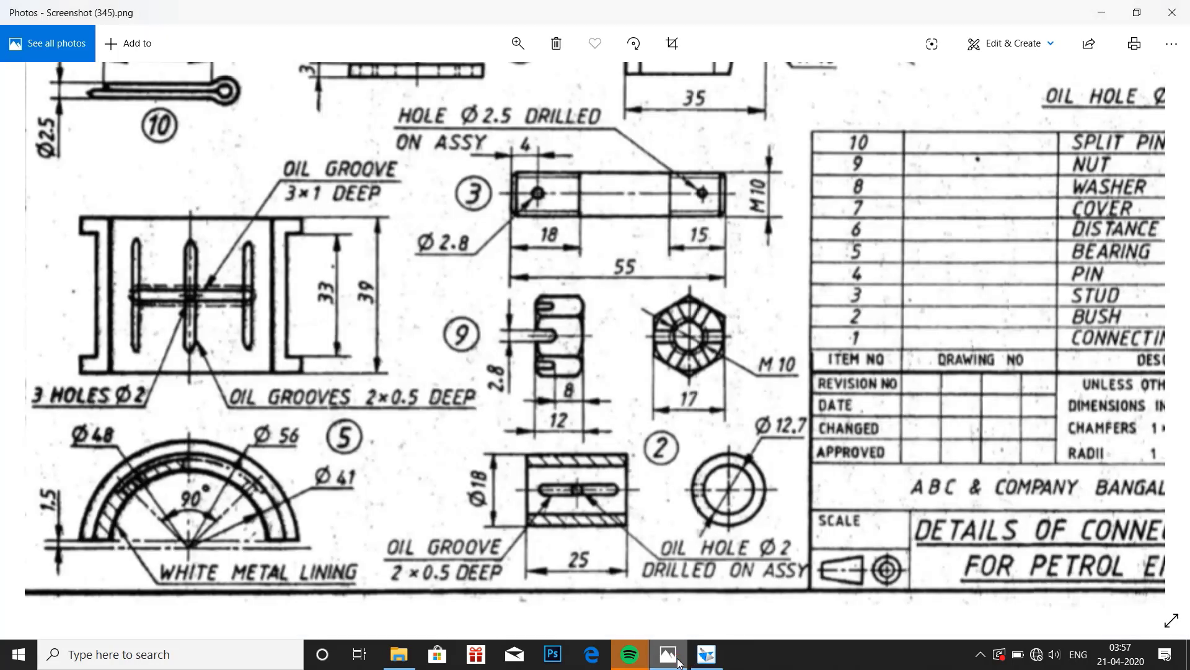
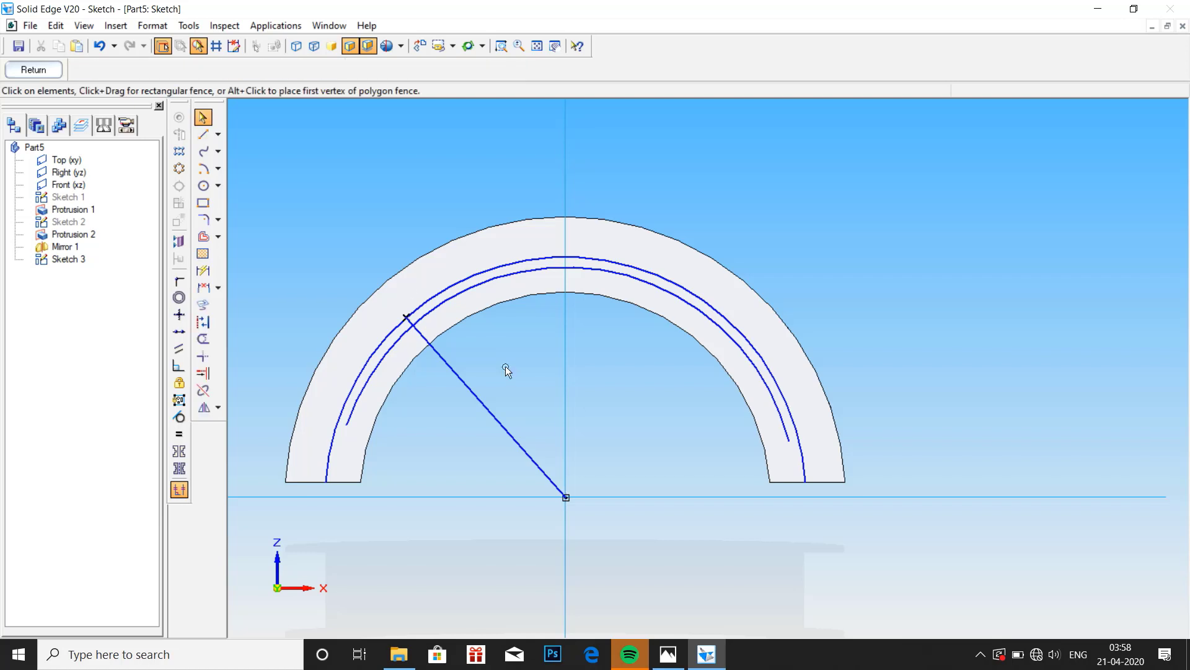
click(204, 135)
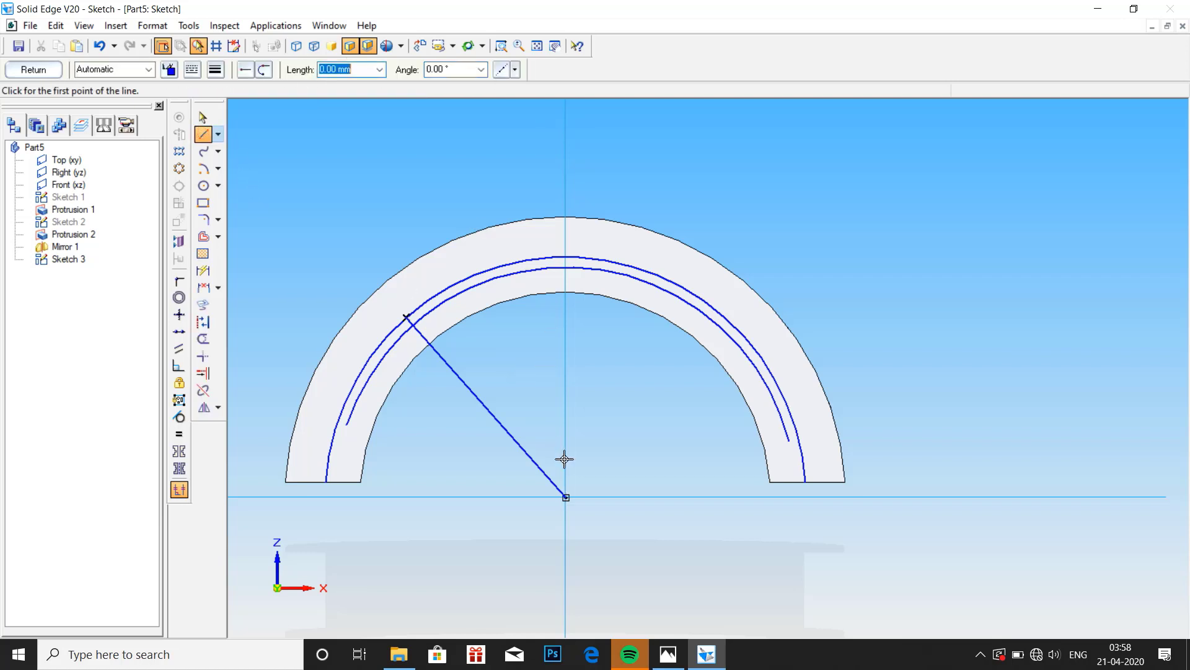
click(565, 497)
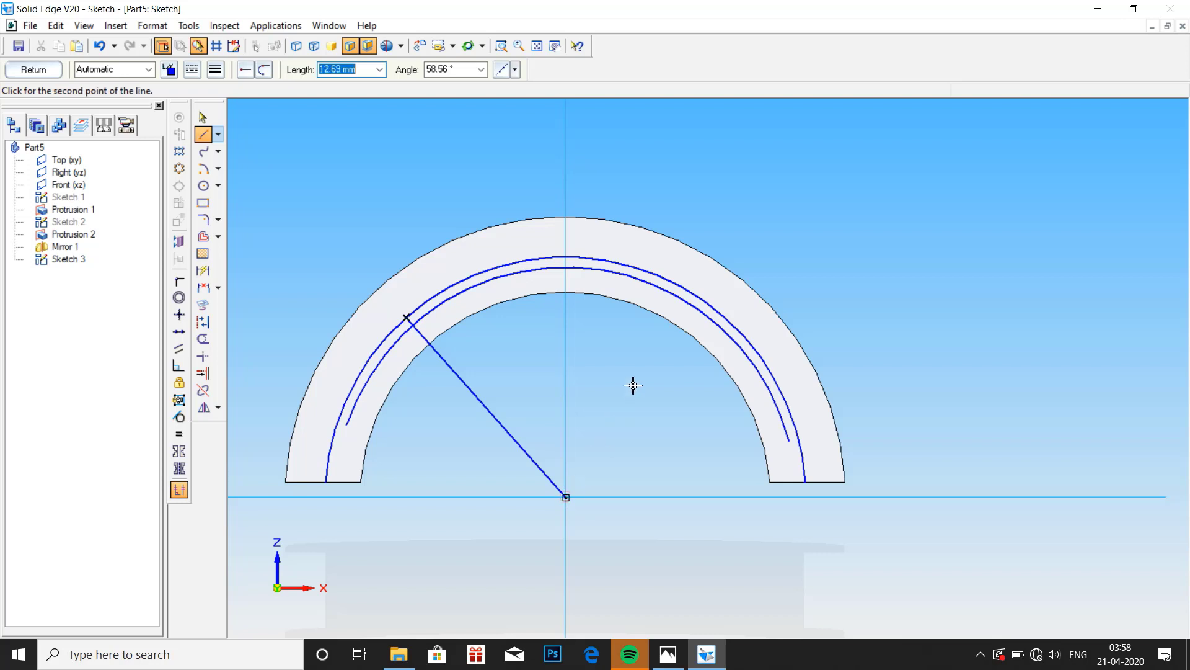
click(717, 309)
key(Escape)
Dimension the angle between the -X side radial line and the vertical axis, setting it to 45°.
click(202, 257)
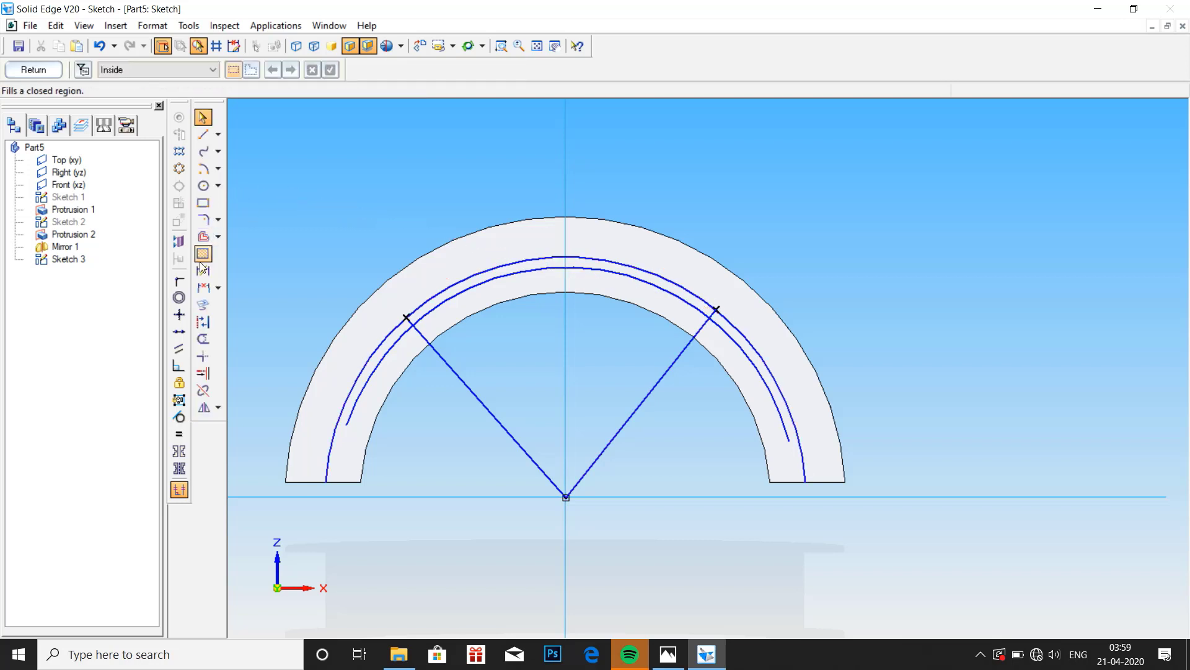
click(205, 288)
click(218, 289)
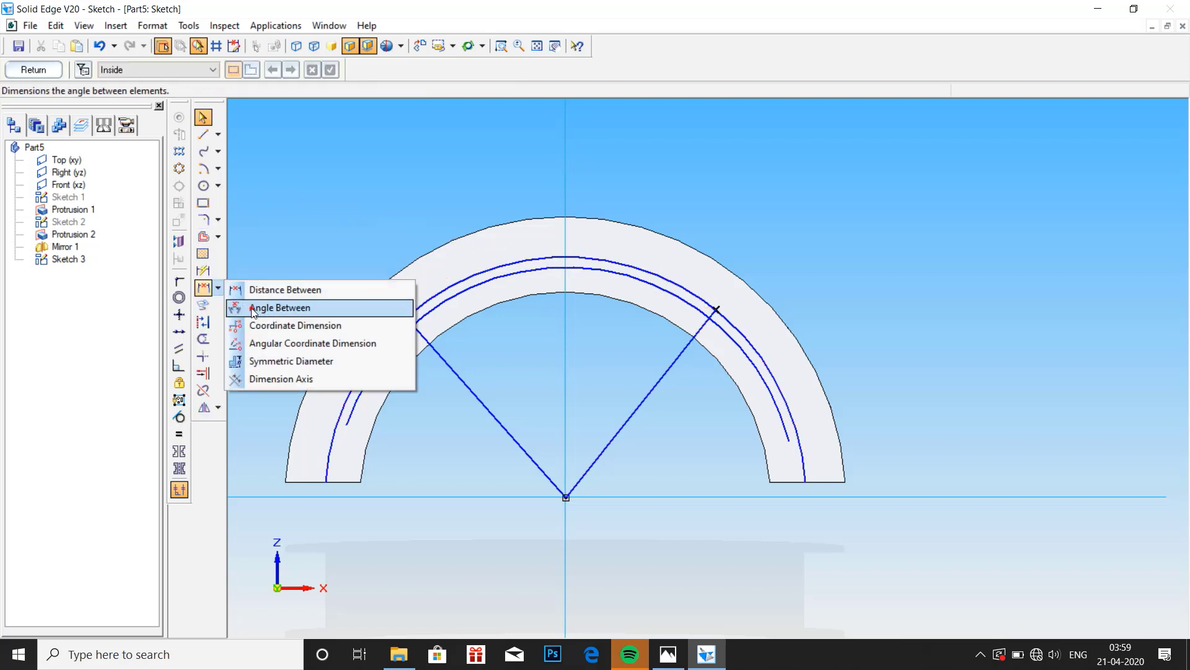
click(254, 306)
click(463, 385)
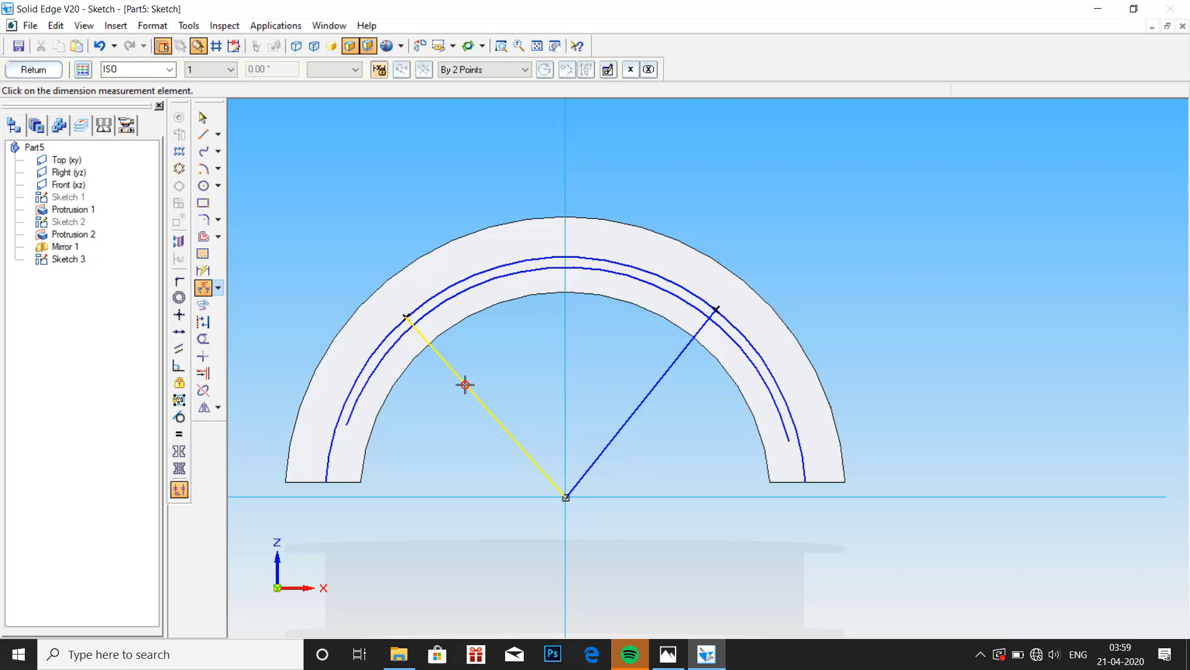
click(565, 375)
click(521, 395)
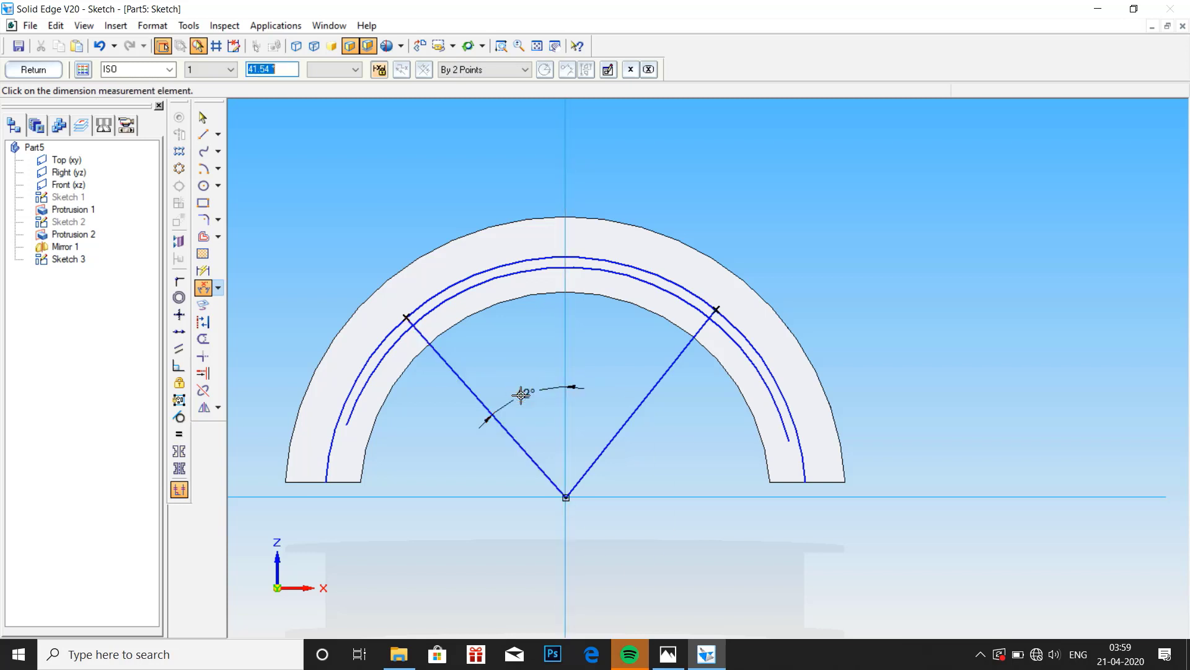
text(45)
key(Return)
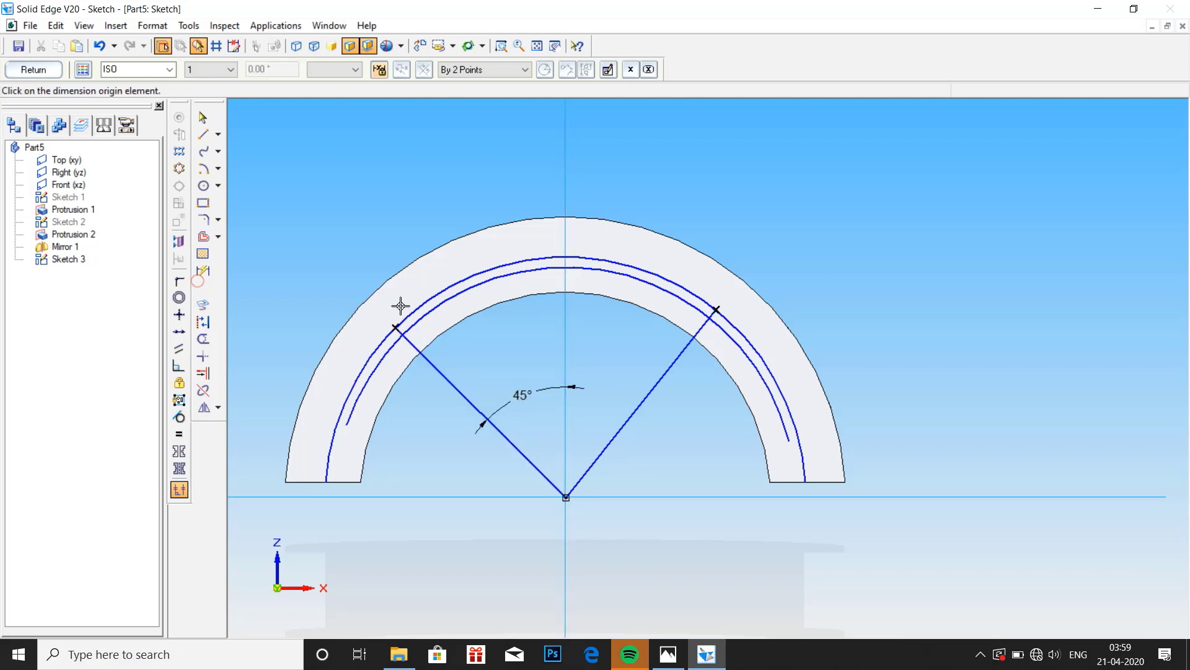
Dimension the angle between the +X side radial line and the vertical axis, setting it to 45°.
click(617, 355)
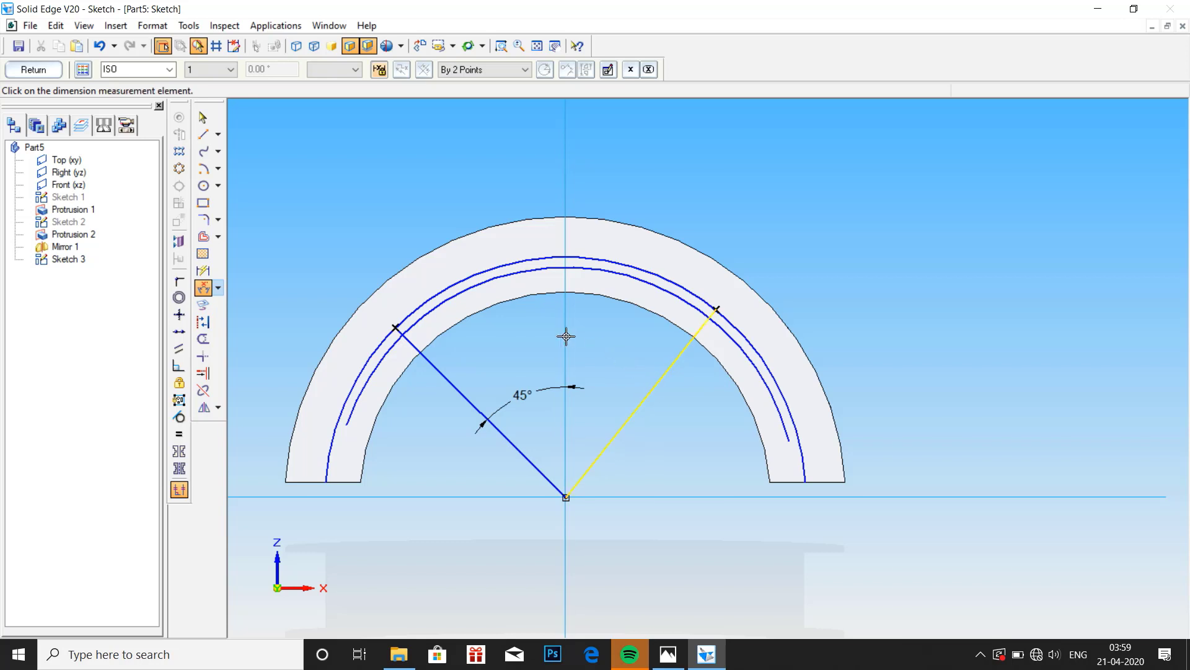
click(566, 338)
click(588, 372)
text(45)
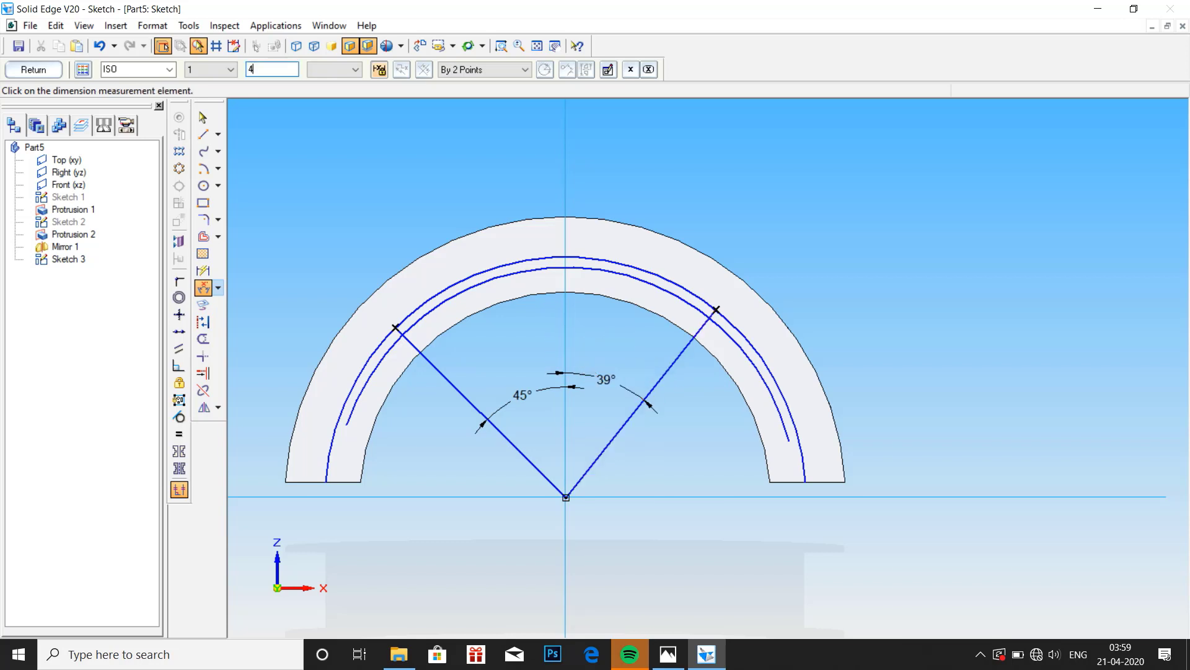
key(Return)
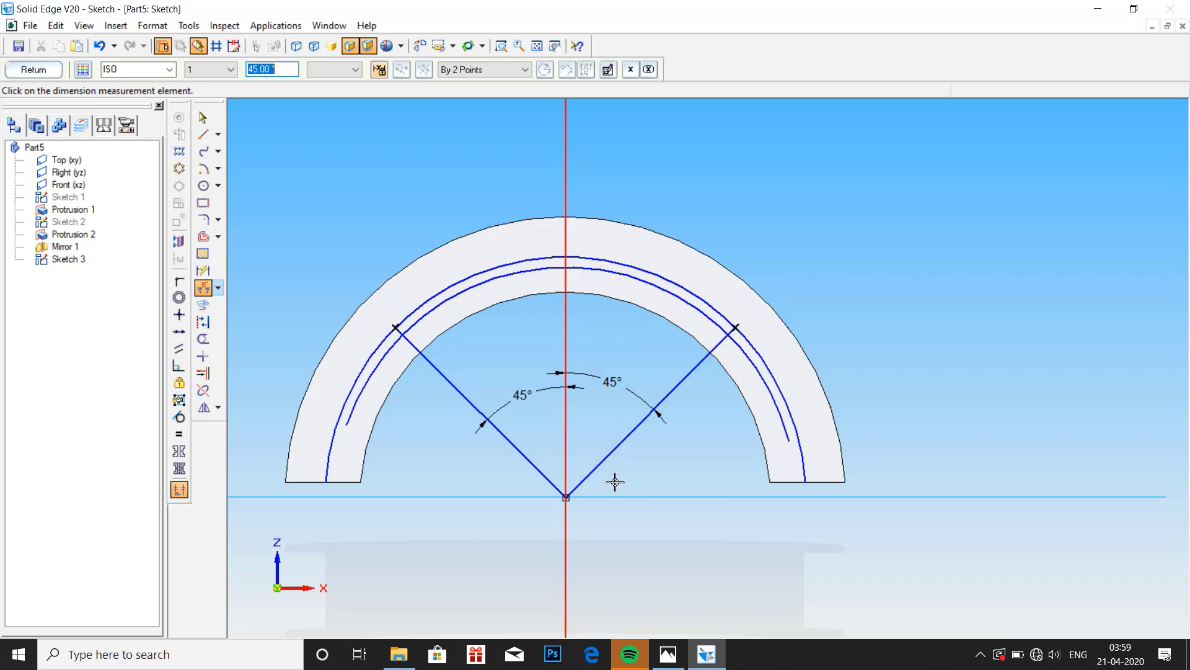
Check the drawing, trim the groove arcs outside the radial lines and the lines below the inner arc to a closed profile, and exit the sketch.
click(668, 654)
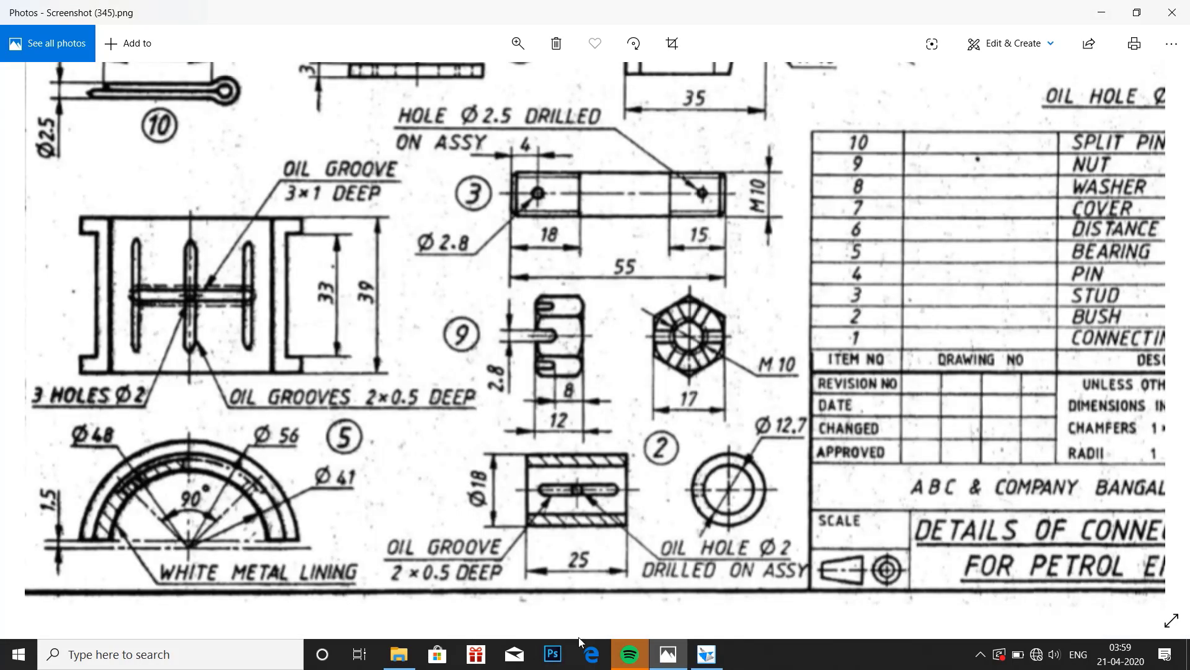
click(707, 654)
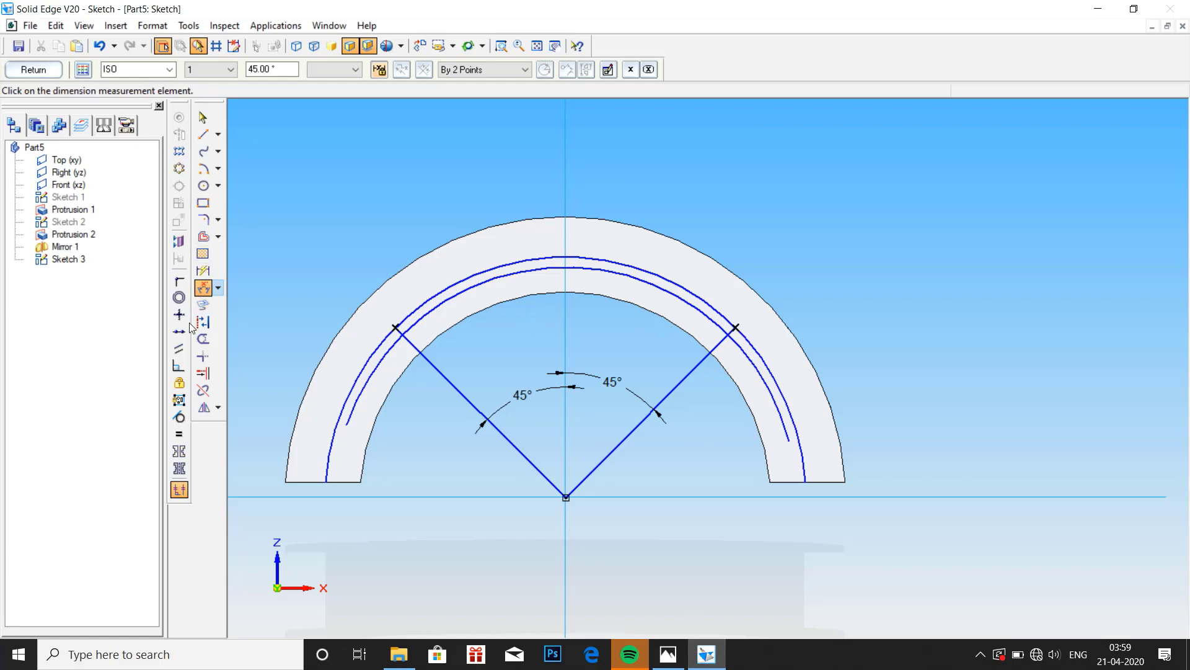
click(203, 338)
mouse_move(341, 390)
mouse_down()
mouse_move(510, 354)
mouse_move(651, 380)
mouse_move(695, 423)
mouse_move(805, 330)
mouse_up()
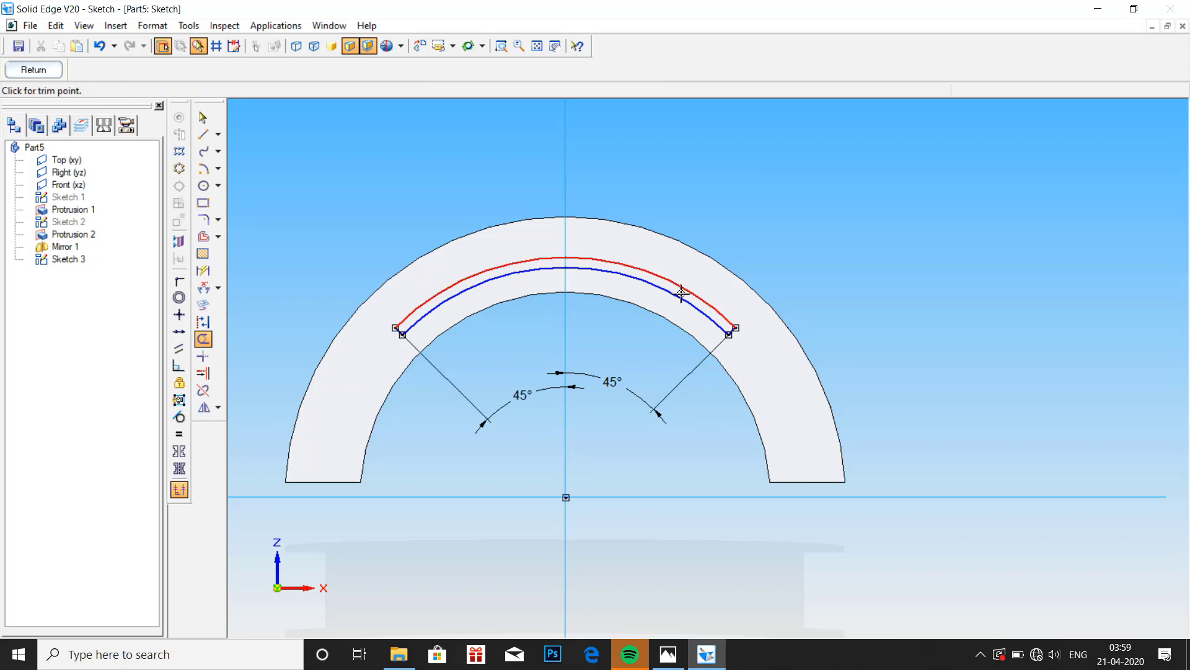
scroll(575, 298, up, 1)
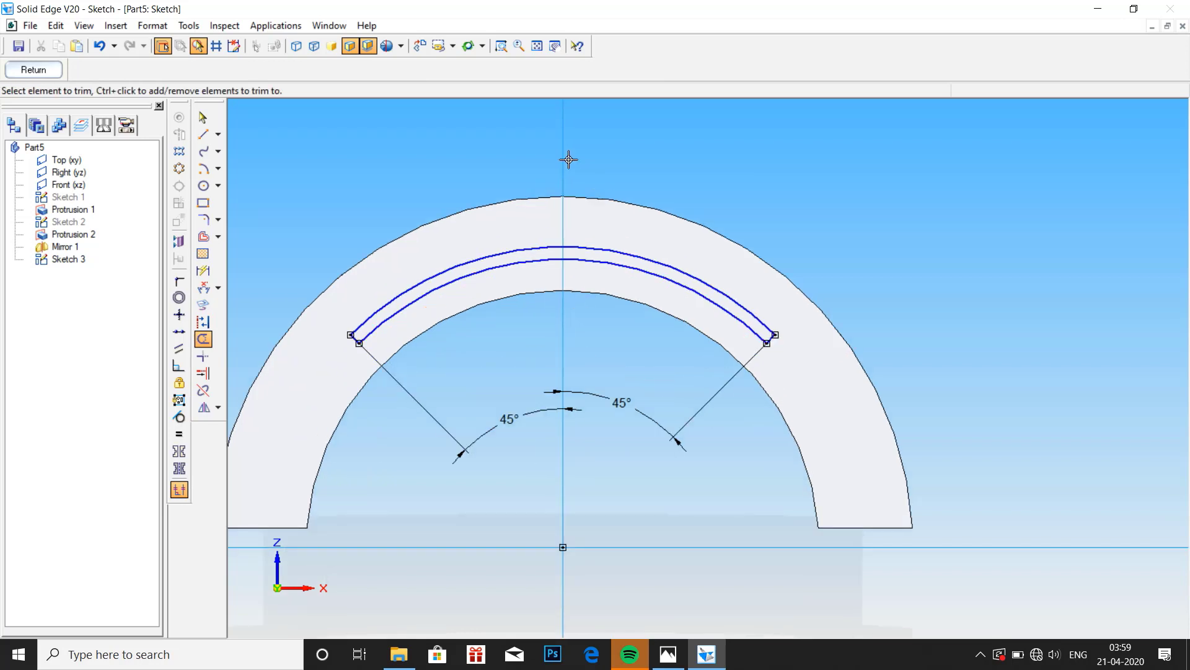
click(39, 69)
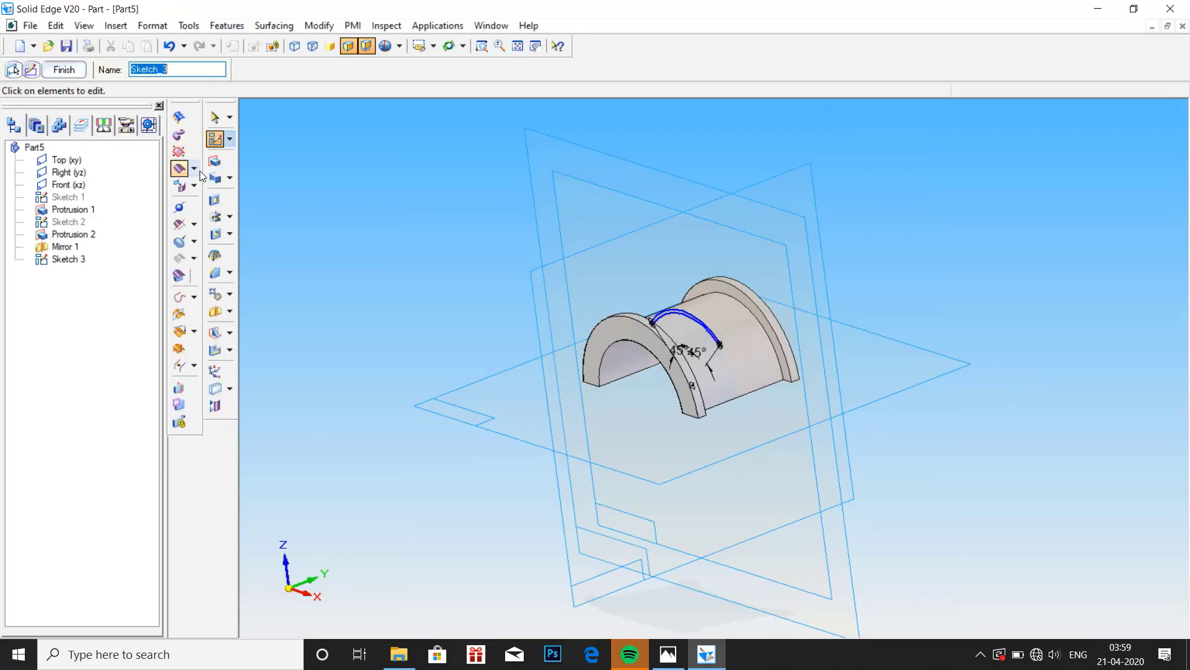
Check the groove size in the drawing and cut the closed groove profile with a symmetric extent of 3 mm.
click(212, 200)
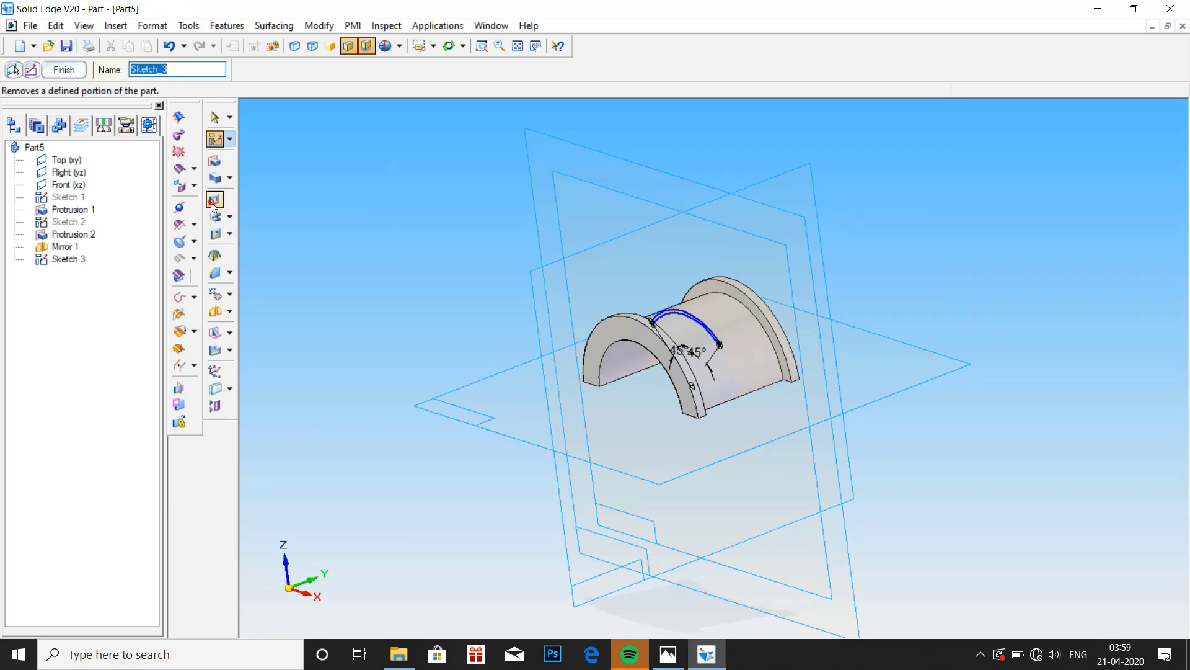
click(675, 316)
click(485, 70)
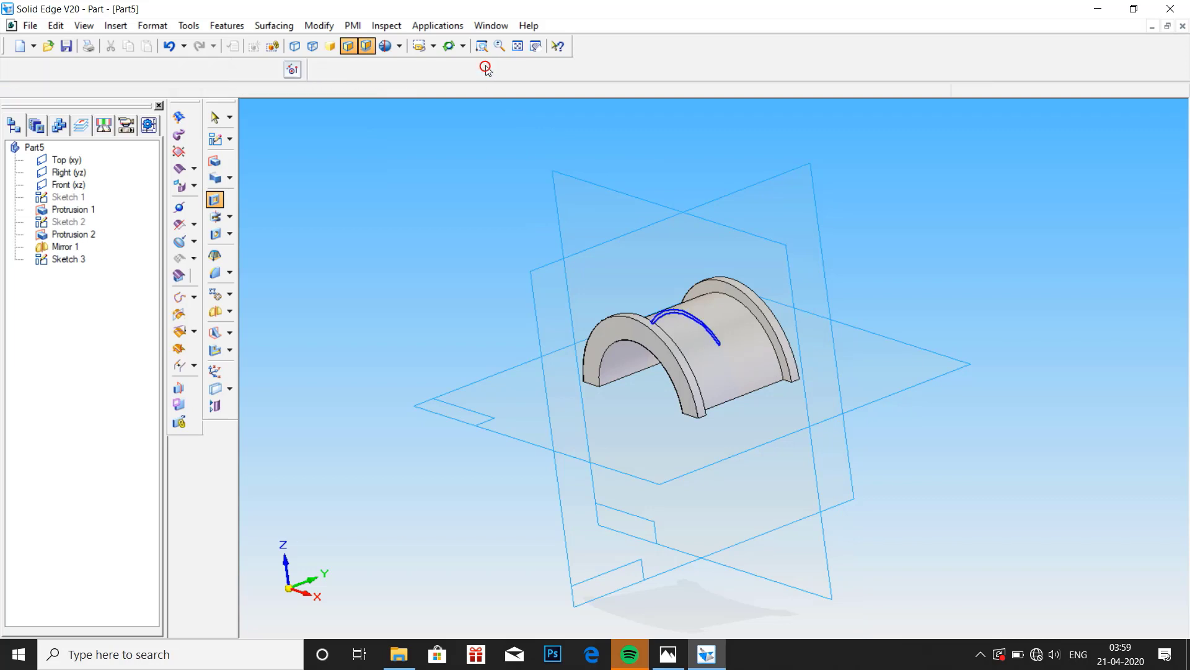
click(668, 655)
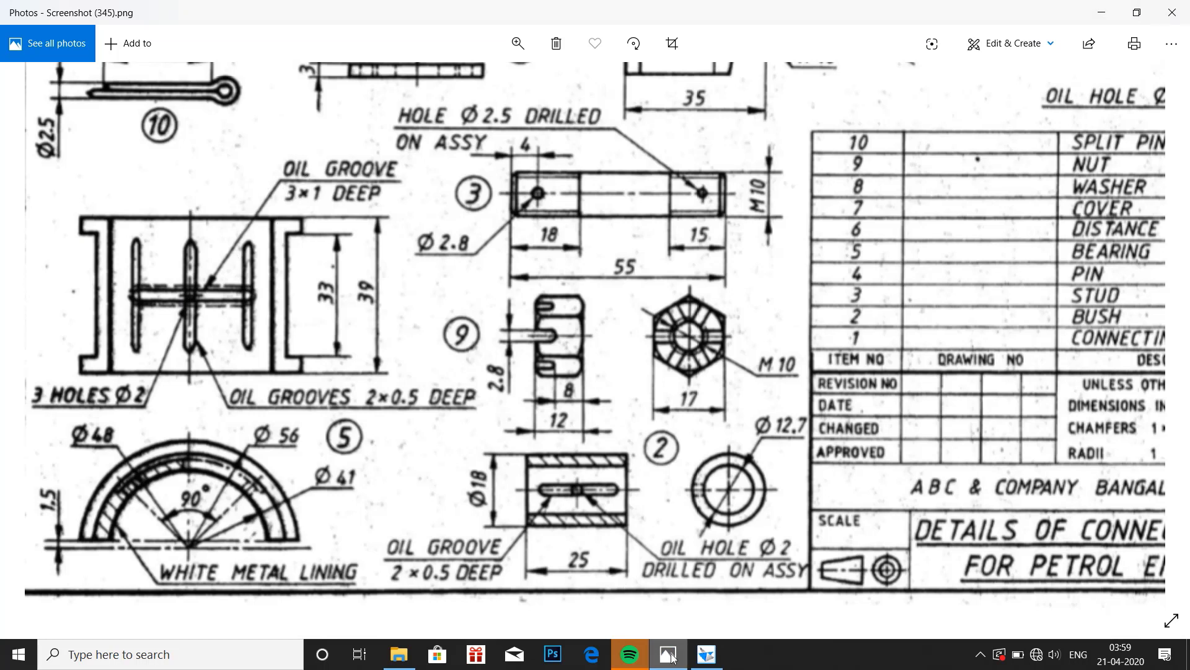
click(707, 654)
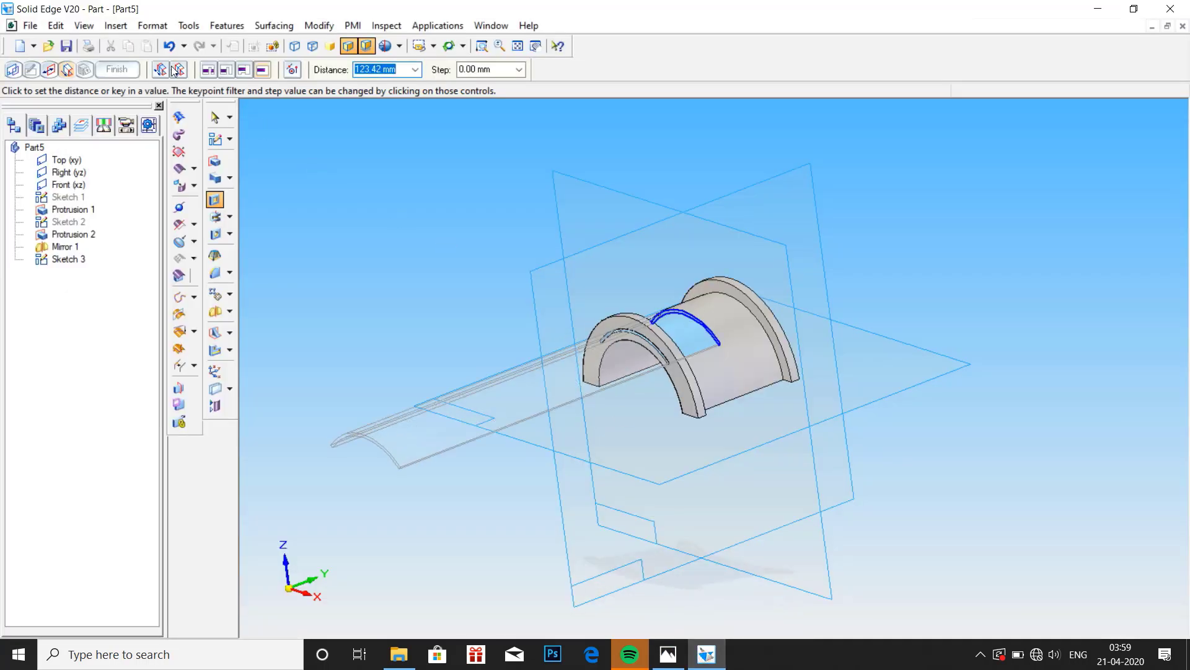
click(178, 70)
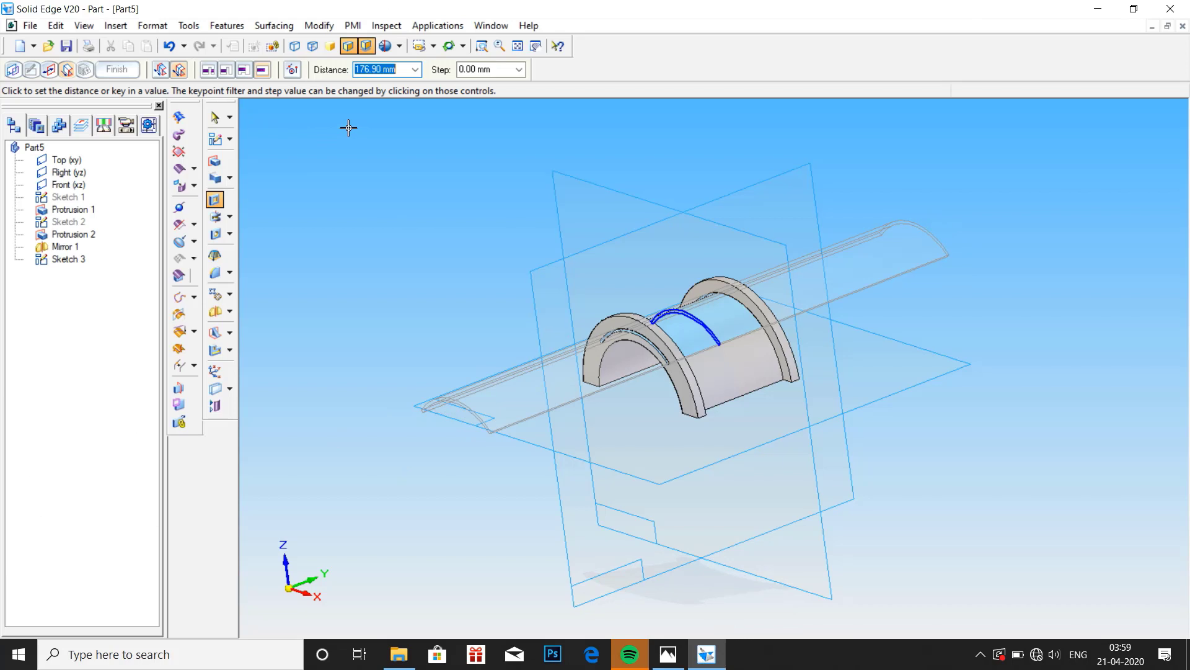
text(3)
key(Return)
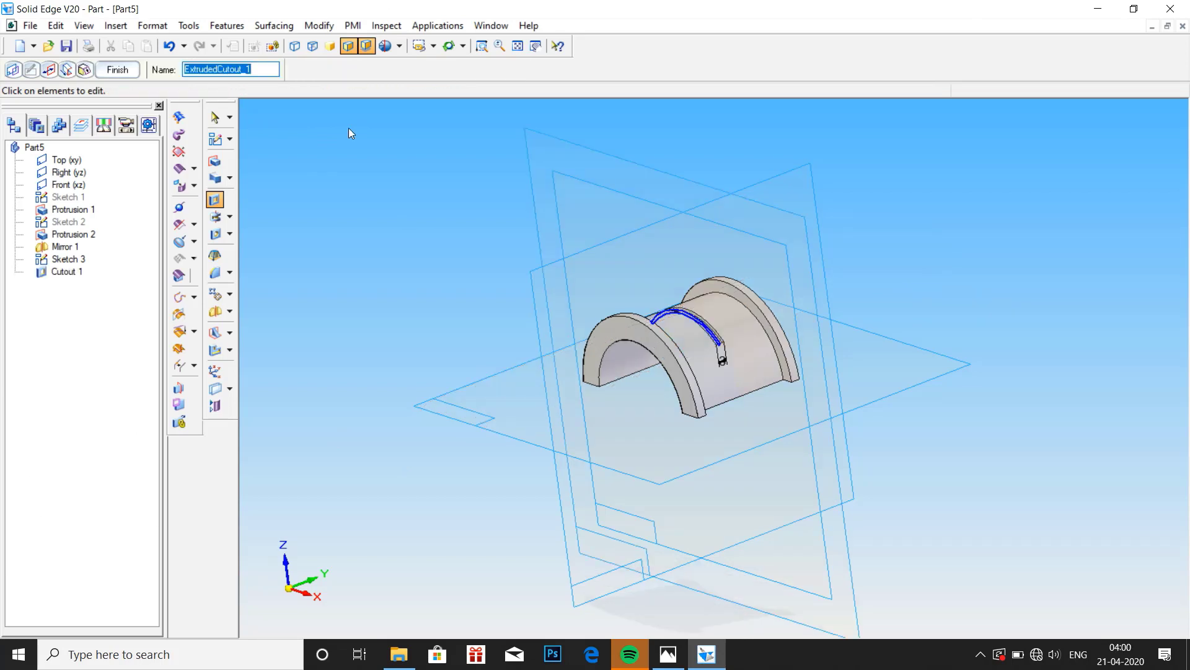
click(115, 69)
Hide Sketch 3, the profile used for the circumferential groove cutout.
middle_drag(676, 207, 675, 335)
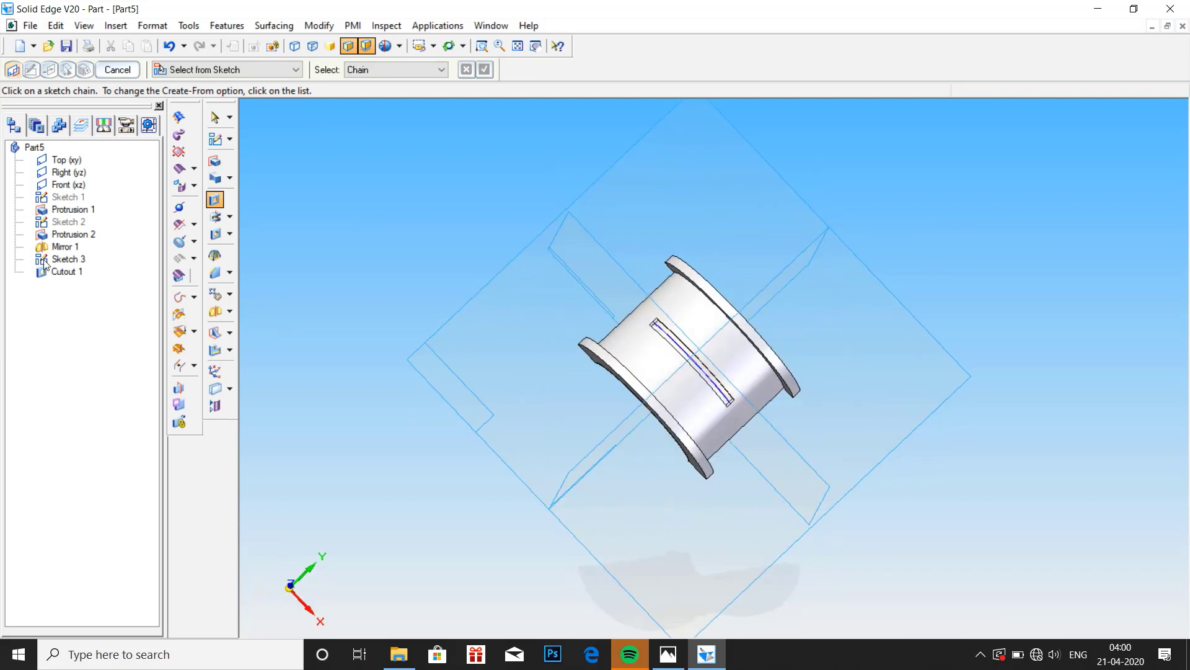
click(215, 117)
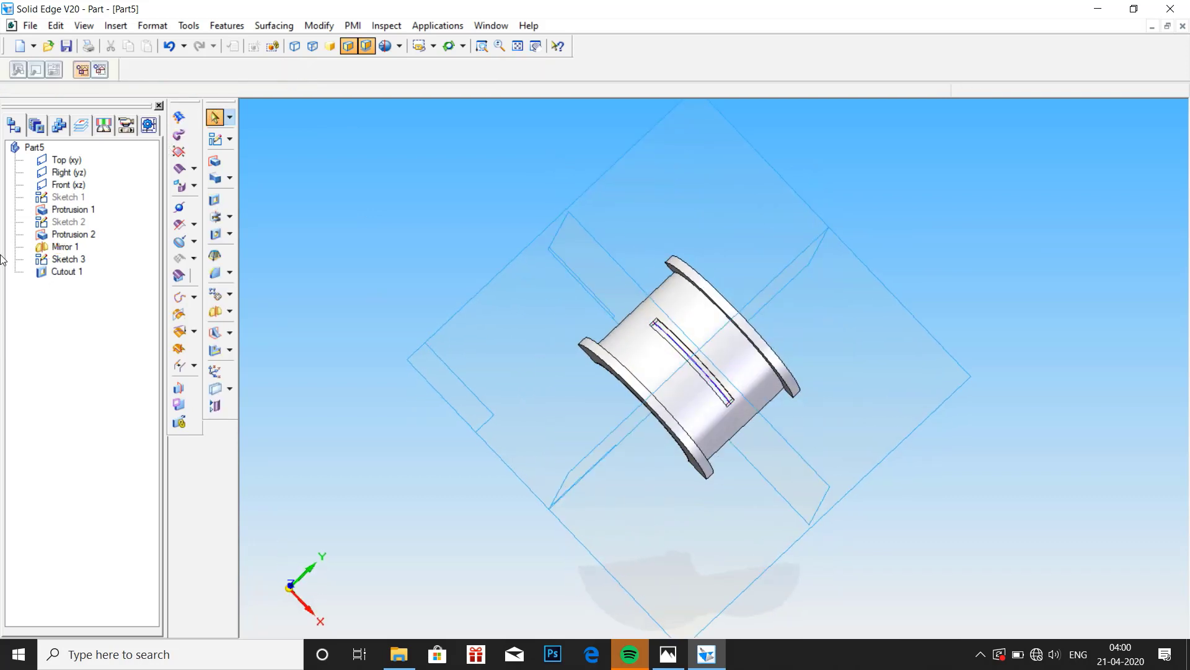
click(69, 261)
right_click(71, 264)
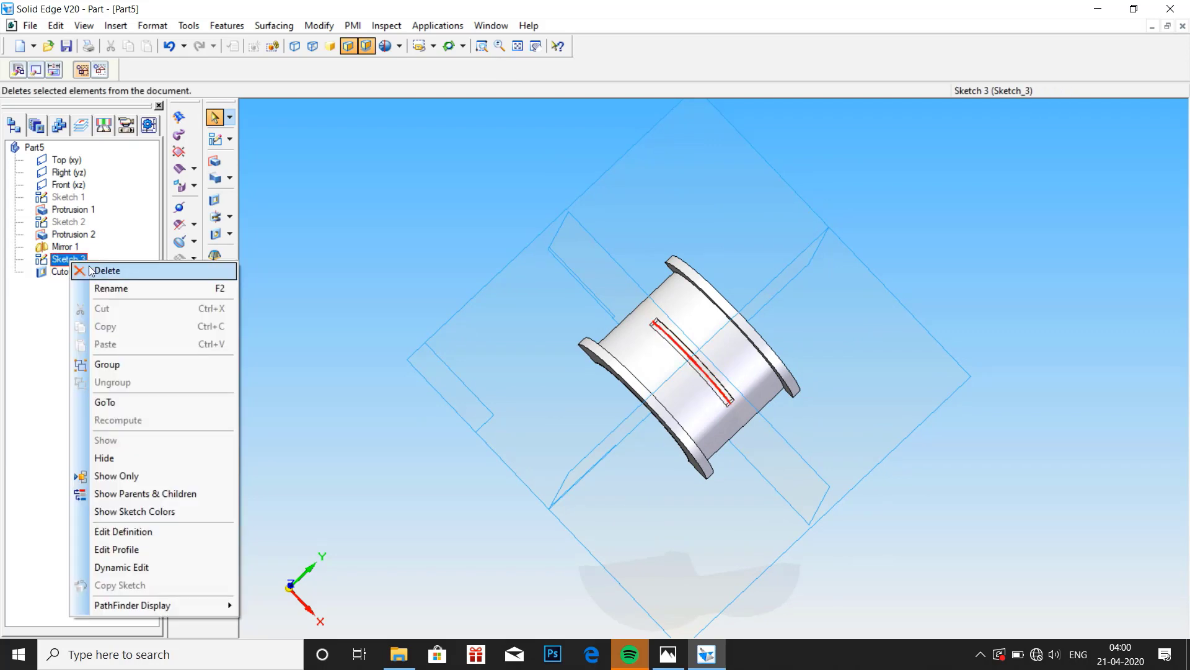
click(113, 465)
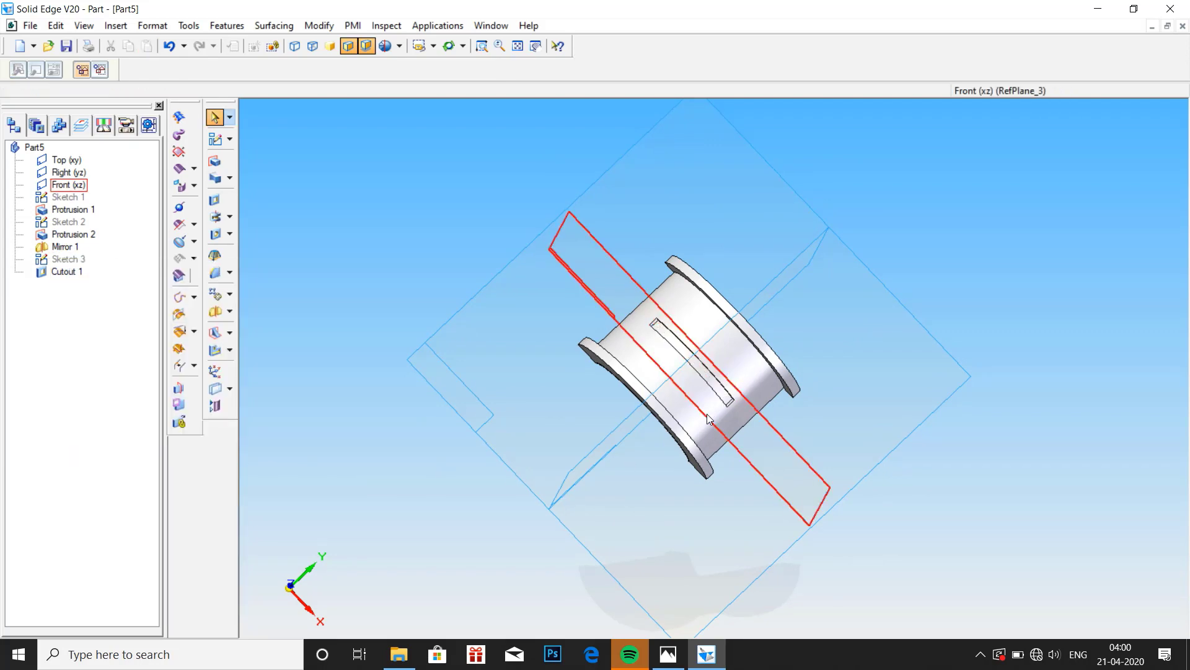
mouse_move(599, 335)
middle_down()
mouse_move(748, 314)
mouse_move(704, 459)
middle_up()
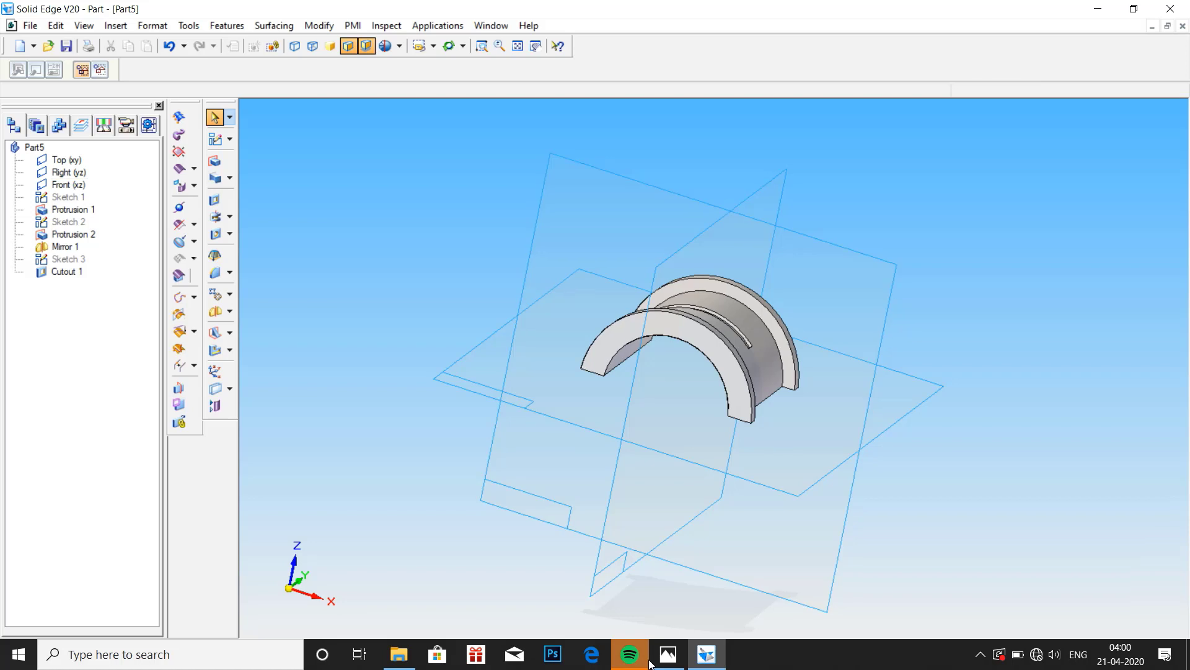
Check the 2×0.5 deep oil grooves in the drawing and start a new sketch on the Front (xz) plane.
click(668, 654)
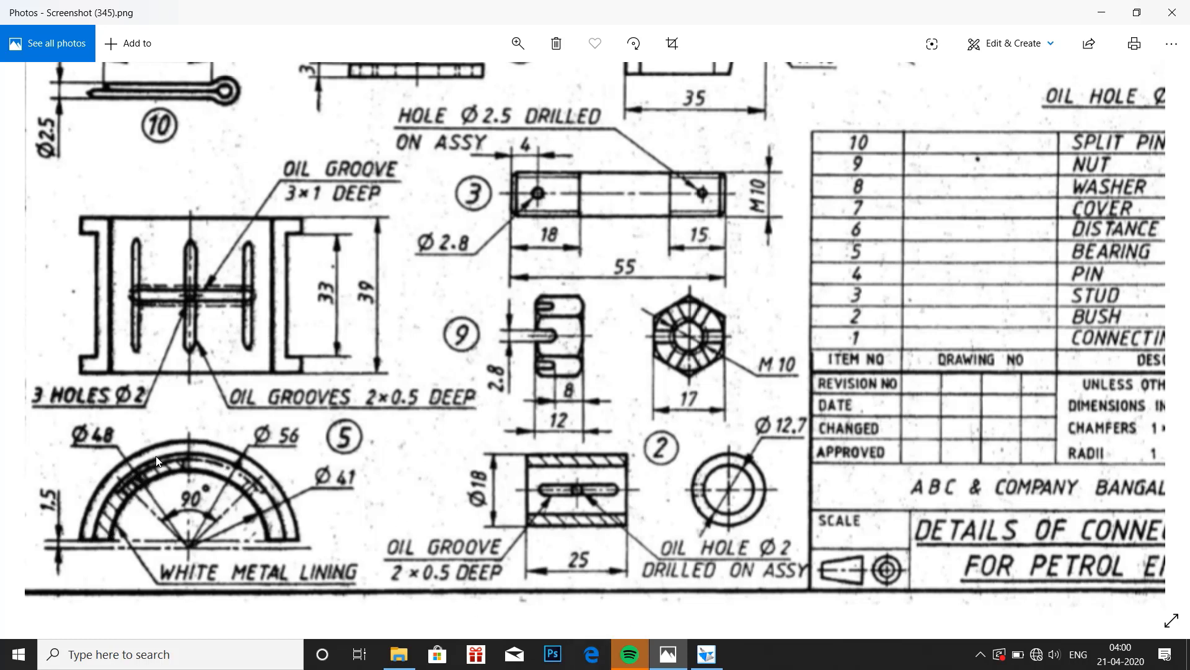
click(704, 662)
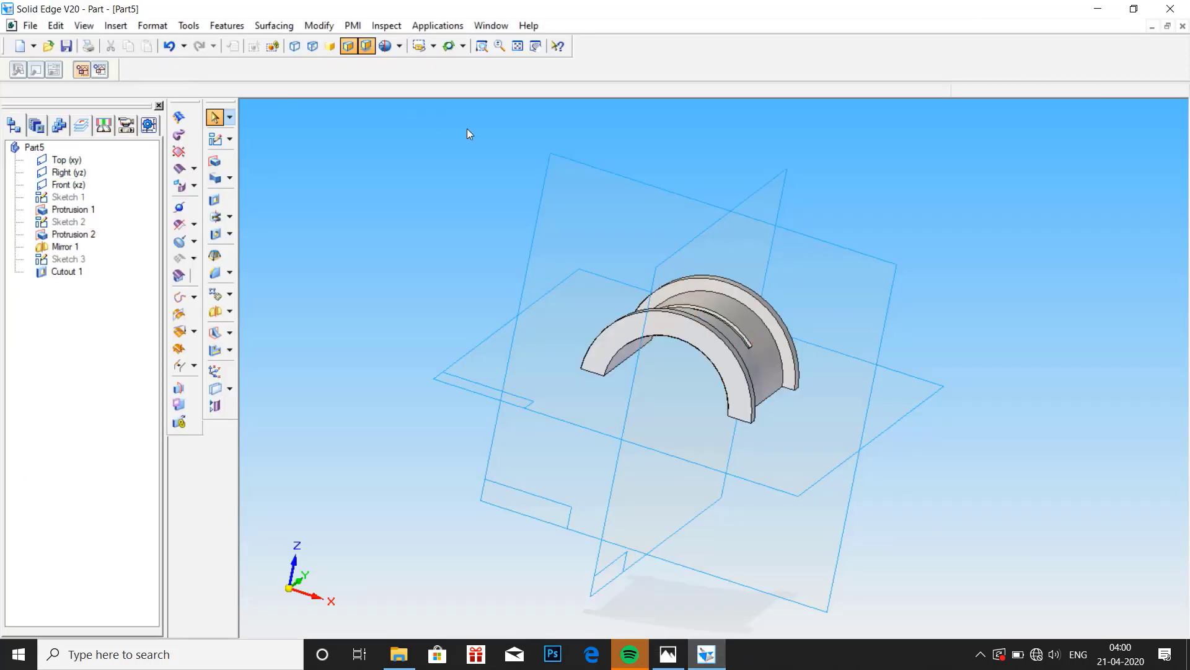
click(213, 140)
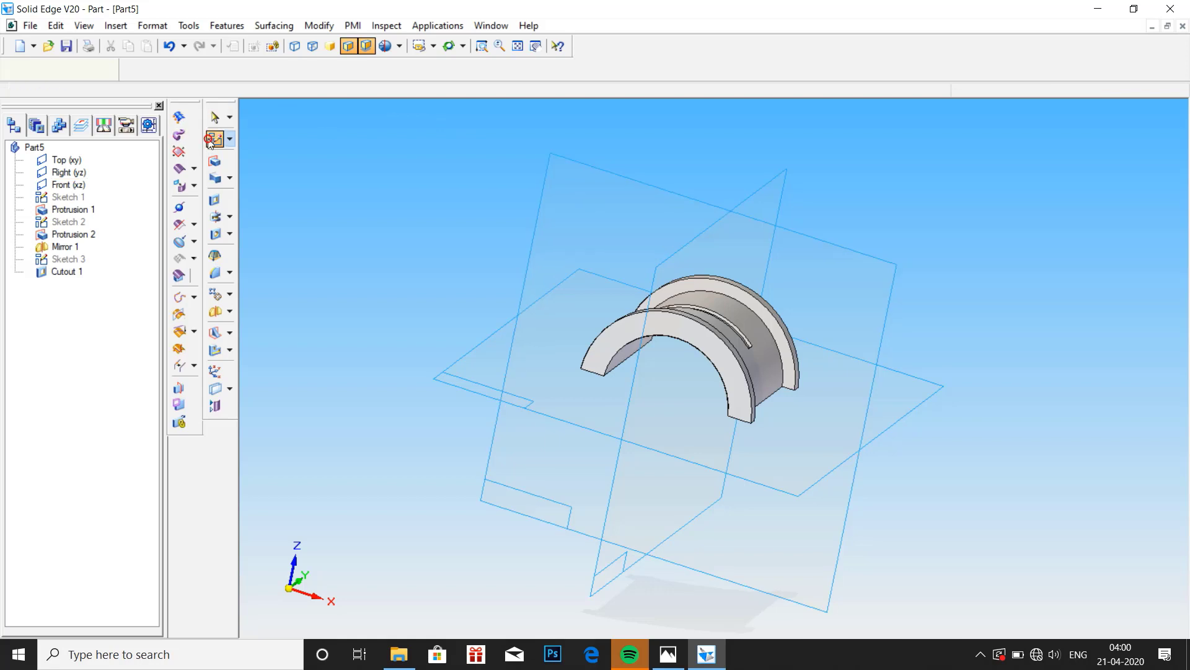
click(579, 219)
scroll(763, 276, up, 5)
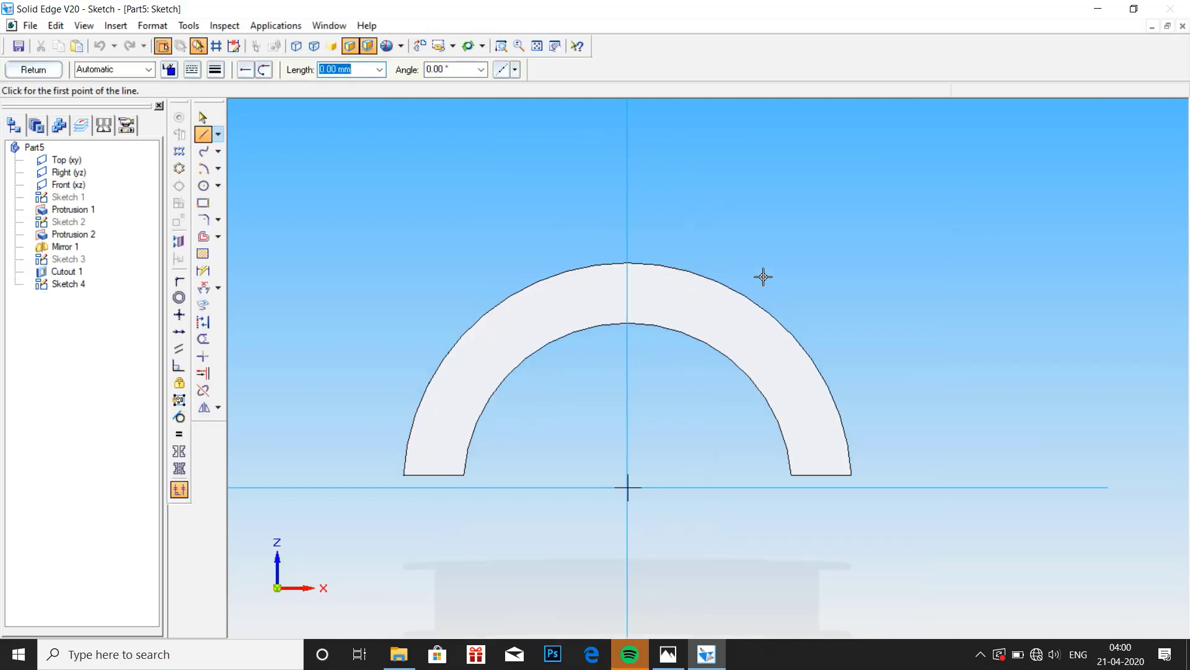
scroll(503, 230, down, 1)
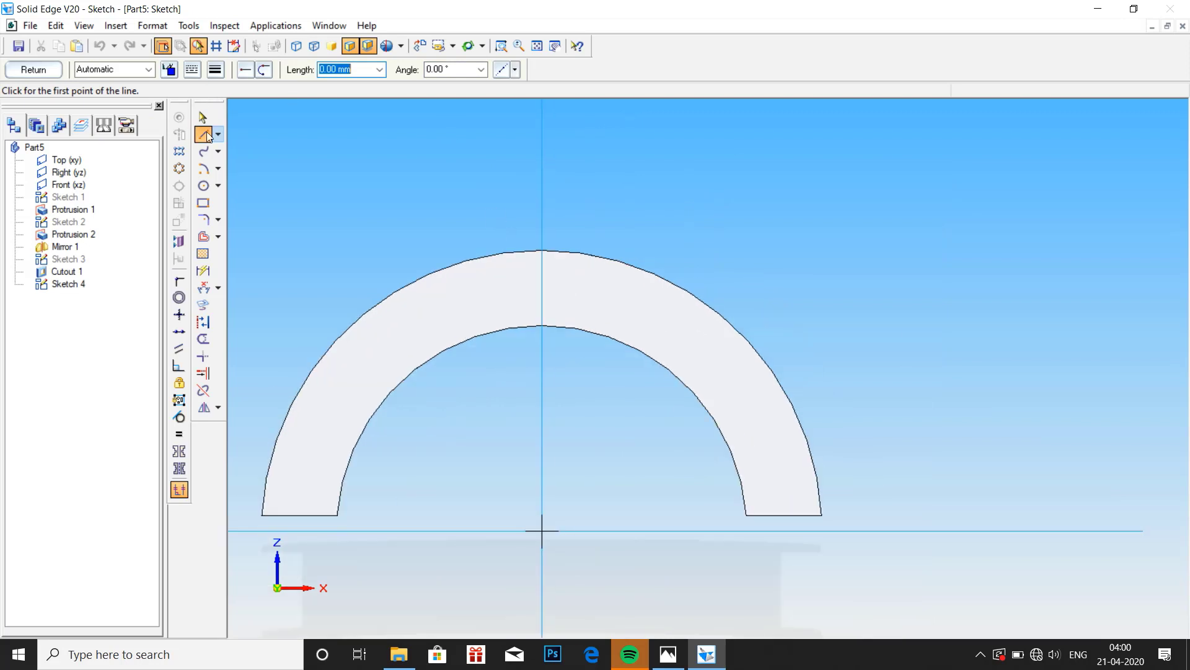
Sketch a 24 mm radius arc centred on the origin, from near the -X end of the bearing to past the vertical axis.
click(203, 168)
drag(542, 530, 558, 533)
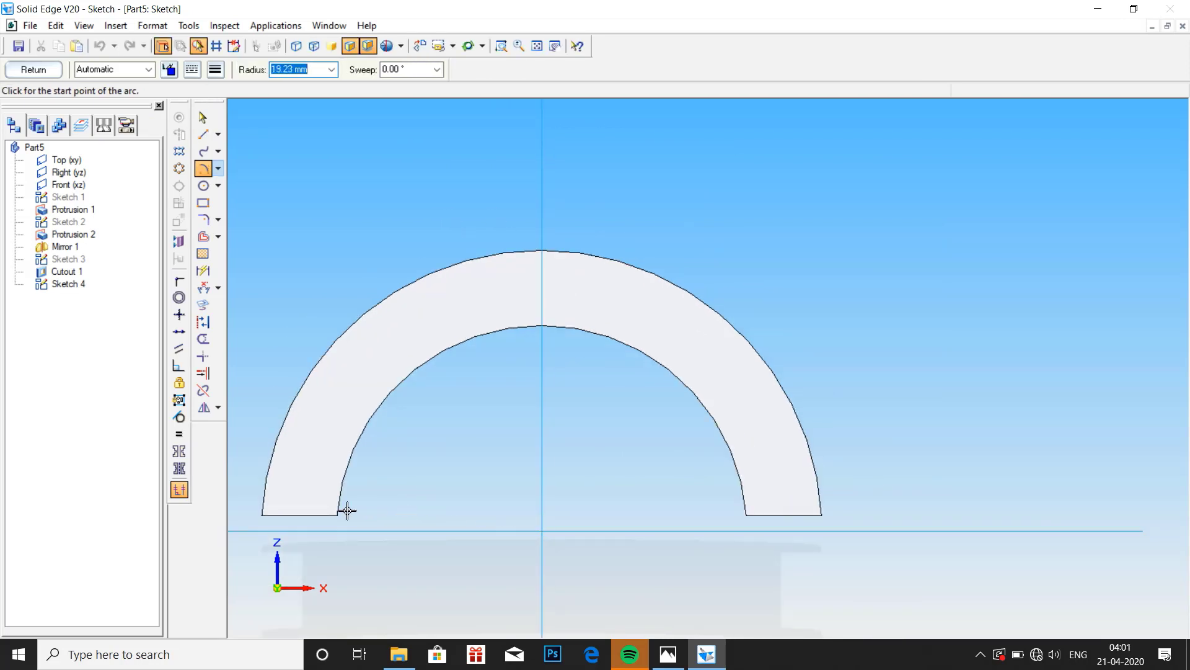
click(304, 503)
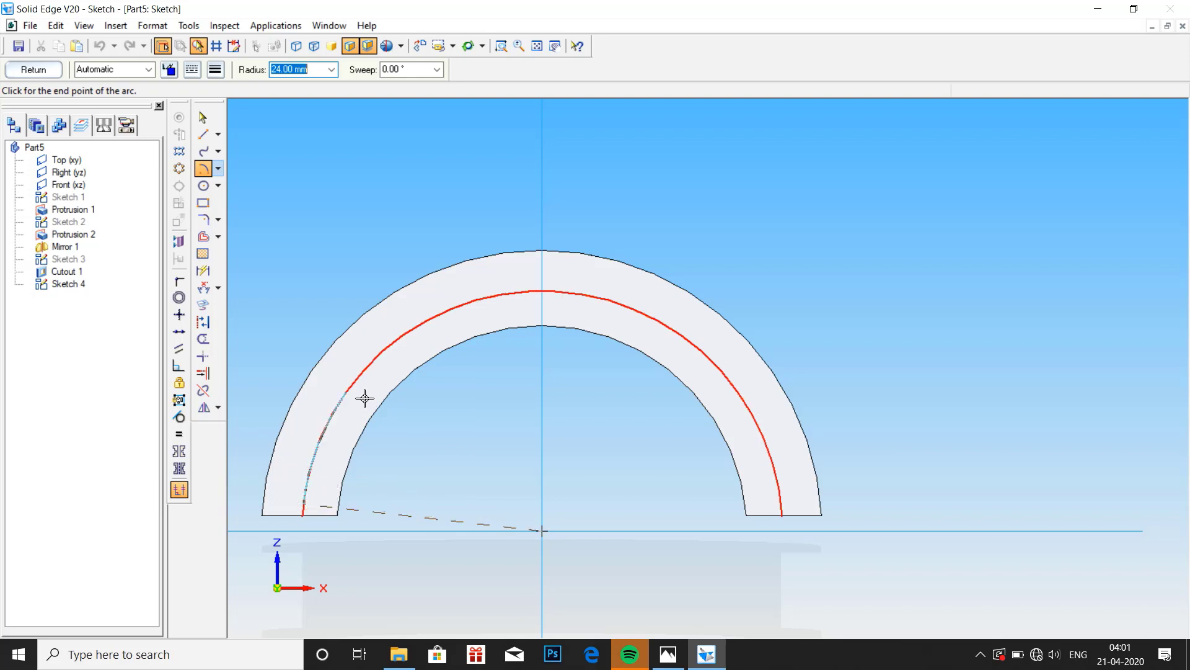
click(632, 342)
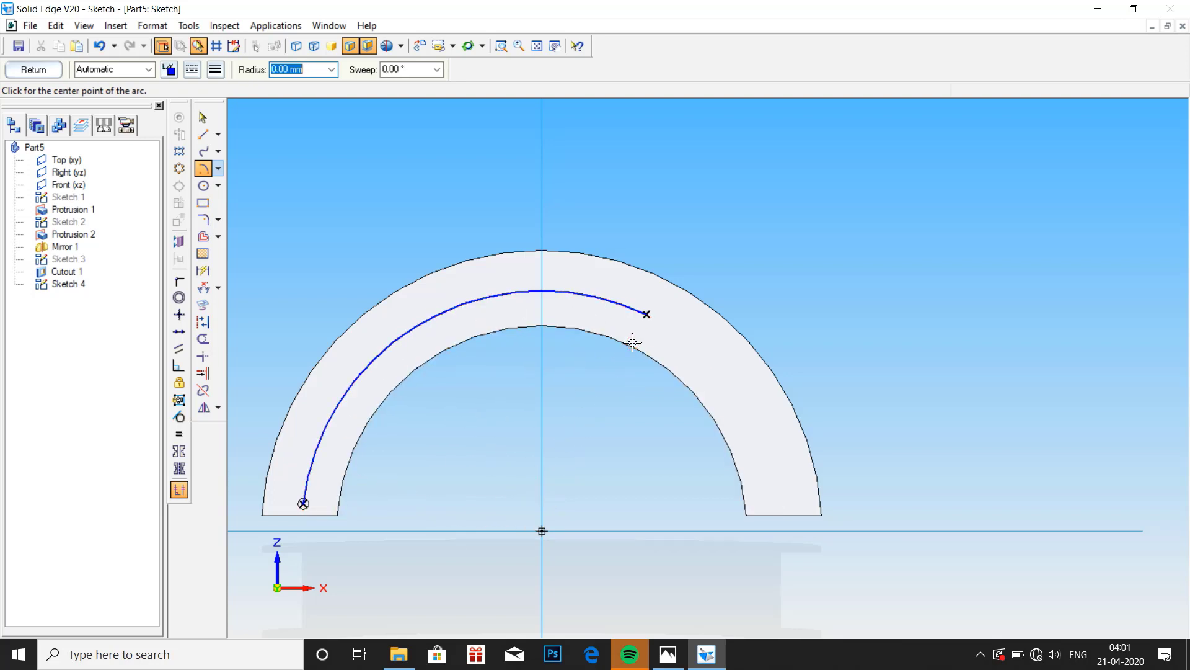
Sketch a radial line from the origin to the arc on the -X side and dimension it at 45° from the vertical axis.
click(203, 137)
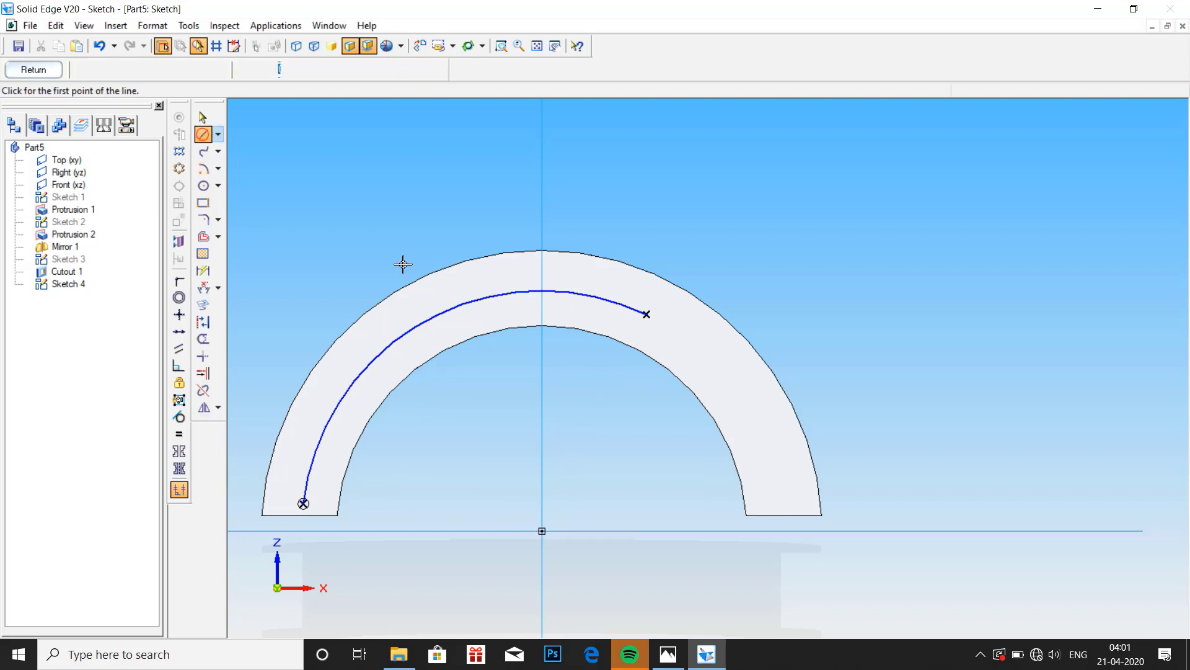
click(542, 531)
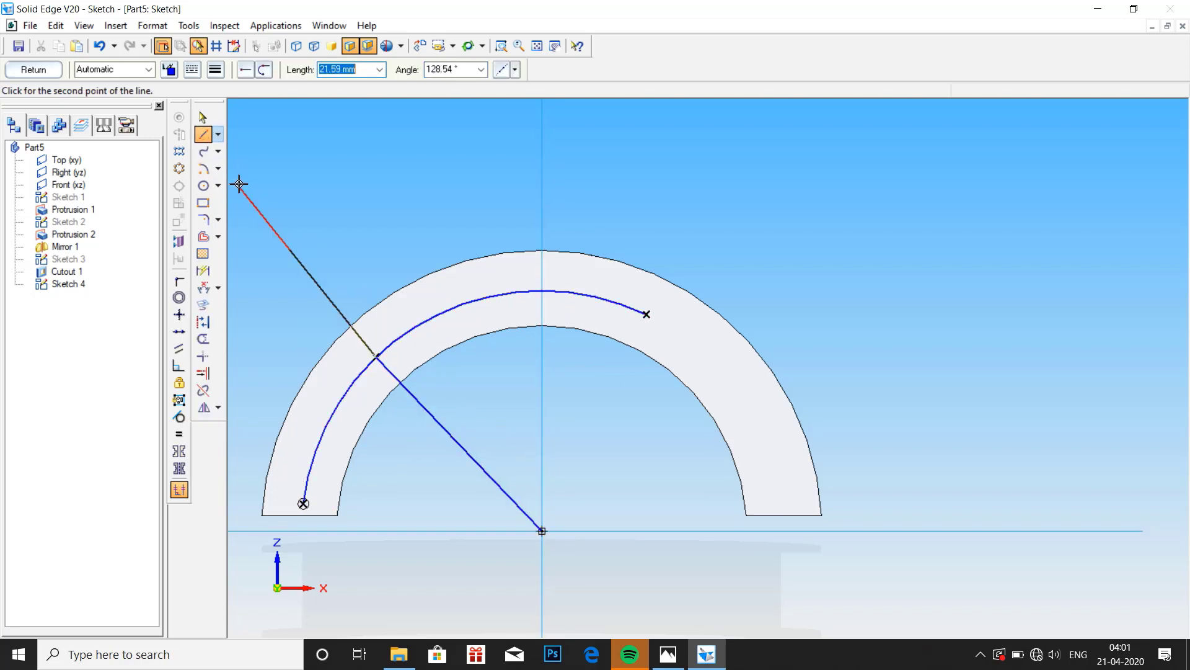
click(204, 289)
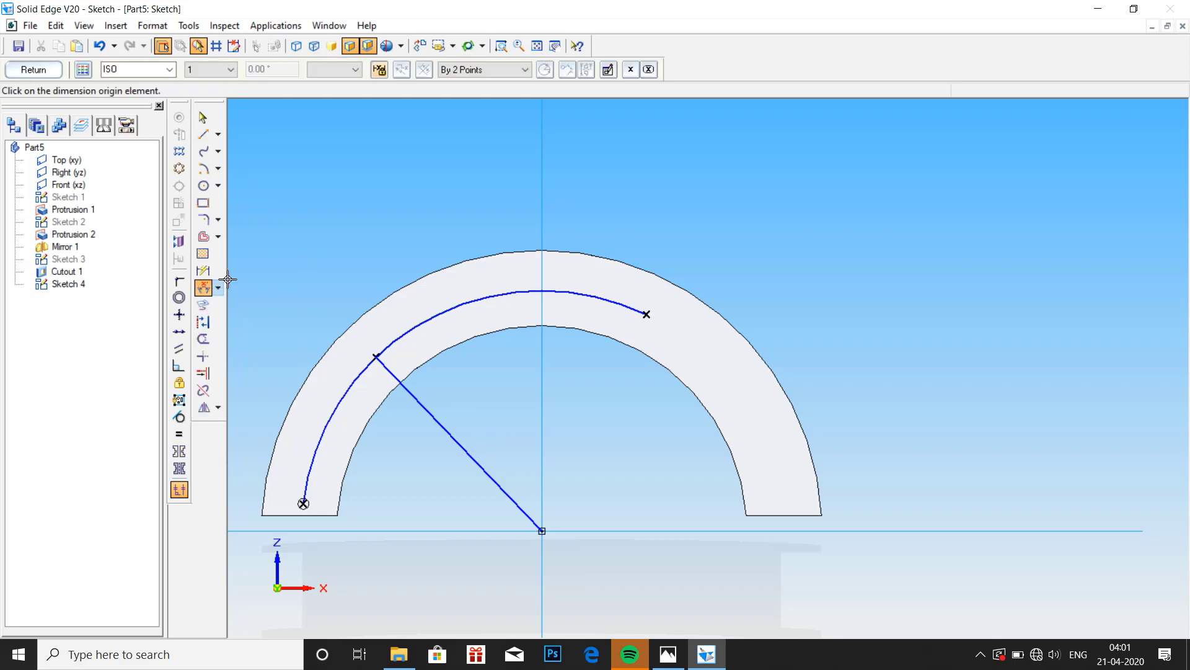
click(473, 459)
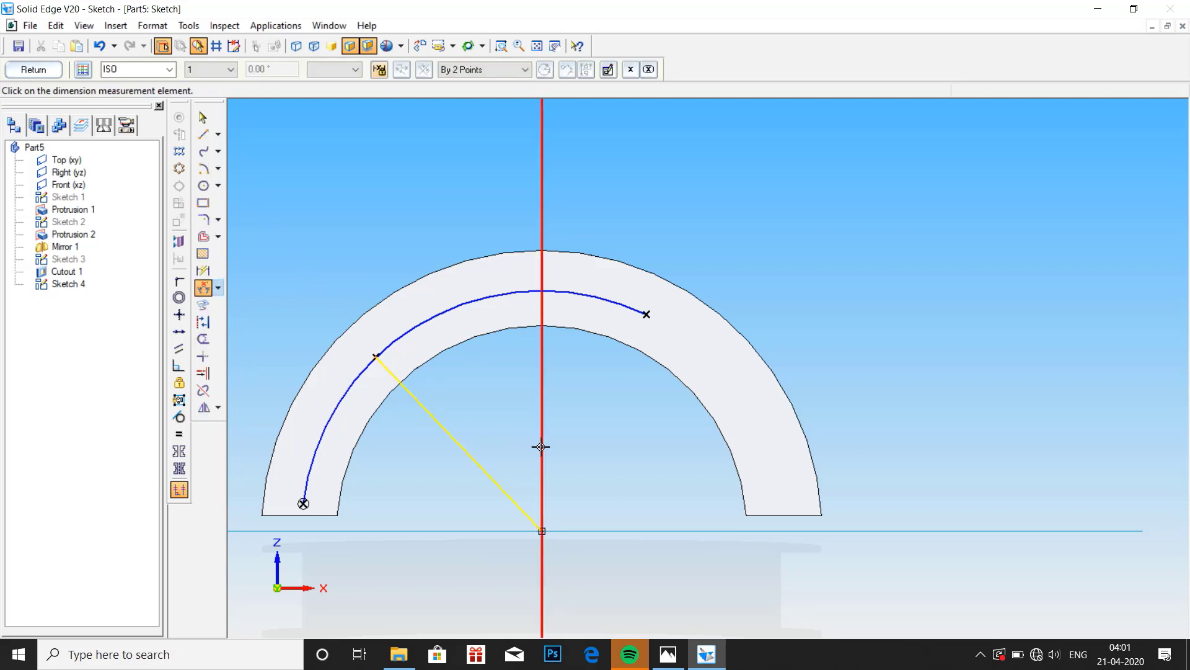
click(542, 443)
click(519, 444)
text(45)
key(Return)
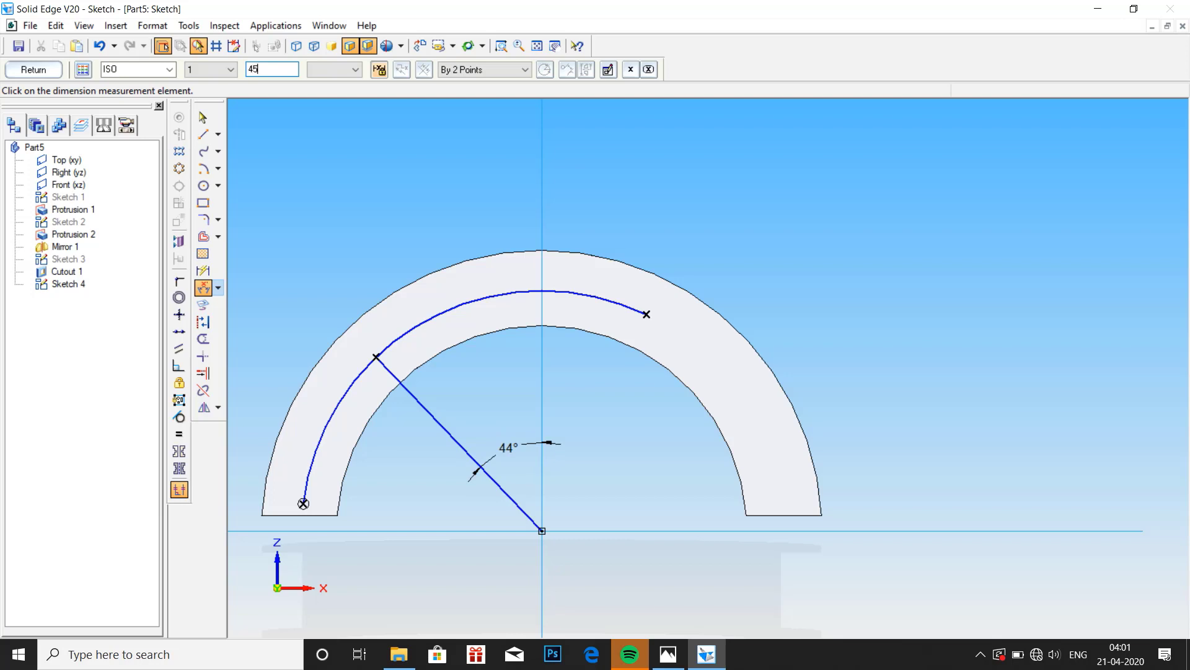
Sketch two short lines running inward from the arc, one on each side of the 45° radial line.
scroll(370, 383, up, 4)
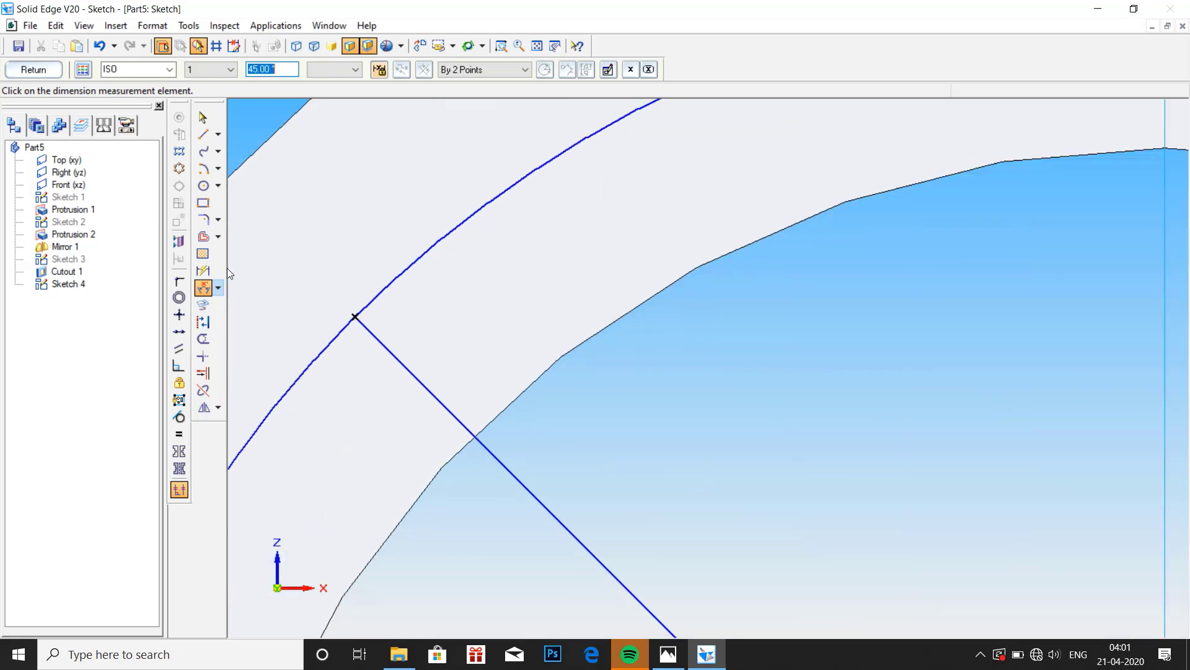
click(203, 134)
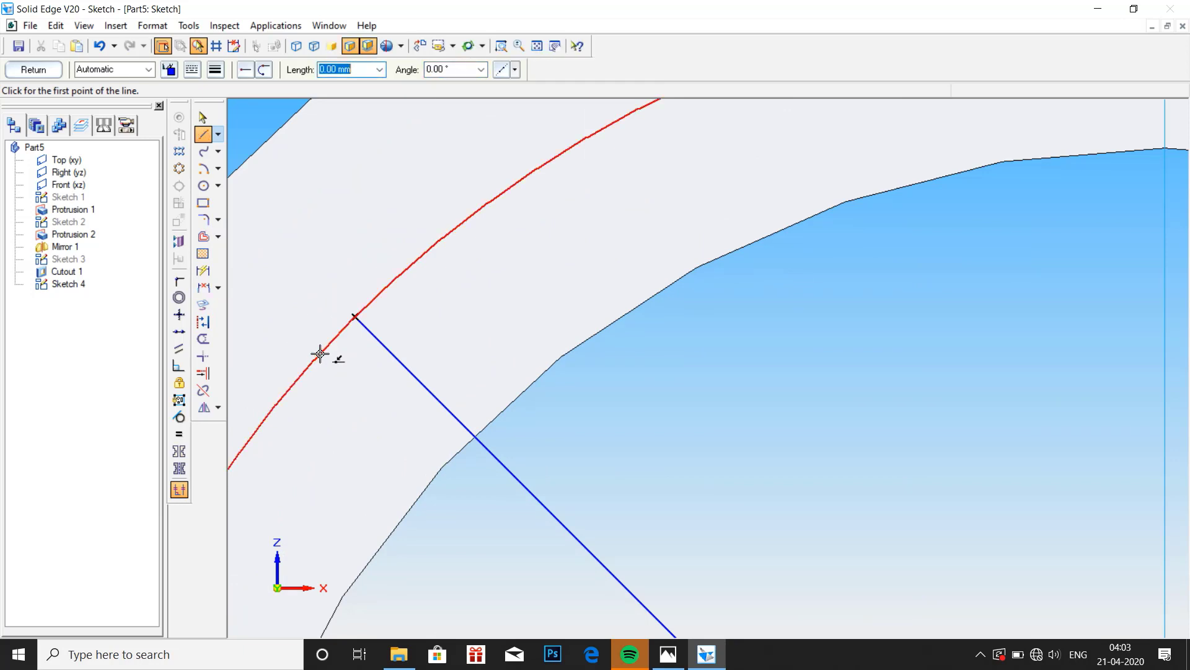
click(320, 354)
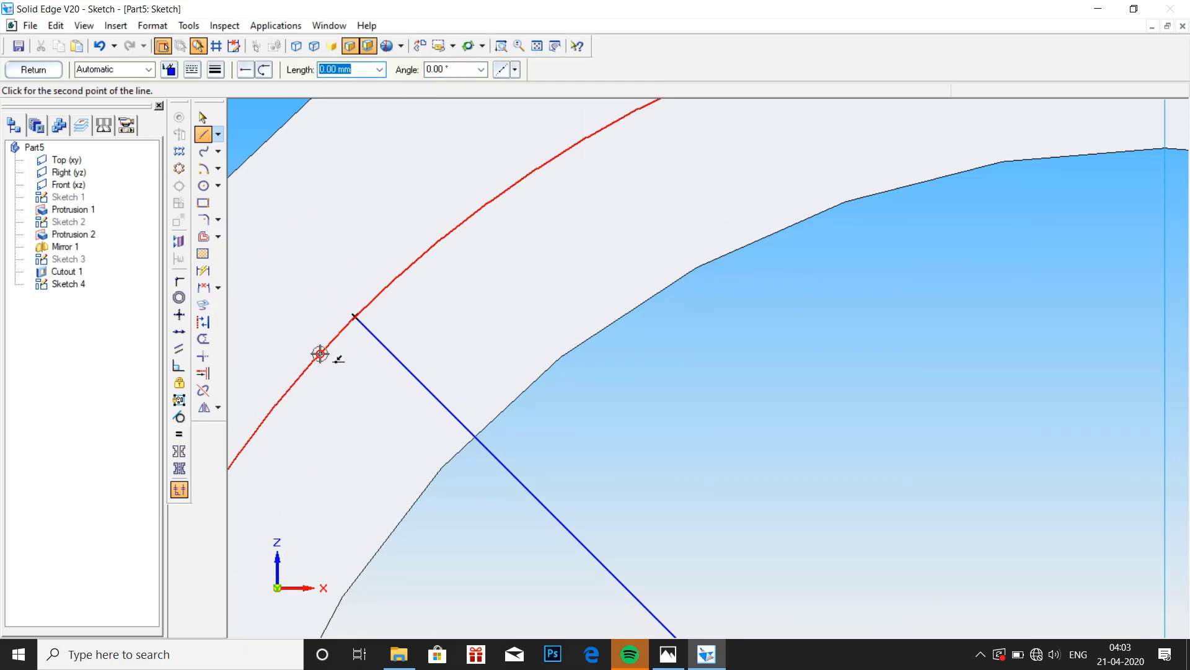
click(354, 405)
key(Escape)
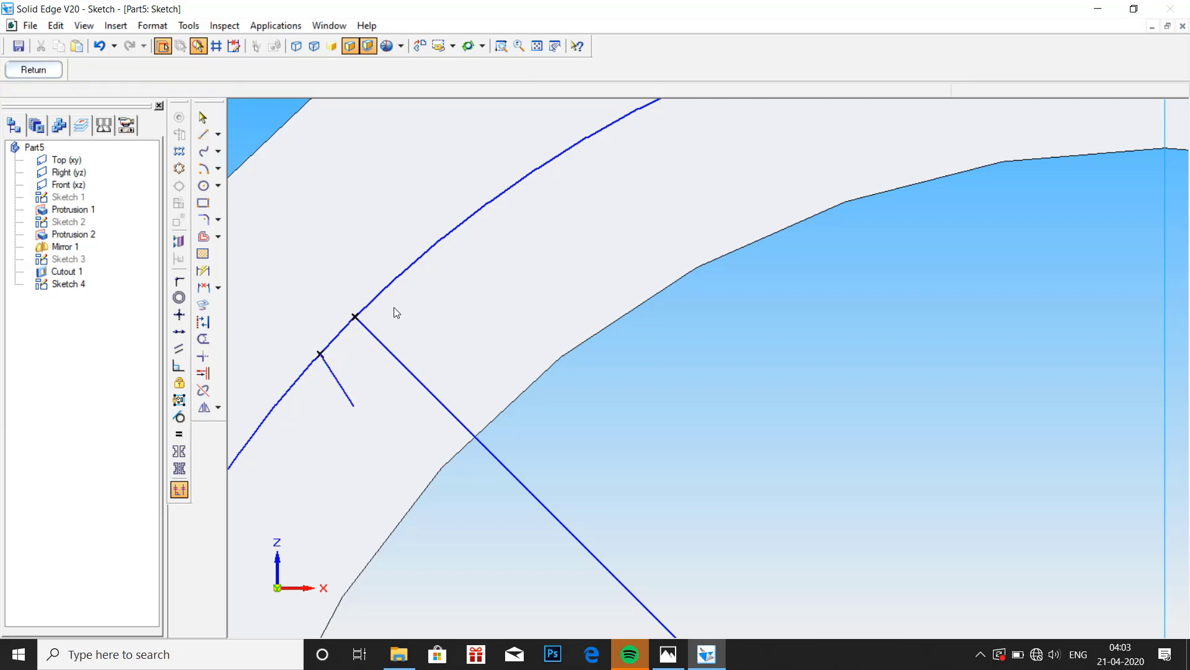
click(203, 134)
click(409, 267)
click(422, 339)
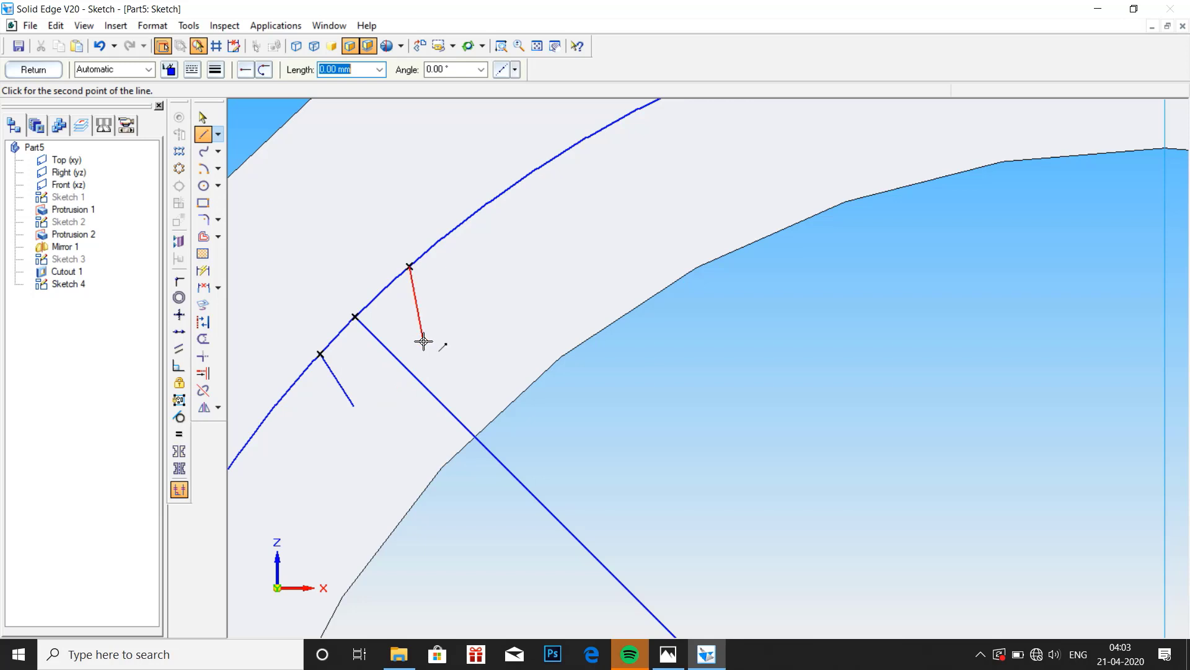
key(Escape)
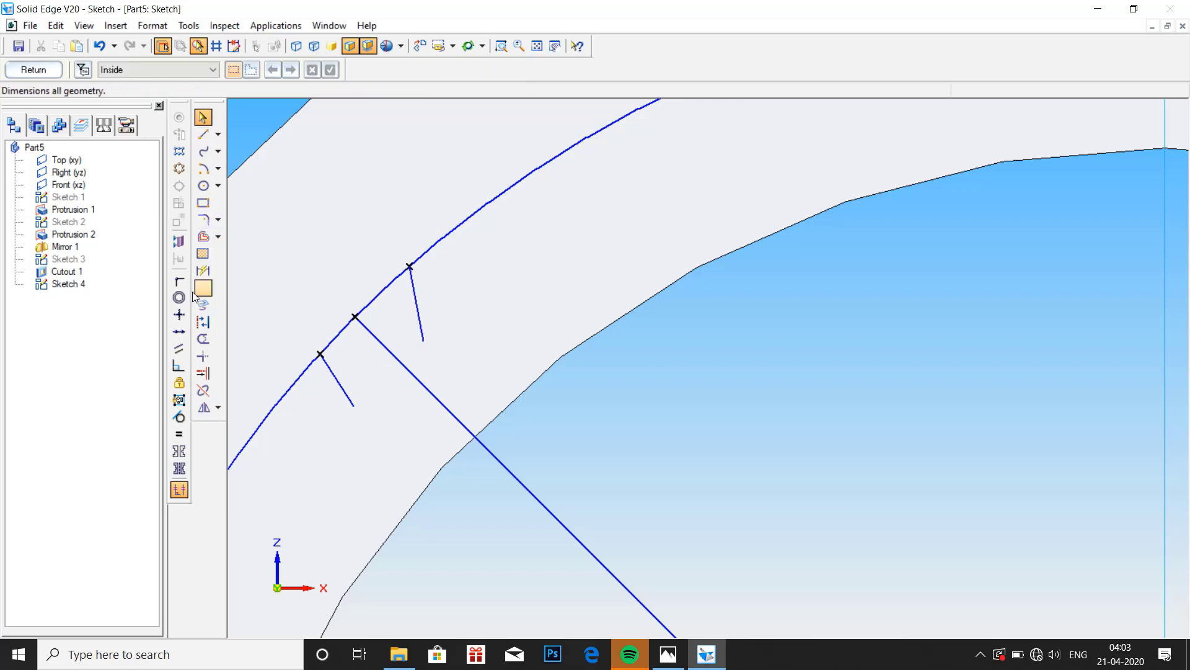
Set the 45° radial line as the symmetry axis and make the two short lines symmetric about it.
click(181, 462)
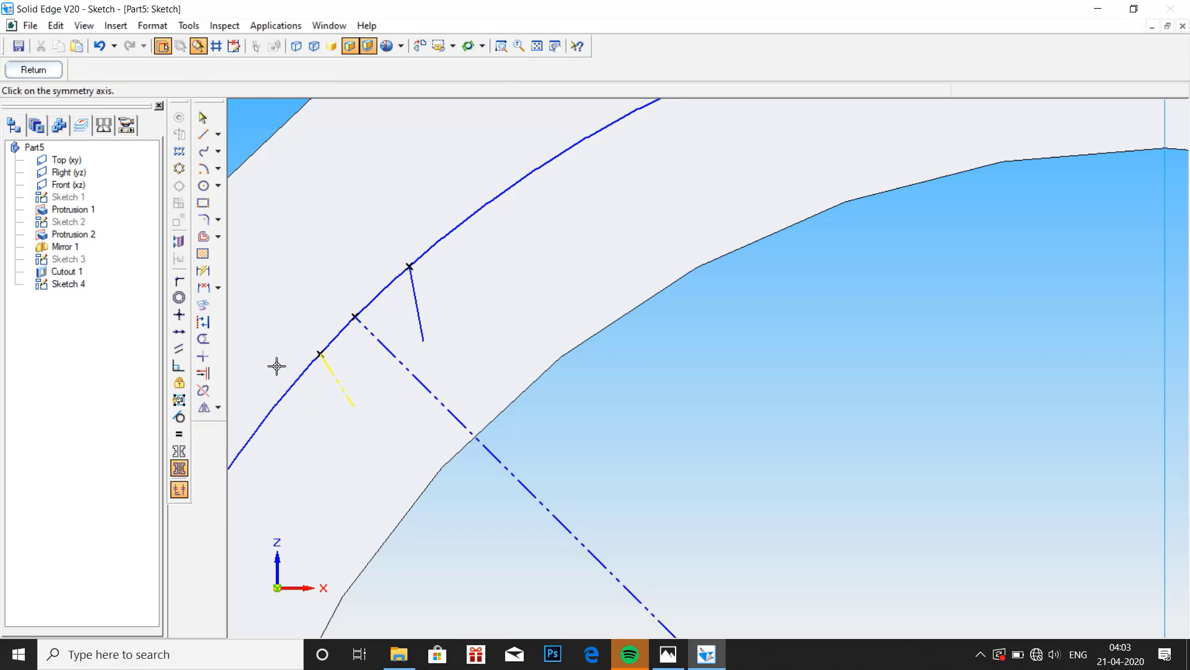
key(Escape)
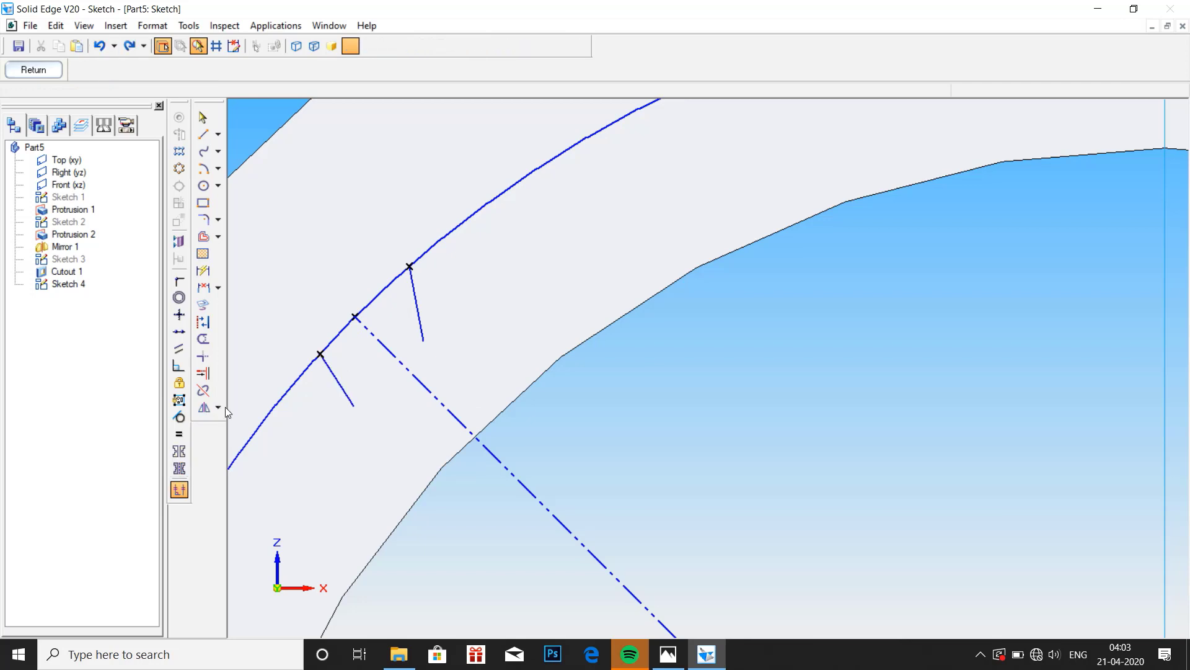
click(179, 451)
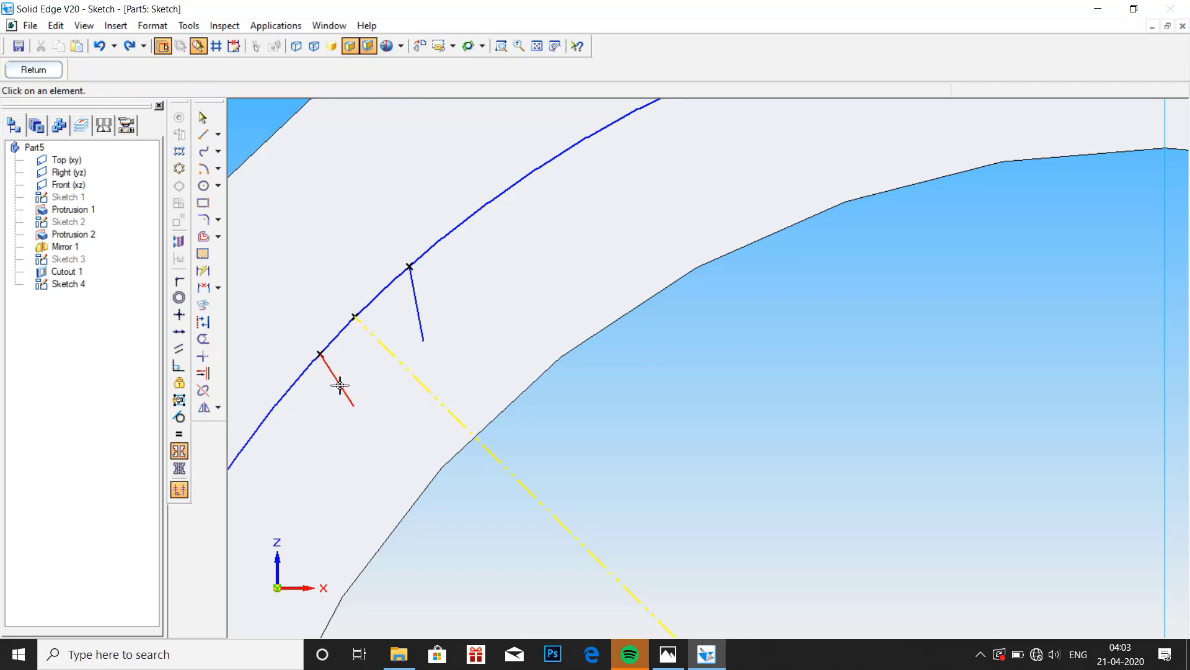
click(337, 385)
click(415, 315)
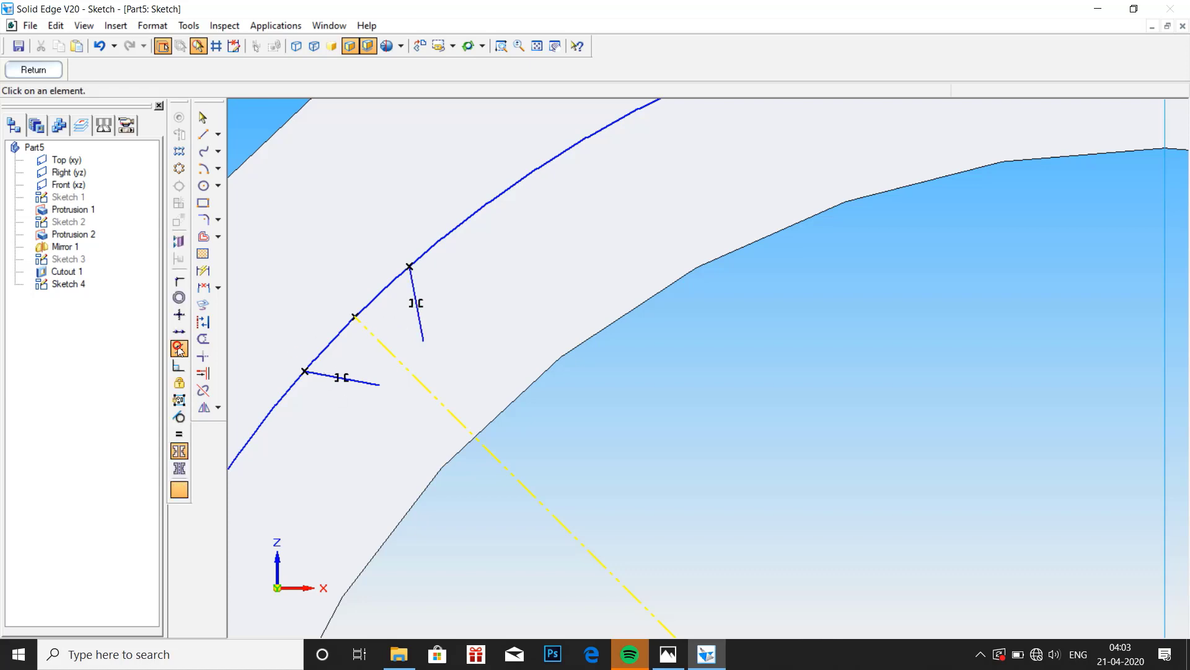
Make the two short lines on the arc parallel to the 45° radial line.
click(180, 349)
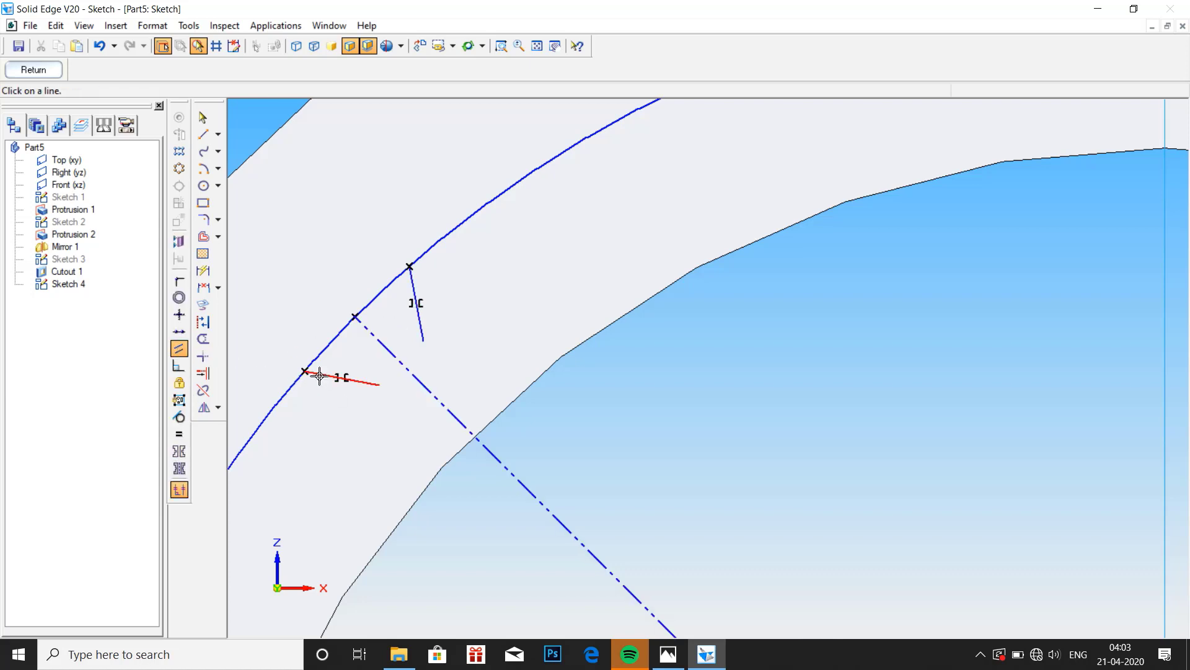
click(317, 377)
click(405, 291)
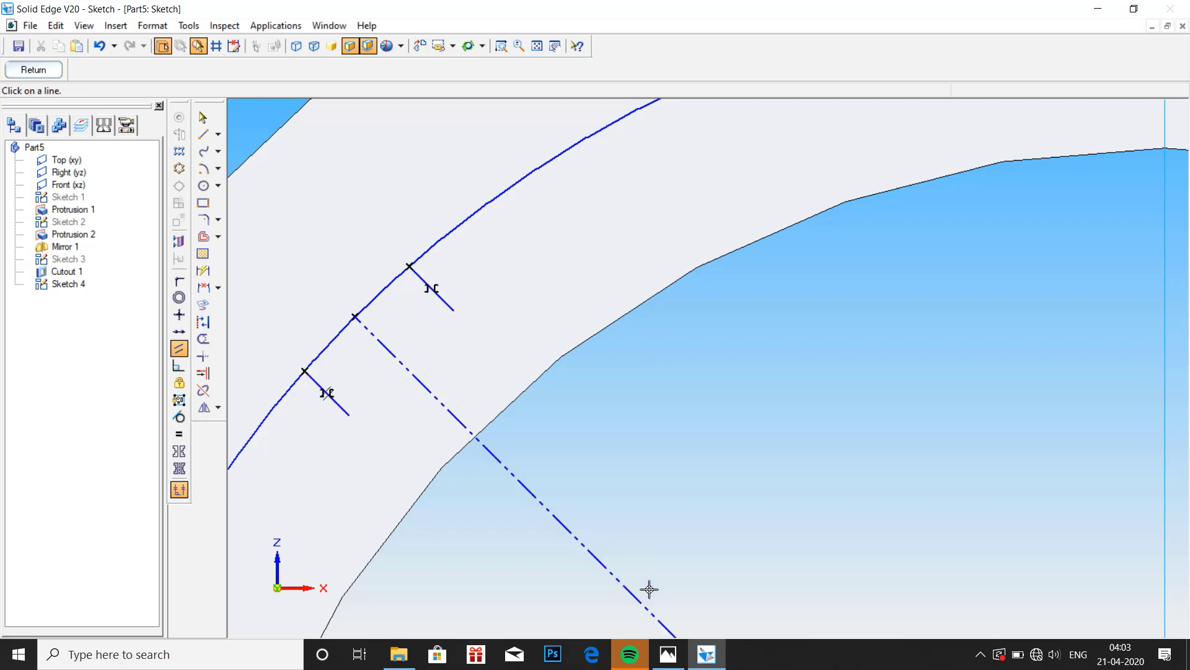
Check the oil groove size on the reference drawing in Photos, and in Solid Edge dimension the distance between the two short lines at 2 mm.
mouse_move(689, 653)
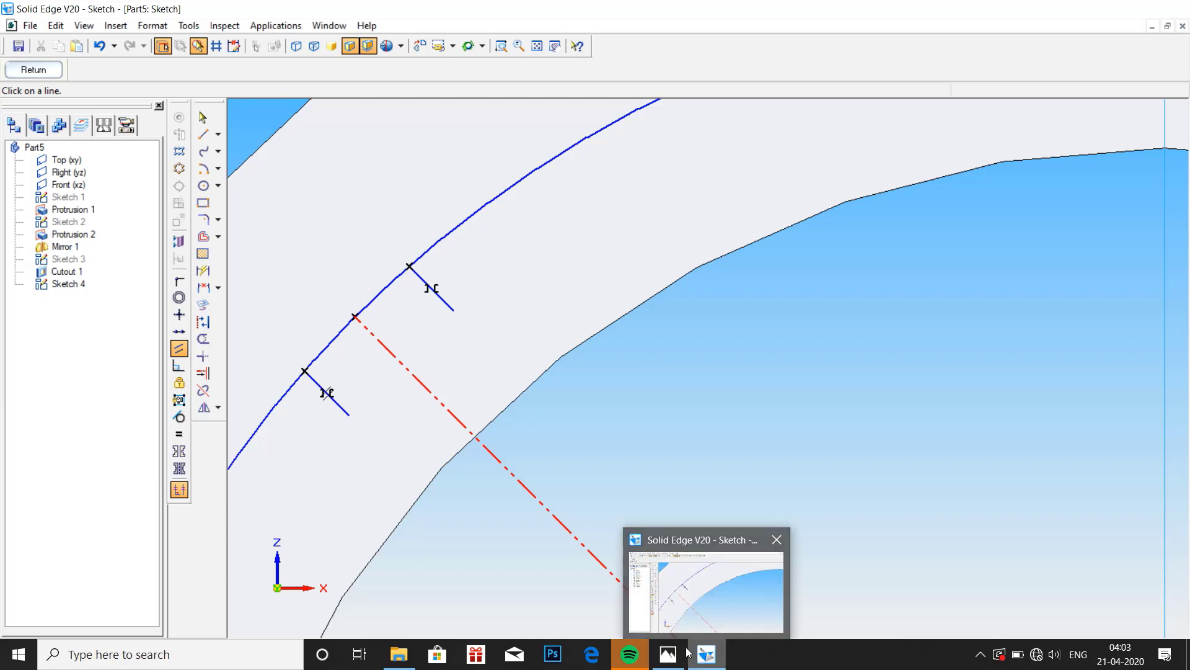
click(668, 654)
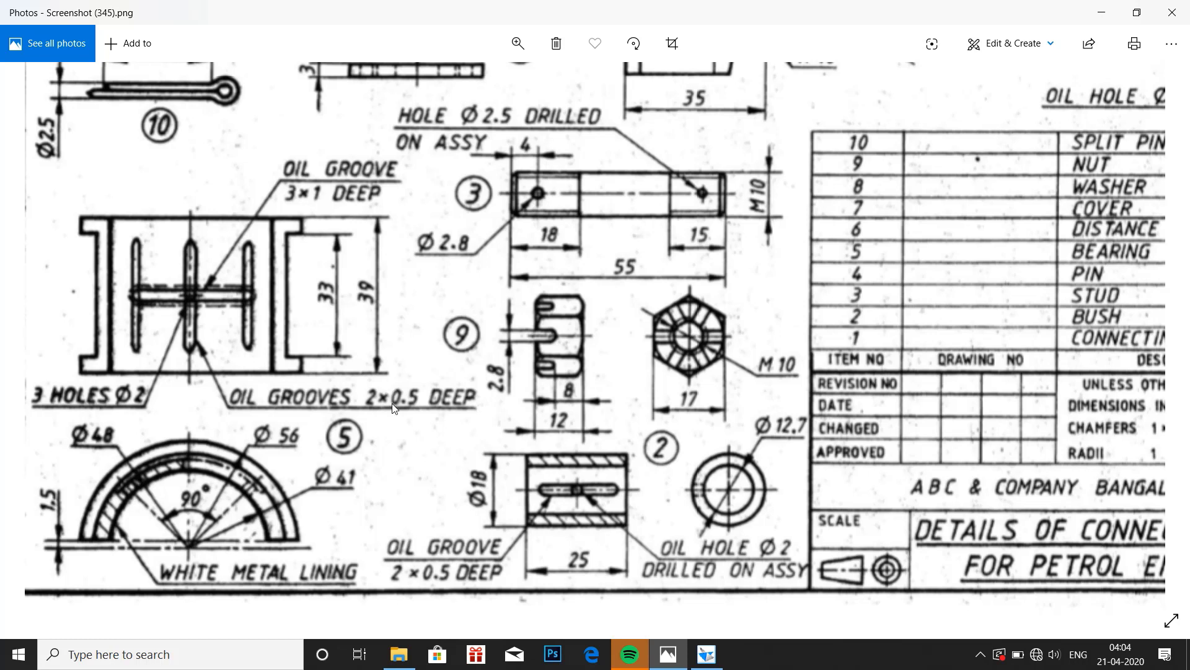
click(707, 654)
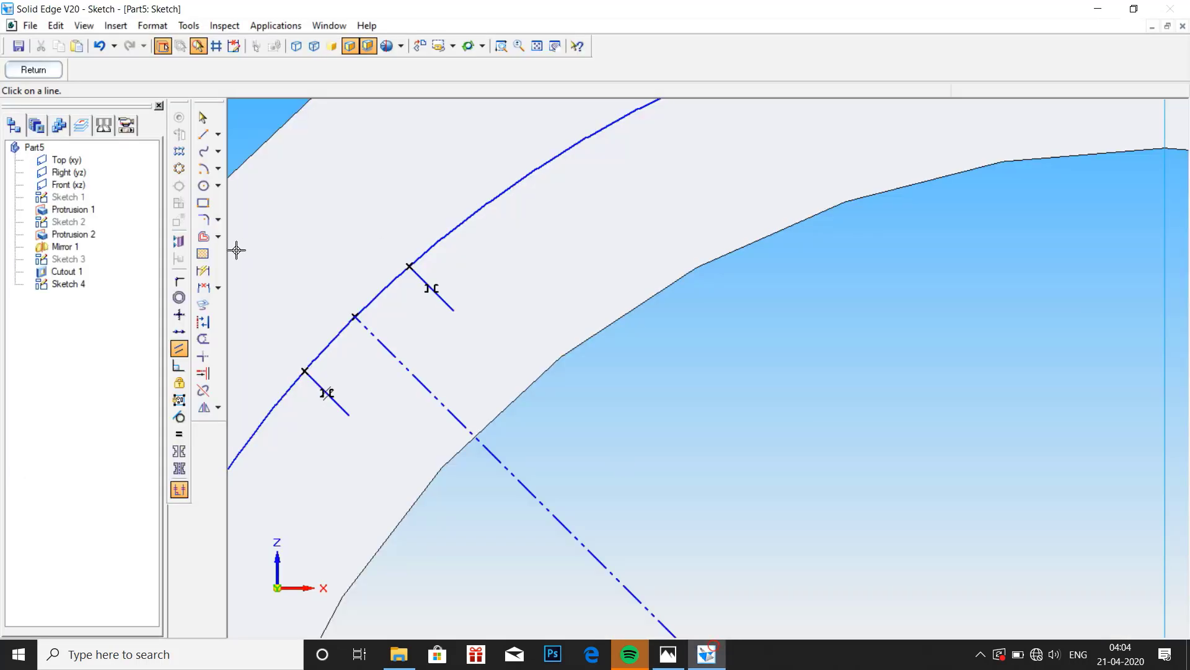
click(203, 287)
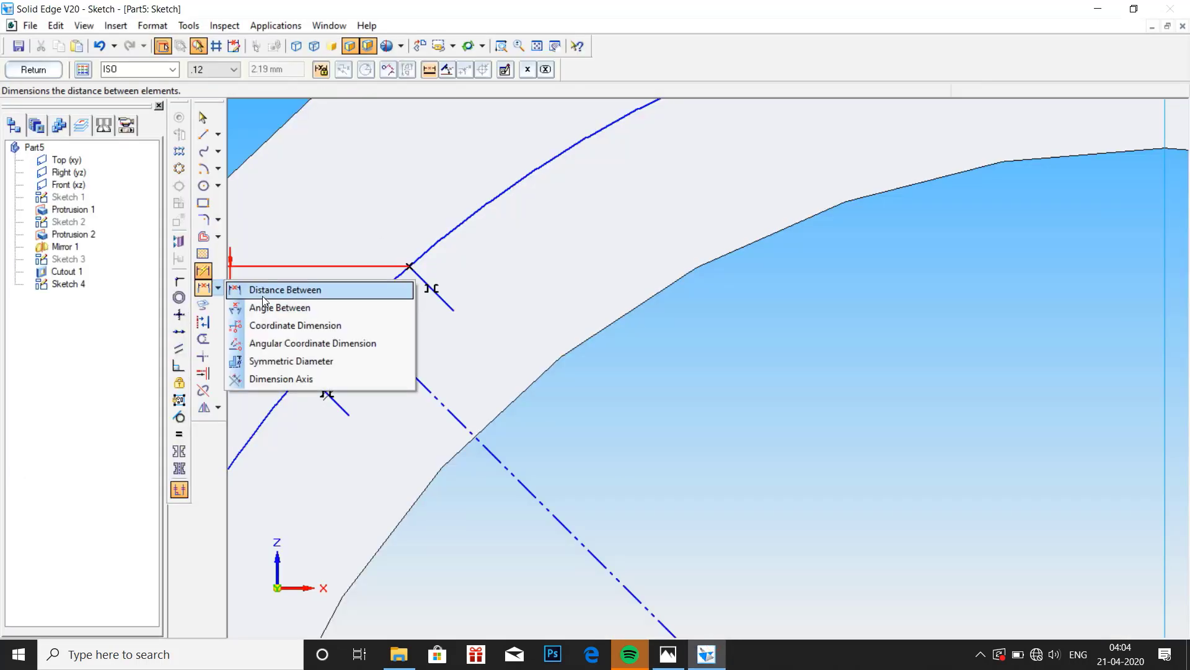
click(263, 290)
click(319, 386)
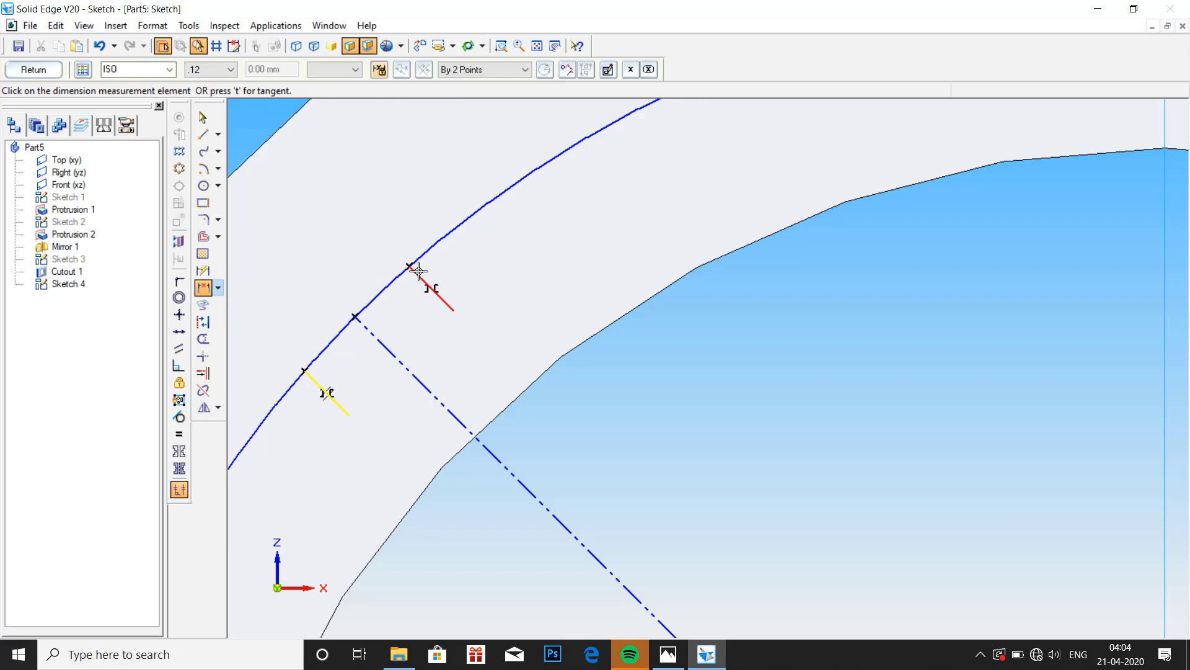
click(417, 274)
click(327, 260)
text(2)
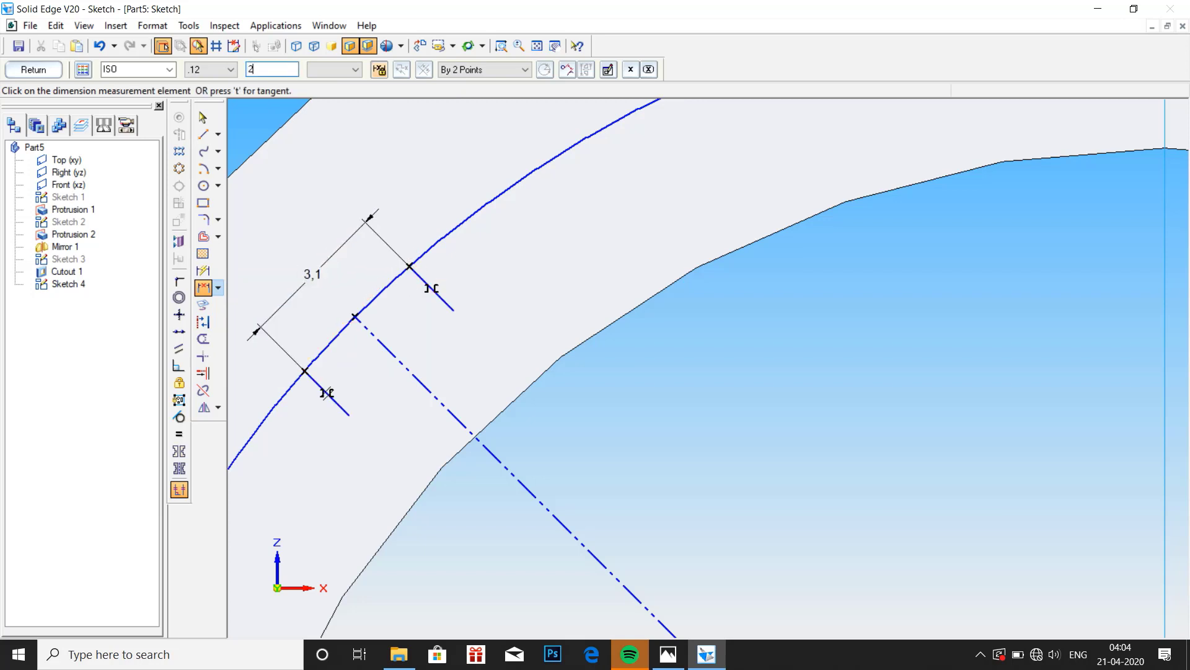
key(Return)
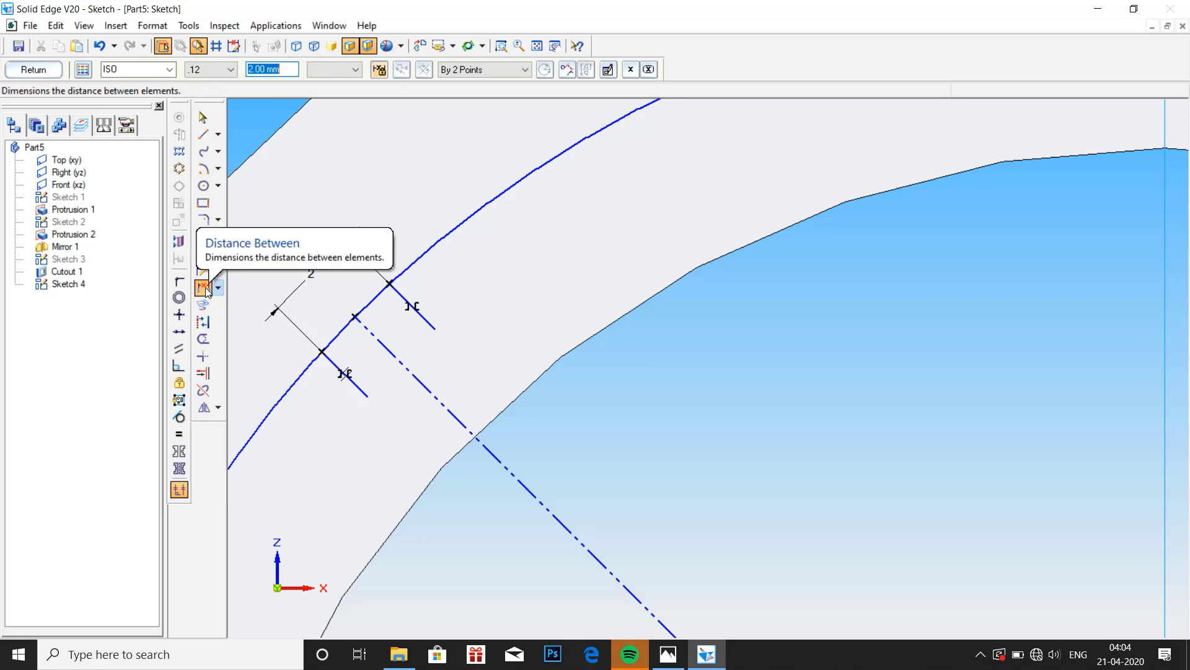
Sketch an arc of about 22.66 mm radius centred on the origin, joining the inner ends of the two short lines.
click(202, 138)
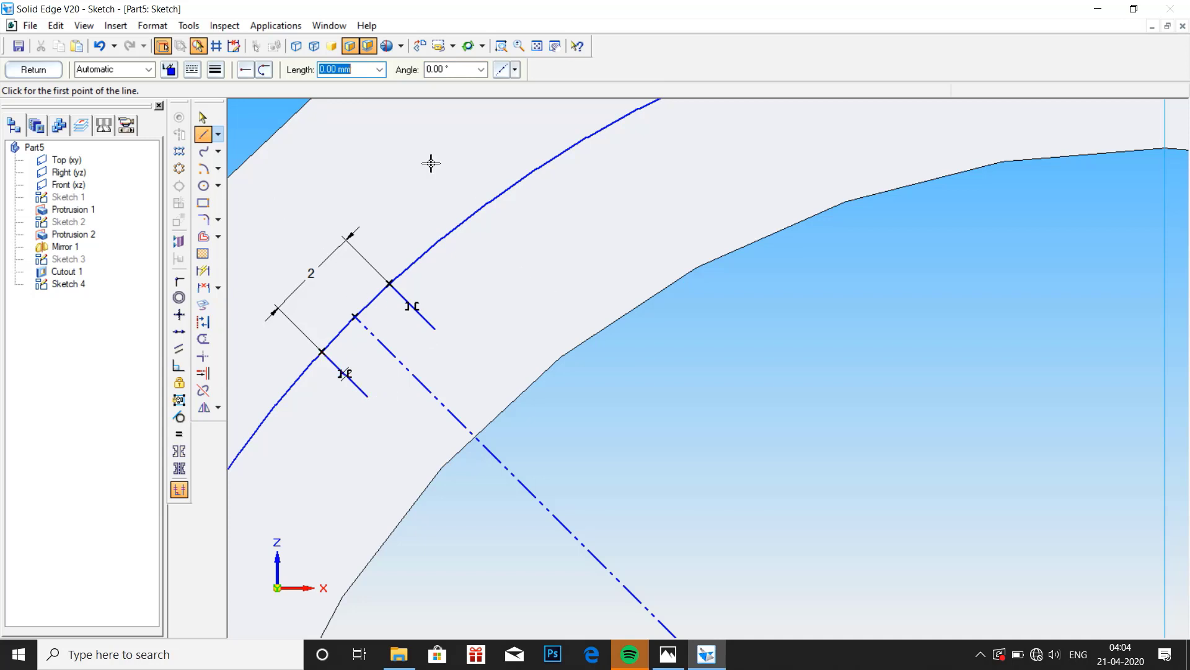
scroll(688, 430, down, 3)
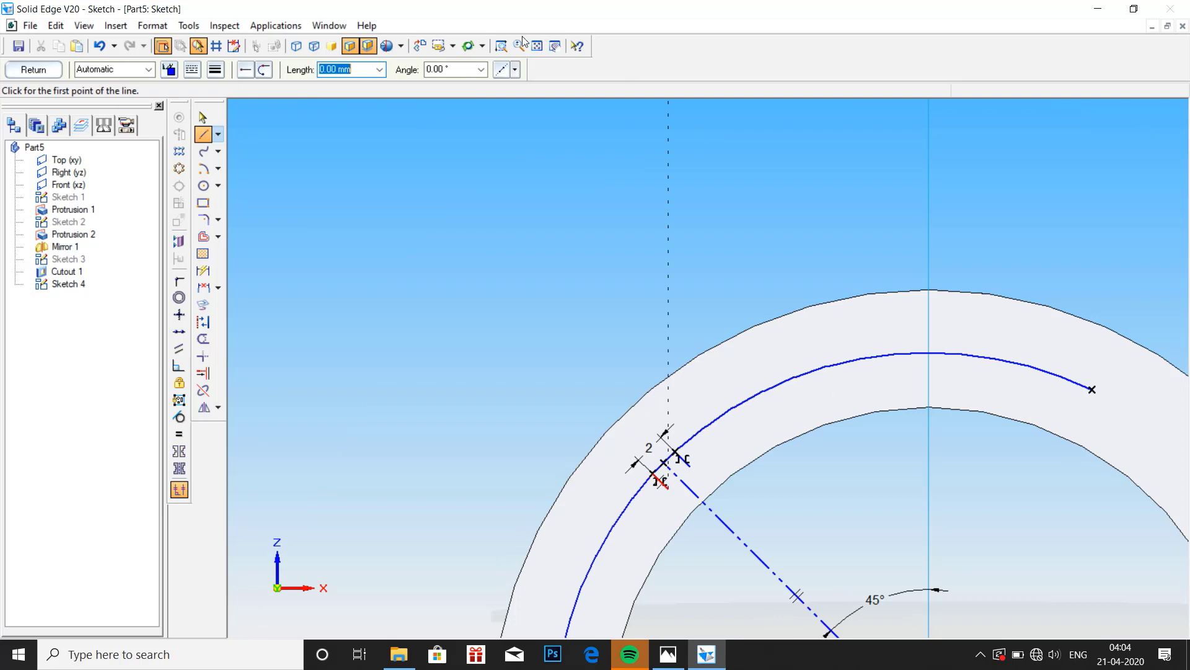
click(537, 46)
scroll(703, 311, up, 3)
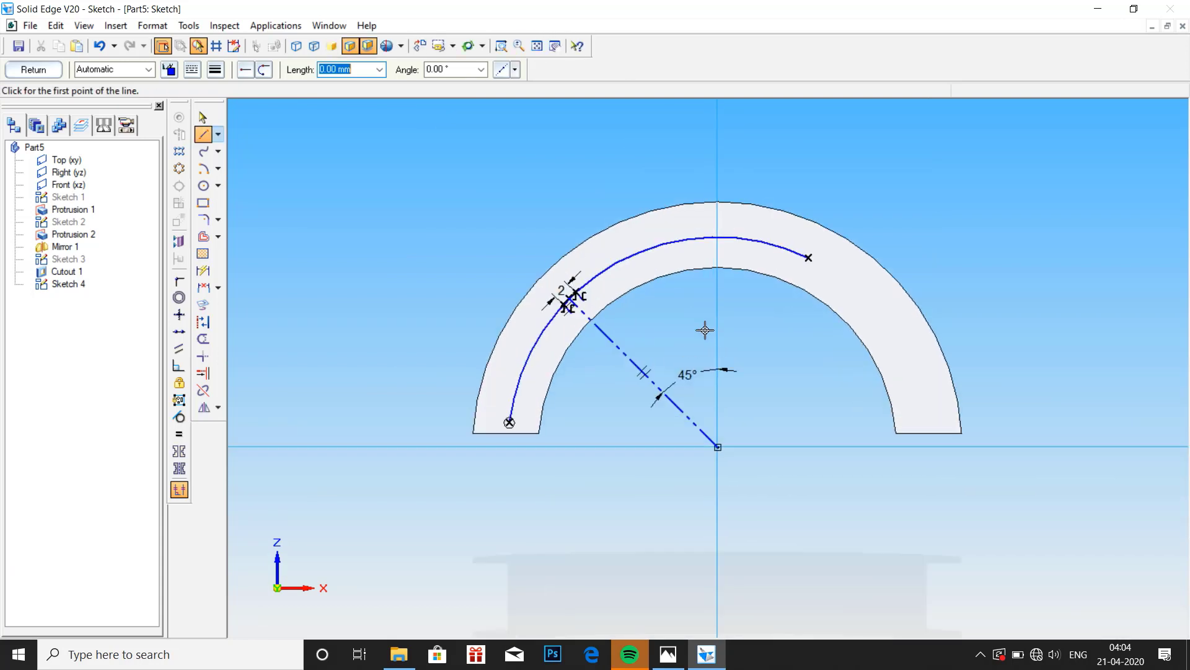
click(203, 168)
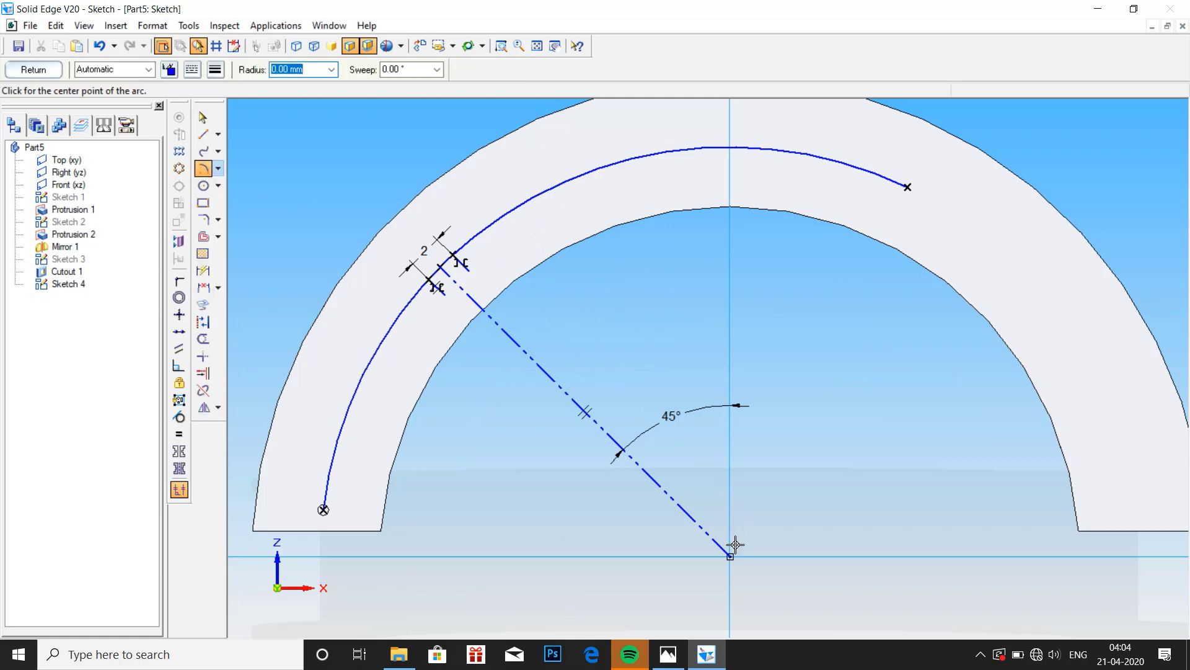
drag(731, 556, 732, 557)
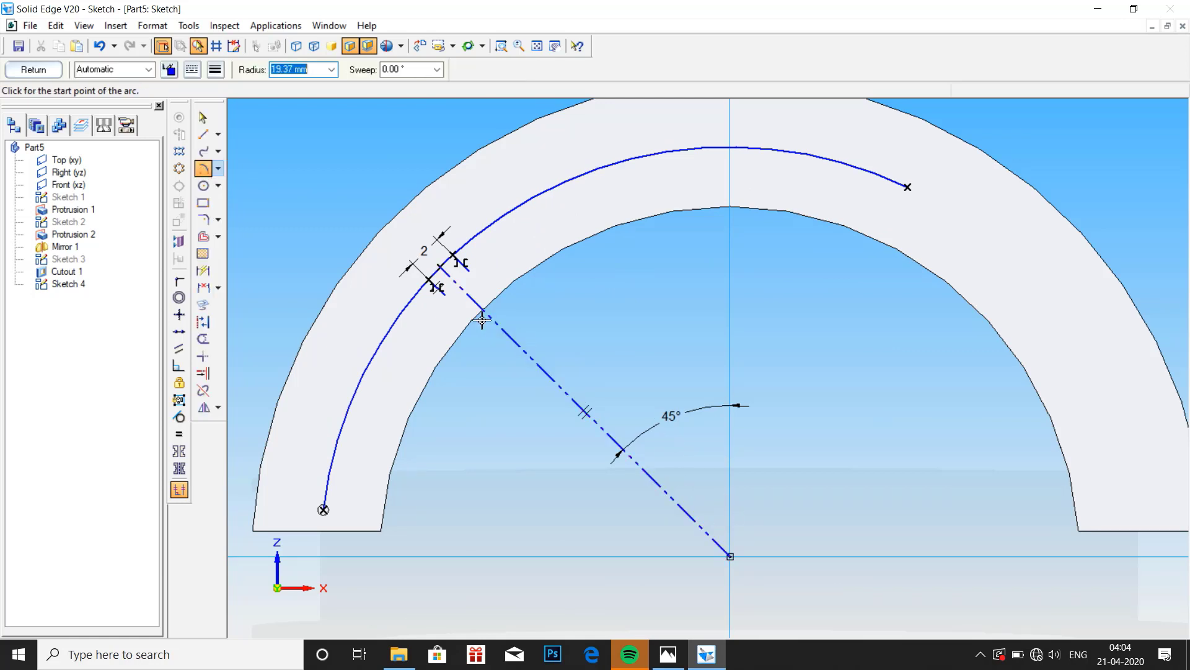
click(447, 296)
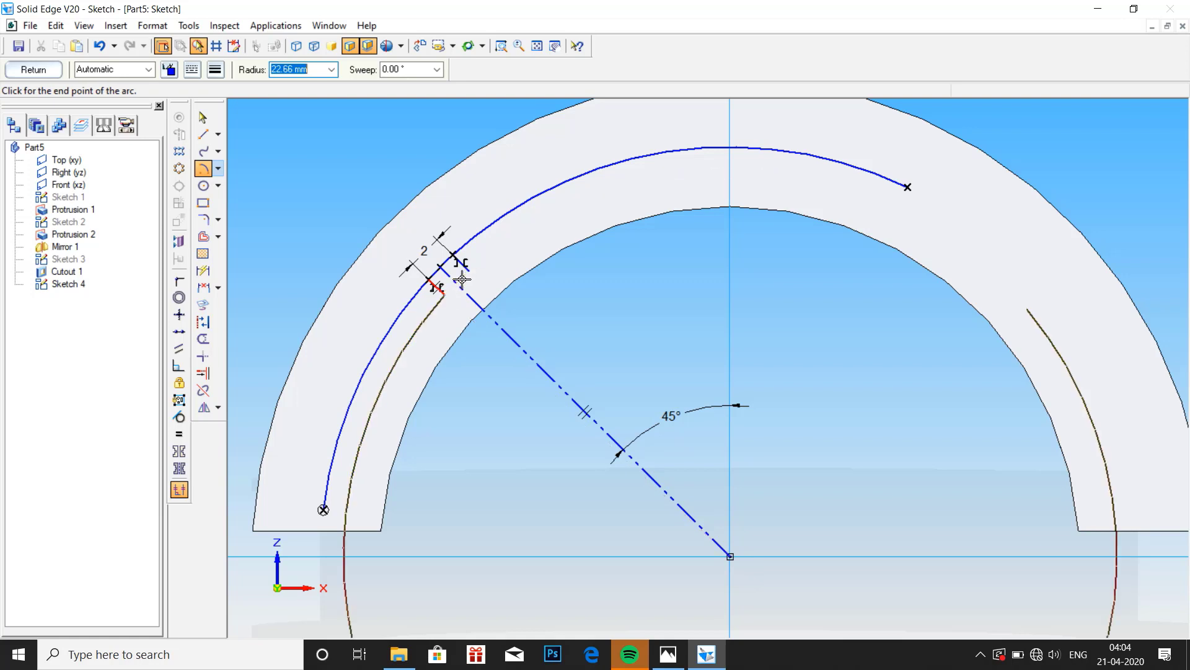
click(467, 272)
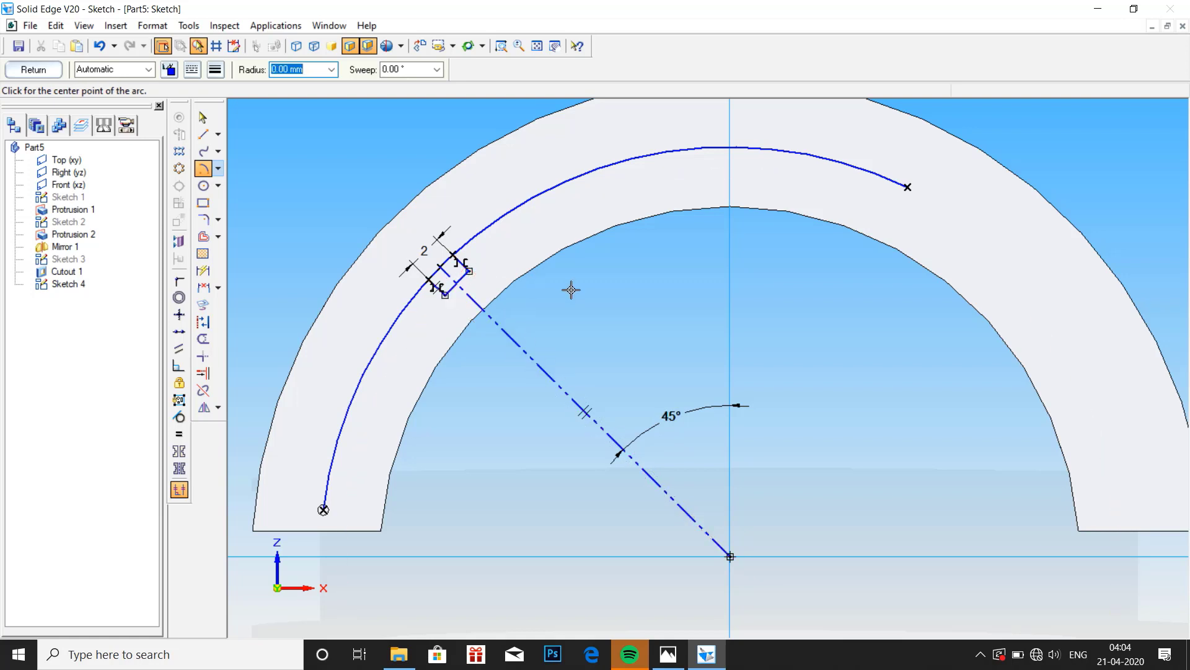
key(Escape)
Dimension the short side line of the groove profile at 0.5 mm and check the groove against the reference drawing in Photos.
scroll(571, 290, up, 3)
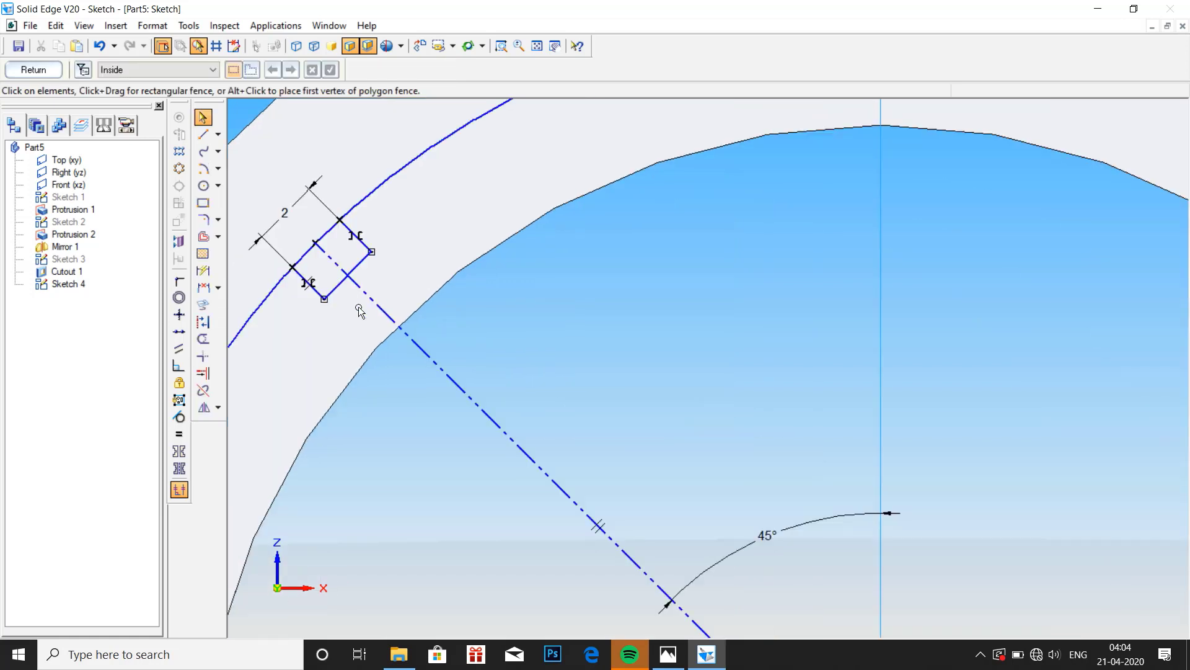
scroll(326, 313, up, 1)
scroll(326, 293, up, 3)
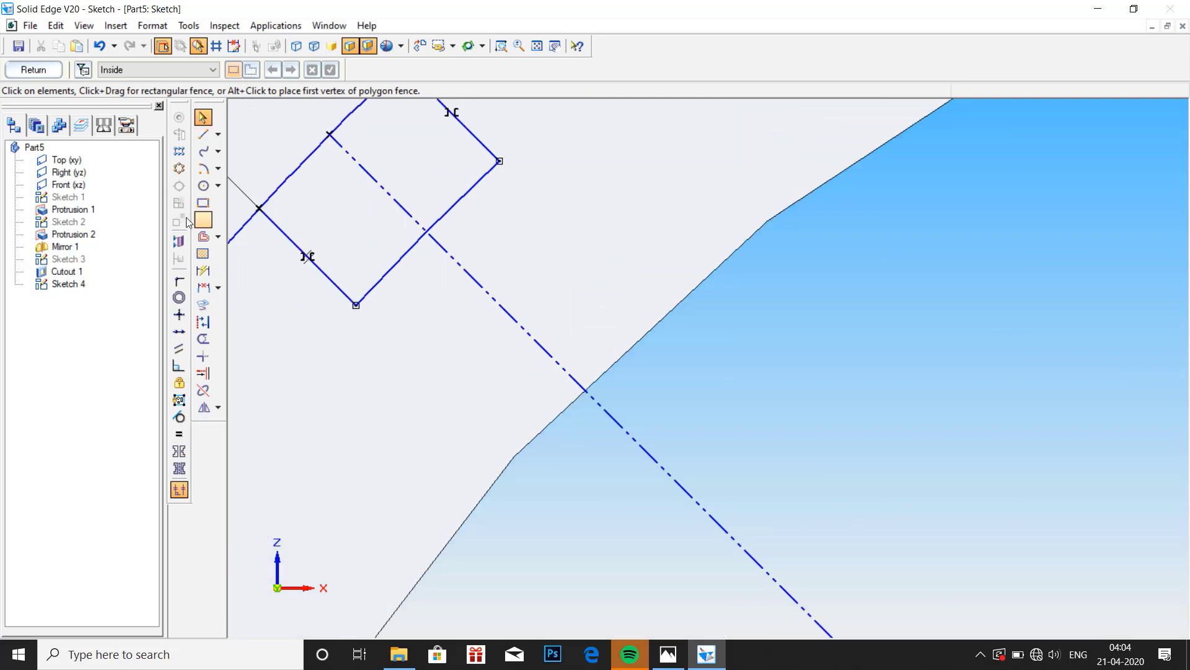
scroll(327, 284, down, 2)
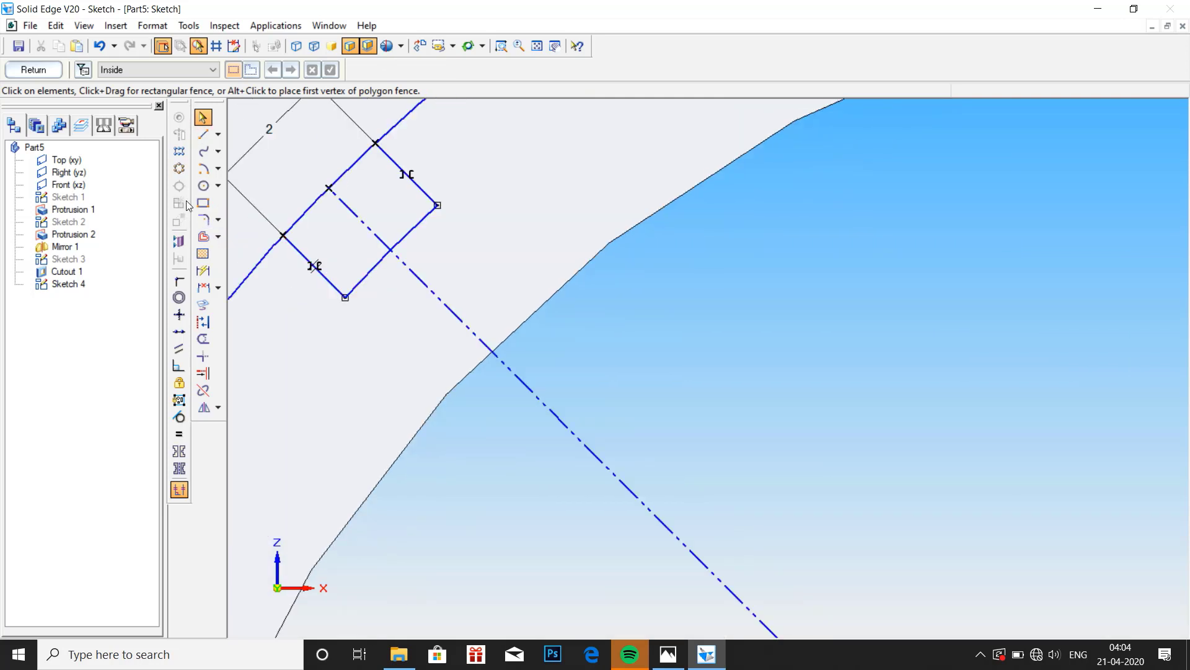
click(203, 270)
click(332, 286)
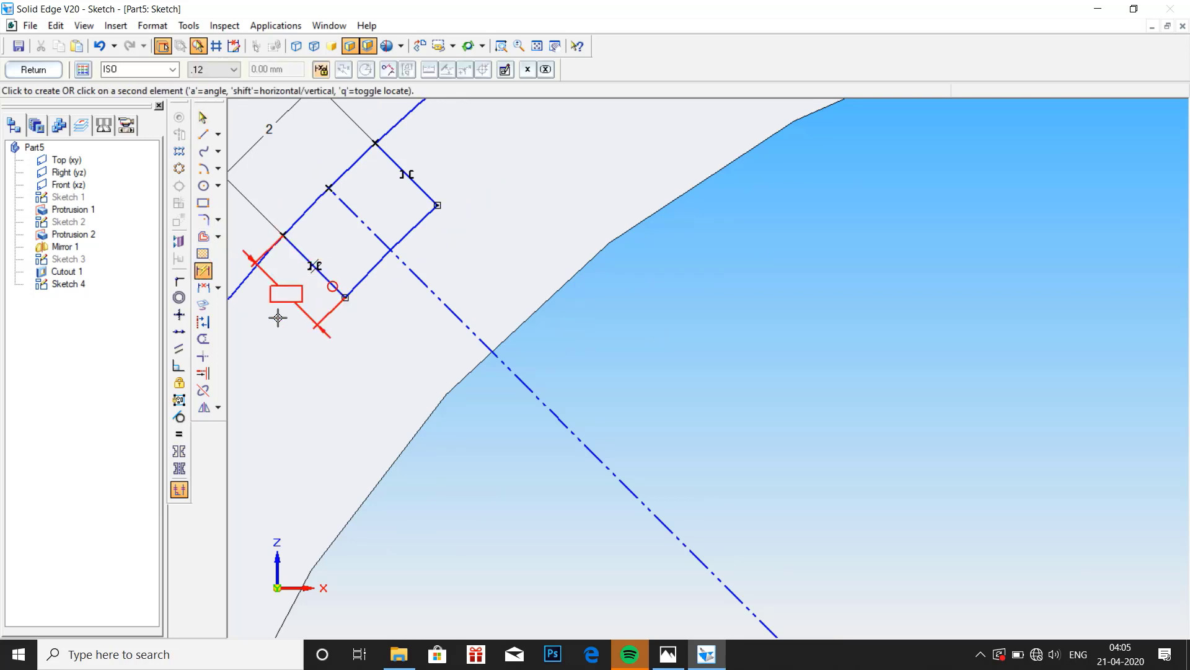
click(277, 317)
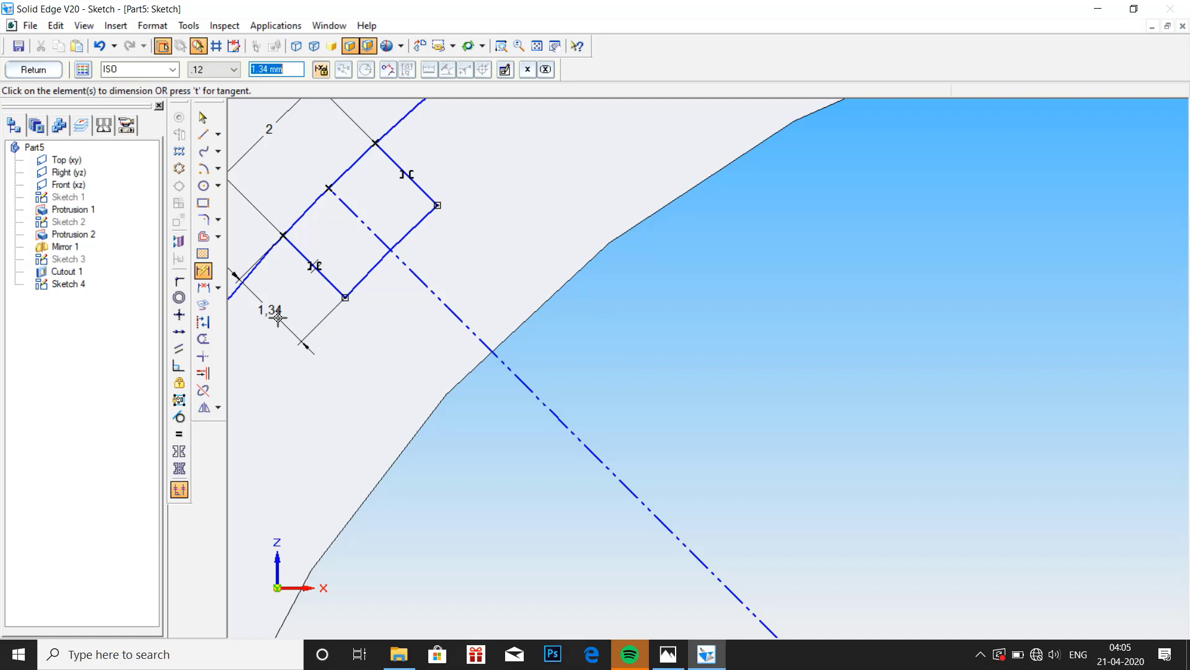
key(BackSpace)
text(.5)
key(Return)
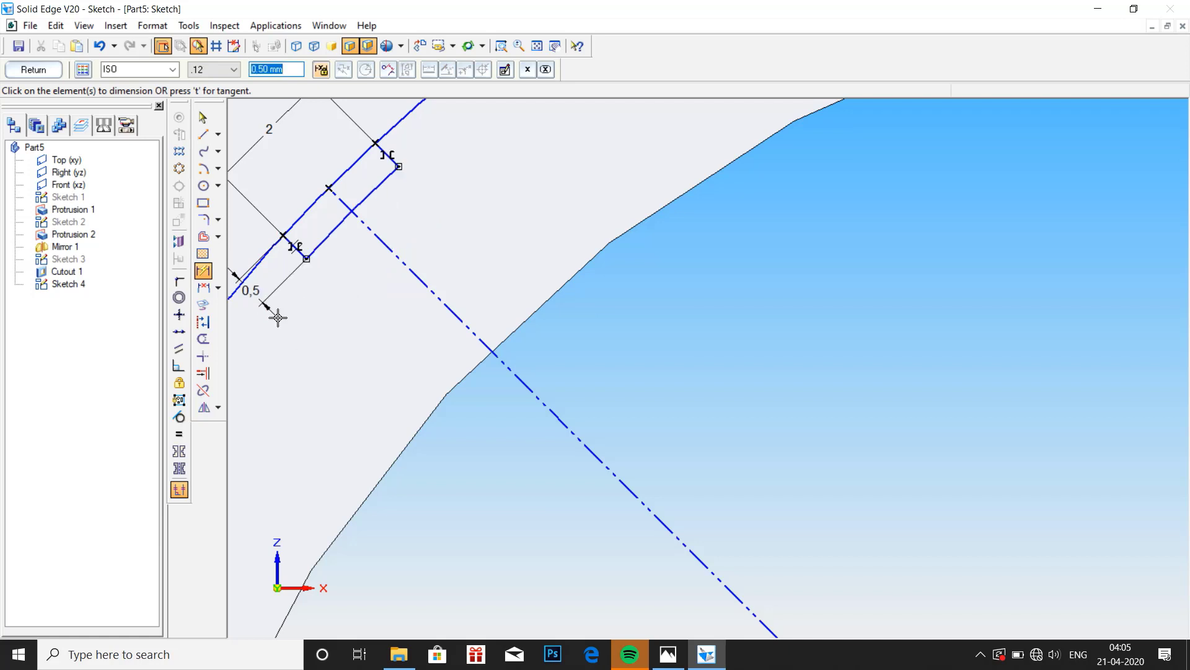
click(668, 654)
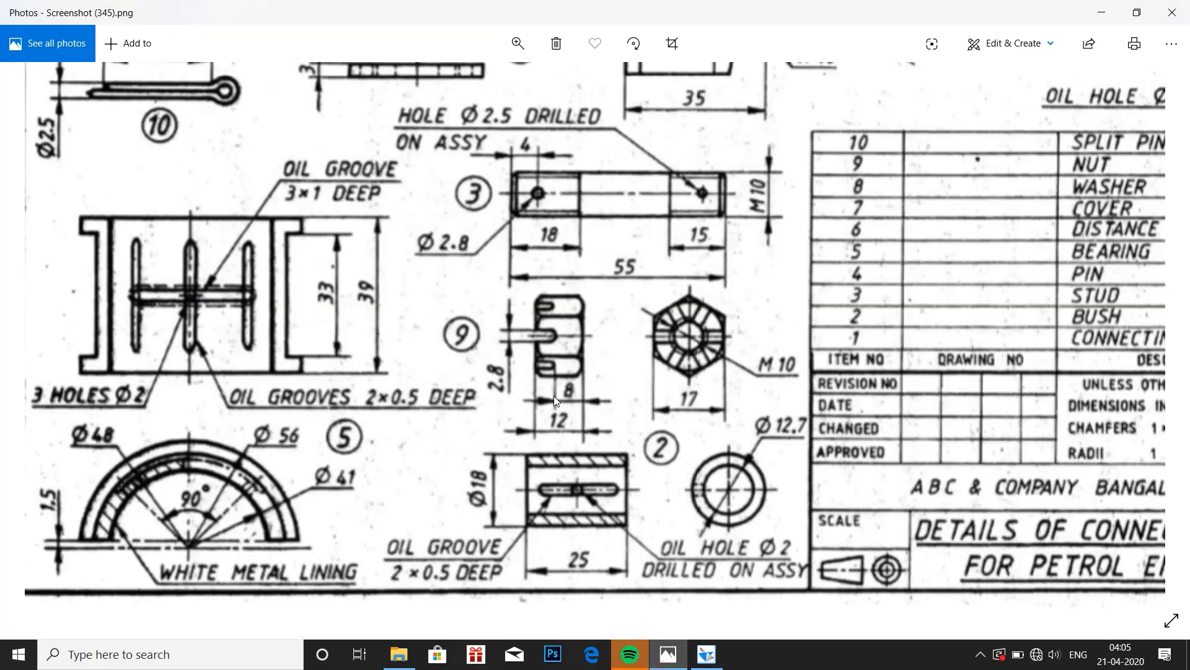
click(707, 654)
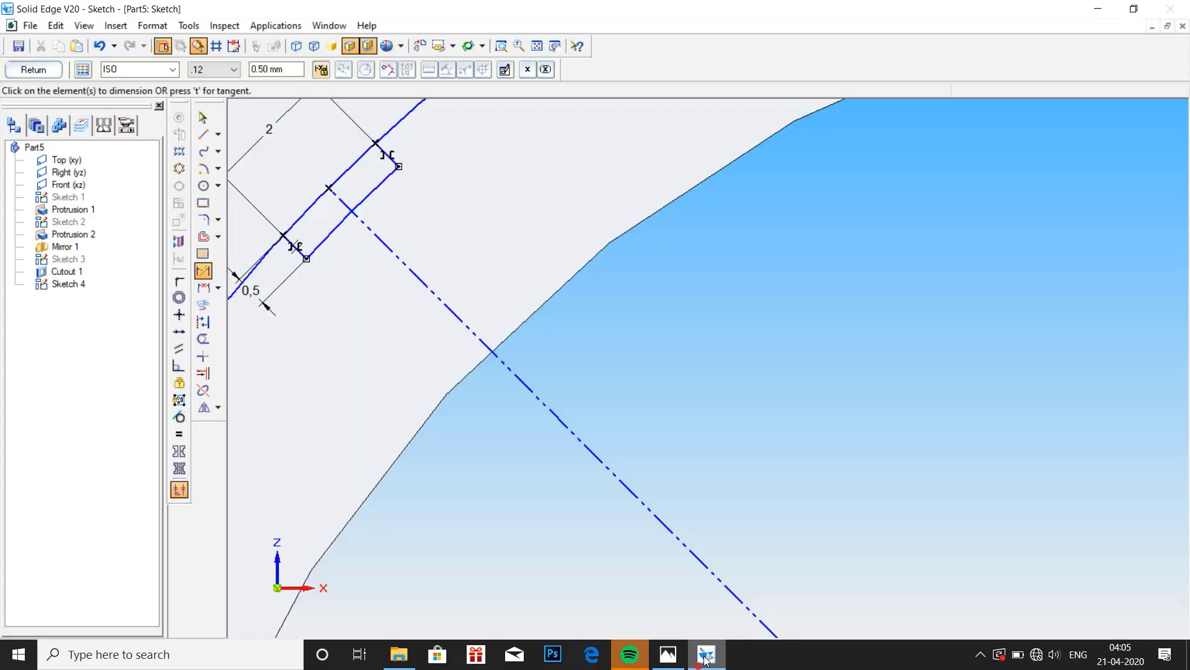
Trim the long arc on both sides of the small groove profile and leave the sketch.
click(29, 71)
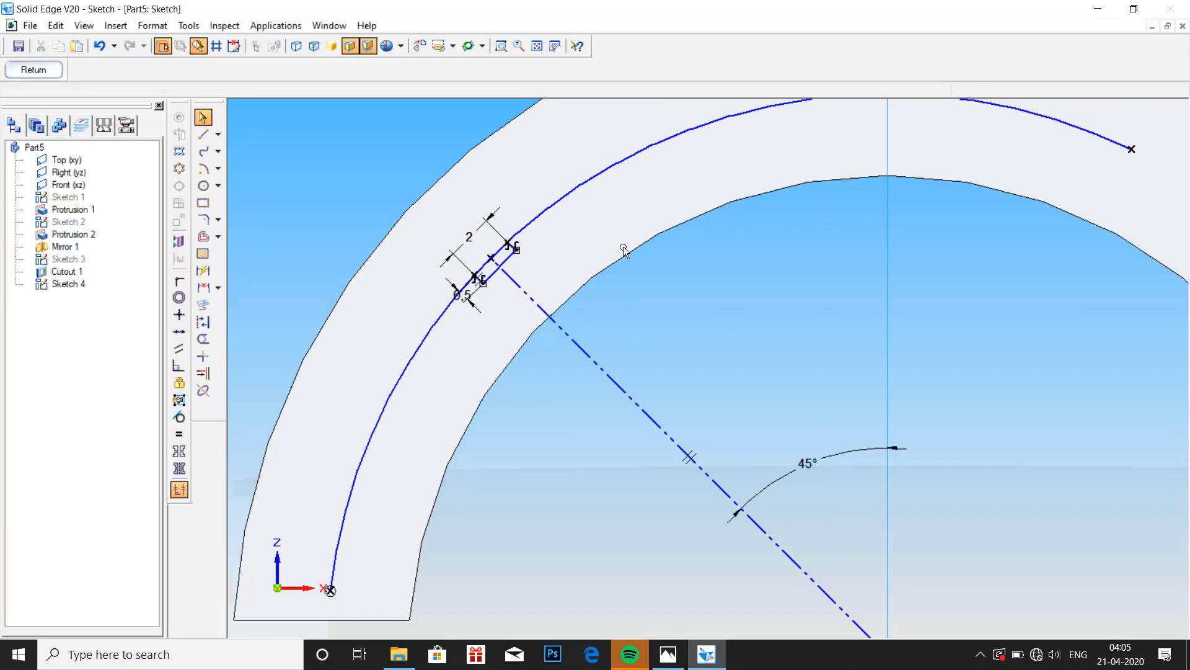
click(203, 339)
mouse_move(360, 392)
mouse_down()
mouse_move(433, 400)
mouse_move(580, 291)
mouse_move(570, 189)
mouse_move(553, 177)
mouse_up()
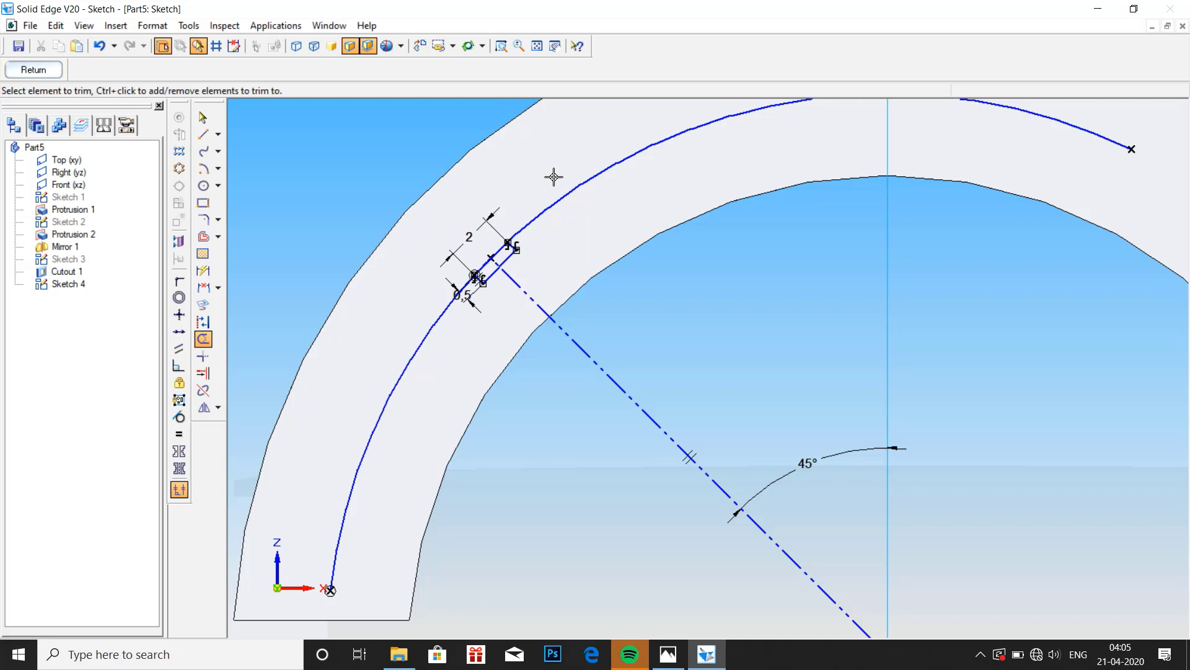
scroll(419, 391, down, 1)
mouse_move(344, 373)
mouse_down()
mouse_move(369, 394)
mouse_move(532, 399)
mouse_move(638, 186)
mouse_move(608, 143)
mouse_up()
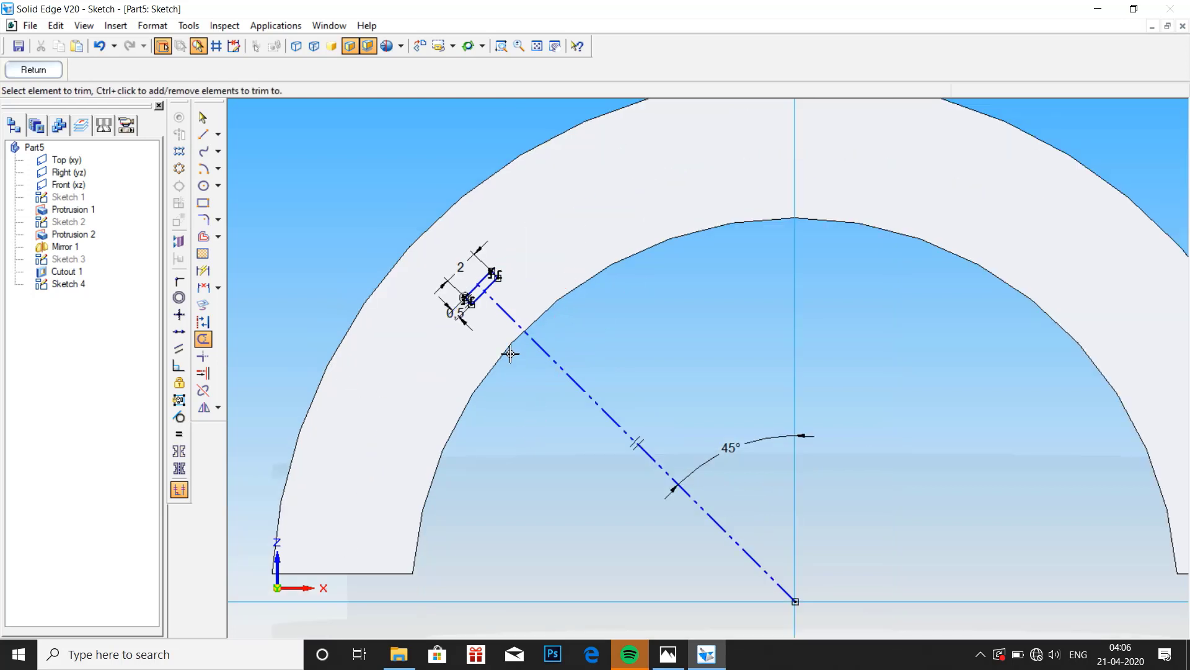
scroll(511, 353, up, 4)
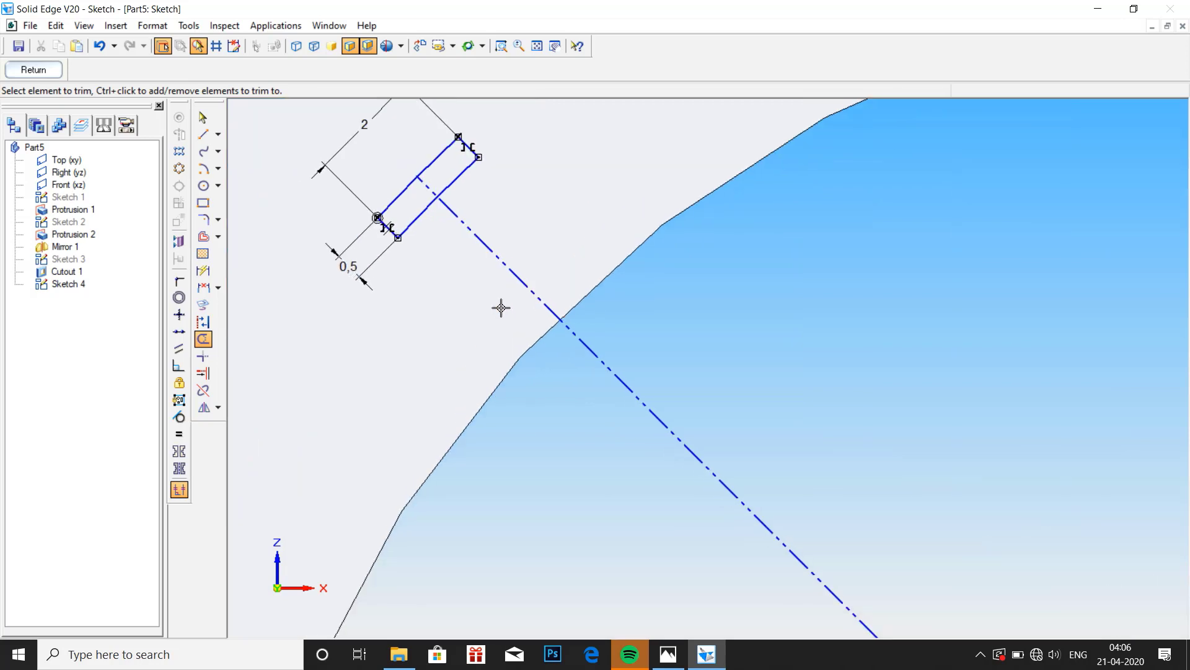
click(437, 183)
scroll(579, 258, down, 3)
scroll(632, 180, down, 2)
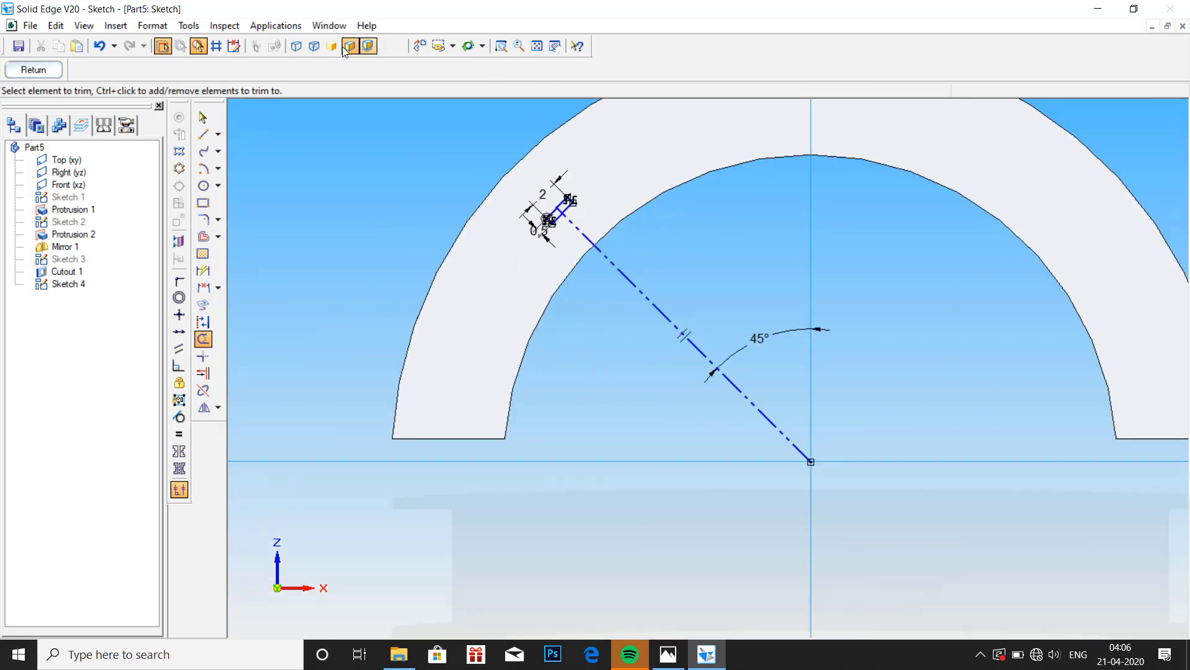
click(33, 70)
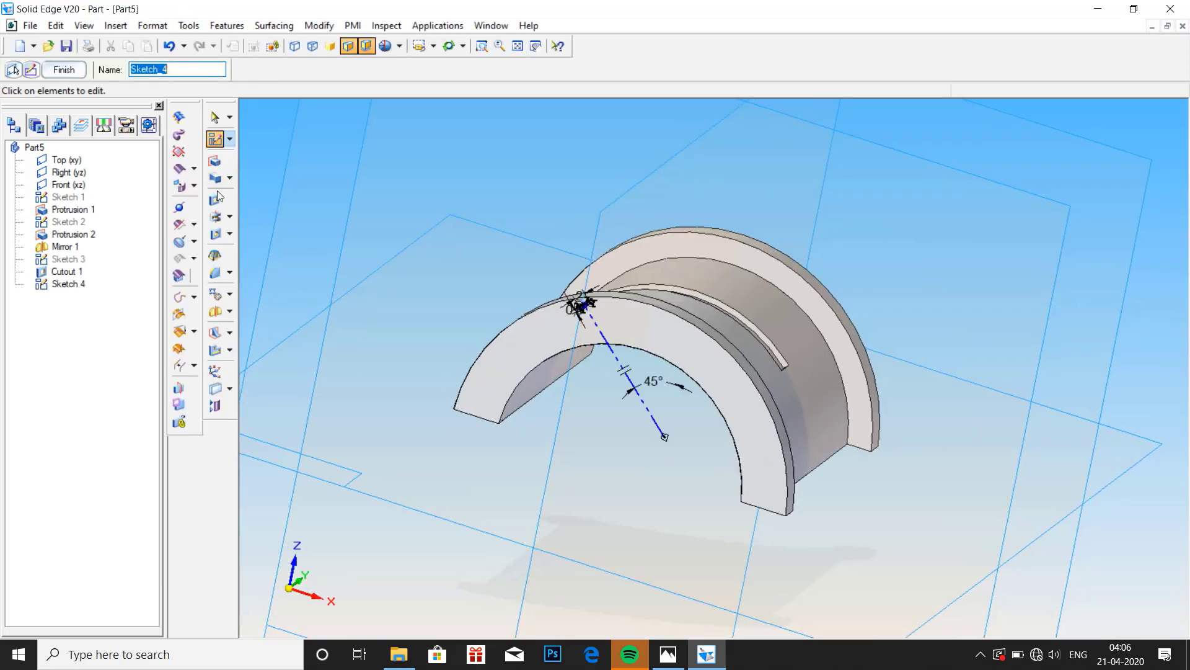
Cut the small groove profile symmetrically on both sides of its sketch plane to a total distance of 24 mm.
click(215, 200)
scroll(639, 310, up, 3)
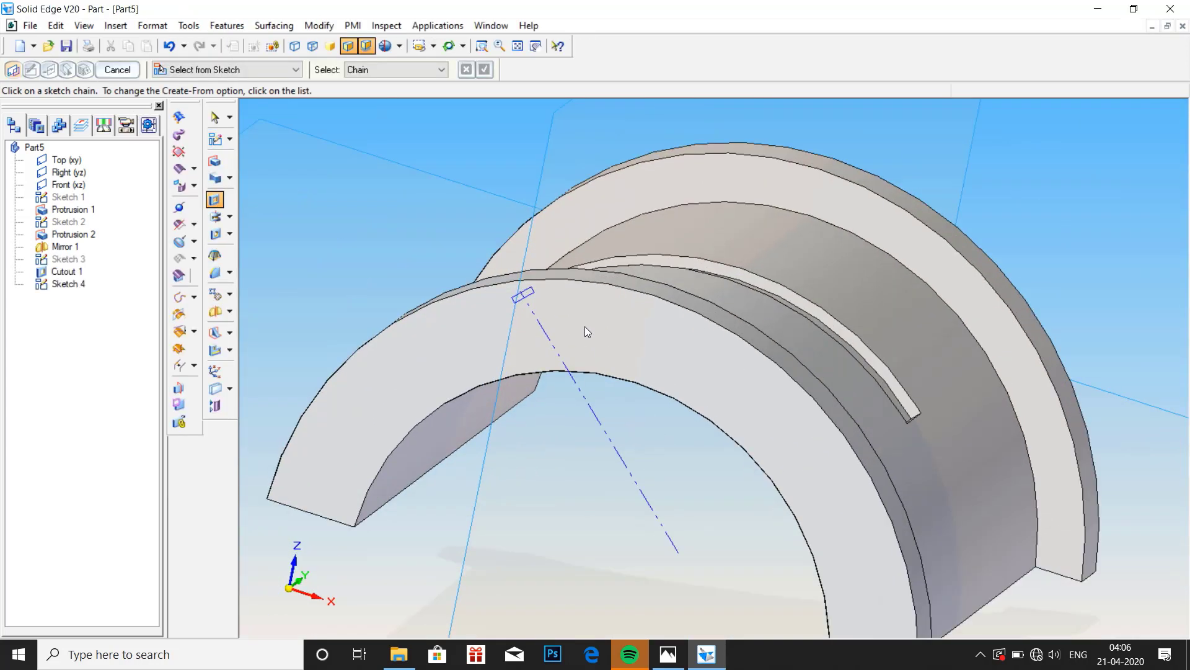
click(536, 295)
click(484, 70)
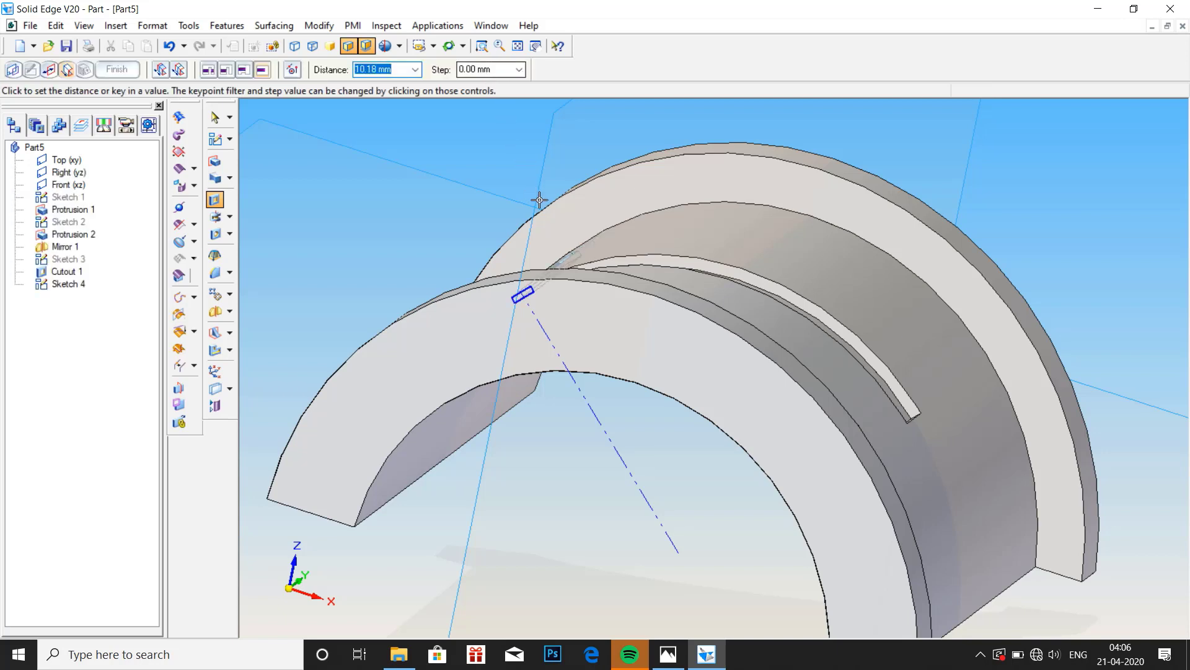
middle_drag(539, 239, 537, 258)
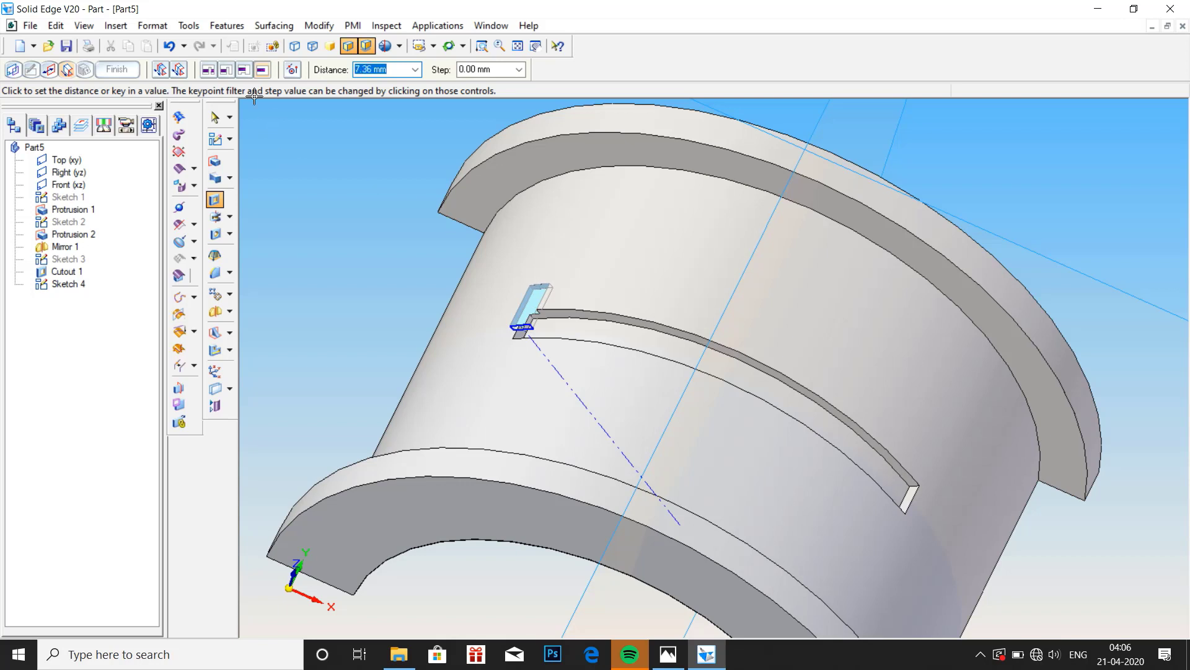
click(179, 70)
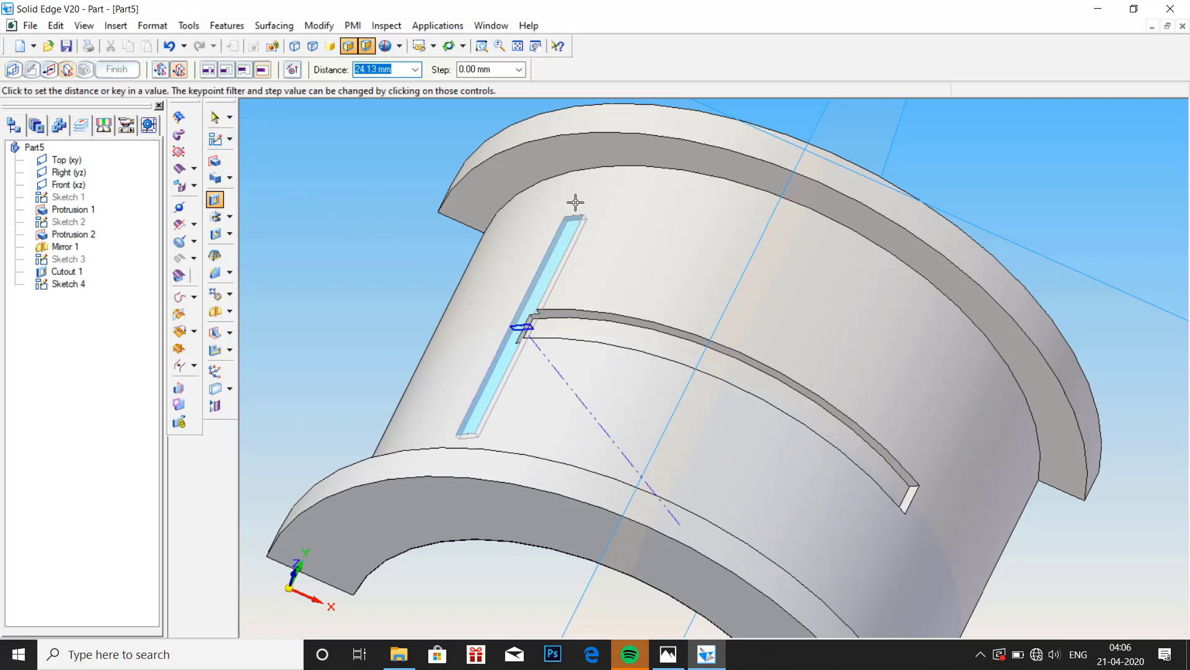
text(24)
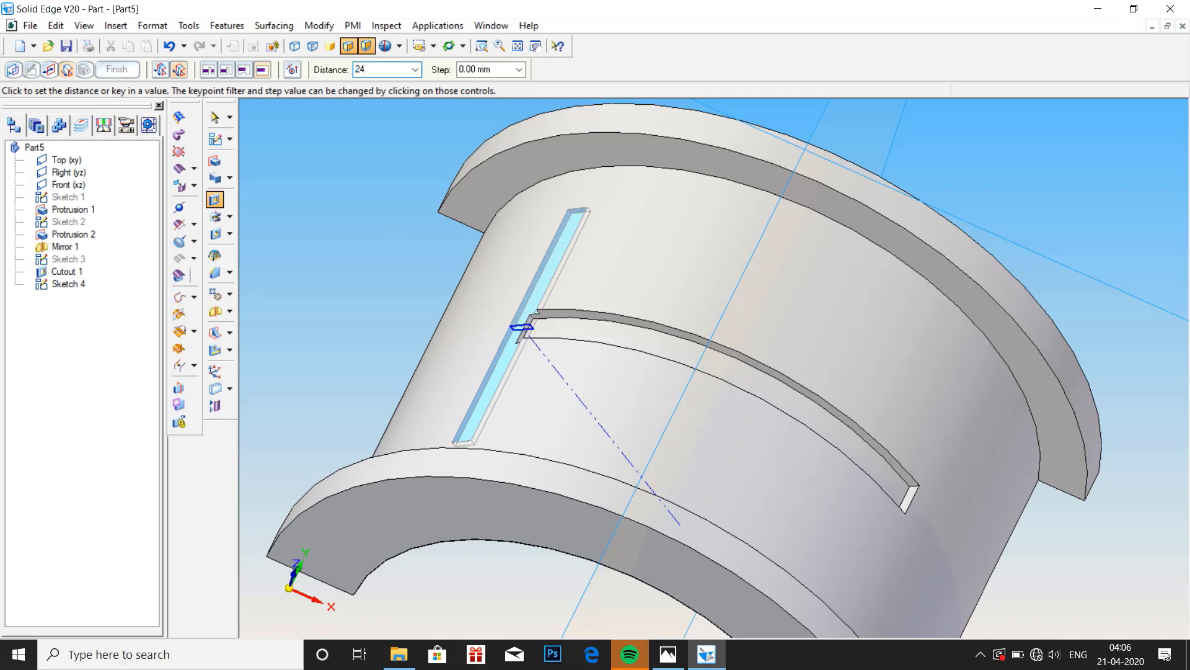
key(Return)
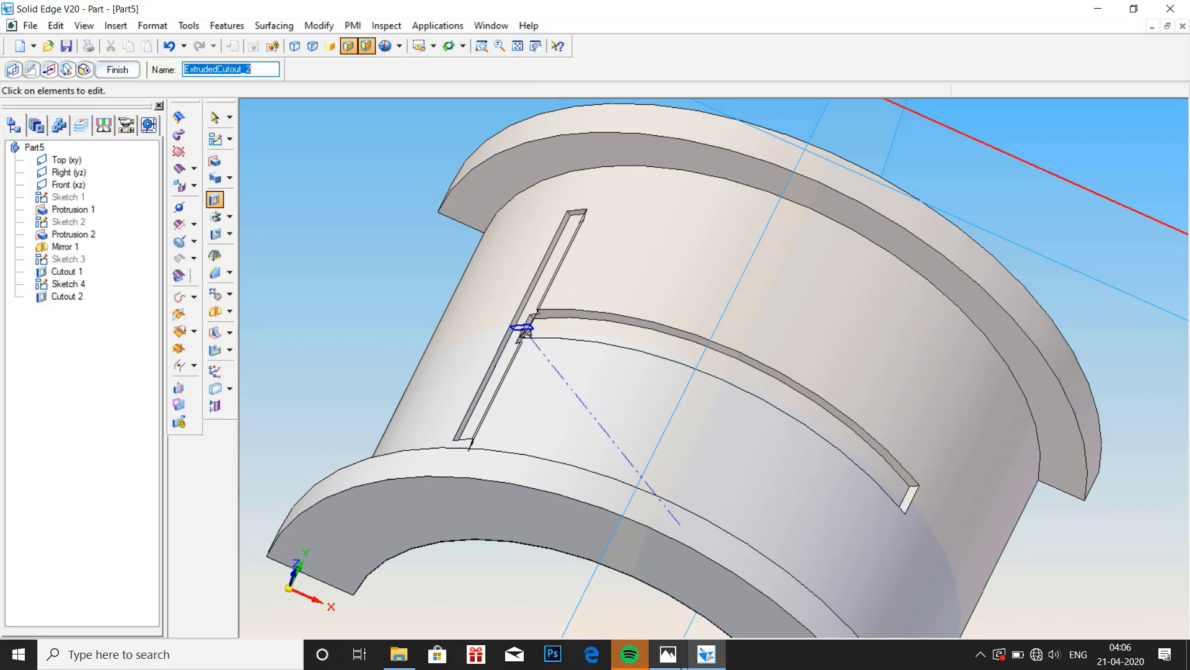
Check the oil grooves on the reference drawing in Photos, and in Solid Edge inspect the new cross groove on the bearing brass.
click(669, 654)
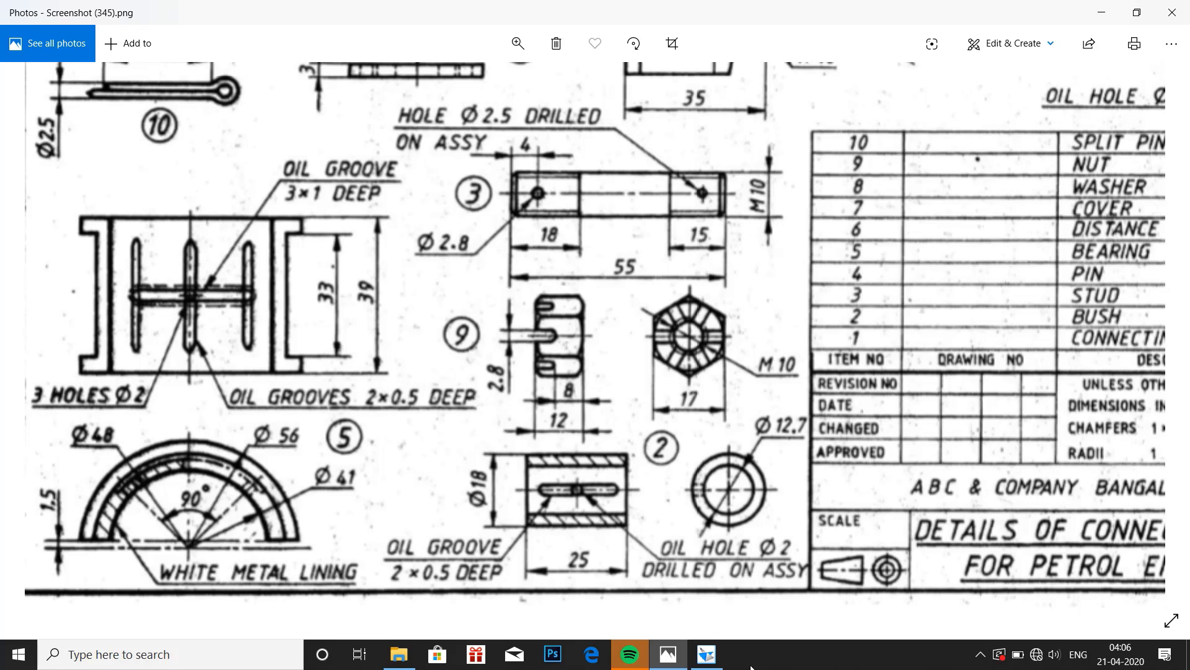
click(707, 655)
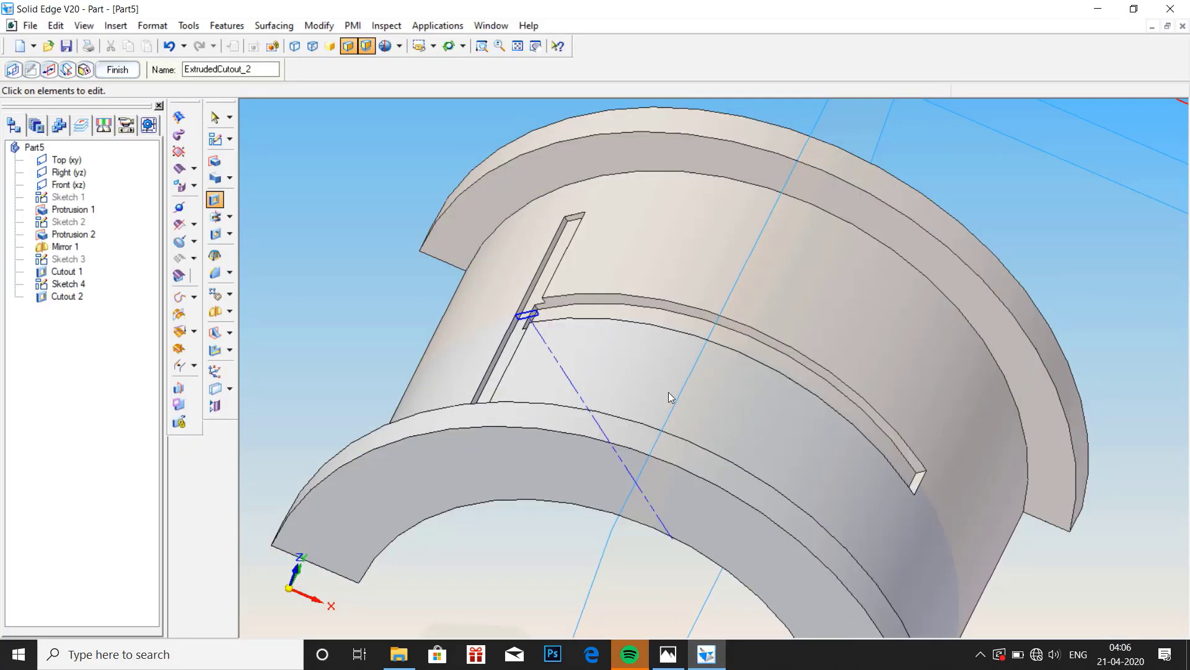
mouse_move(669, 392)
middle_down()
mouse_move(720, 419)
mouse_move(688, 401)
middle_up()
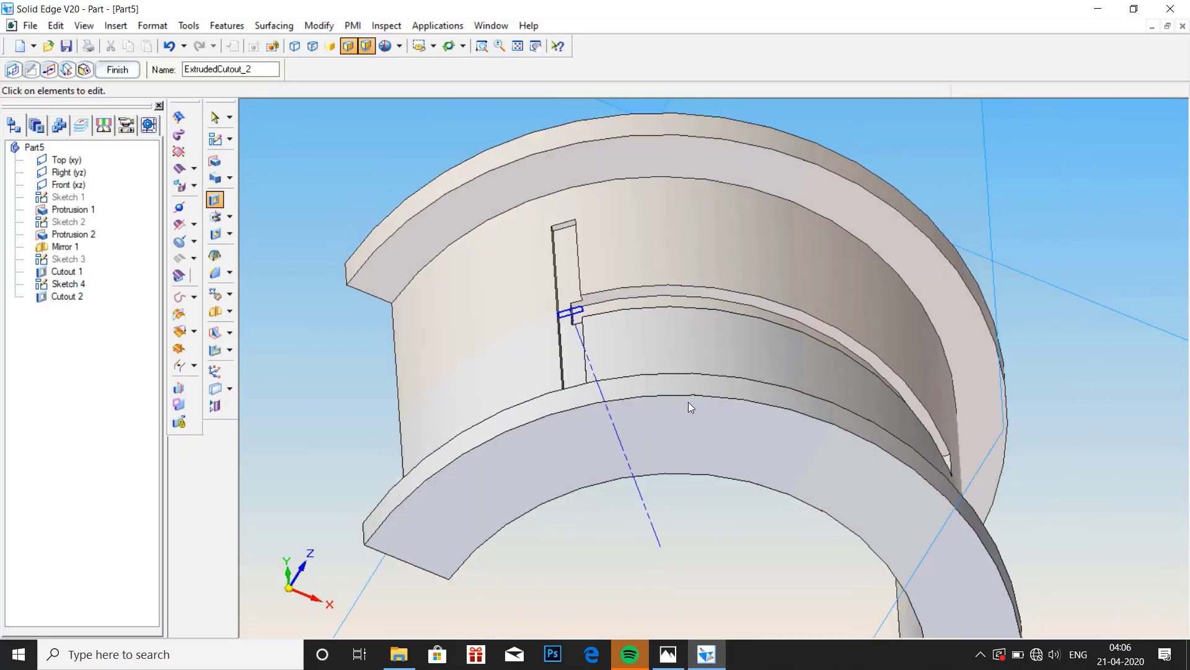
Start a pattern of the cross groove cutout and open its profile sketch on the front reference plane.
click(215, 294)
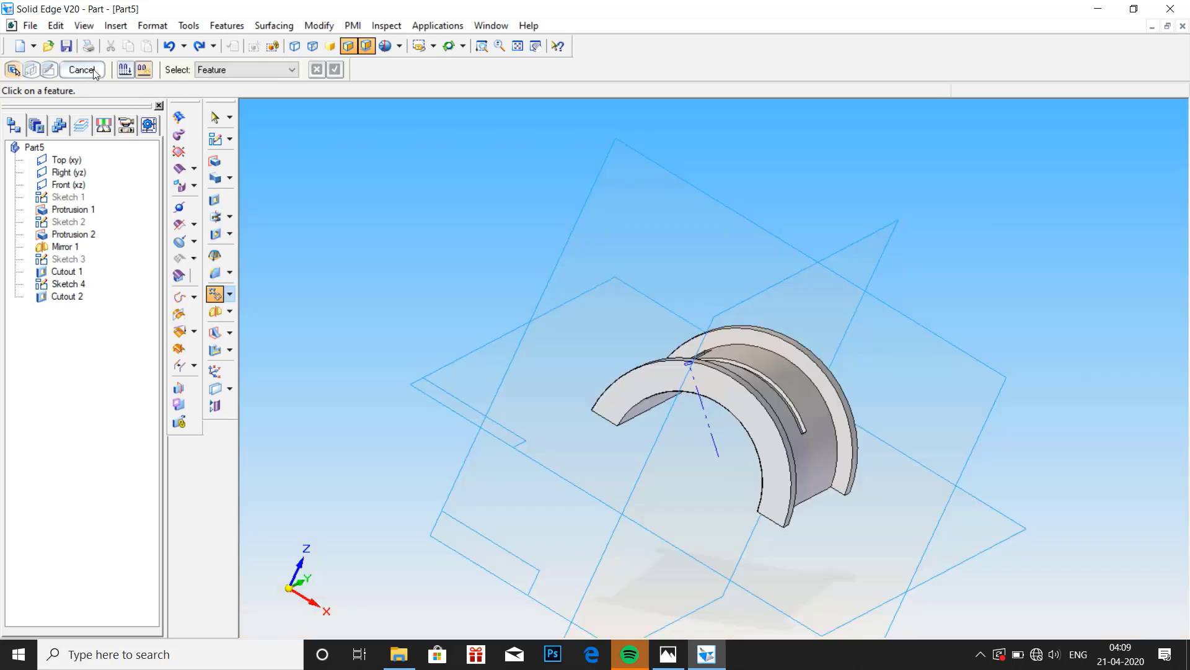
click(127, 72)
click(65, 297)
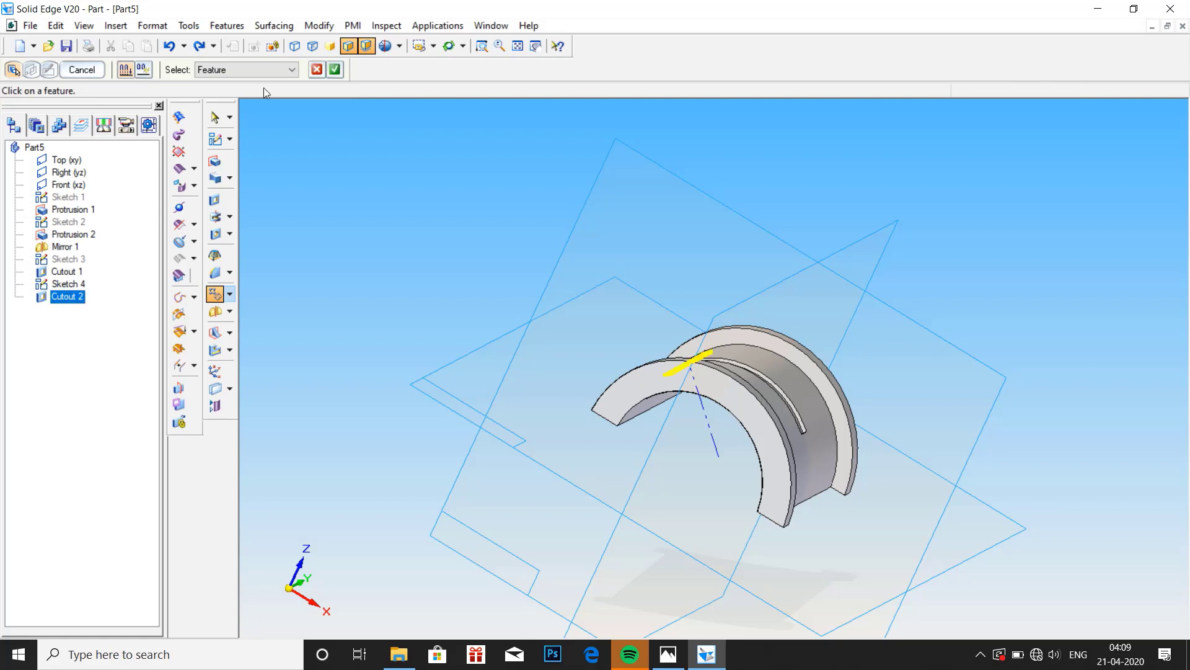
click(336, 69)
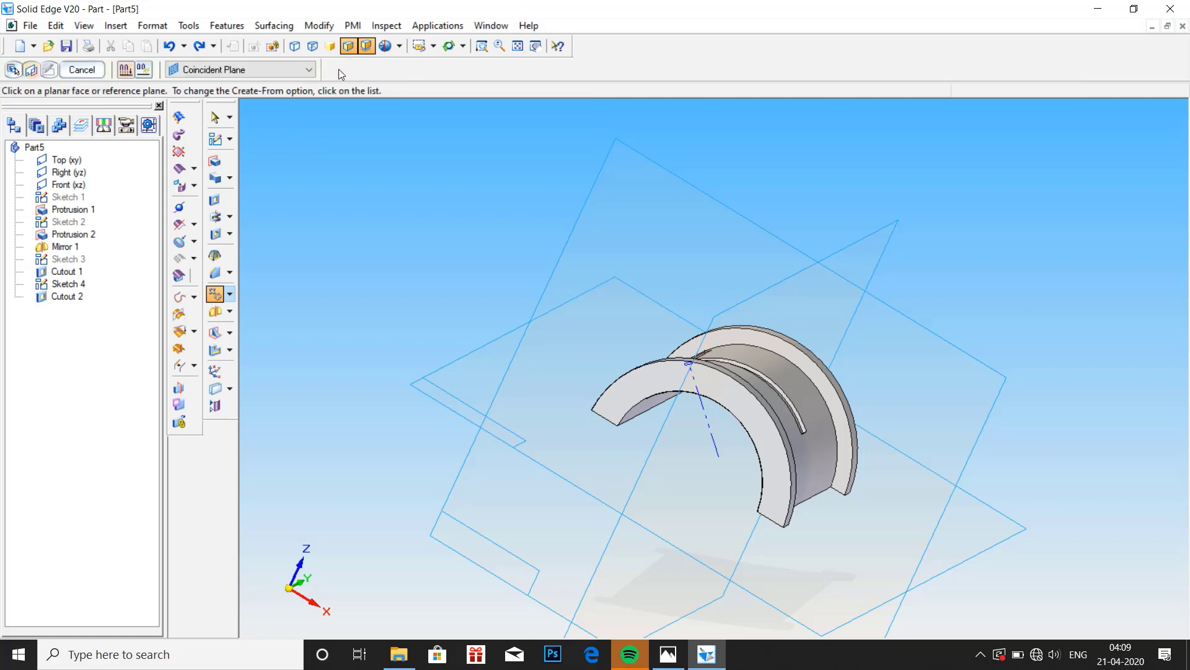
click(679, 192)
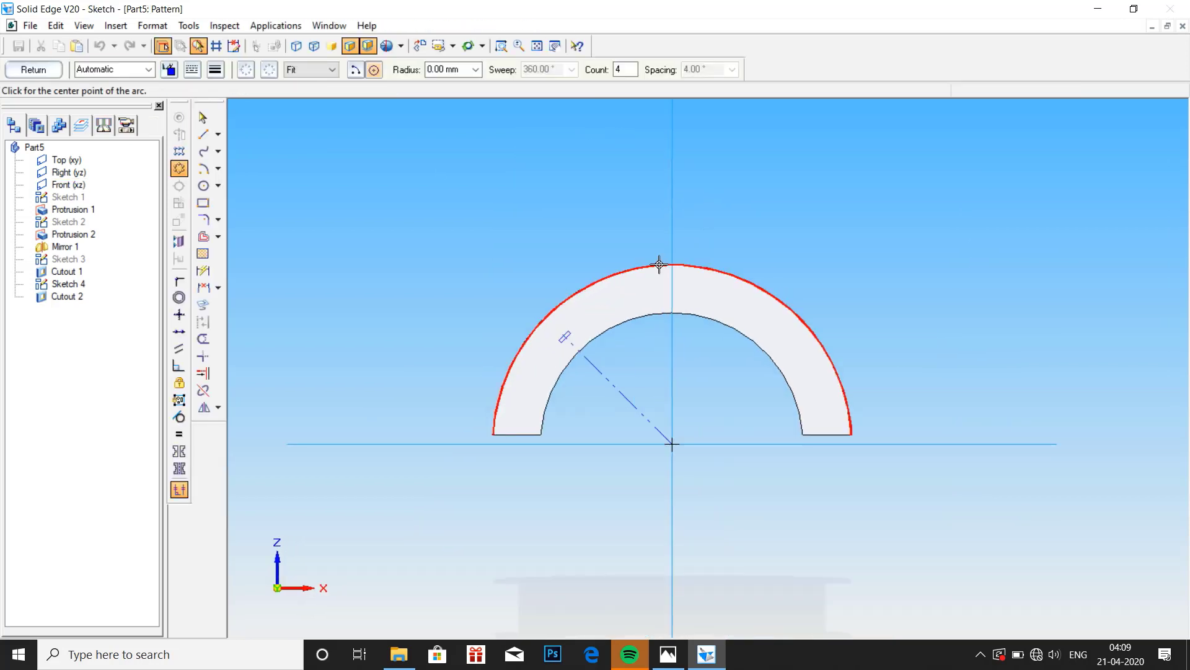
Make the circular pattern a partial arc with a radius of 24 mm.
click(357, 69)
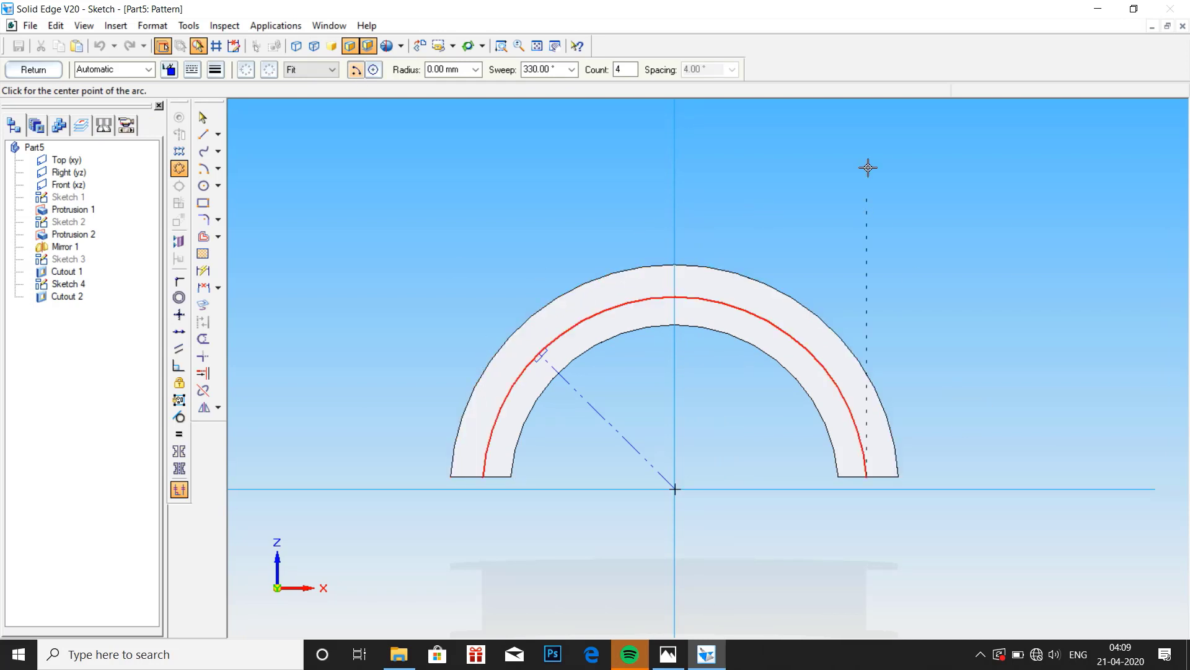
click(460, 72)
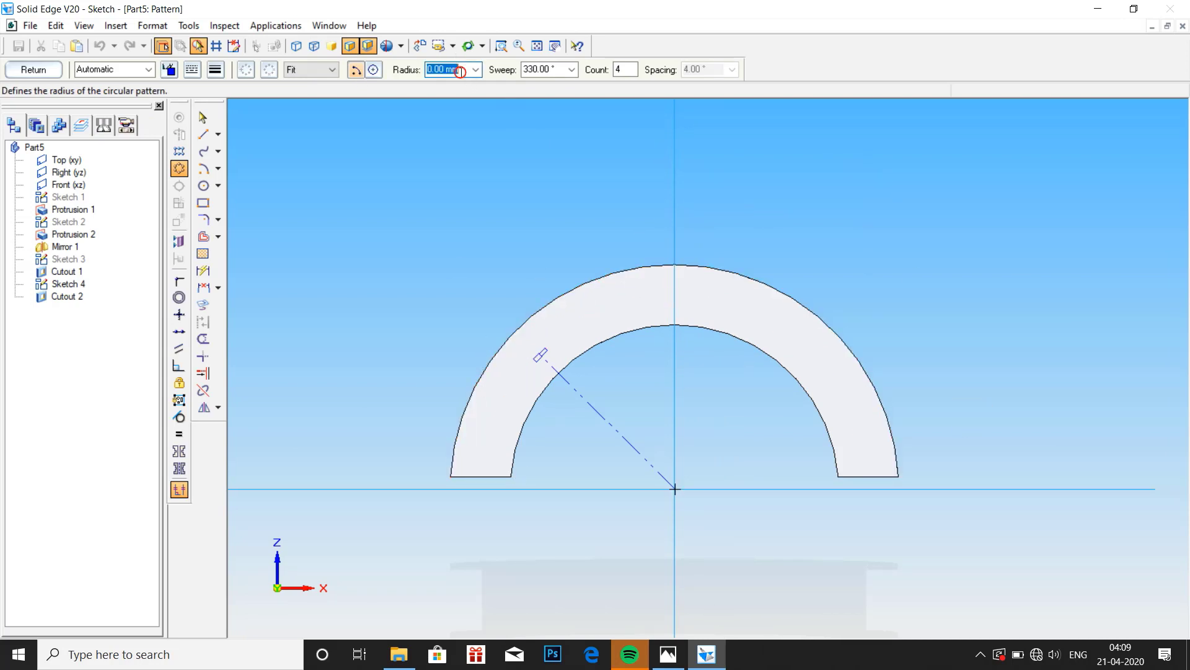
text(24)
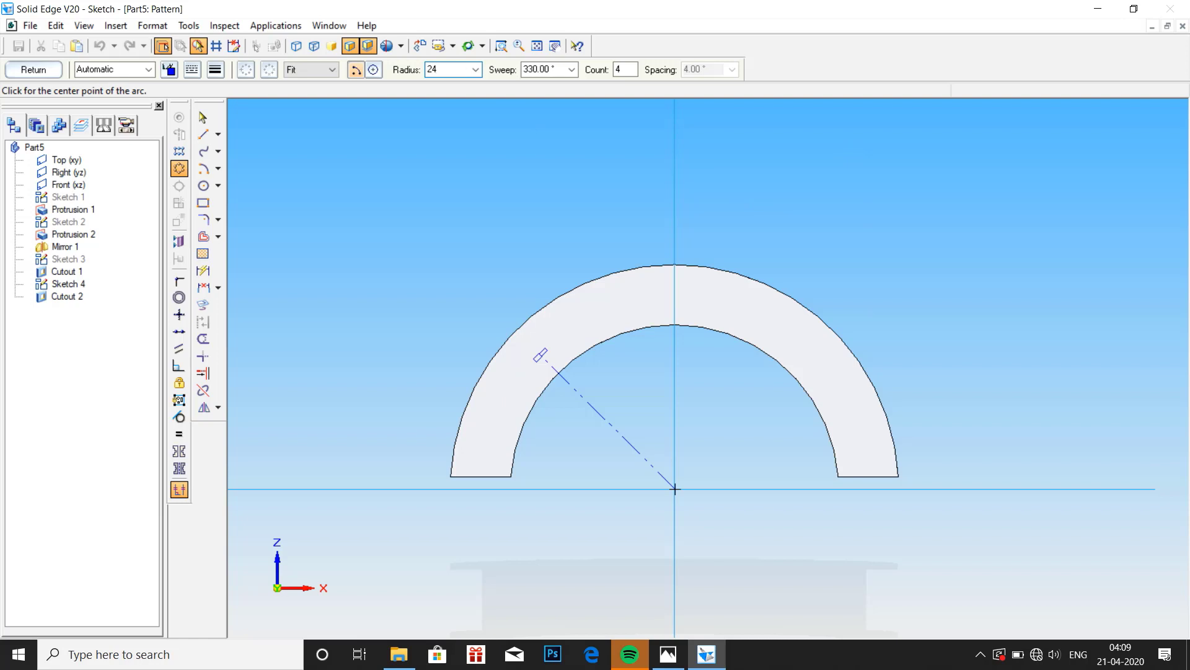
Check the groove angle on the reference drawing in Photos, and in Solid Edge set the pattern's sweep to 90° and count to 3.
click(558, 71)
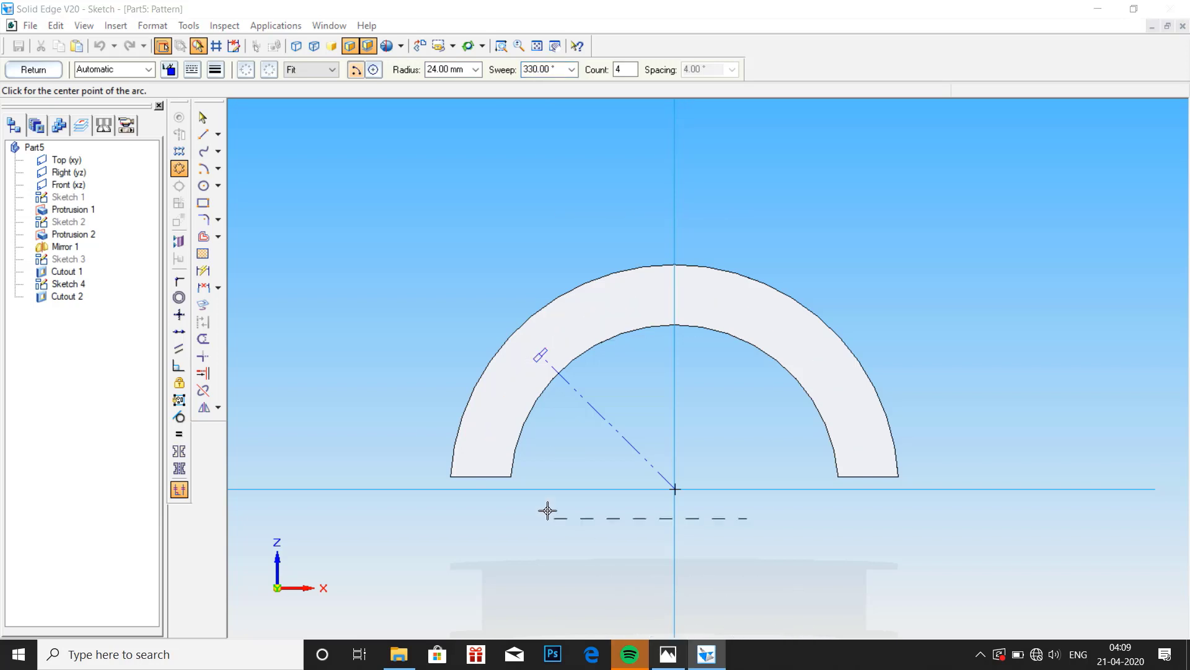
click(668, 654)
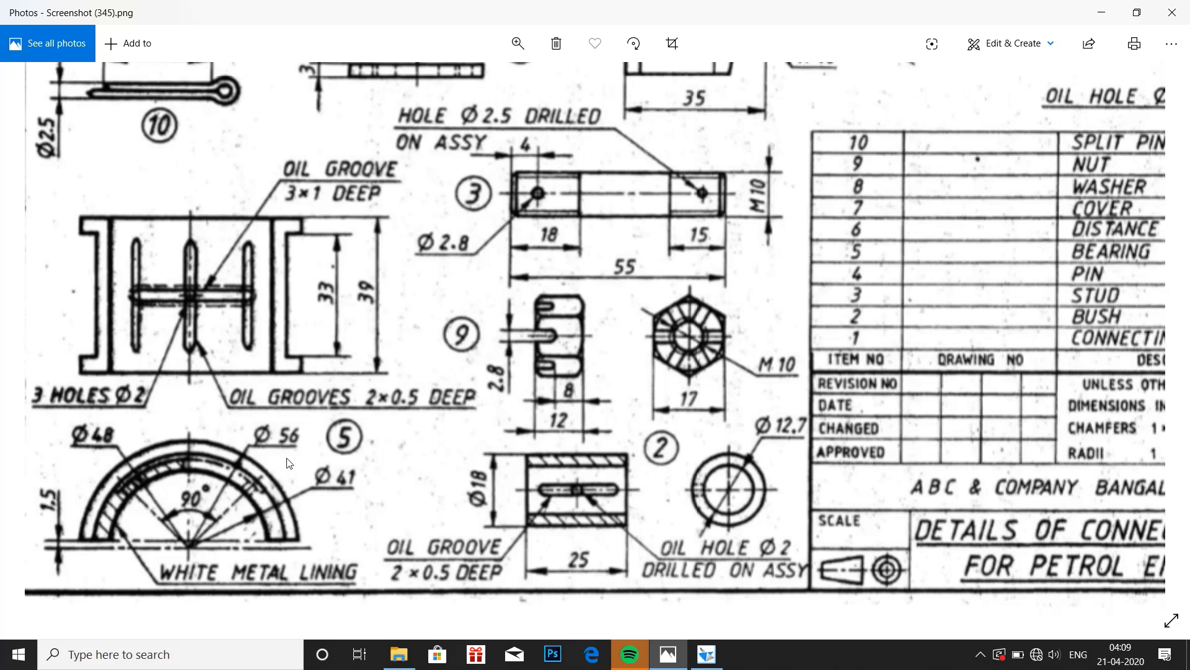
click(707, 654)
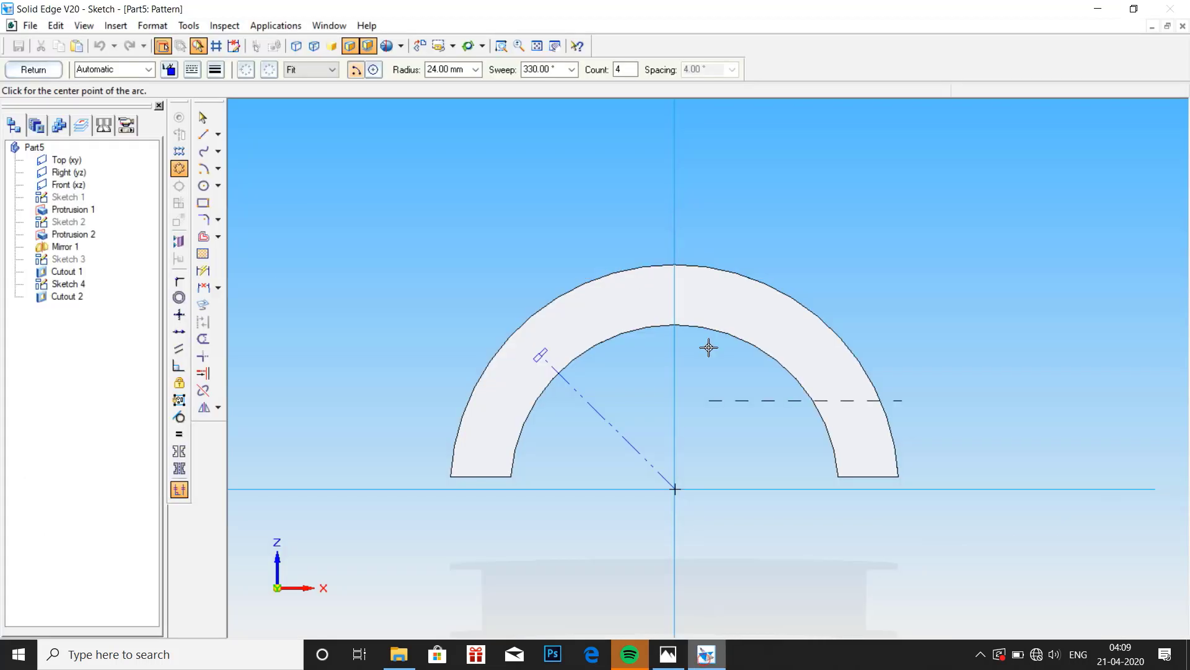
click(558, 67)
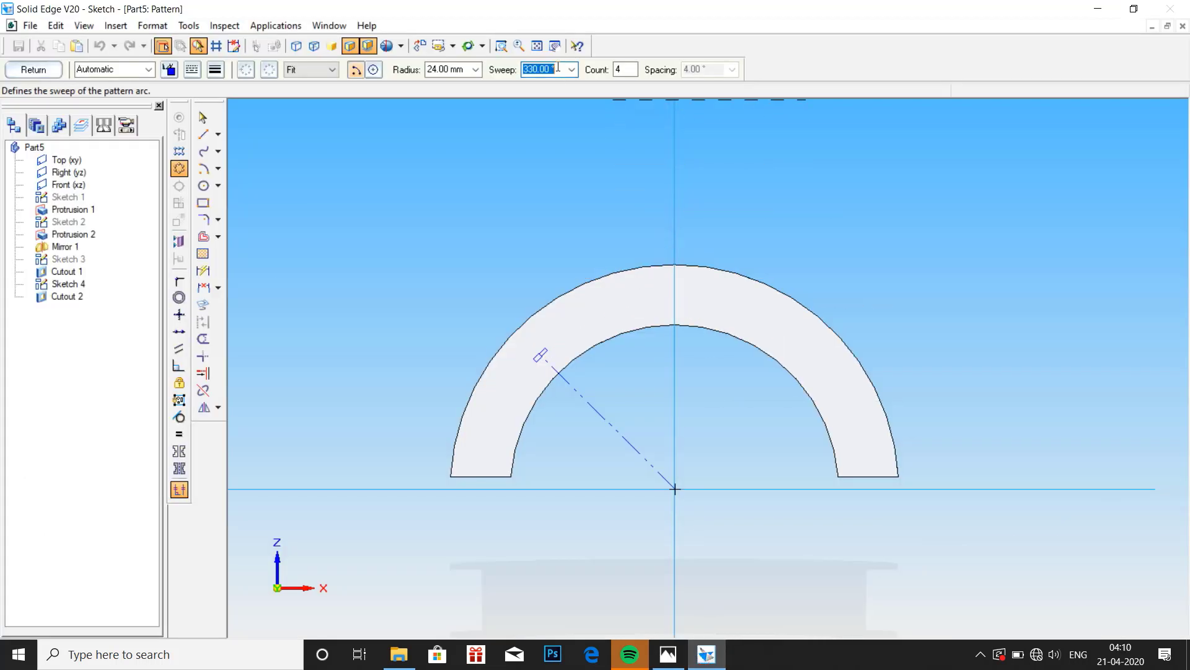
text(90)
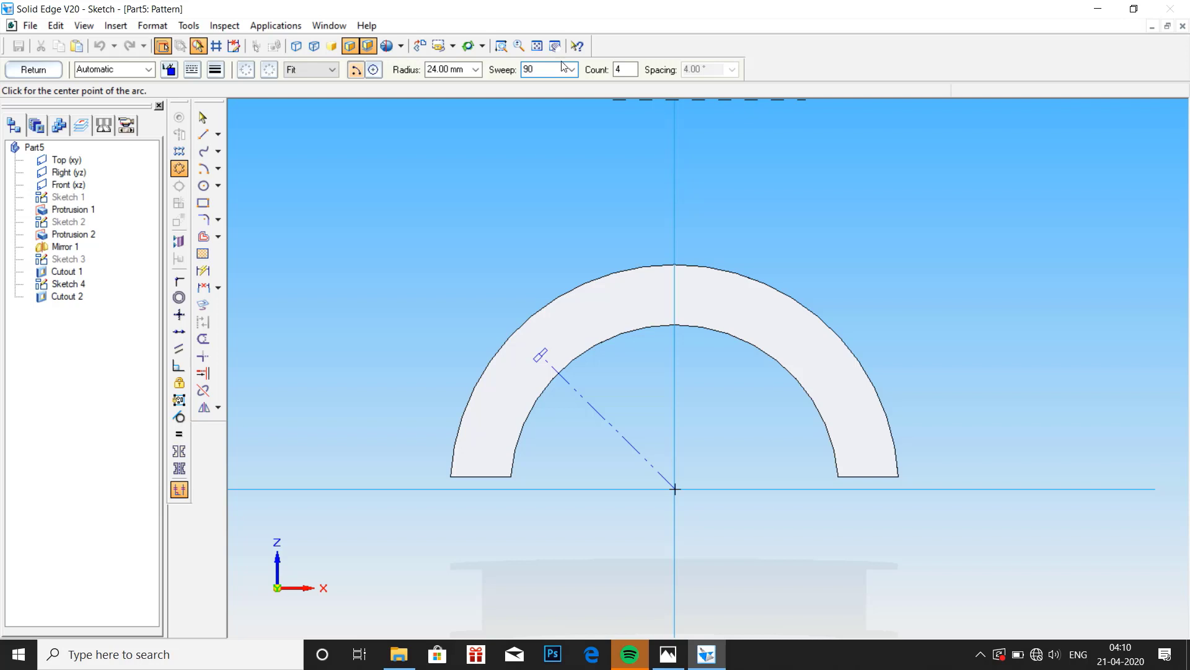
click(623, 69)
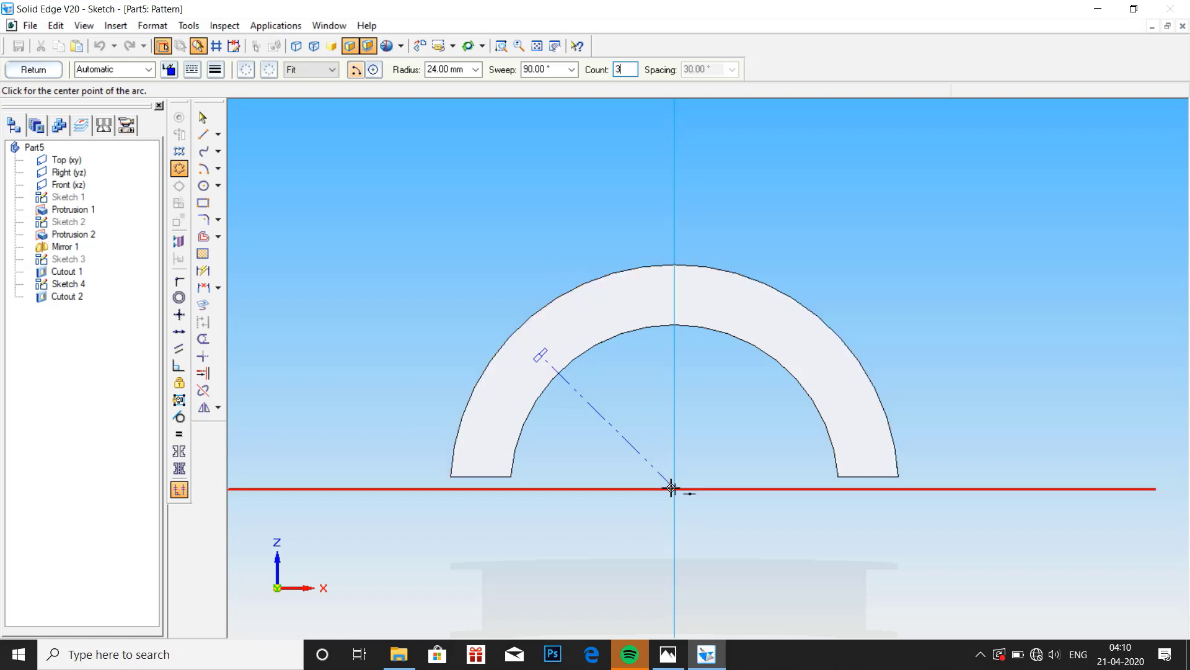
Place the pattern arc centred on the origin, starting opposite the groove profile across the vertical axis and running clockwise.
click(676, 489)
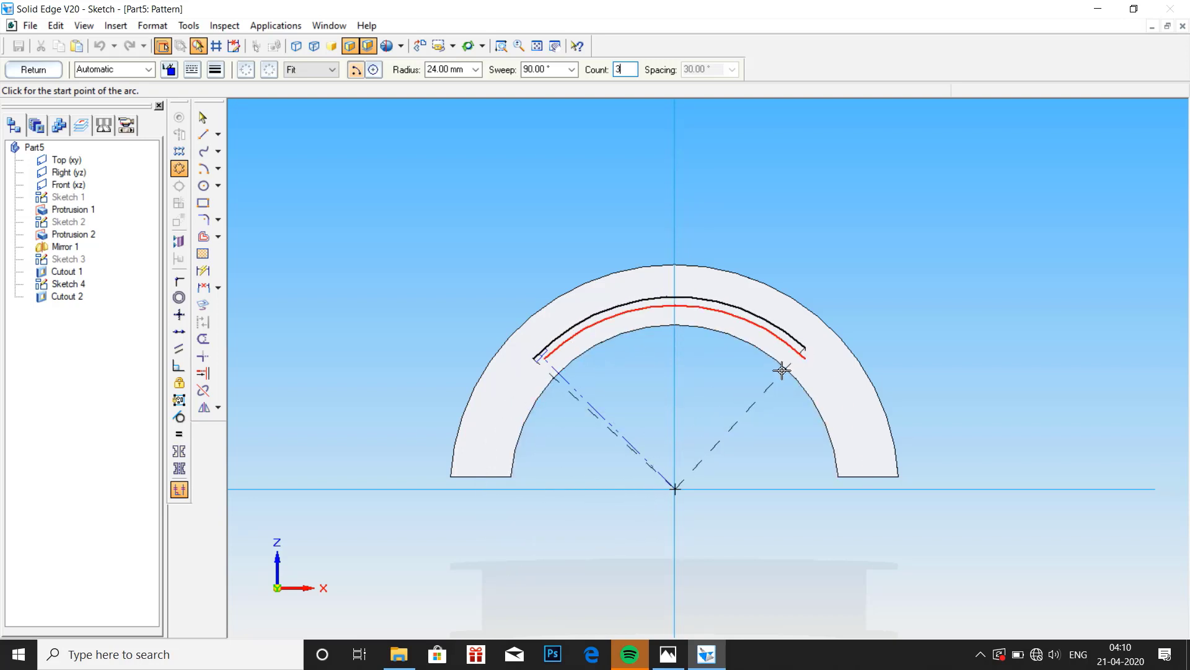
click(541, 355)
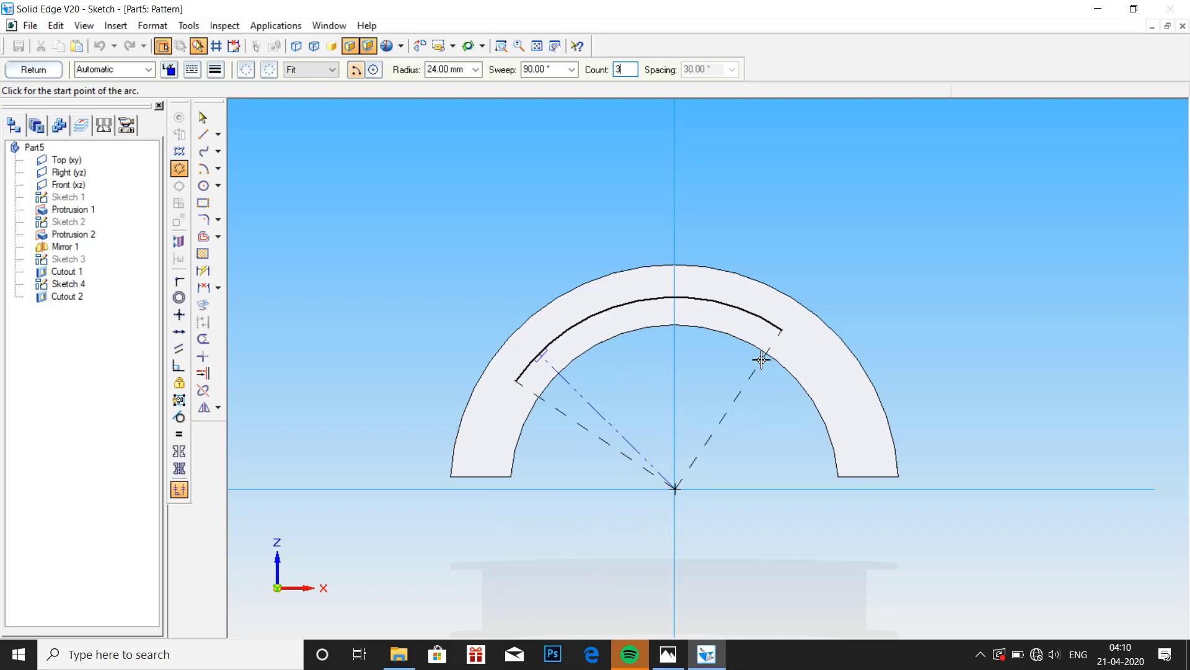
click(801, 354)
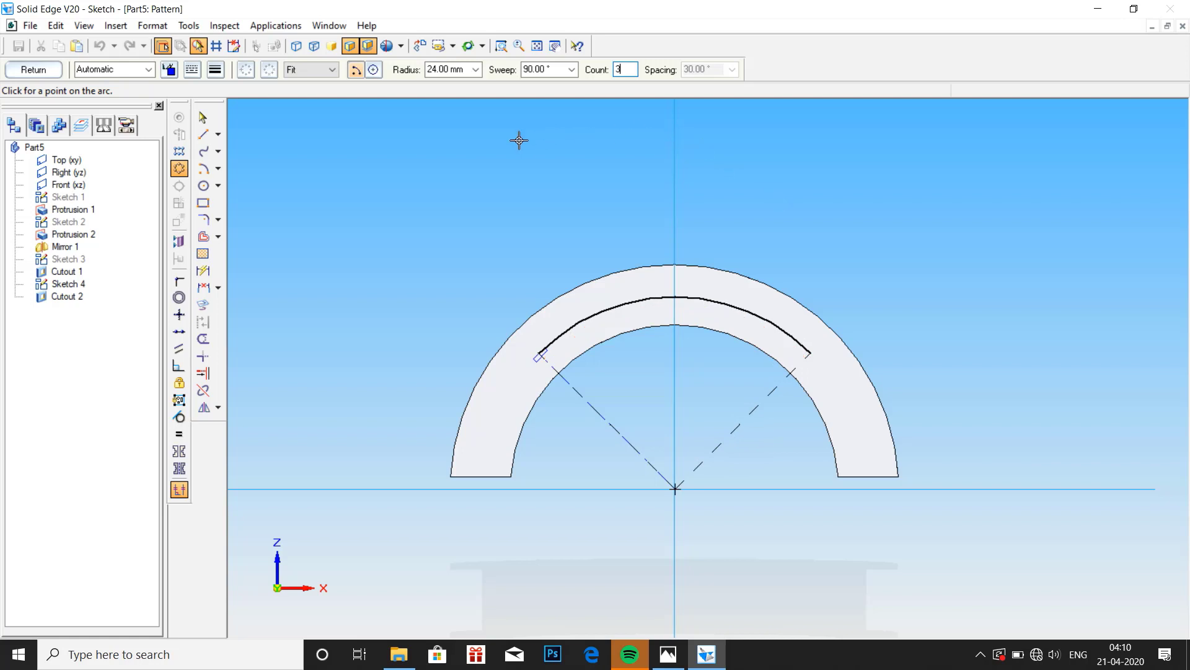
key(Return)
click(824, 361)
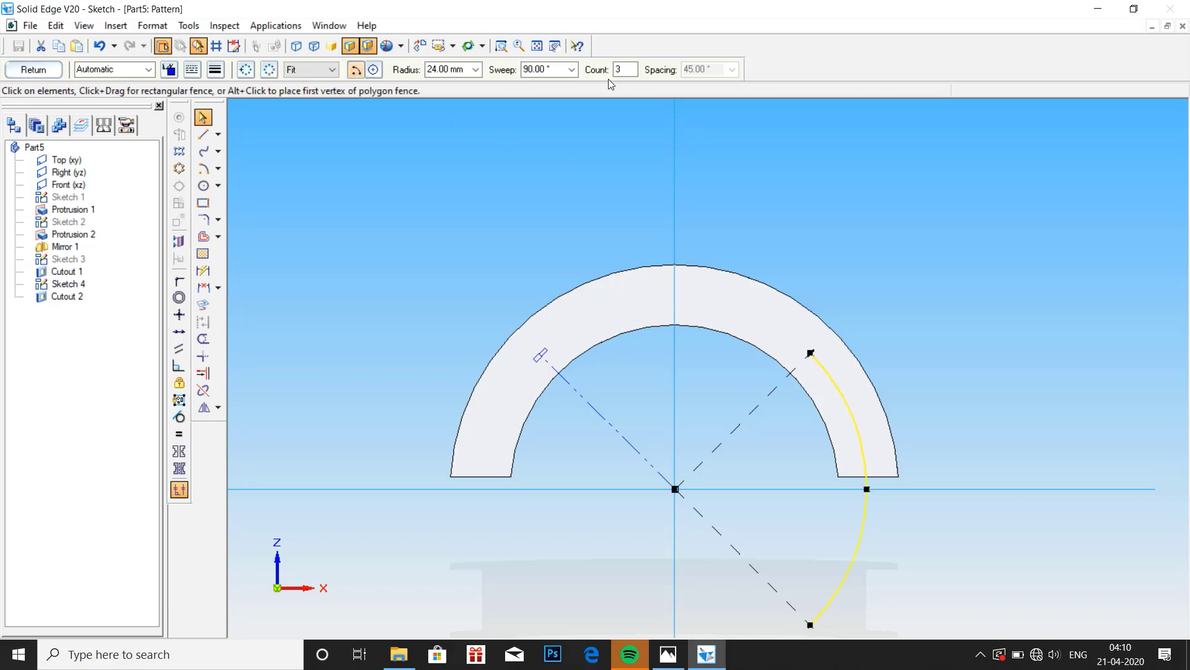
Keep the pattern spacing on Fit, leave the pattern sketch and finish the groove pattern.
click(554, 73)
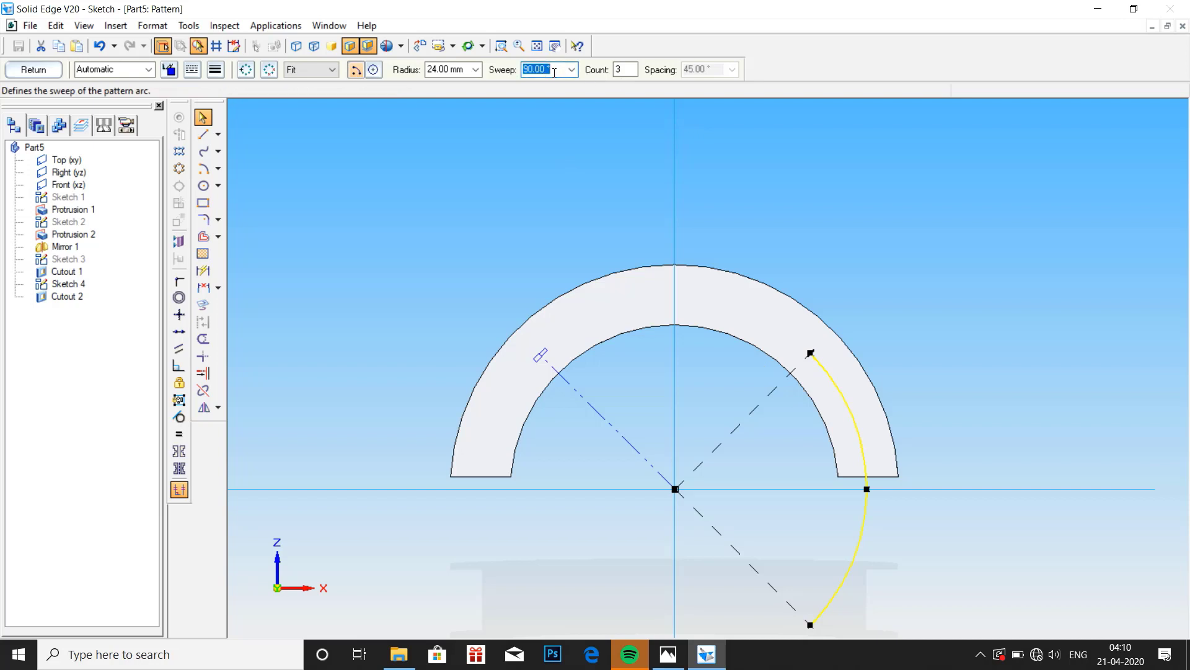
click(299, 71)
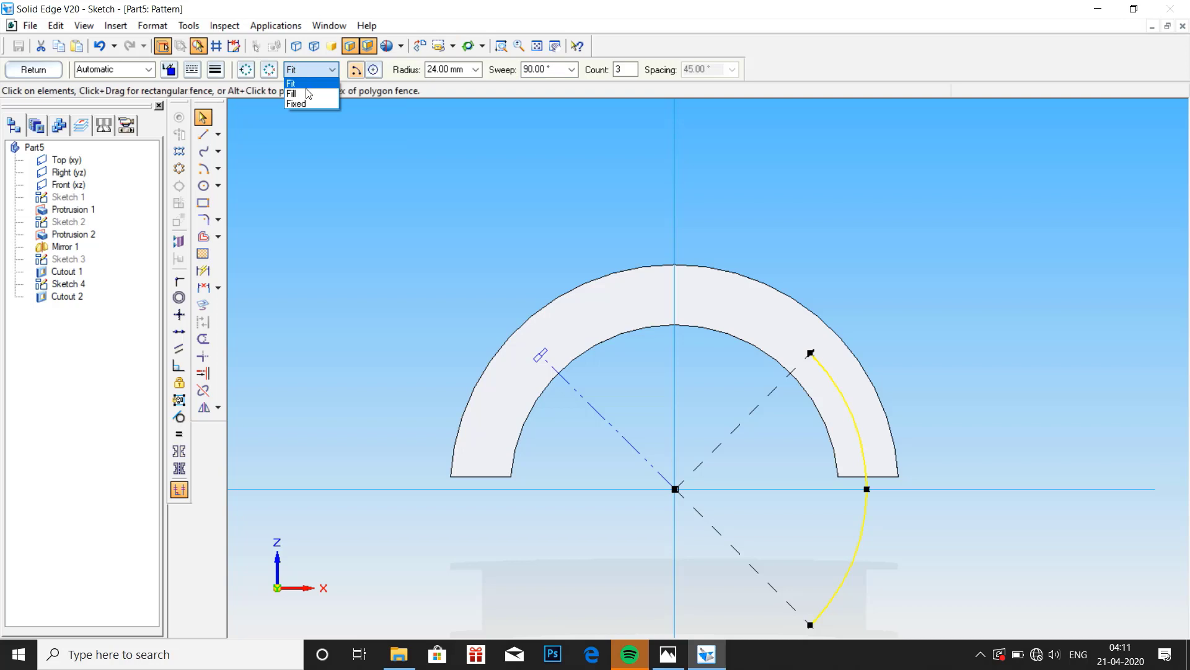
click(307, 83)
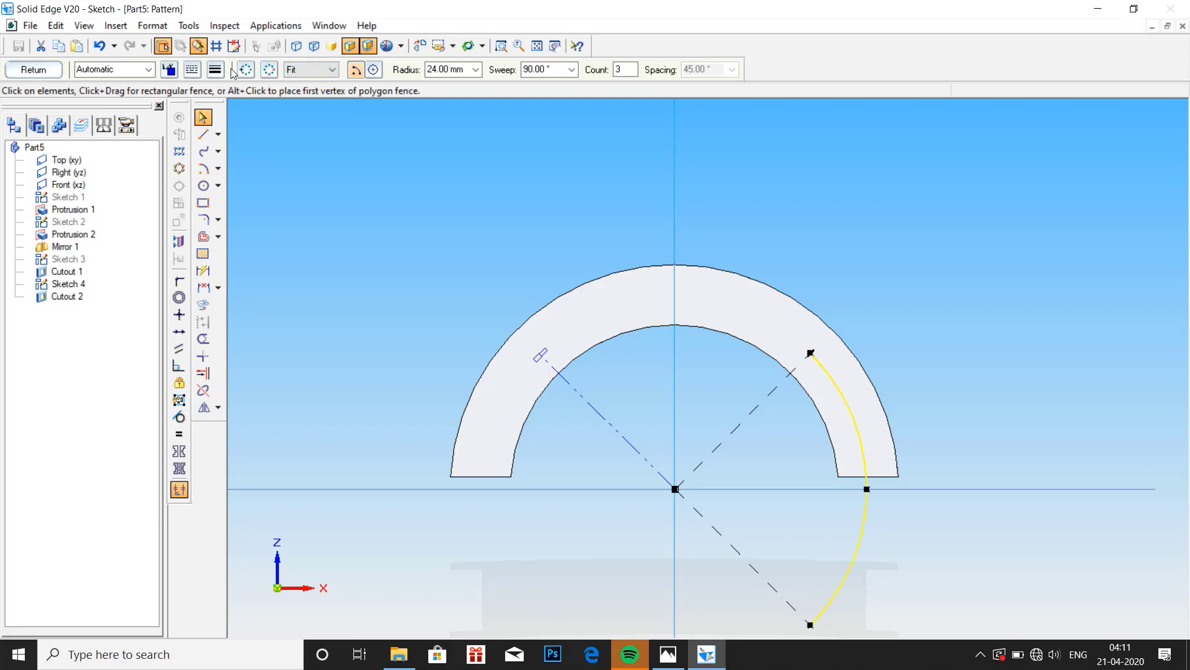
click(30, 70)
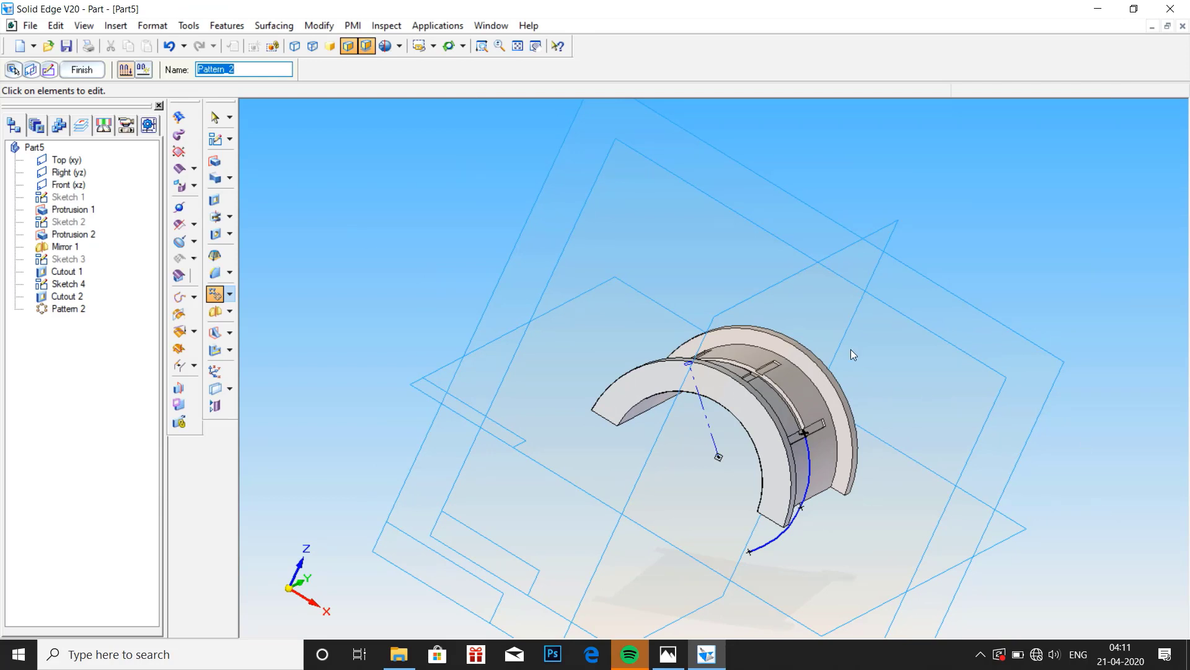
middle_drag(850, 348, 657, 370)
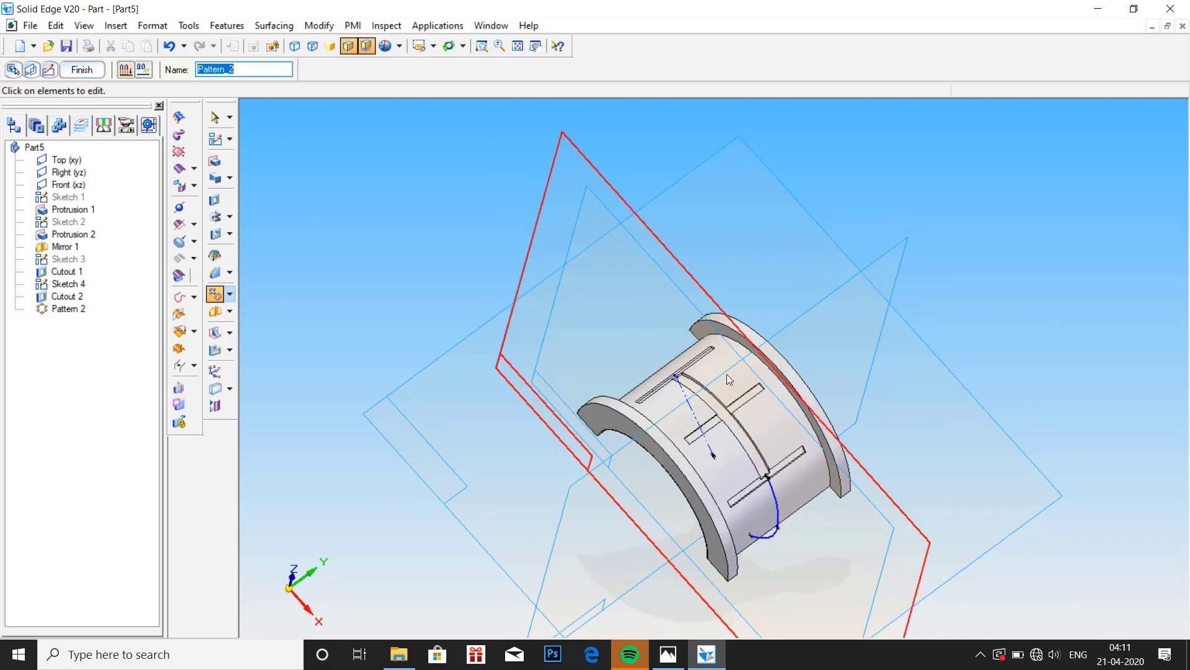
click(69, 76)
mouse_move(678, 403)
middle_down()
mouse_move(677, 335)
mouse_move(623, 318)
mouse_move(715, 367)
mouse_move(691, 398)
middle_up()
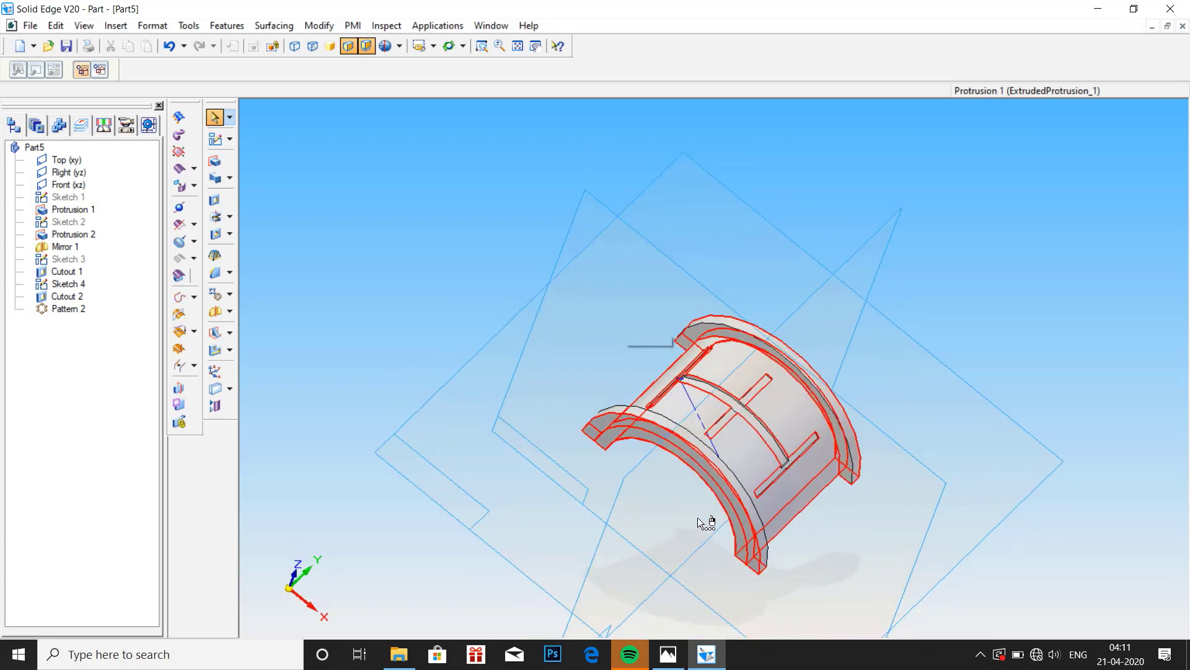
Check the hole callout on the reference drawing in Photos, and in Solid Edge create a parallel plane 24 mm above the Top (xy) plane.
click(669, 654)
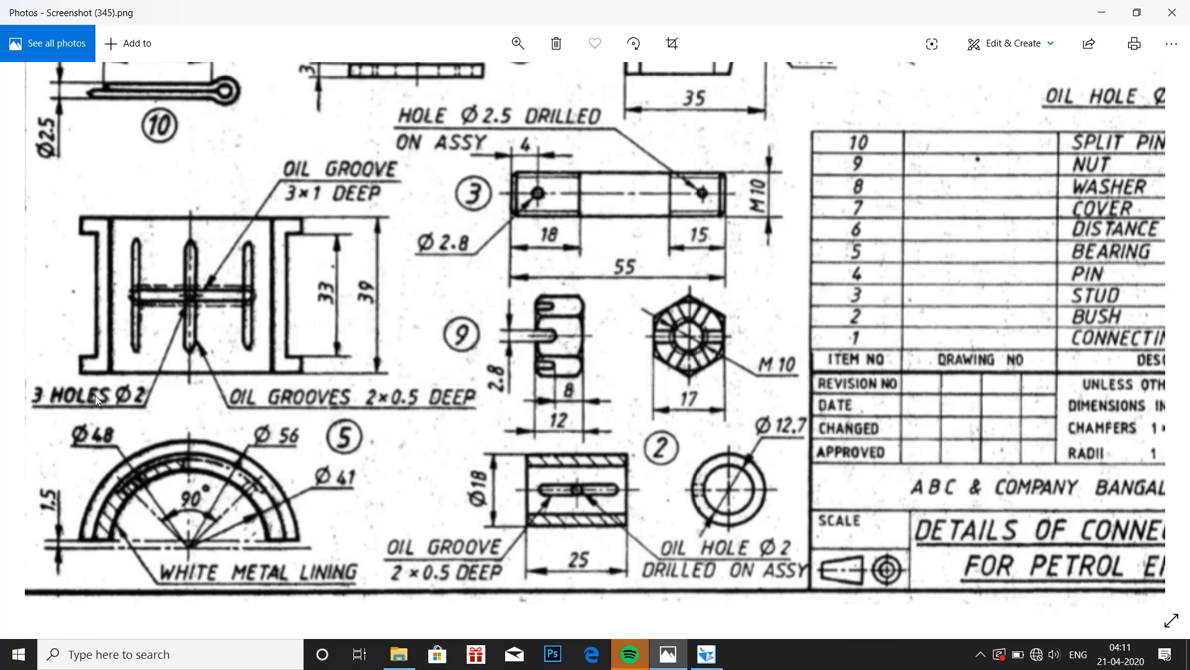
key(alt+Tab)
click(229, 389)
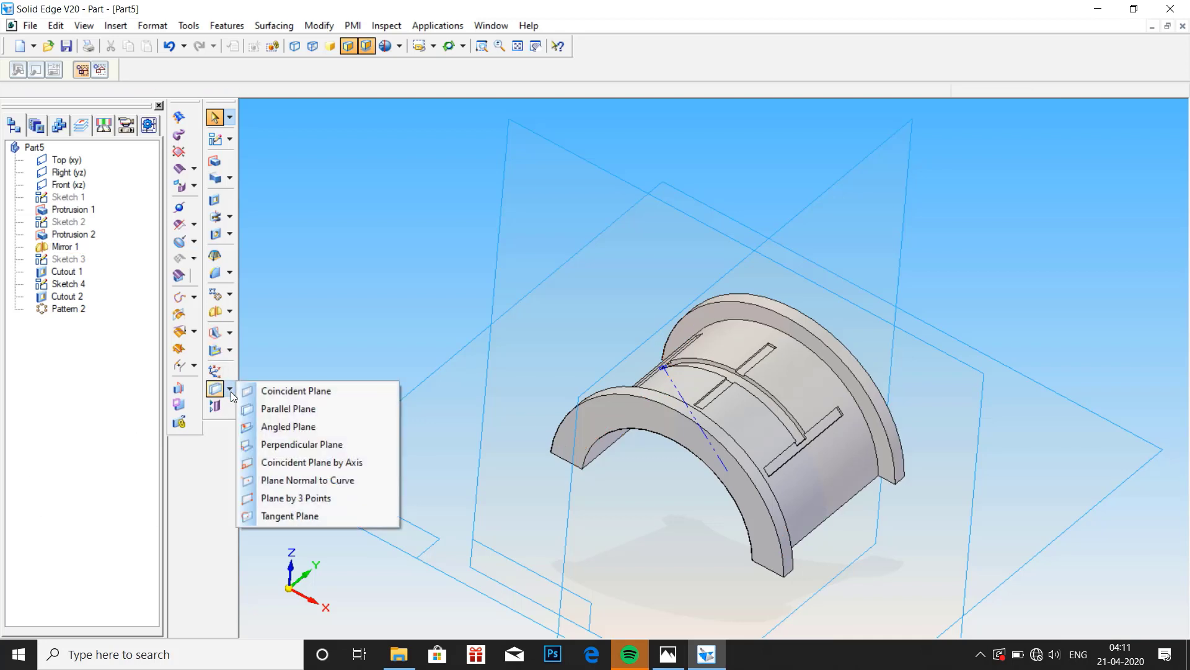
click(286, 409)
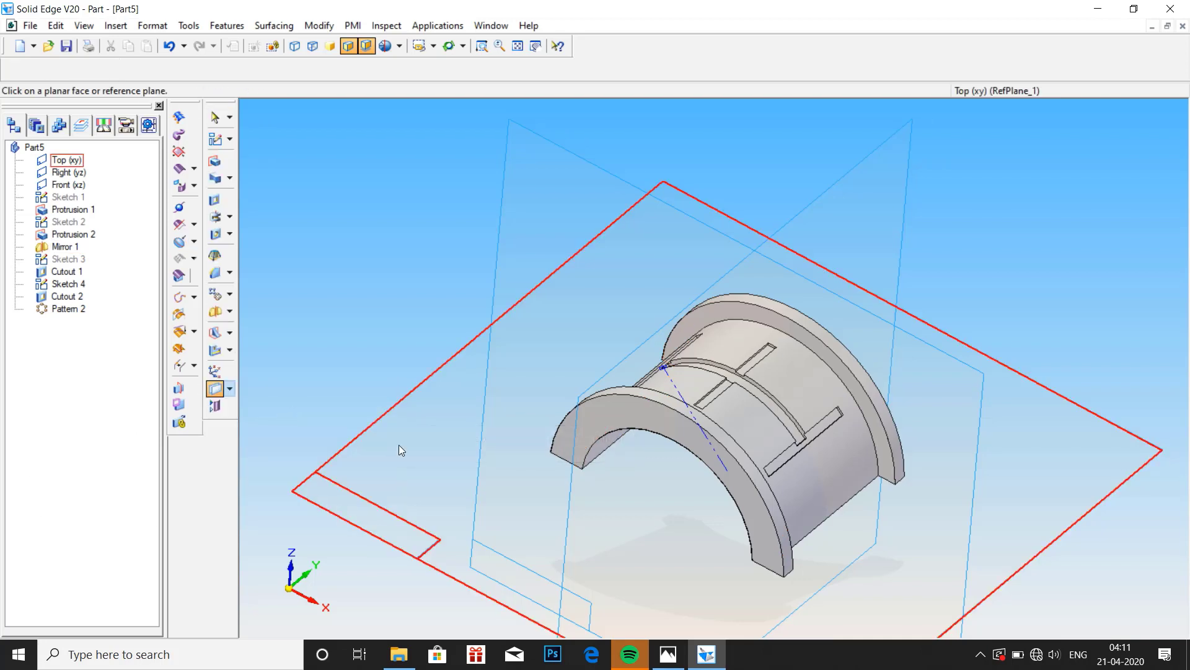
click(399, 445)
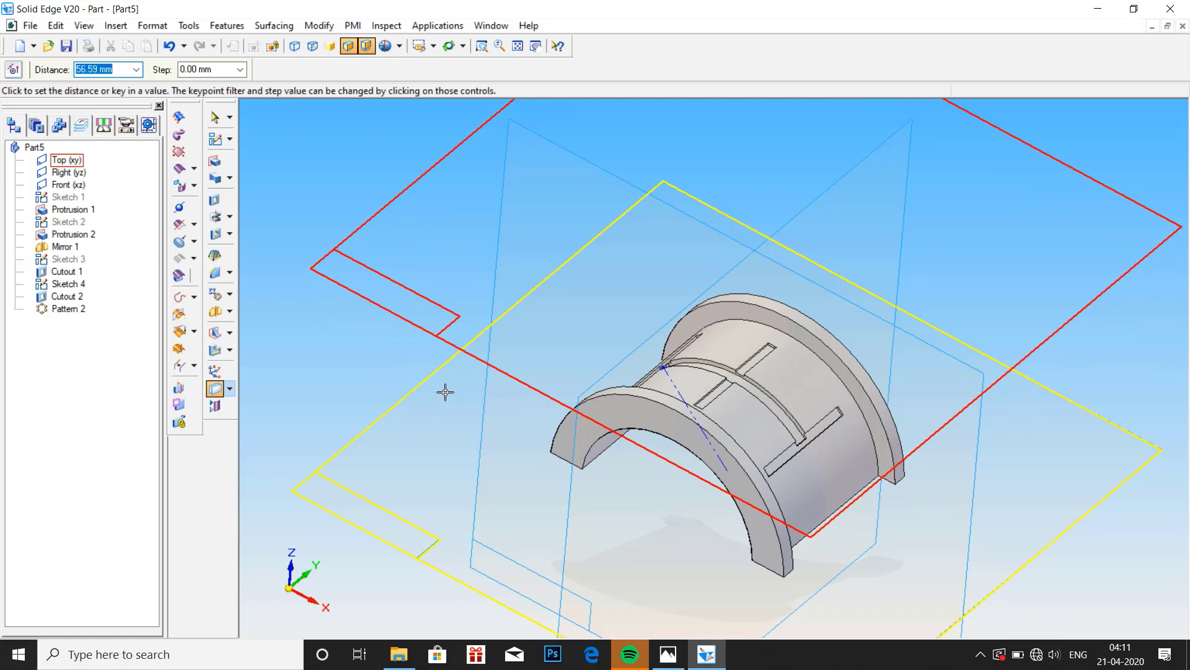
text(24)
key(Return)
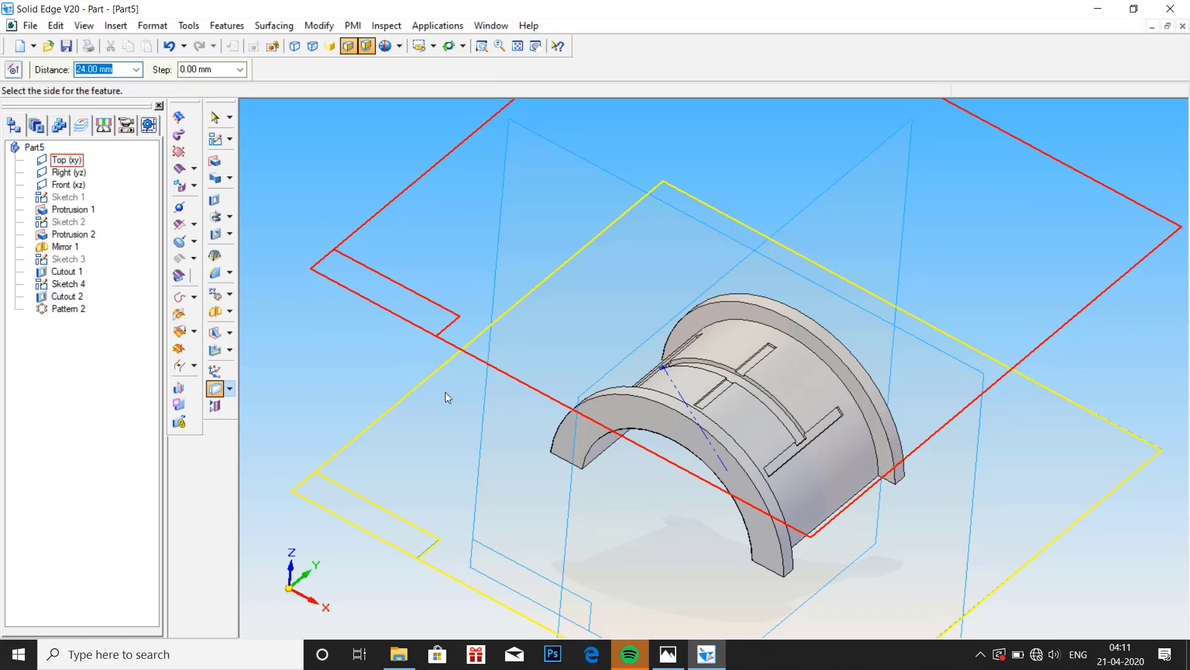
click(382, 385)
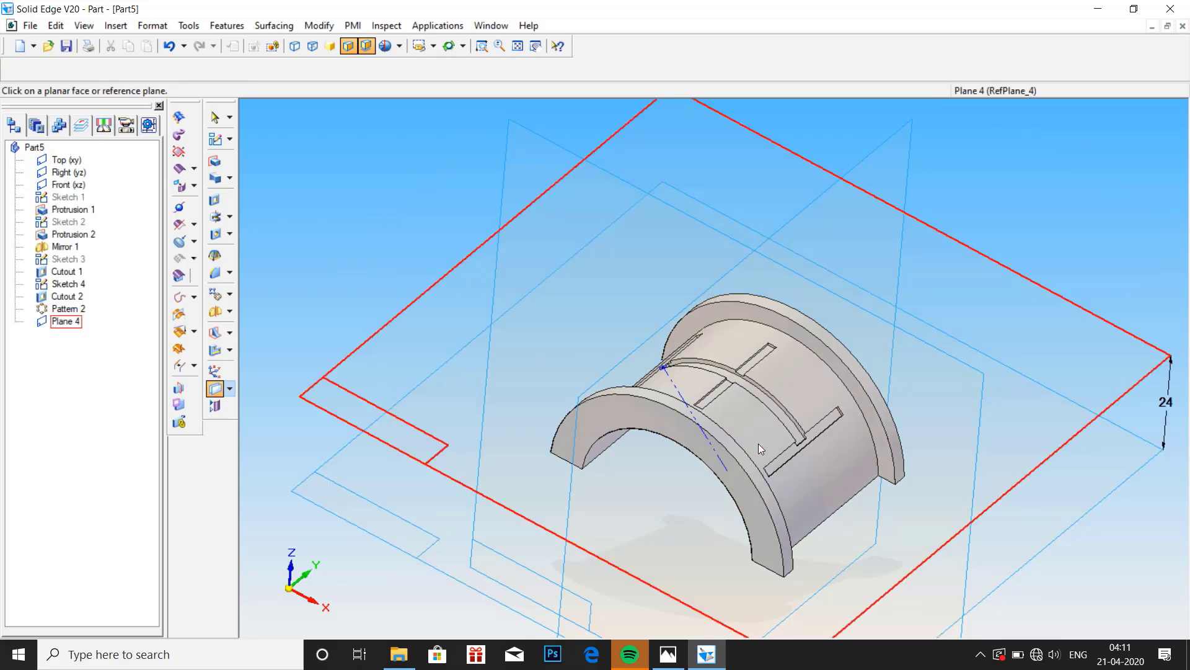
Start a sketch on the new offset plane and check the bearing's hole diameter on the reference drawing in Photos before returning to Solid Edge.
key(ctrl+r)
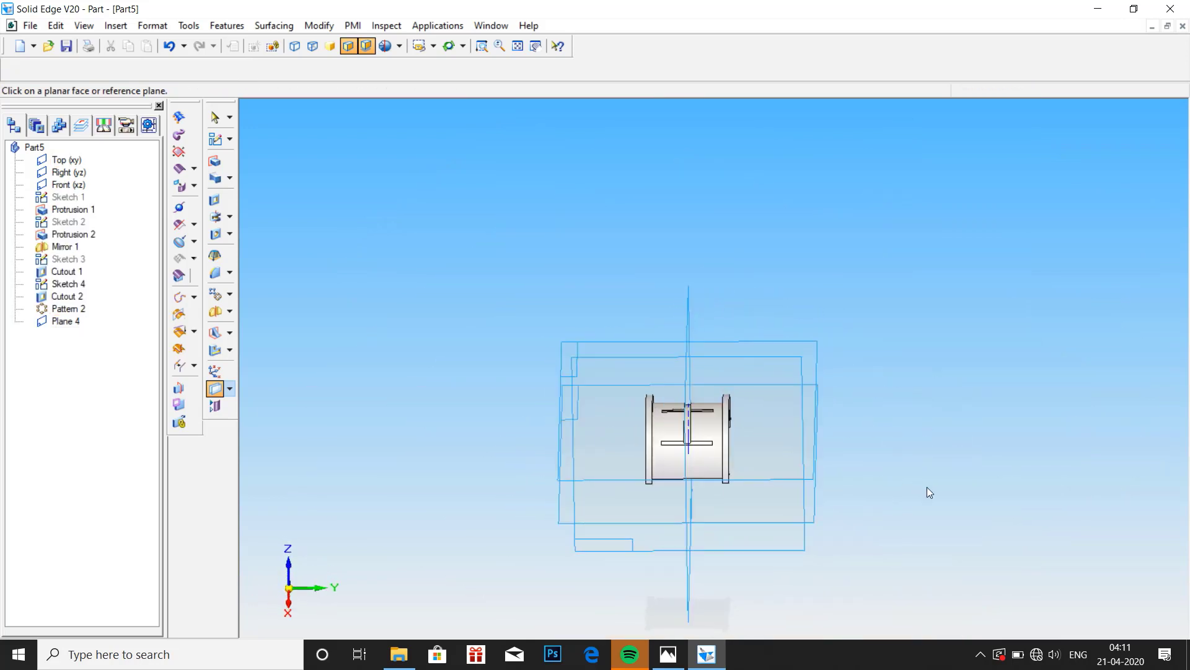
middle_drag(927, 486, 1004, 455)
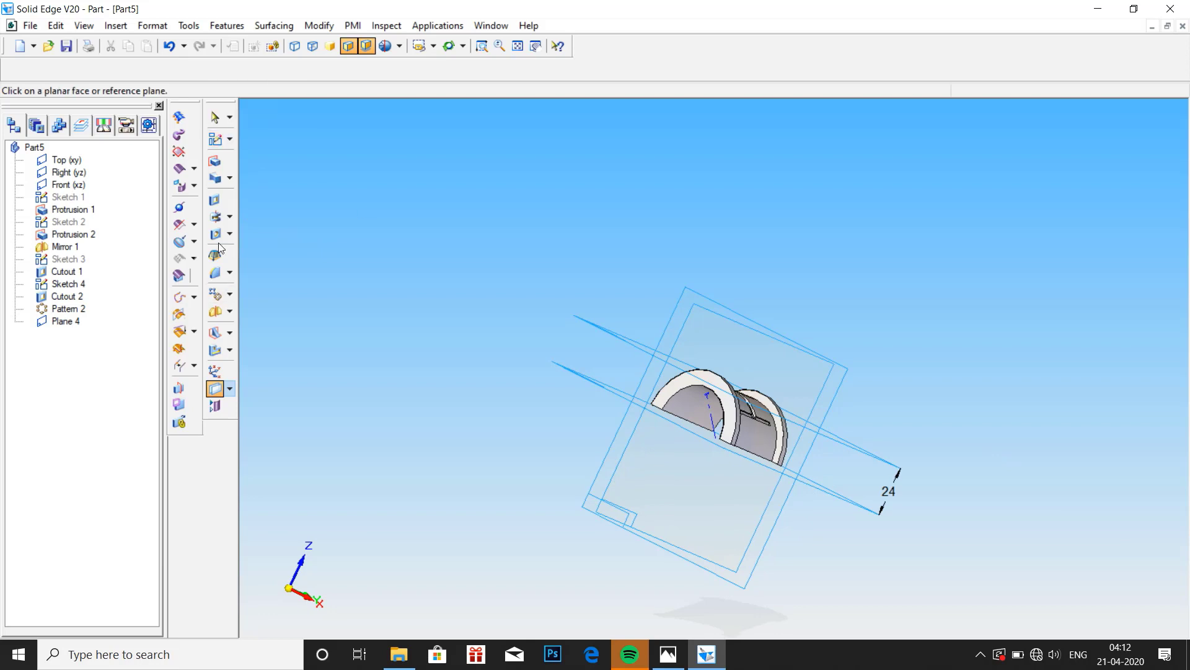
click(218, 143)
click(615, 336)
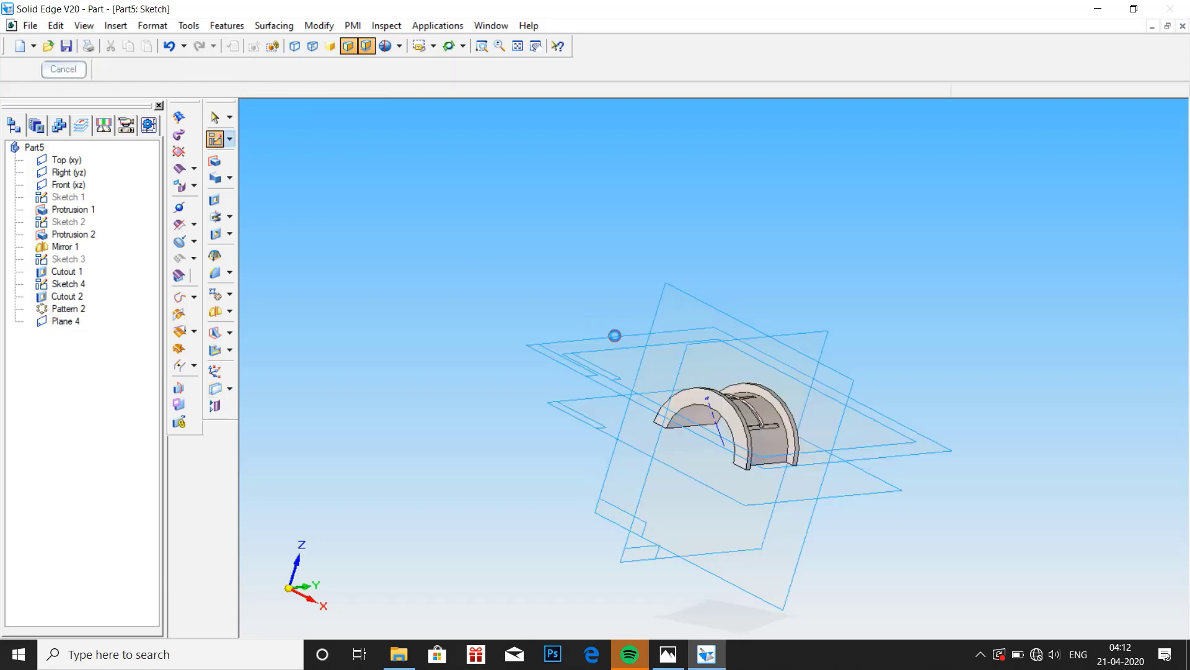
scroll(698, 368, up, 5)
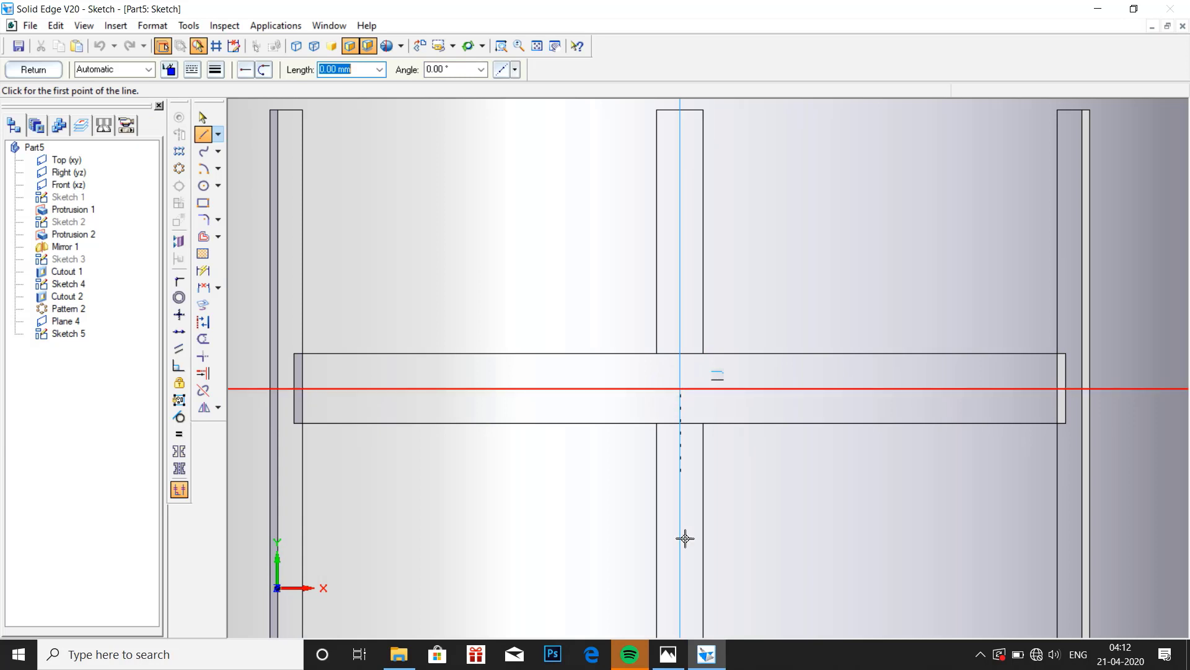
click(669, 654)
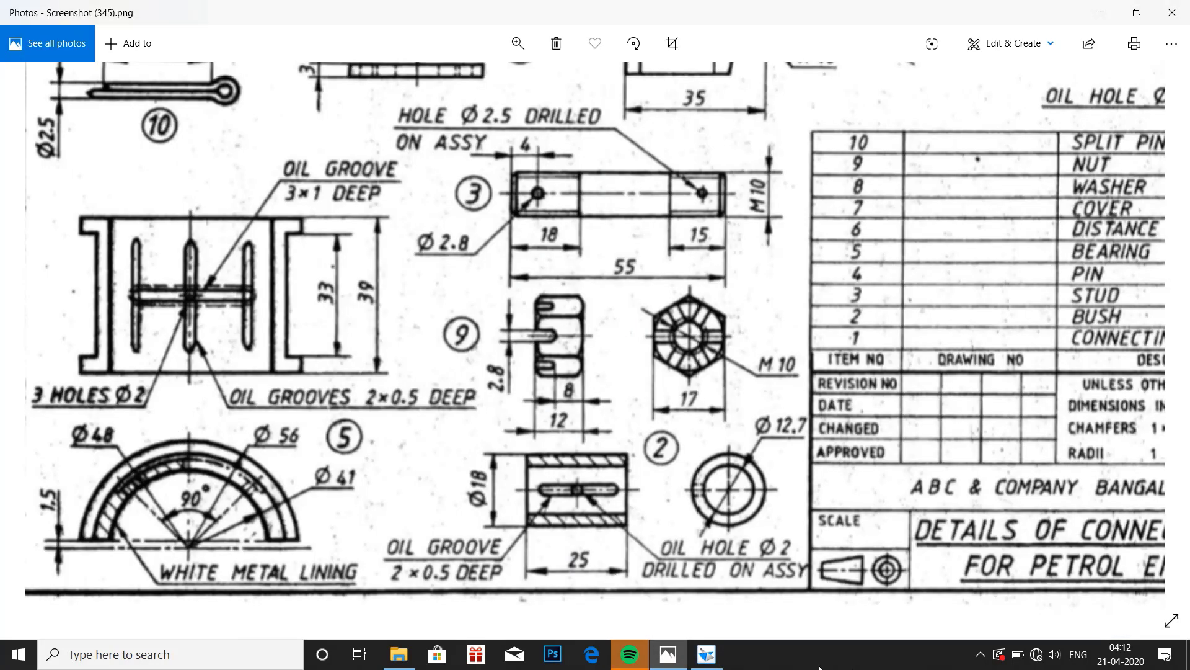
click(707, 654)
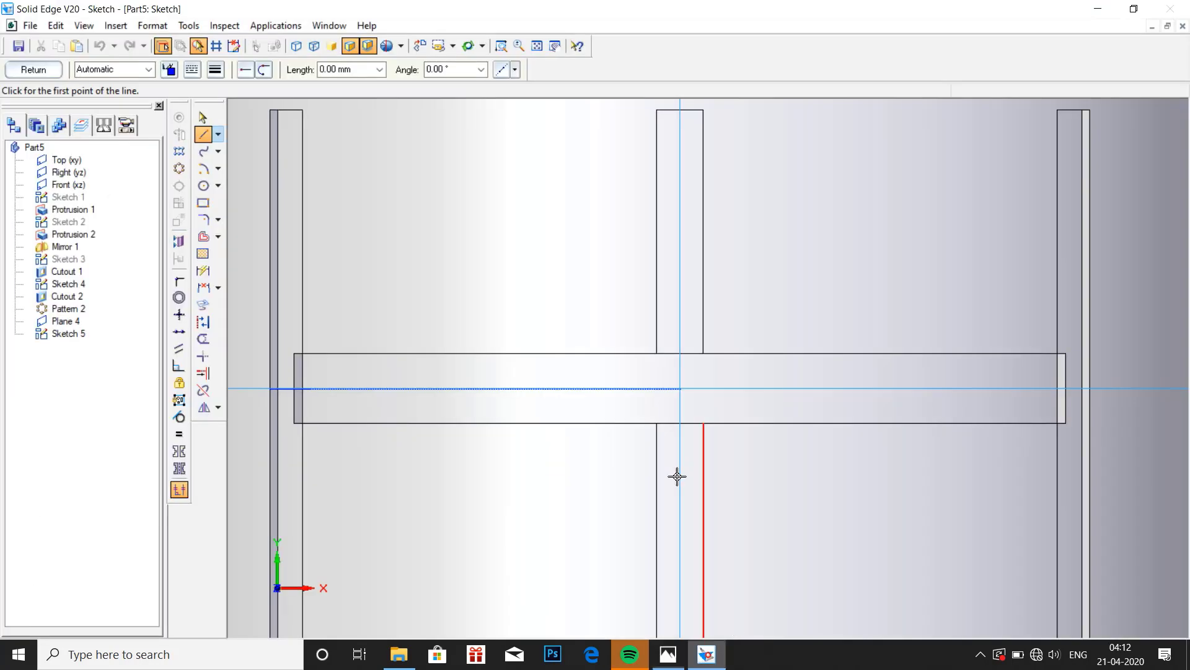
Draw a 2 mm diameter circle centred on the origin, where the middle grooves cross, and finish the sketch.
click(680, 388)
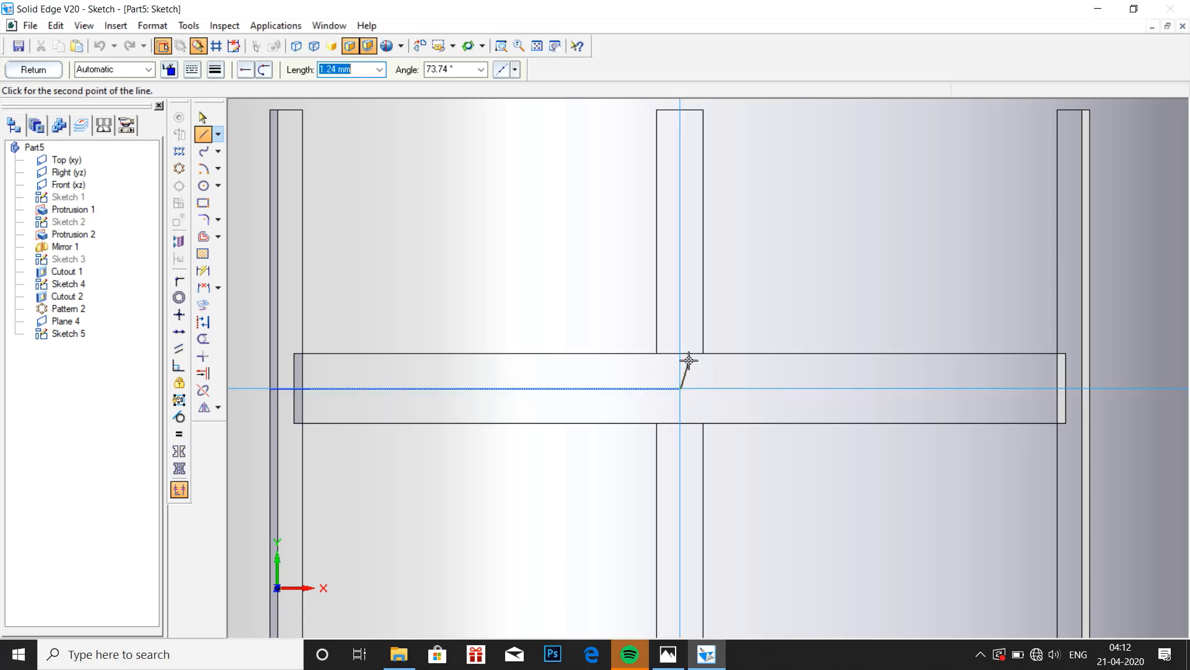
key(Escape)
click(203, 185)
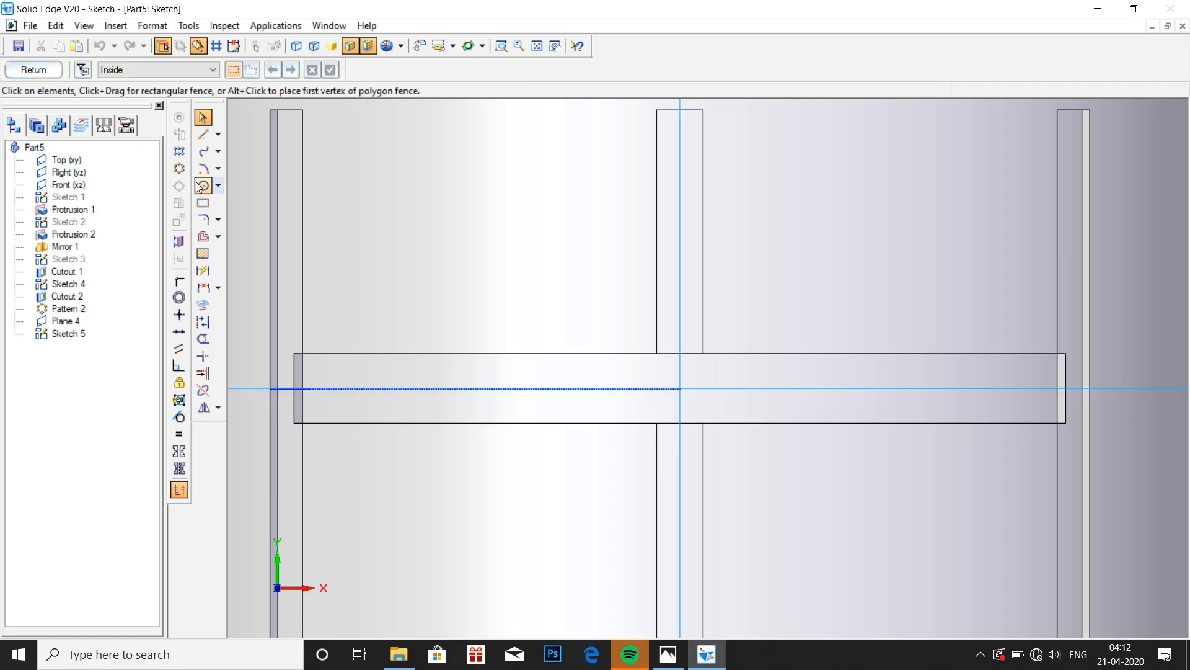
click(680, 387)
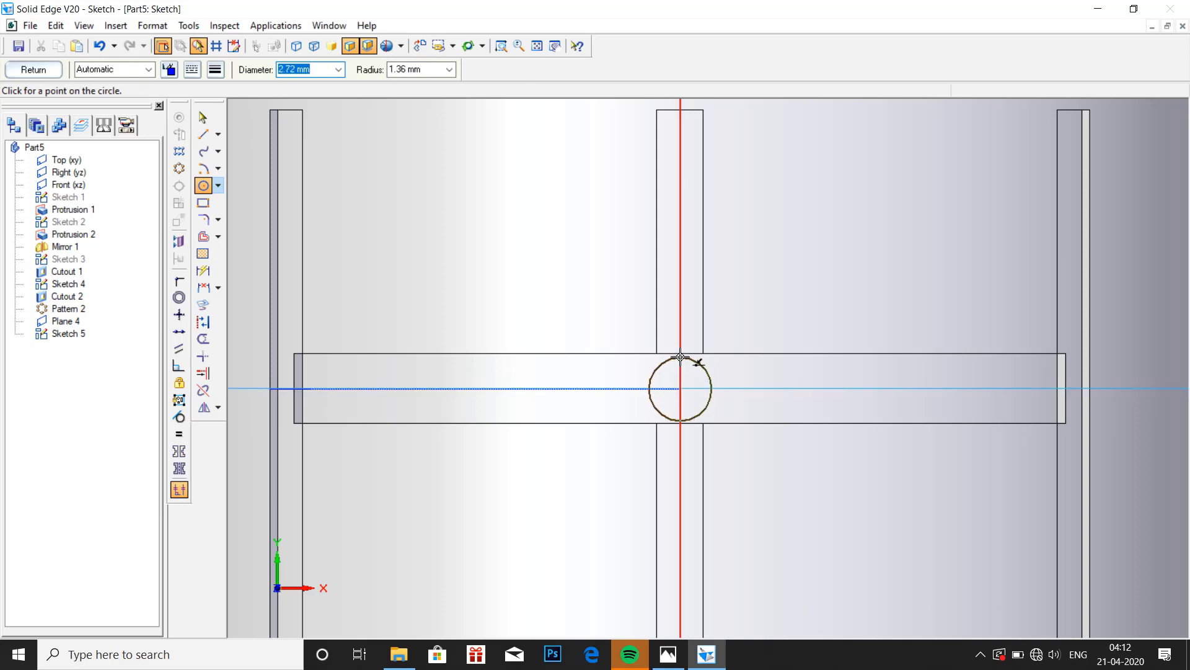
text(2)
key(Tab)
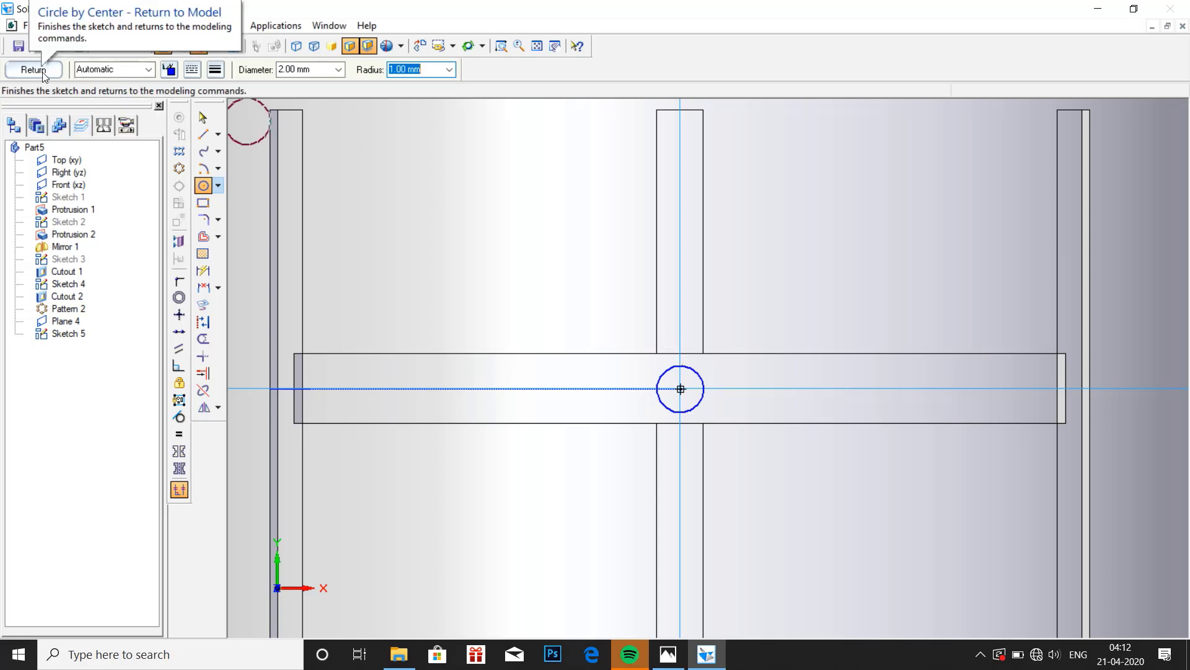
click(44, 72)
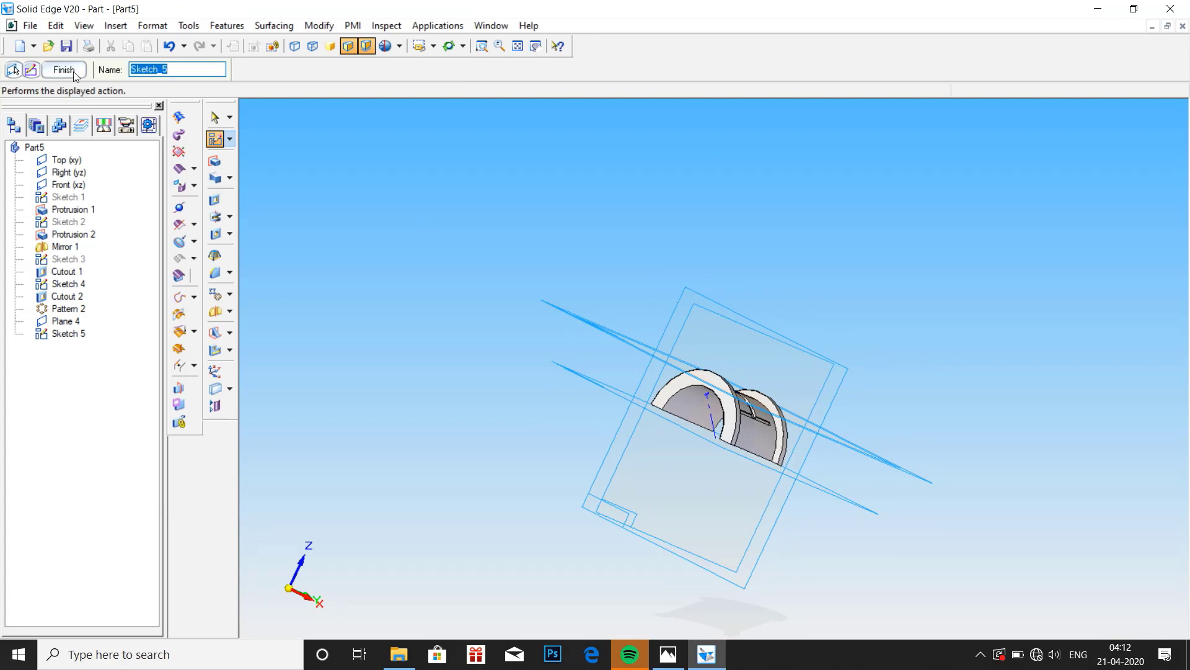
Cut the circle downwards through the bearing wall, about 19 mm deep, to make the central oil hole.
click(214, 202)
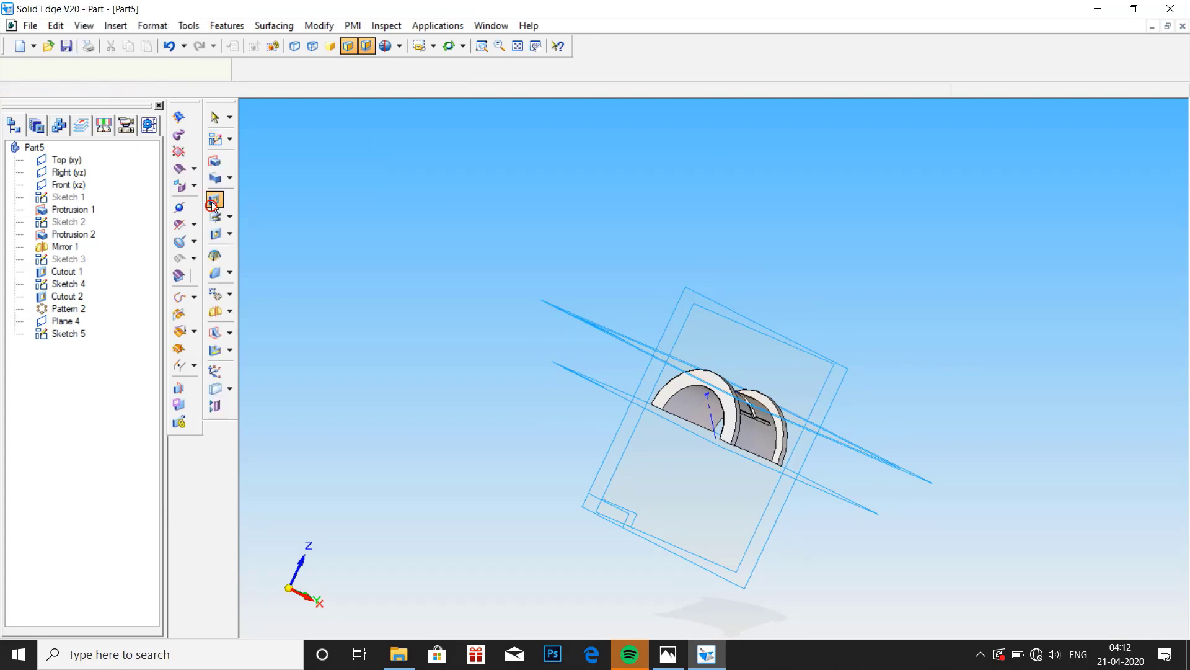
middle_drag(693, 334, 771, 426)
scroll(522, 441, up, 3)
scroll(522, 442, up, 4)
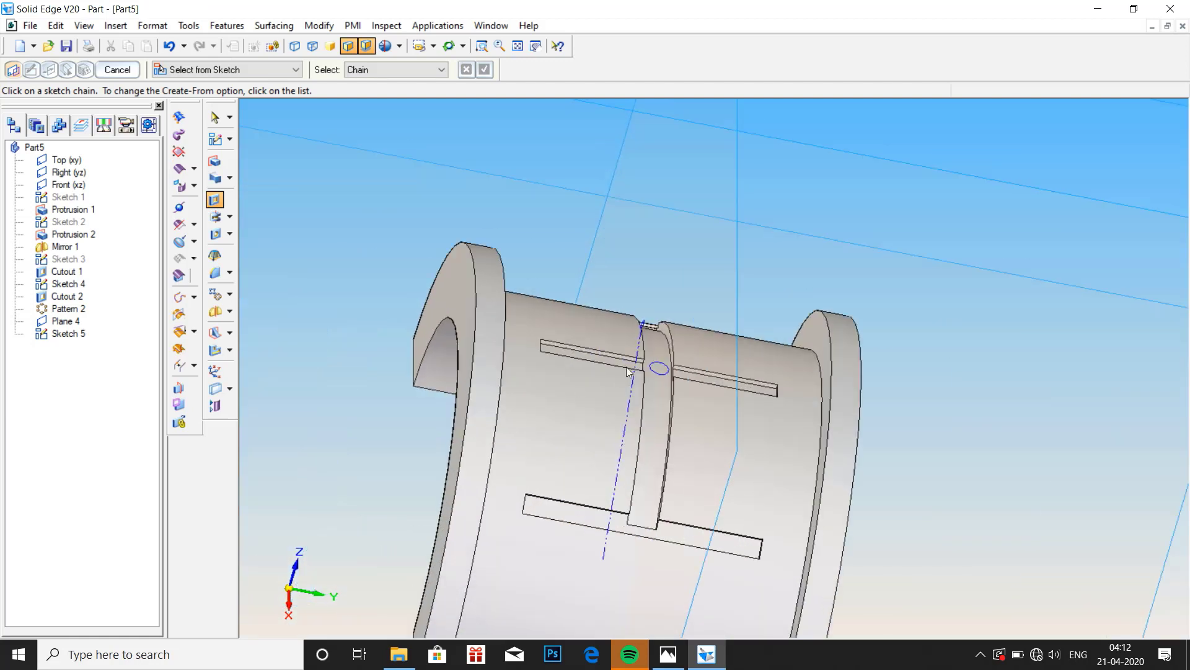
click(657, 371)
click(484, 69)
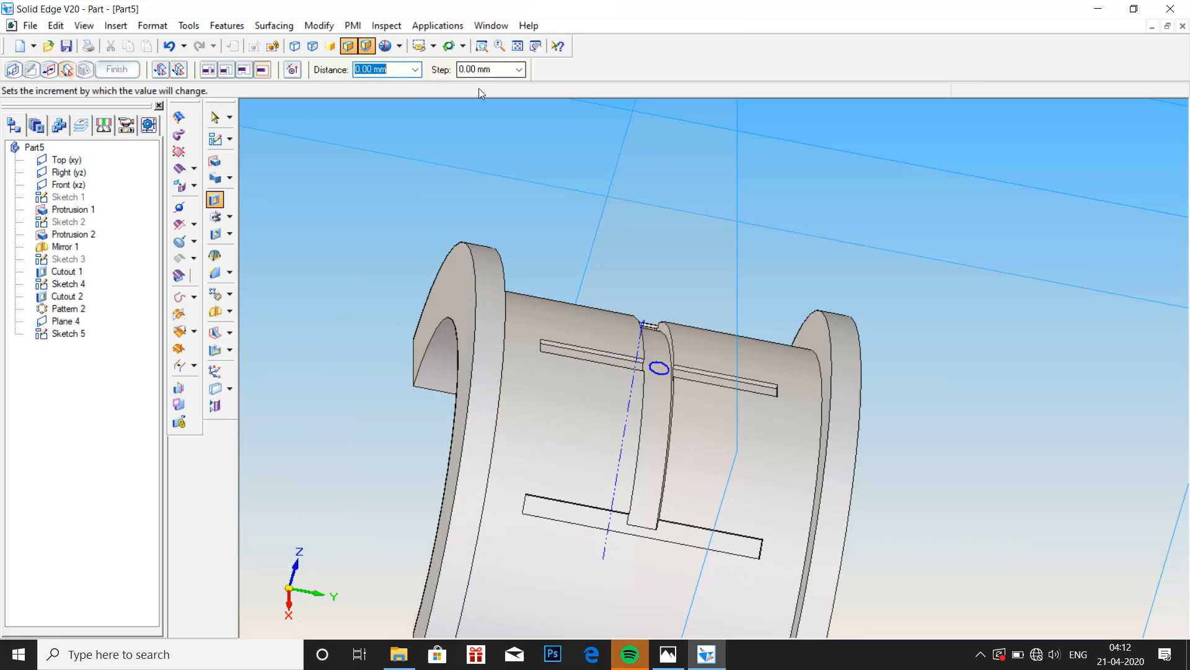
click(336, 426)
middle_drag(336, 430, 469, 497)
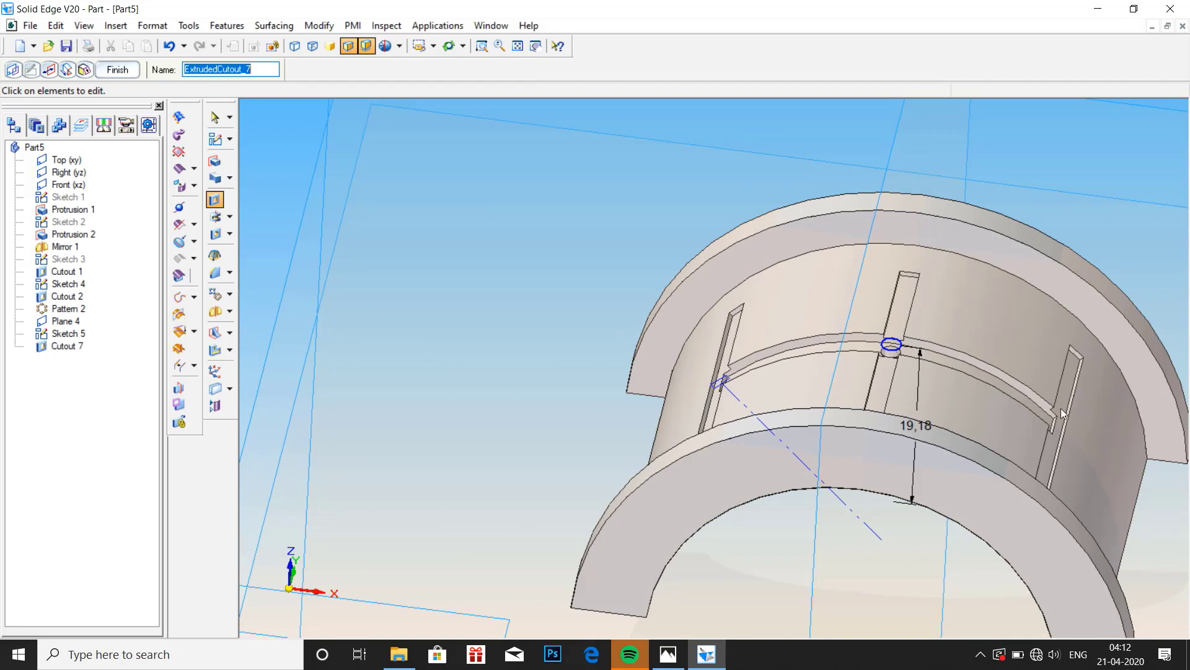
scroll(999, 353, down, 4)
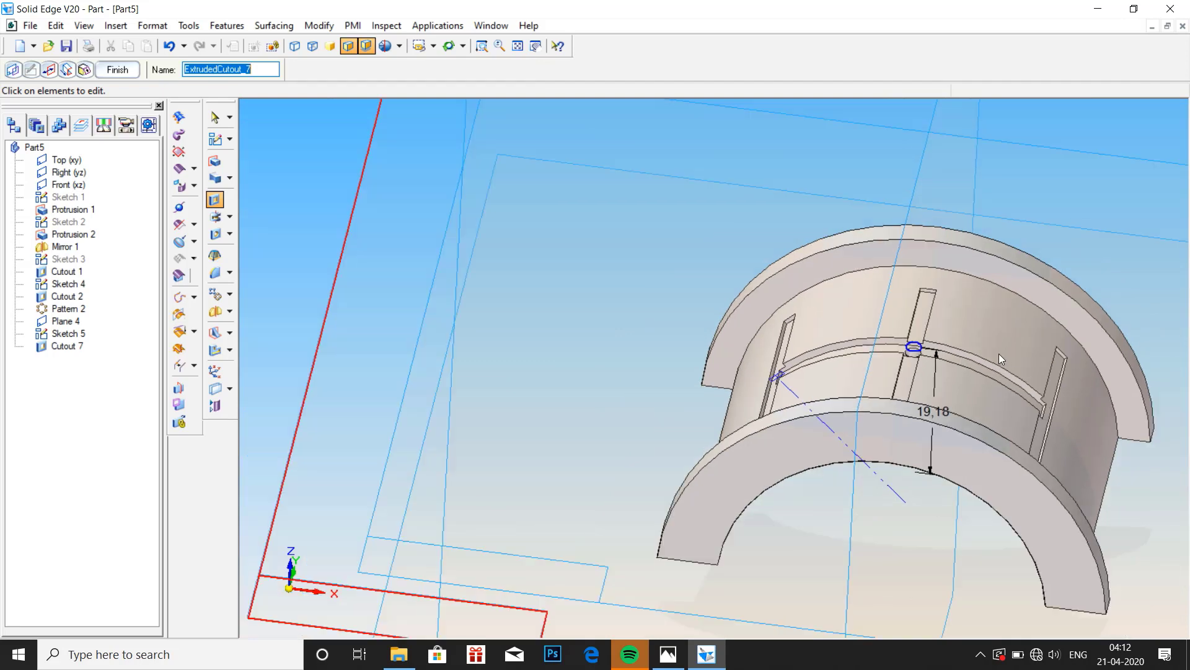
scroll(1050, 411, up, 3)
scroll(1050, 411, up, 2)
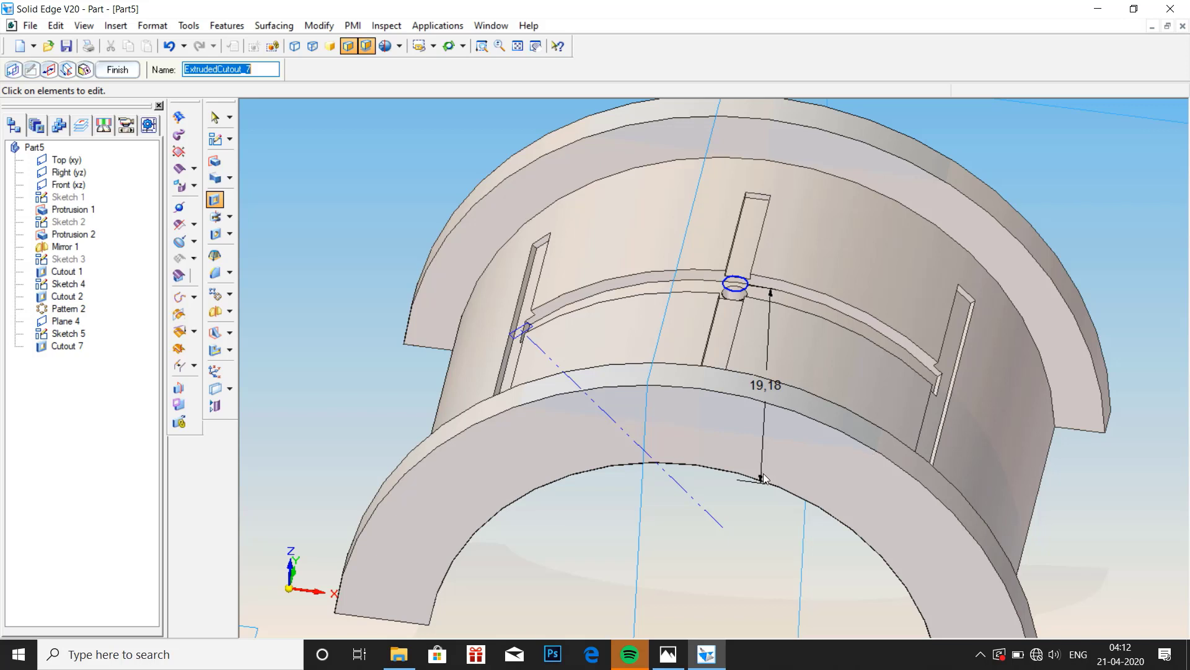
click(117, 69)
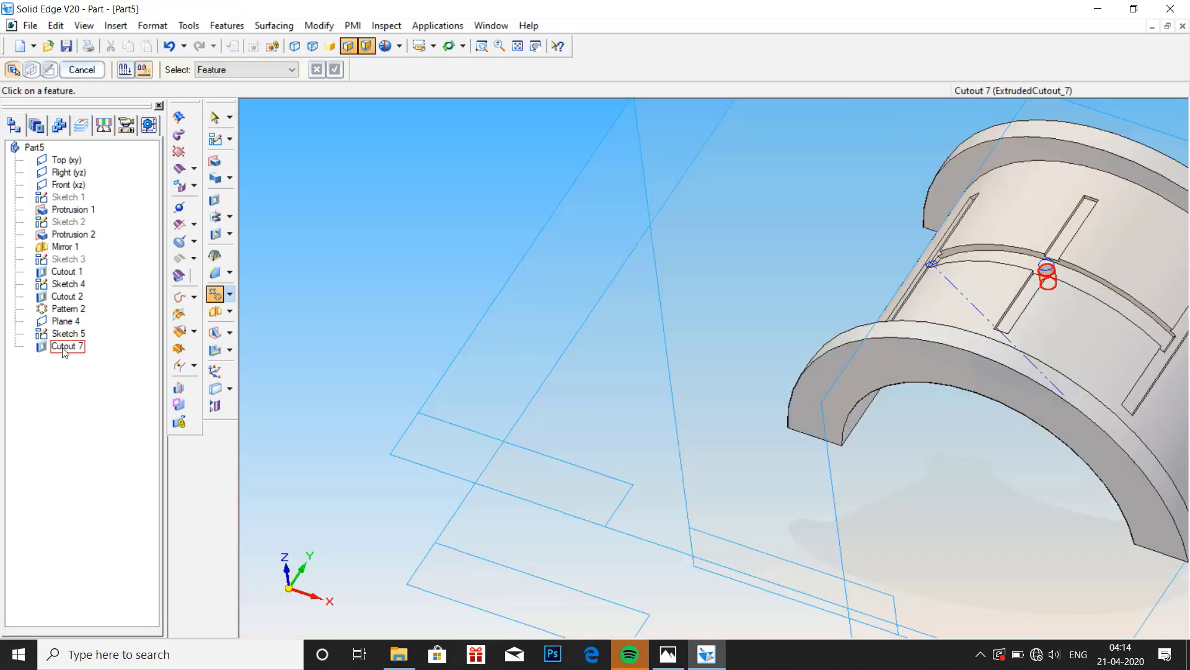
Pattern the central hole cutout as a feature and place the pattern sketch on the Front (xz) plane.
click(64, 348)
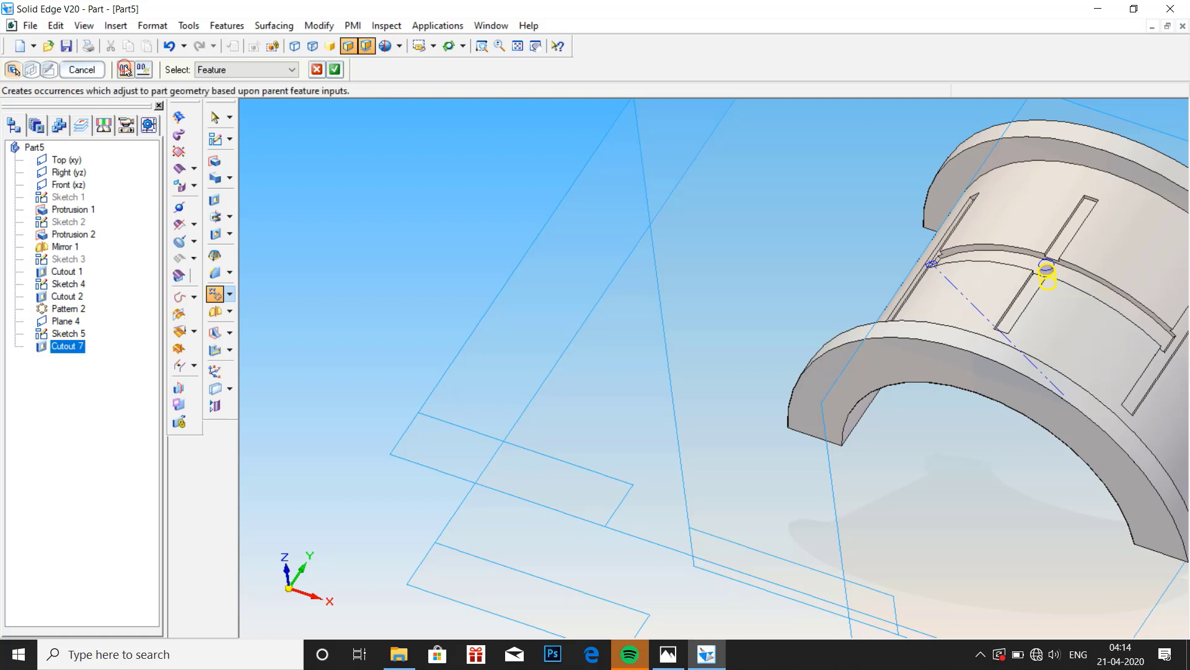
click(335, 70)
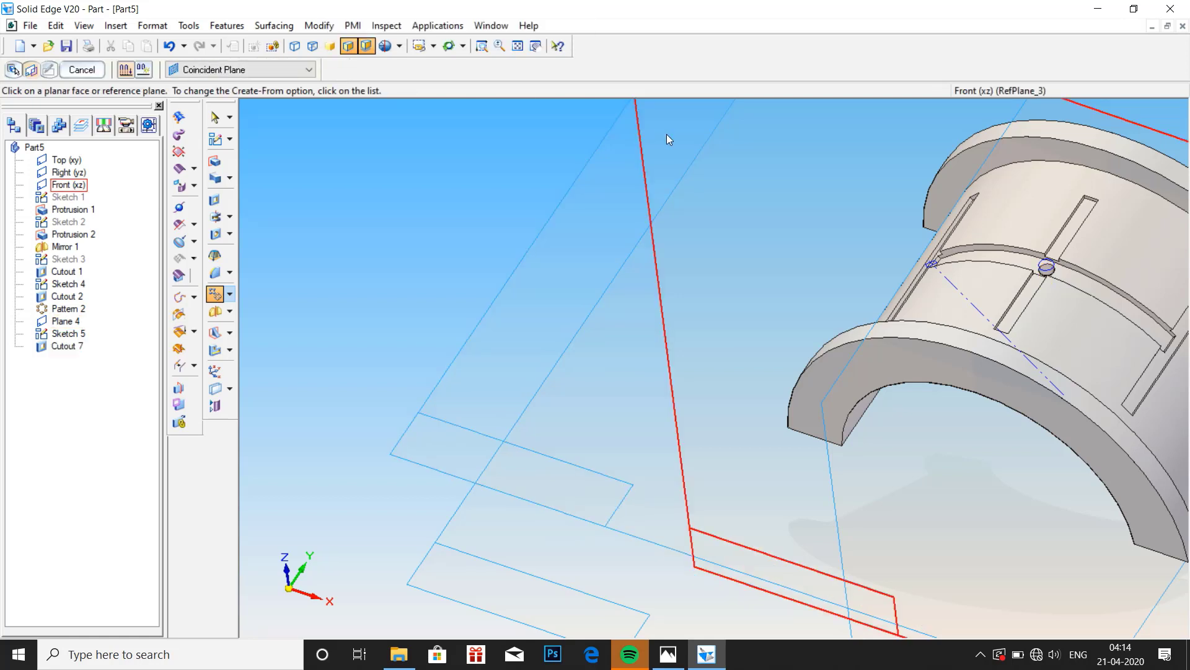
scroll(806, 186, down, 5)
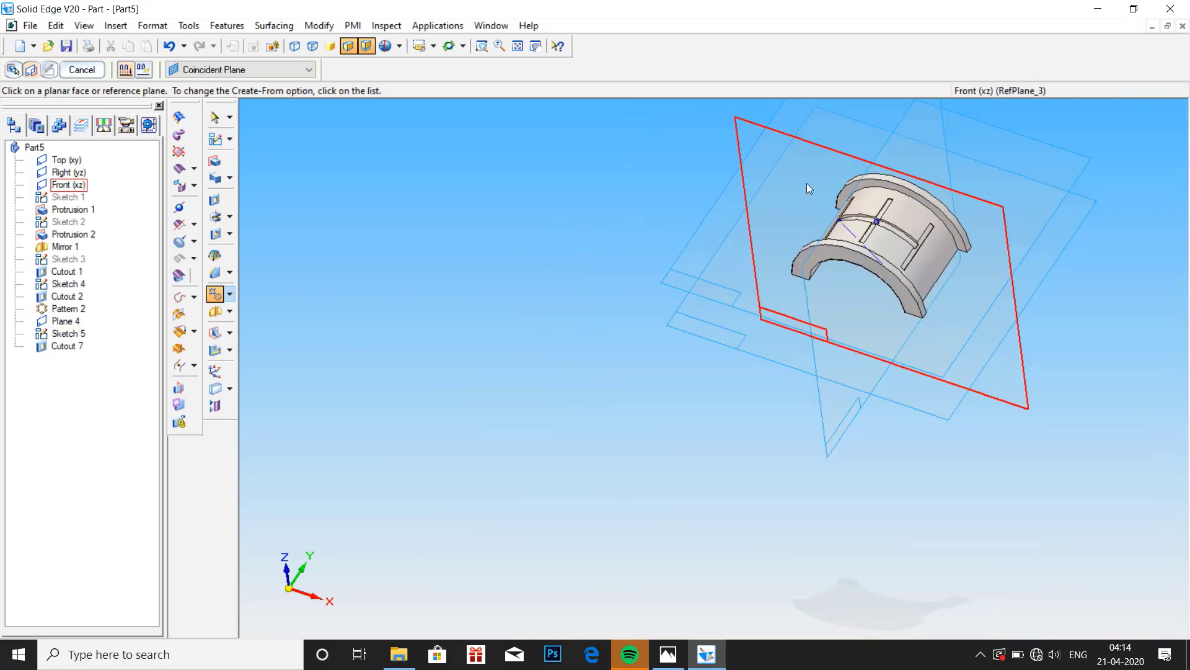
middle_drag(798, 193, 804, 166)
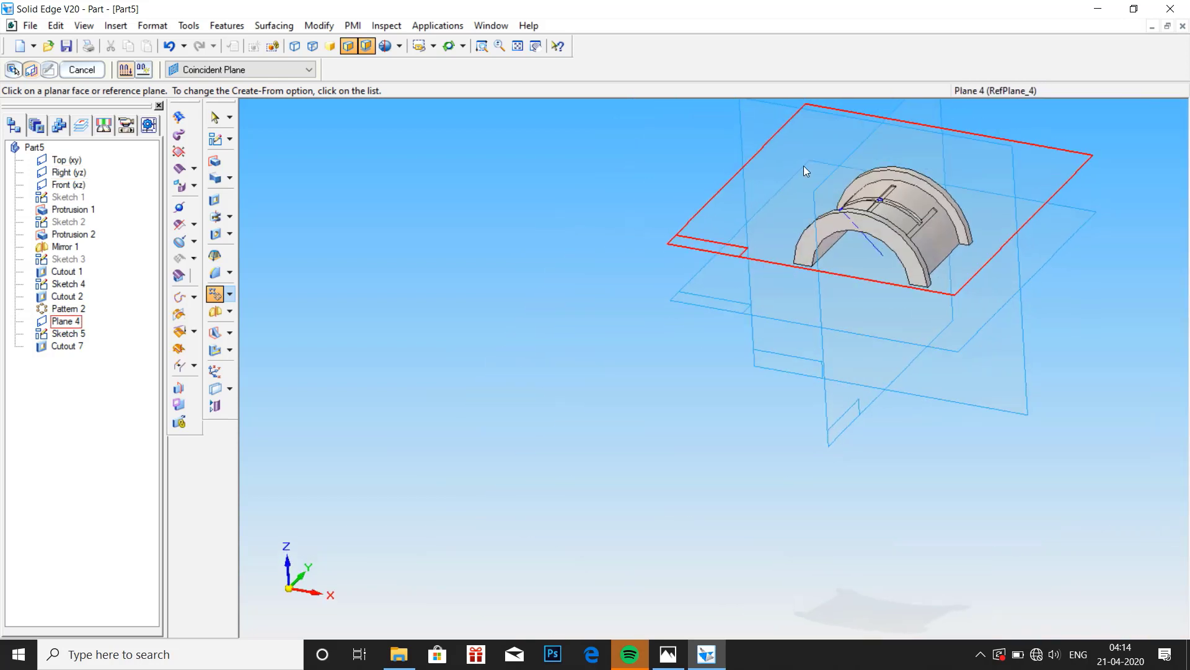
click(754, 127)
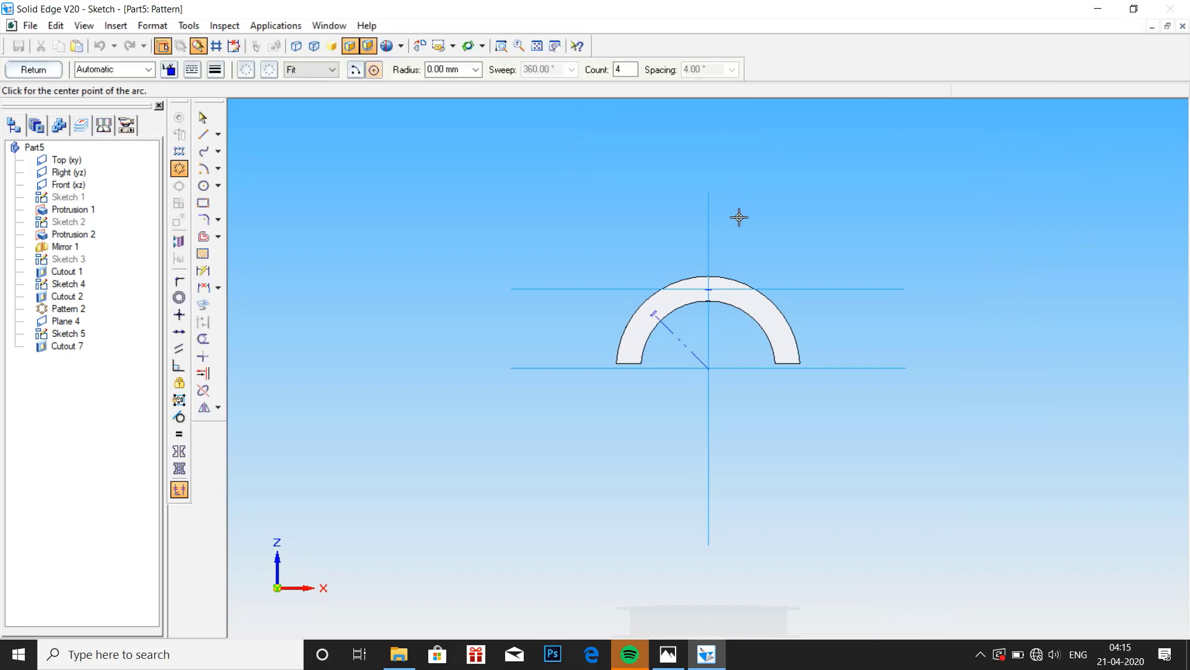
Make the hole's circular pattern a partial arc with a 24 mm radius, a 45° sweep and a count of 2.
click(356, 72)
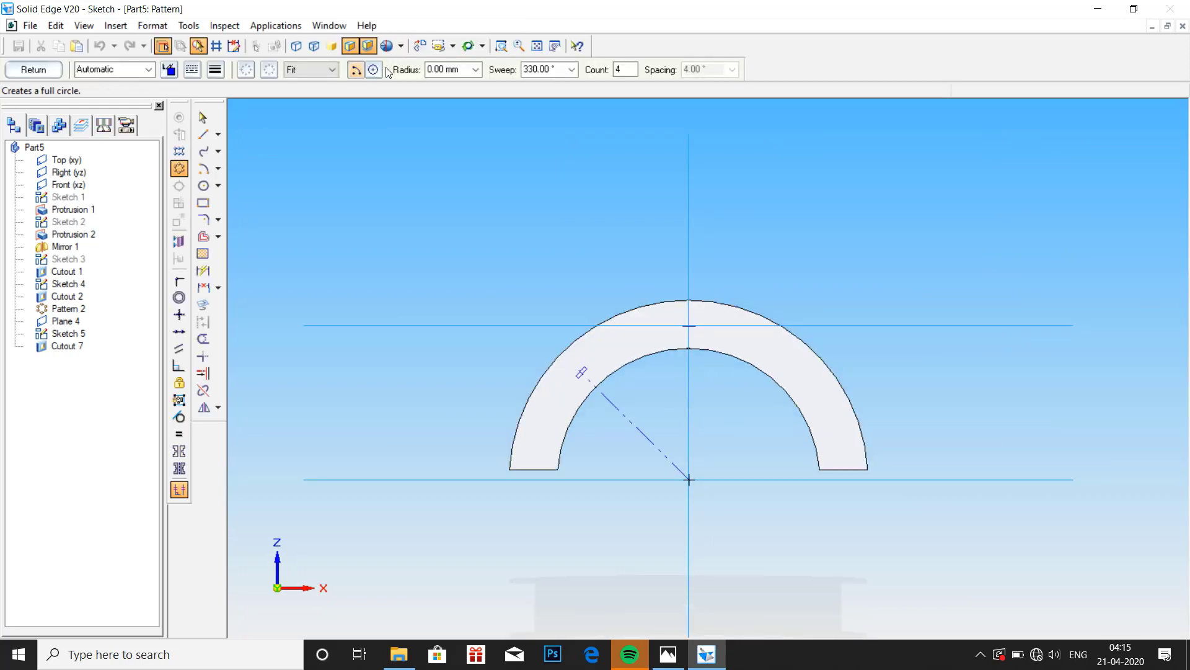
click(465, 68)
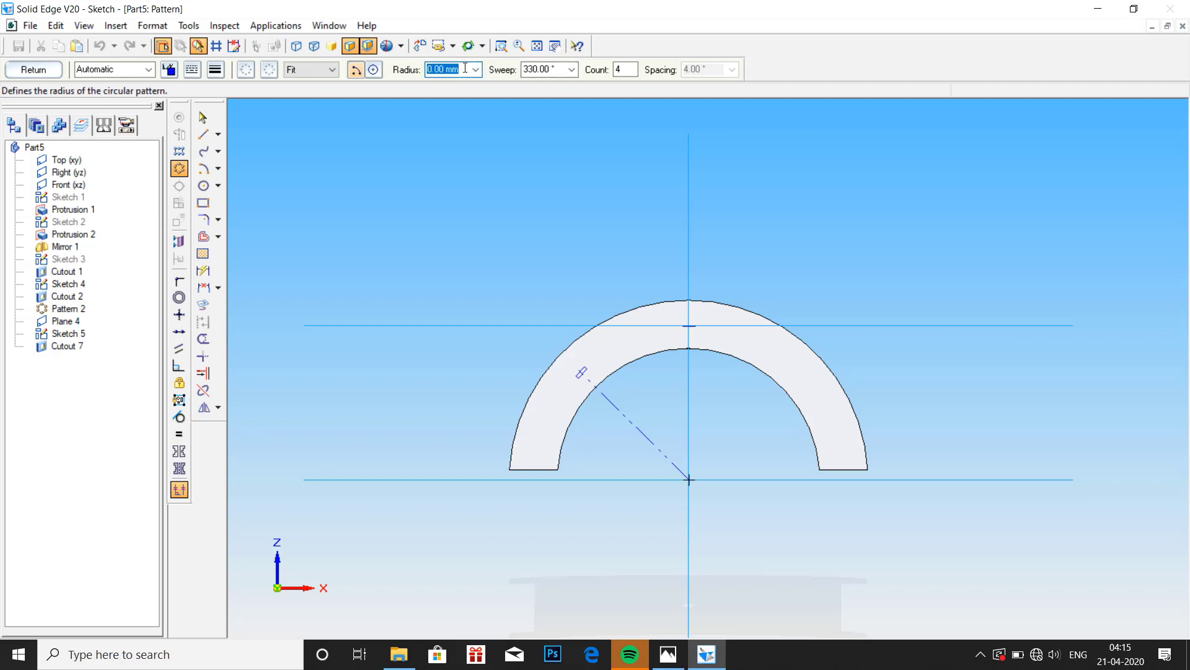
text(24)
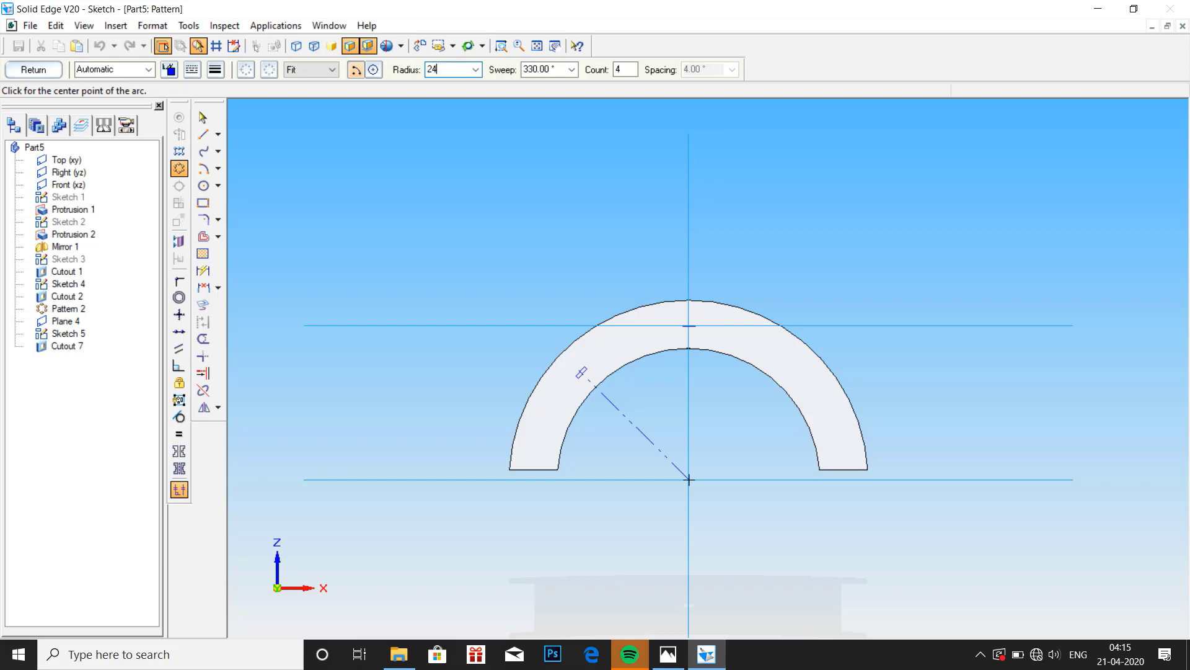
click(557, 69)
text(45)
click(630, 69)
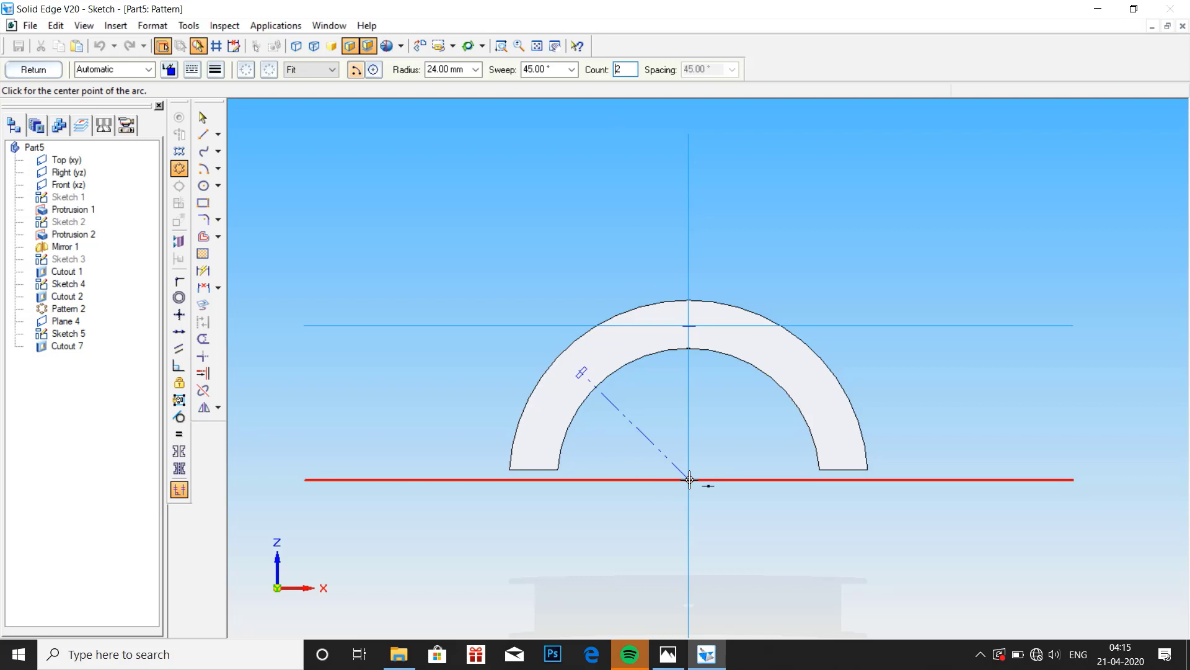
Place the pattern arc about the bearing's axis, from the central hole towards the -X side, and build the hole pattern.
click(689, 480)
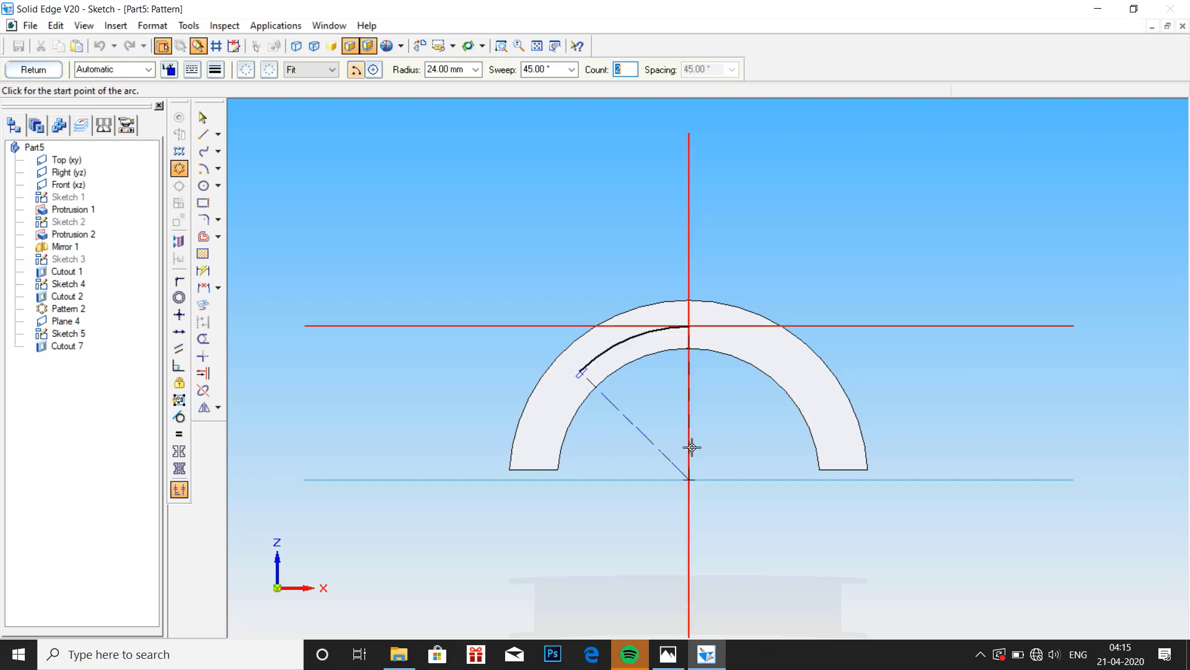
click(652, 331)
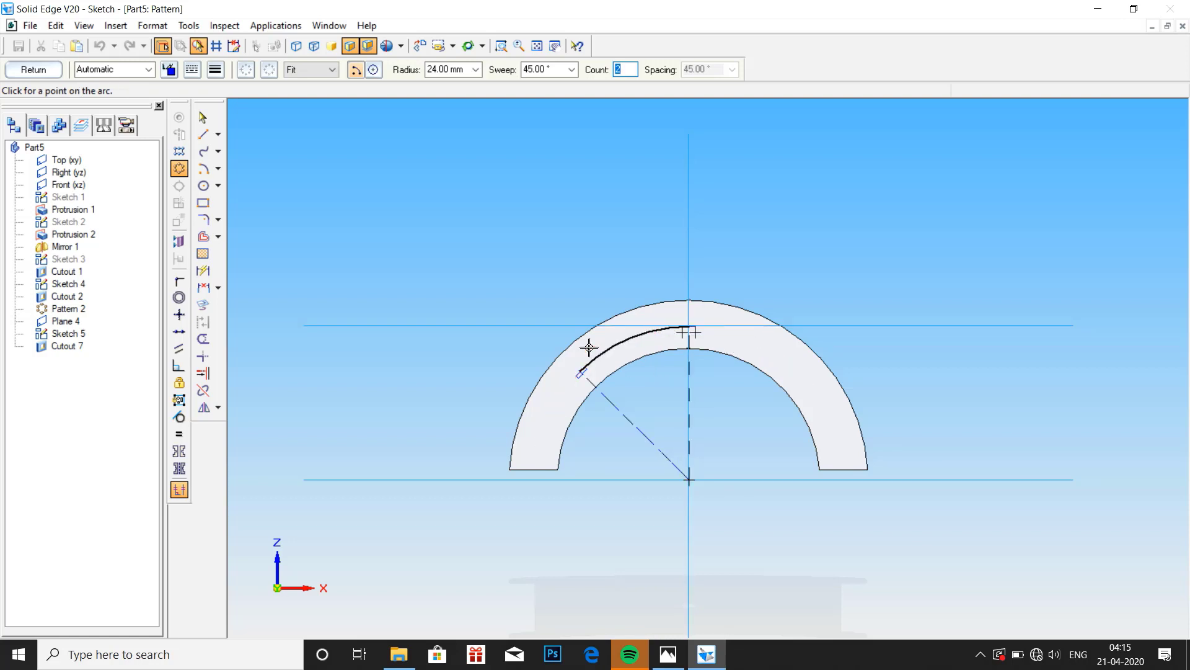
click(589, 347)
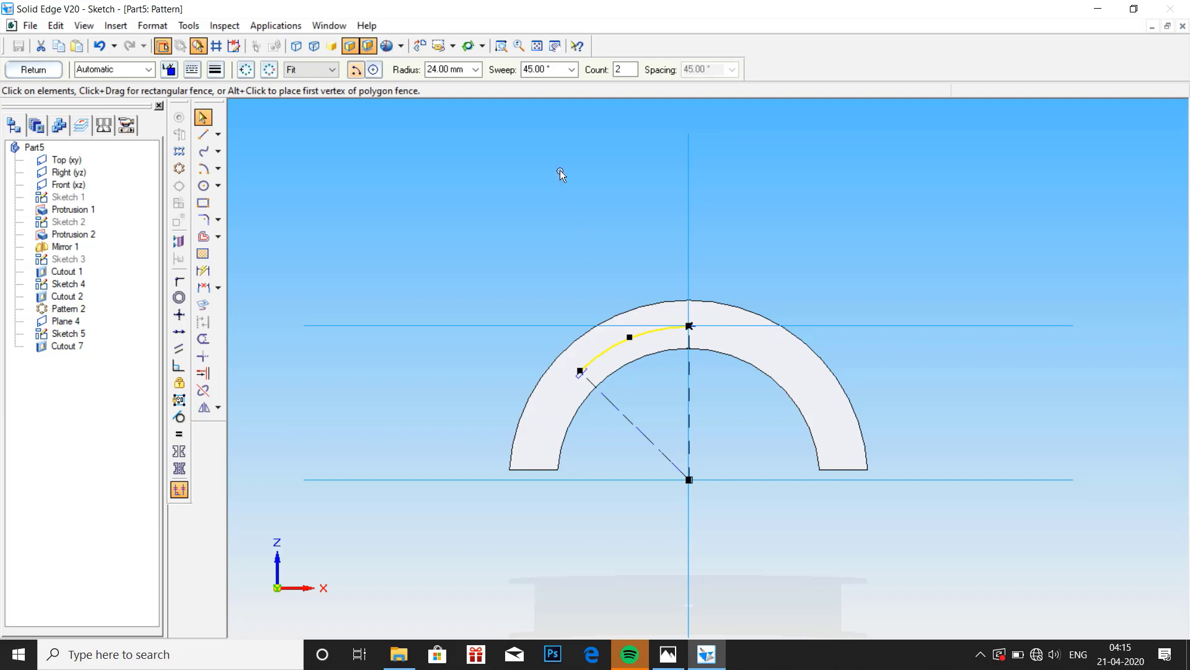
click(32, 70)
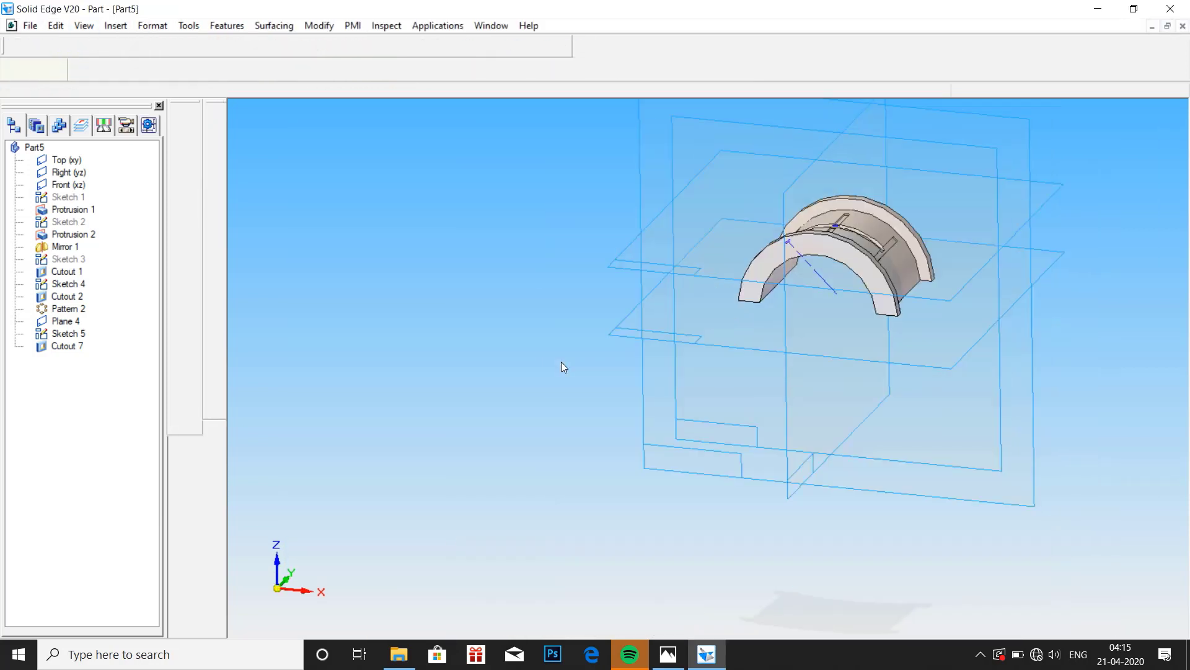
scroll(824, 181, up, 6)
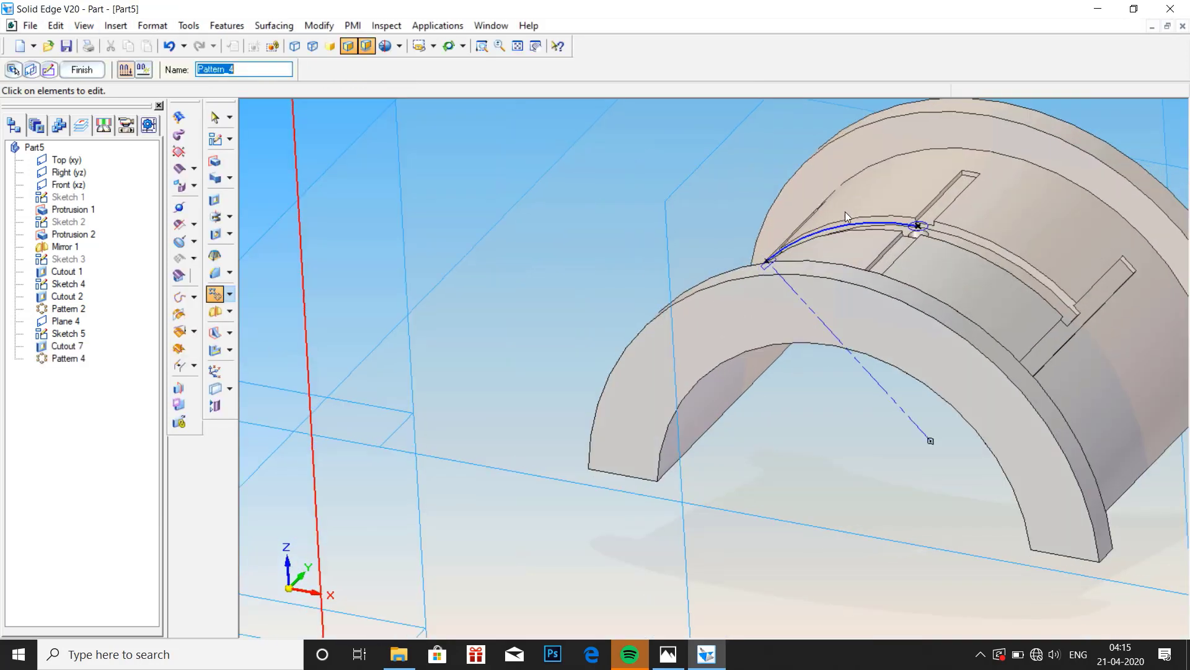
middle_drag(845, 211, 640, 306)
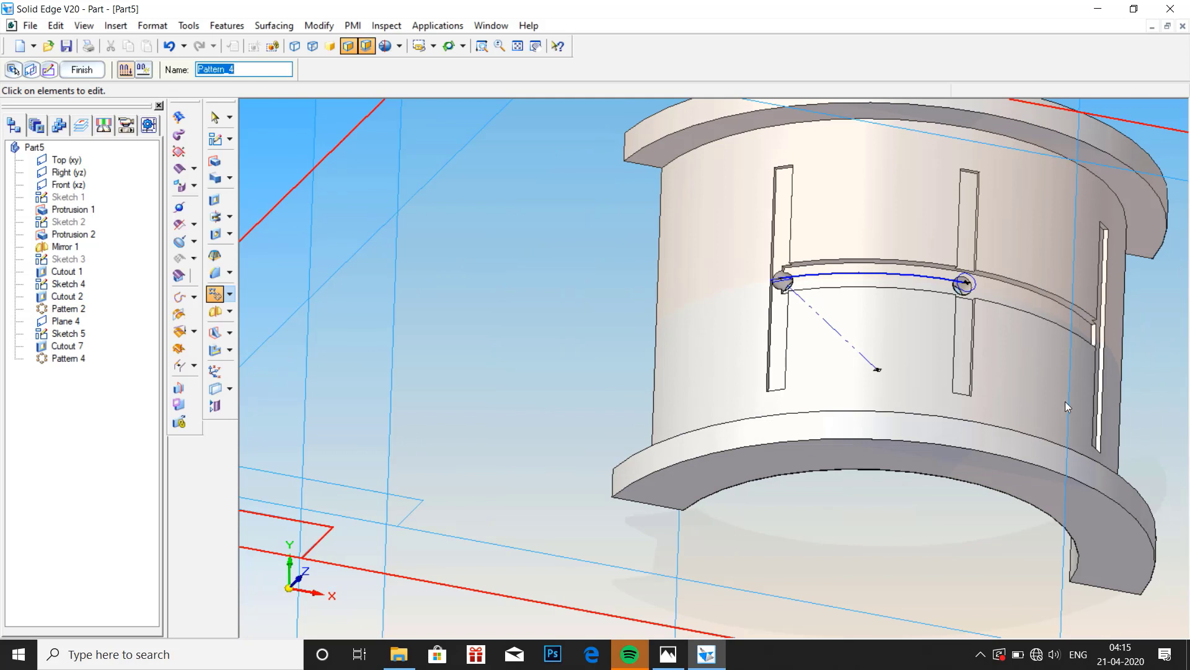
middle_drag(1065, 401, 1017, 267)
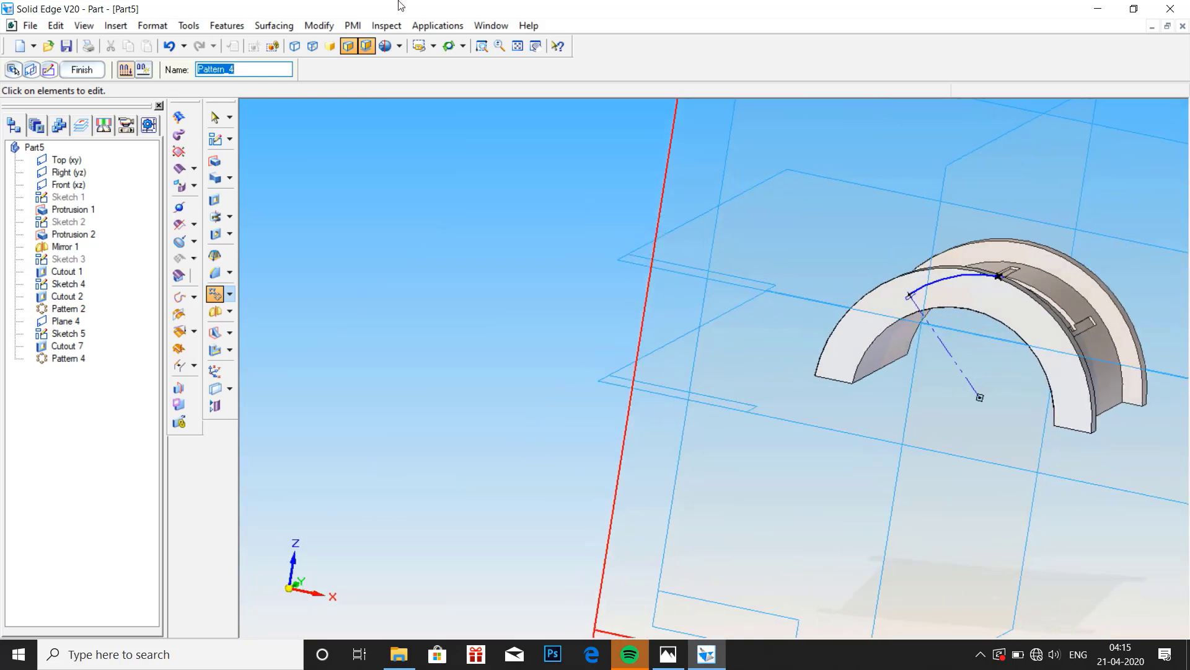
Finish the first hole pattern and start another pattern of the central hole cutout on the Front (xz) plane.
click(215, 294)
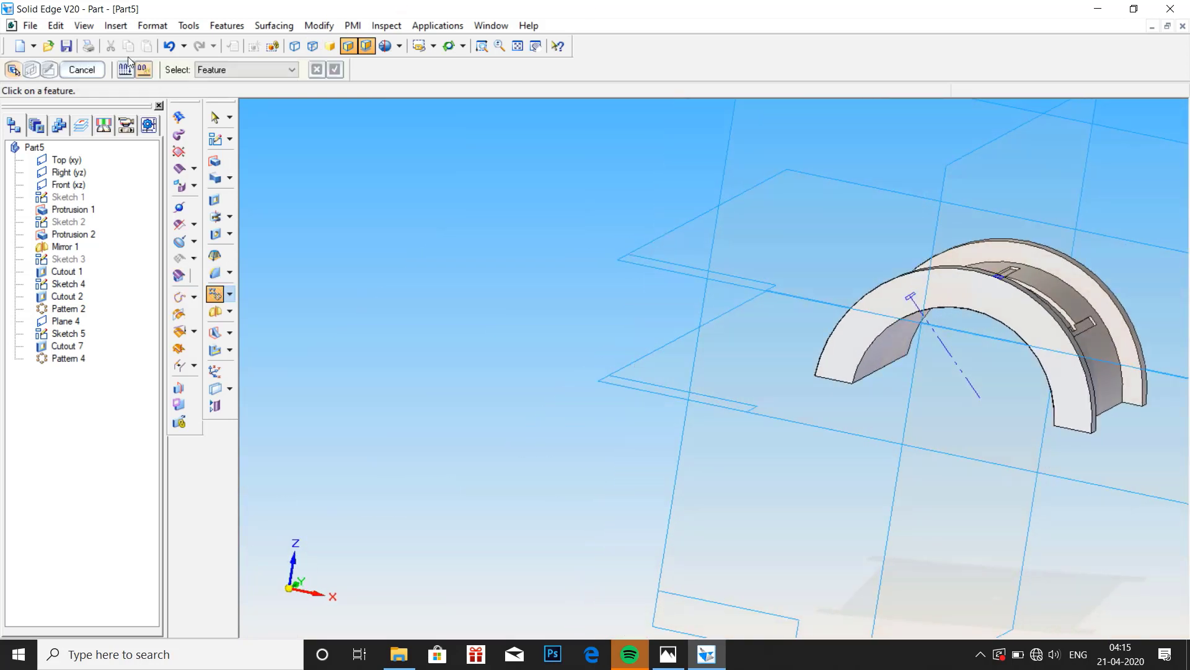
click(64, 351)
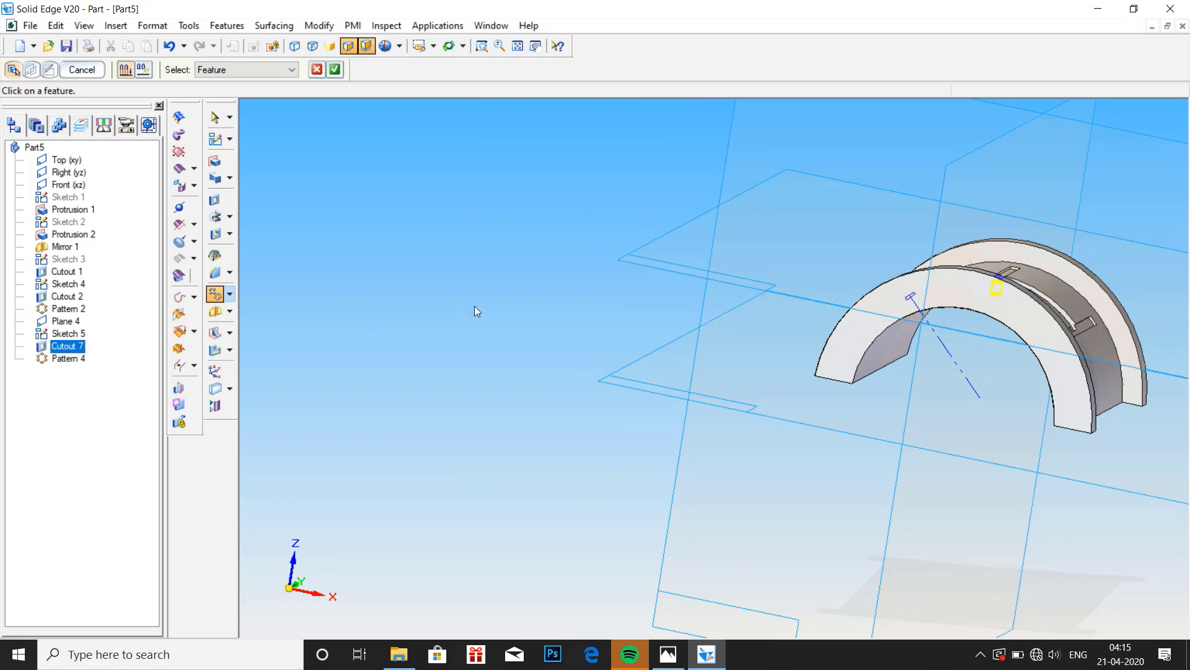
click(336, 70)
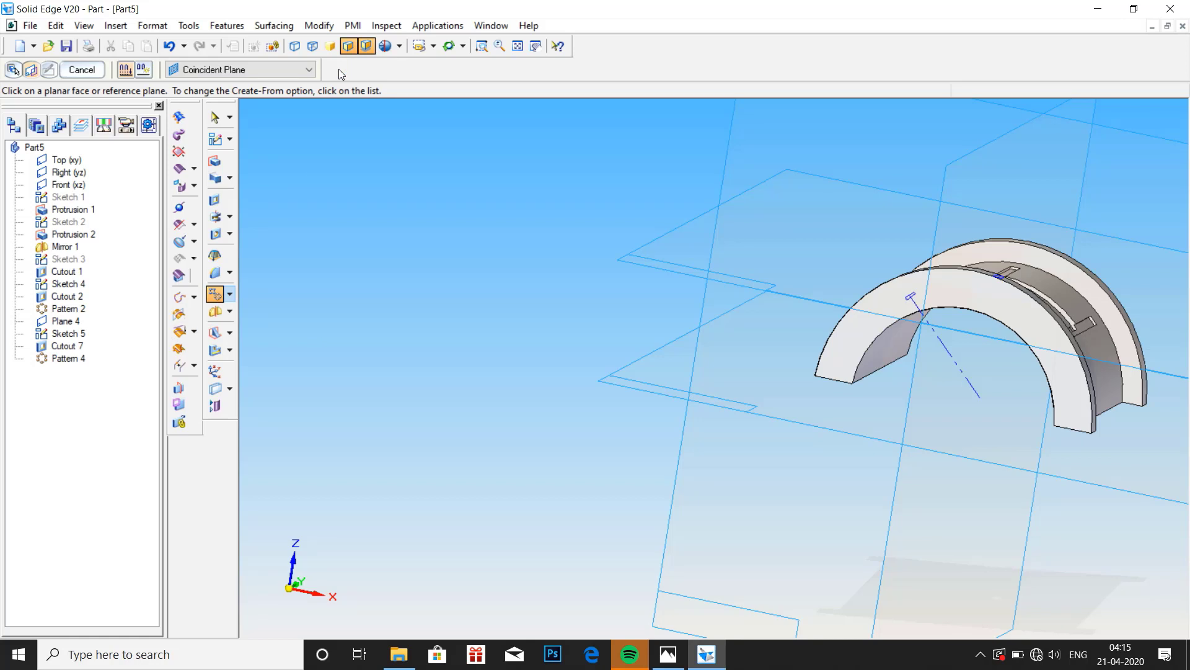
click(763, 146)
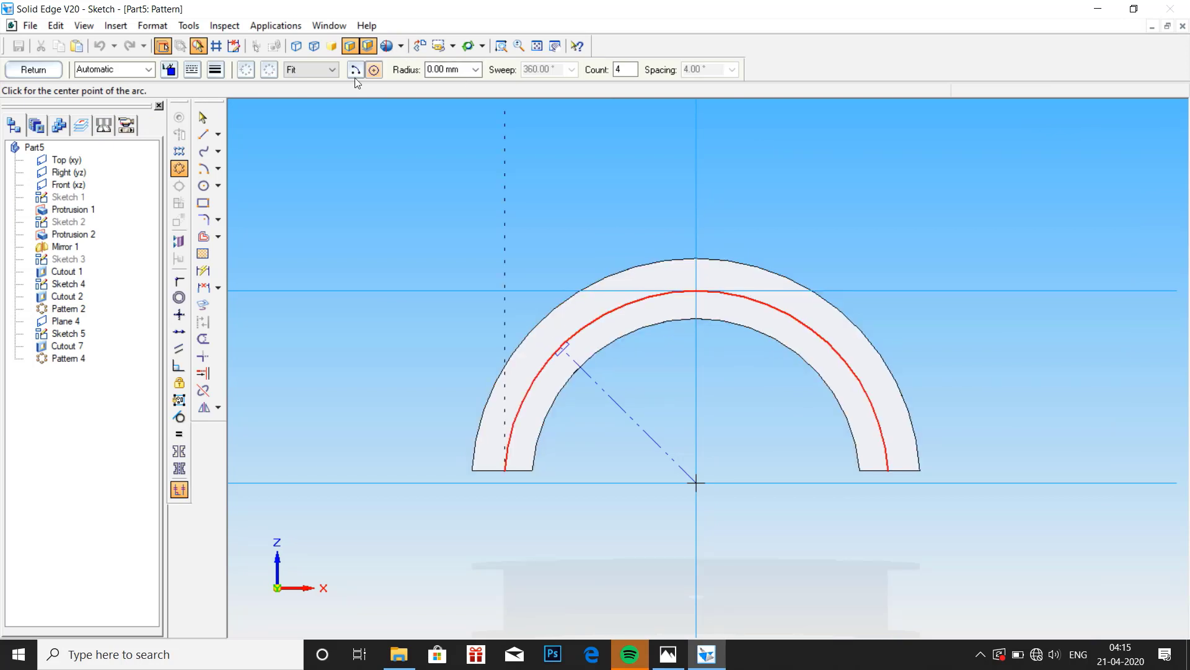
Make the second hole pattern a partial arc with a 24 mm radius, a 45° sweep and a count of 2.
click(355, 70)
click(448, 68)
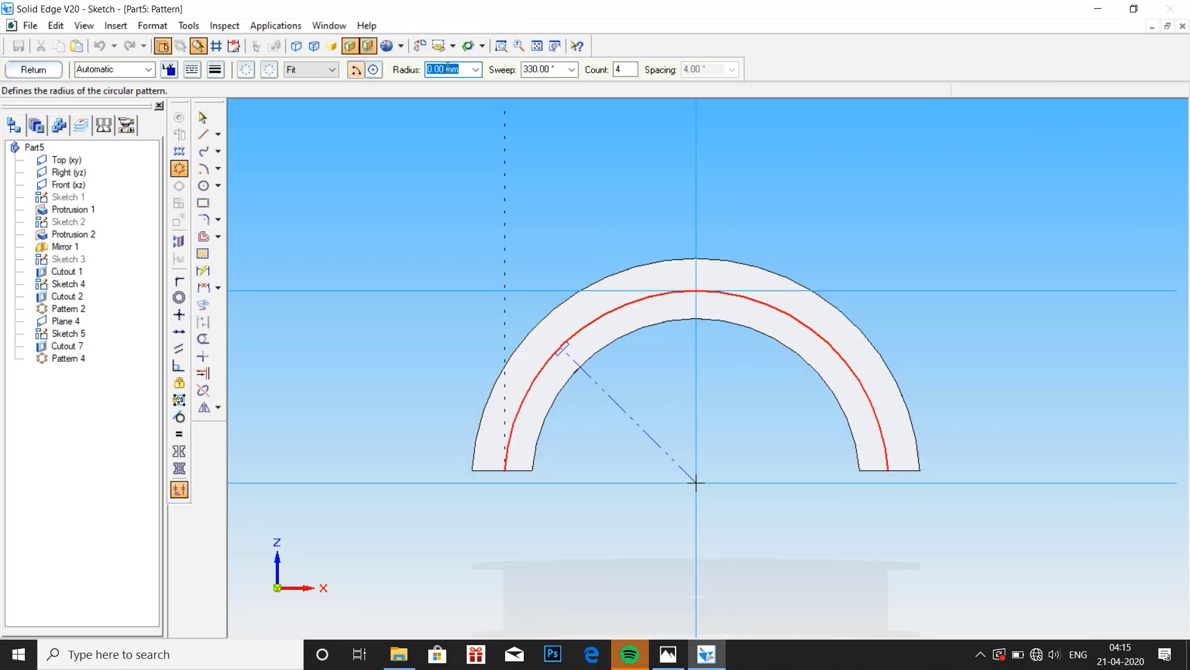
text(24)
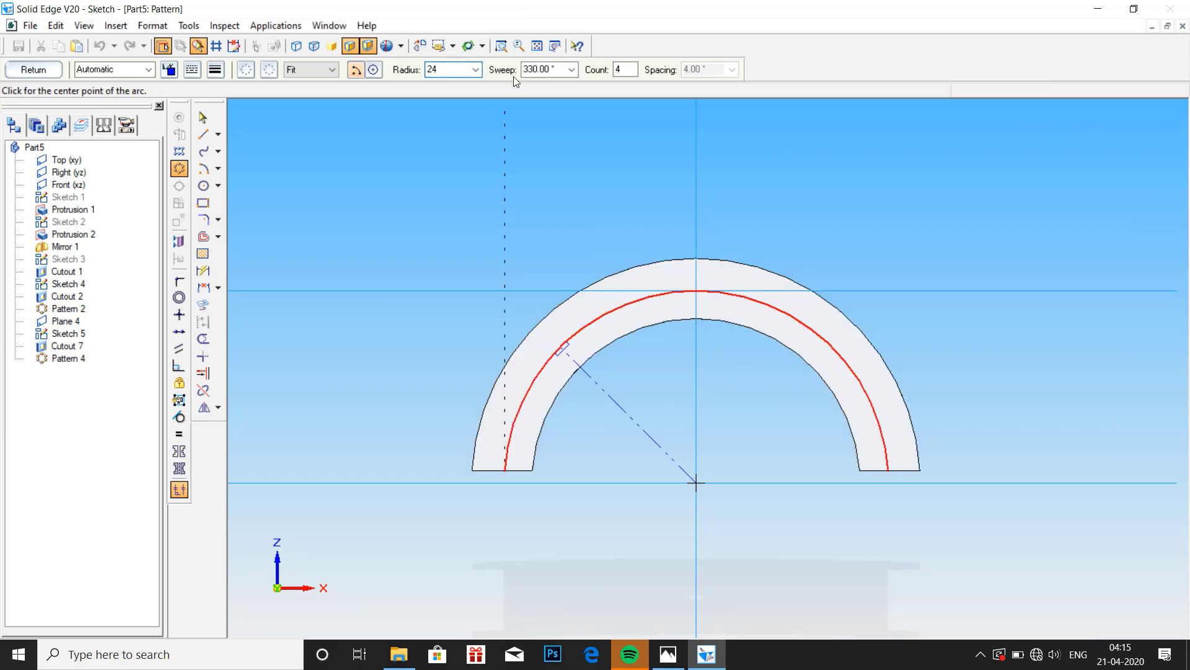
key(Tab)
text(4)
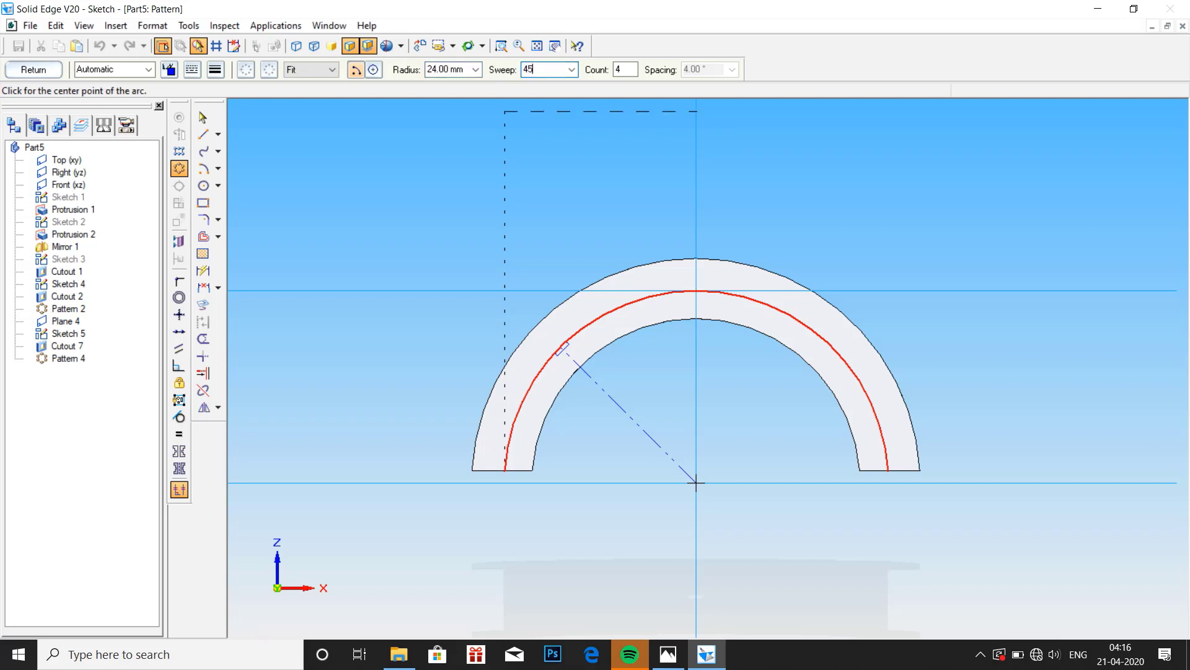
text(5)
key(Tab)
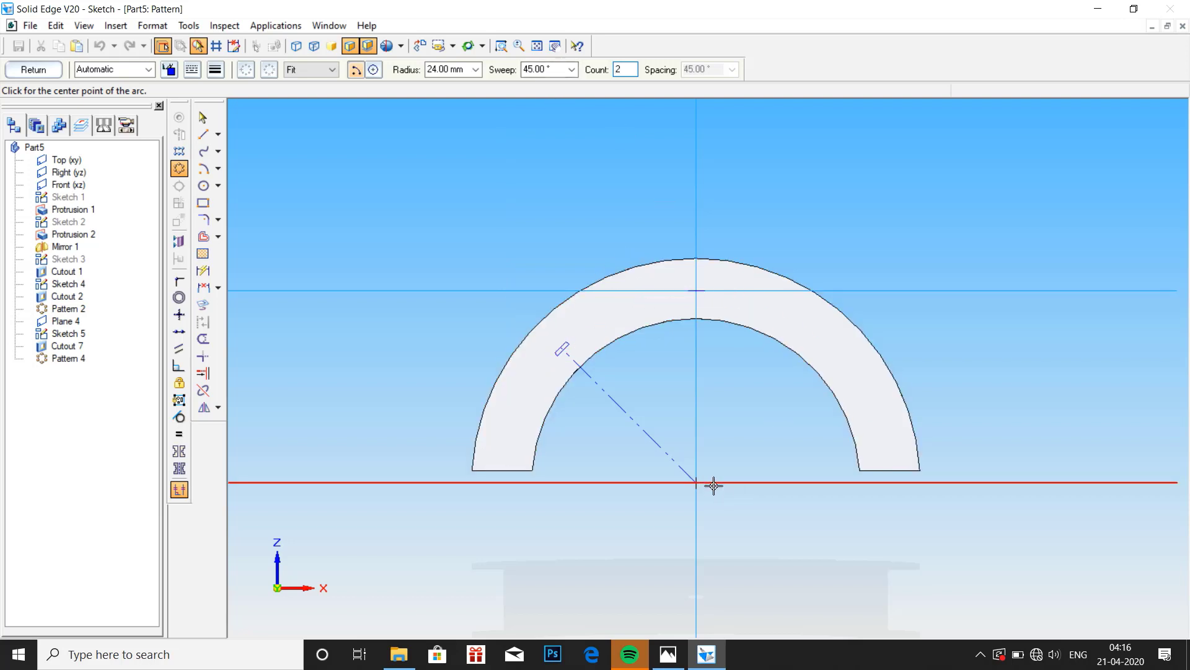
Centre the second arc on the bearing's axis, run it from 45° on the +X side down to the horizontal, and finish the pattern.
click(696, 485)
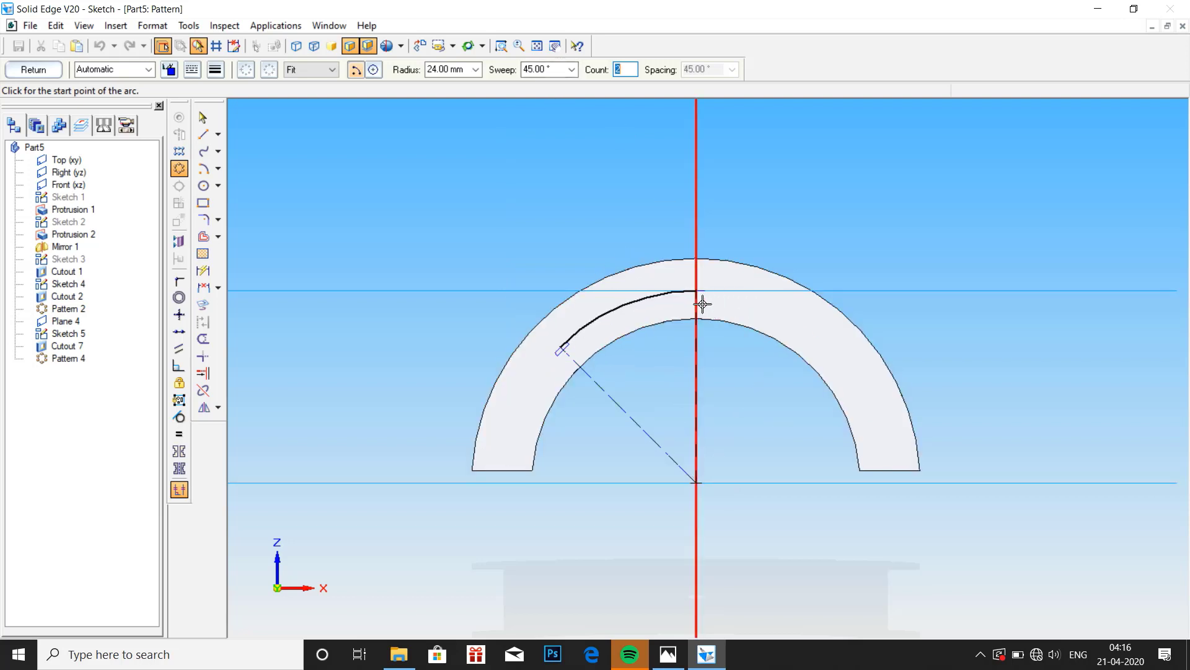
click(830, 347)
click(888, 482)
key(Escape)
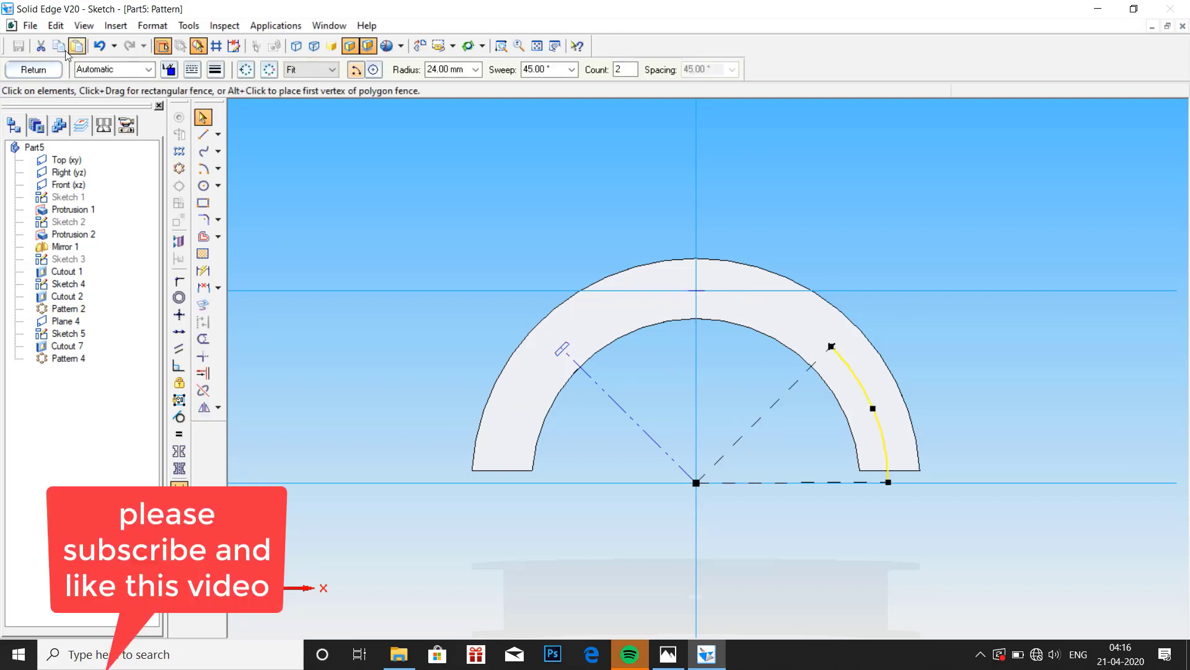
click(33, 70)
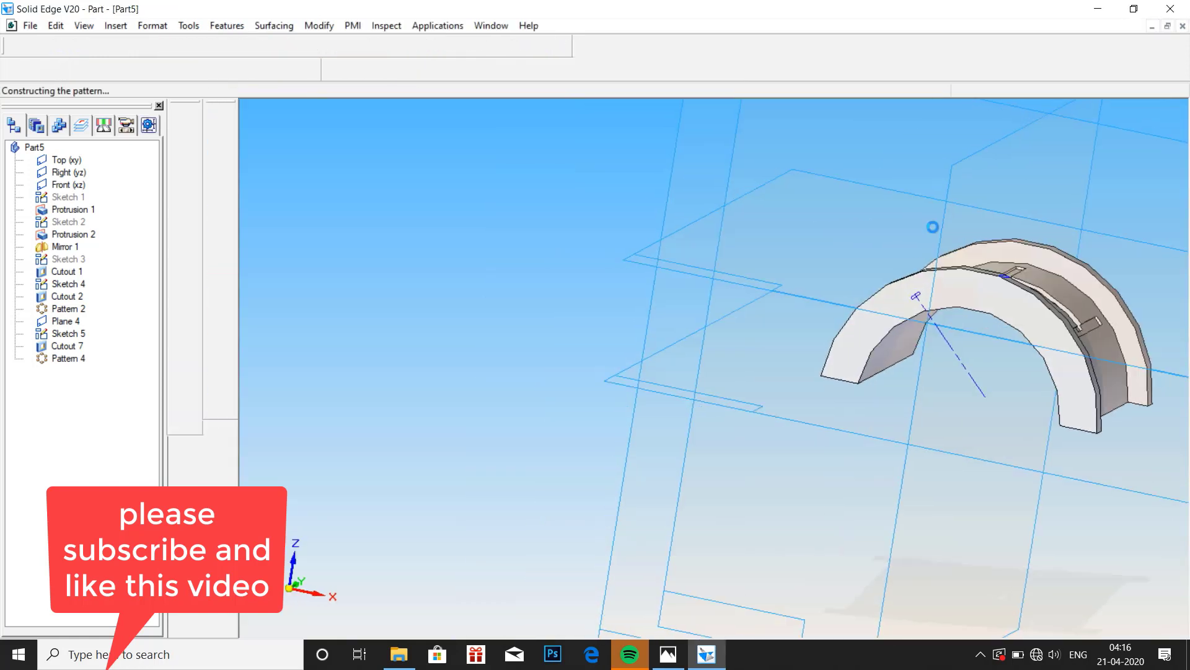
scroll(1132, 318, up, 4)
right_click(1127, 306)
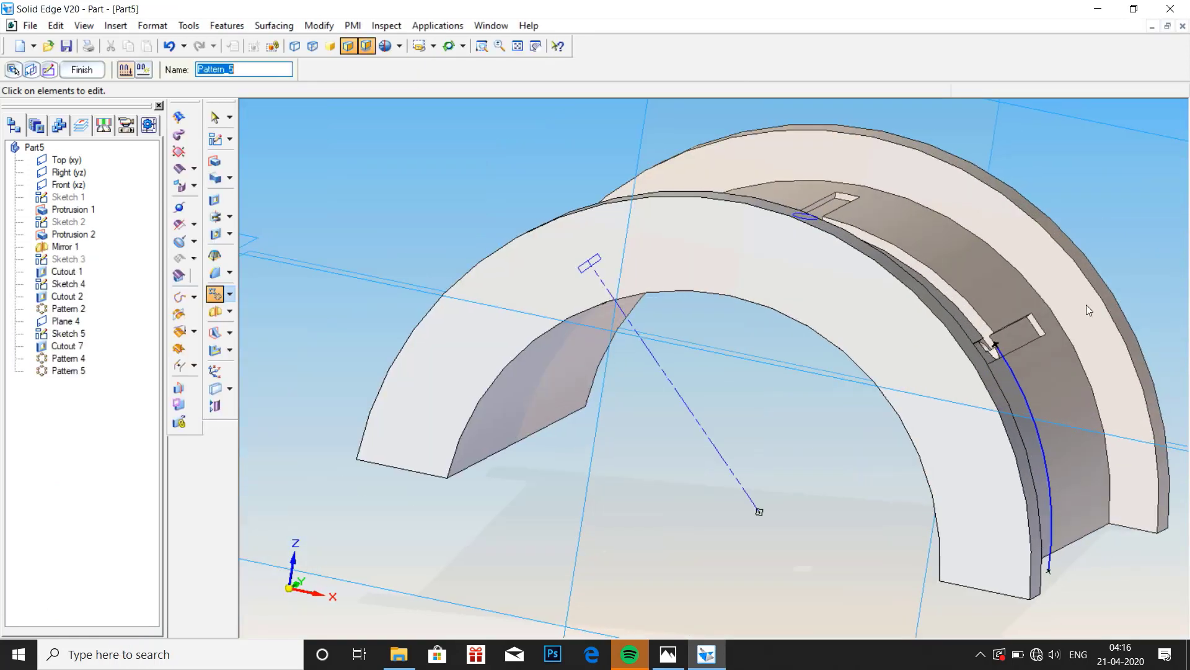
middle_drag(1087, 304, 1051, 318)
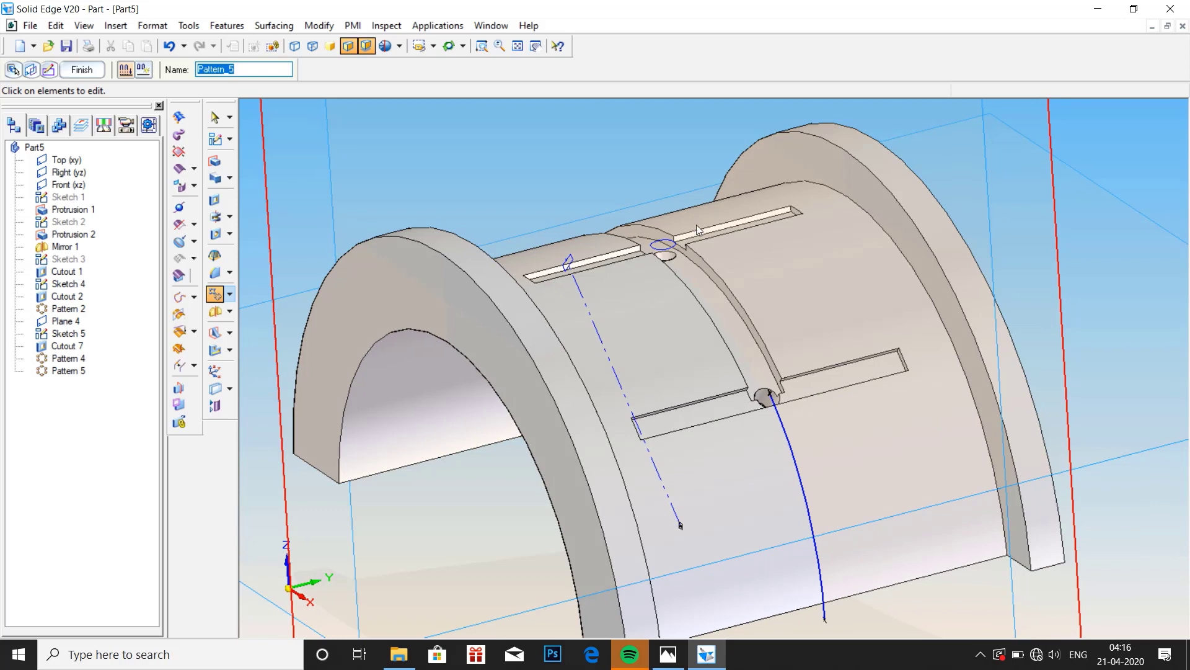
scroll(696, 224, down, 3)
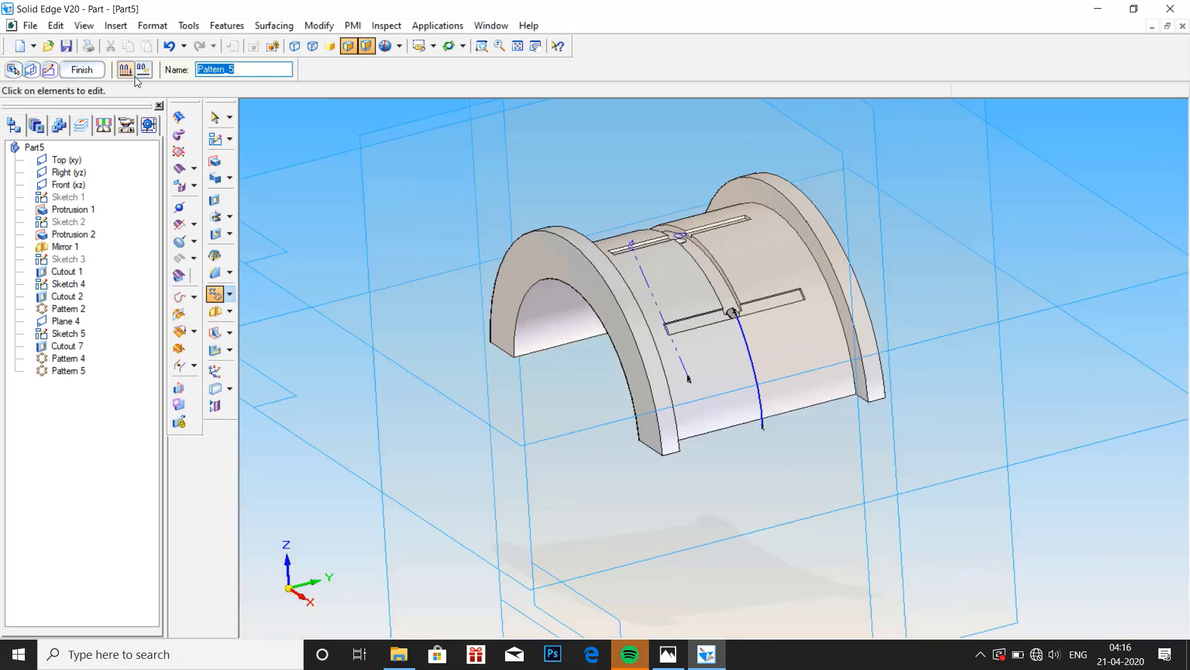
click(81, 70)
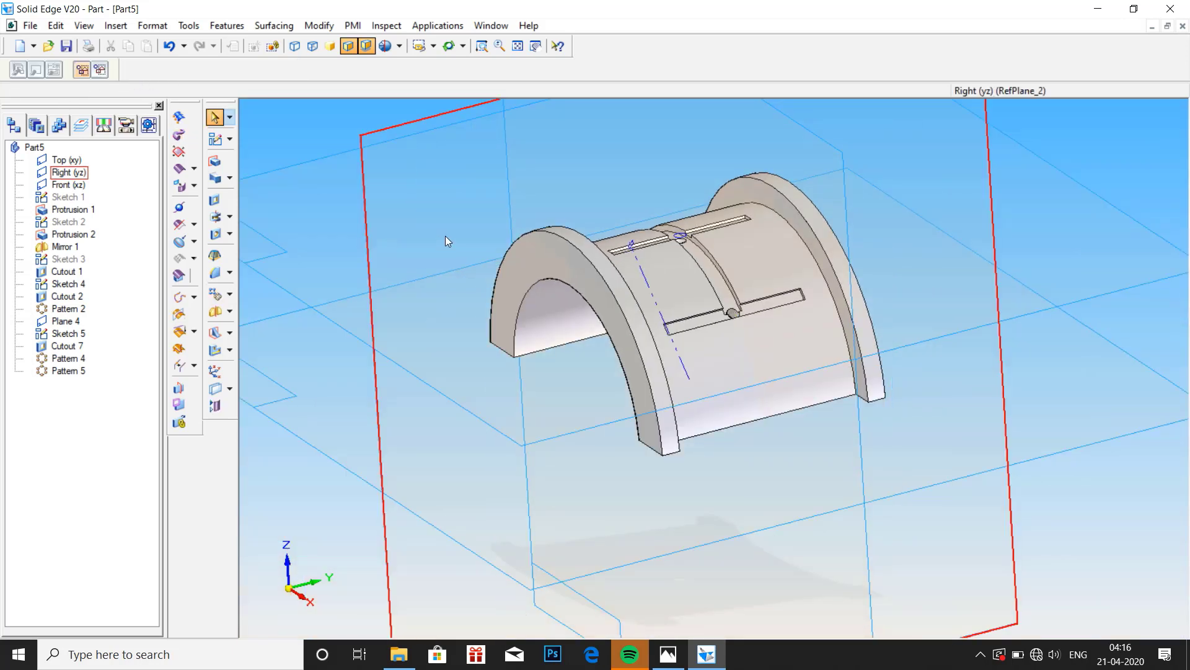
Hide Sketch 5 and Sketch 4 from the bearing brass model.
right_click(54, 342)
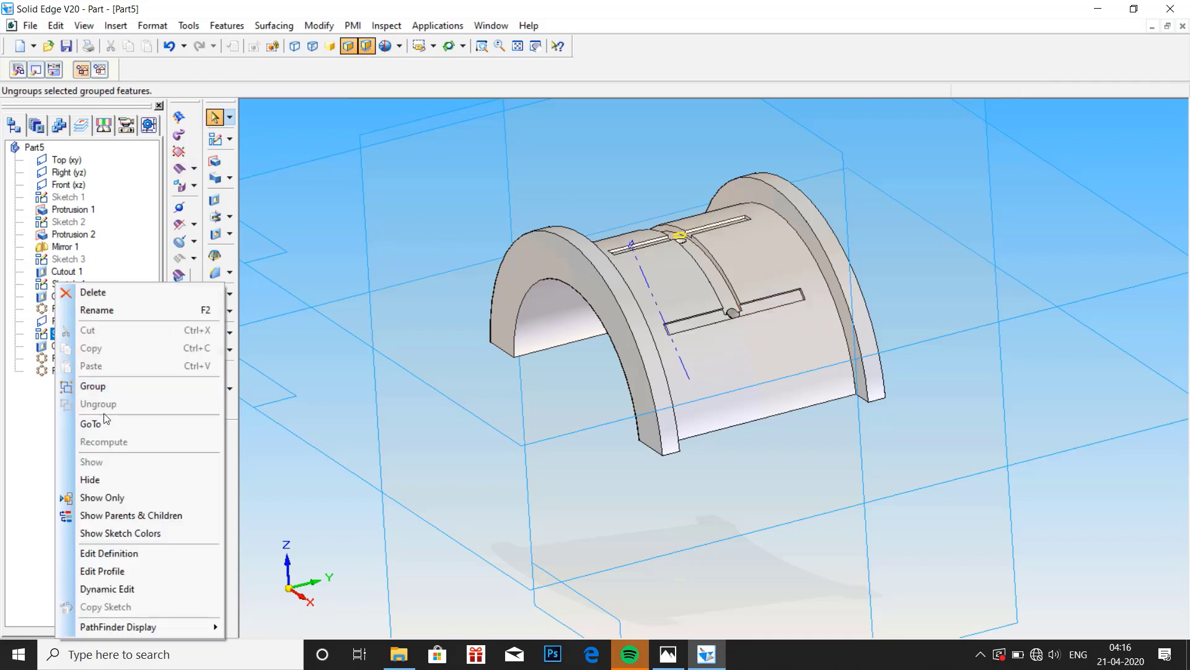
click(105, 482)
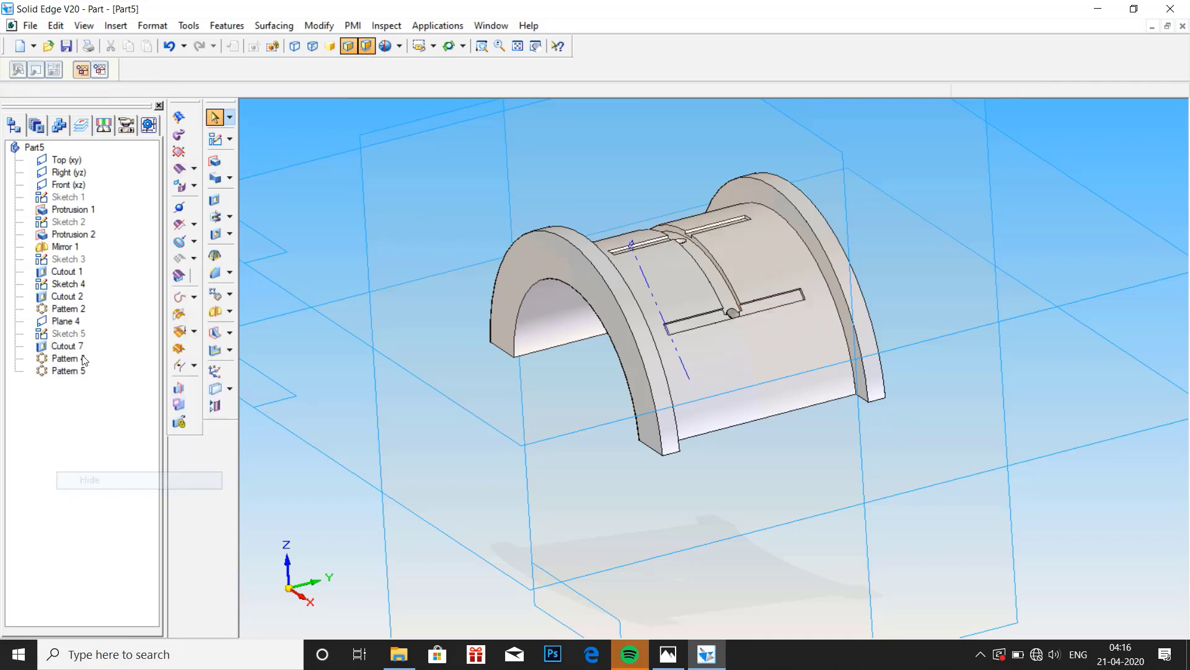
right_click(59, 286)
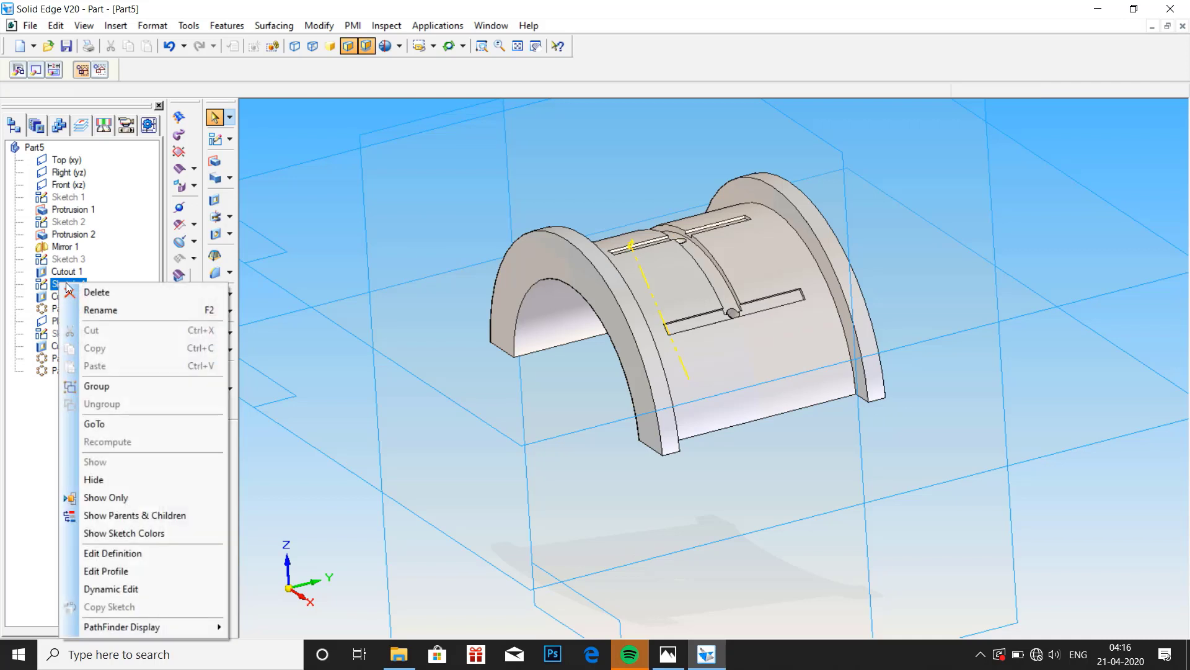
click(103, 479)
middle_drag(891, 141, 837, 330)
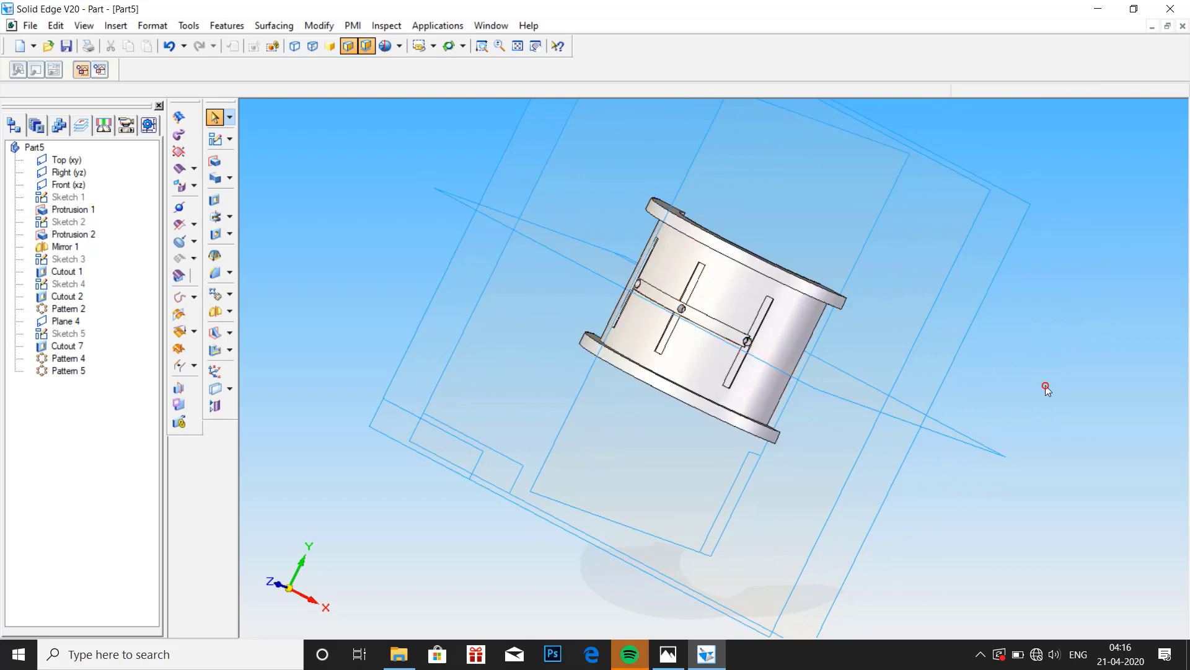
middle_drag(1045, 390, 1017, 314)
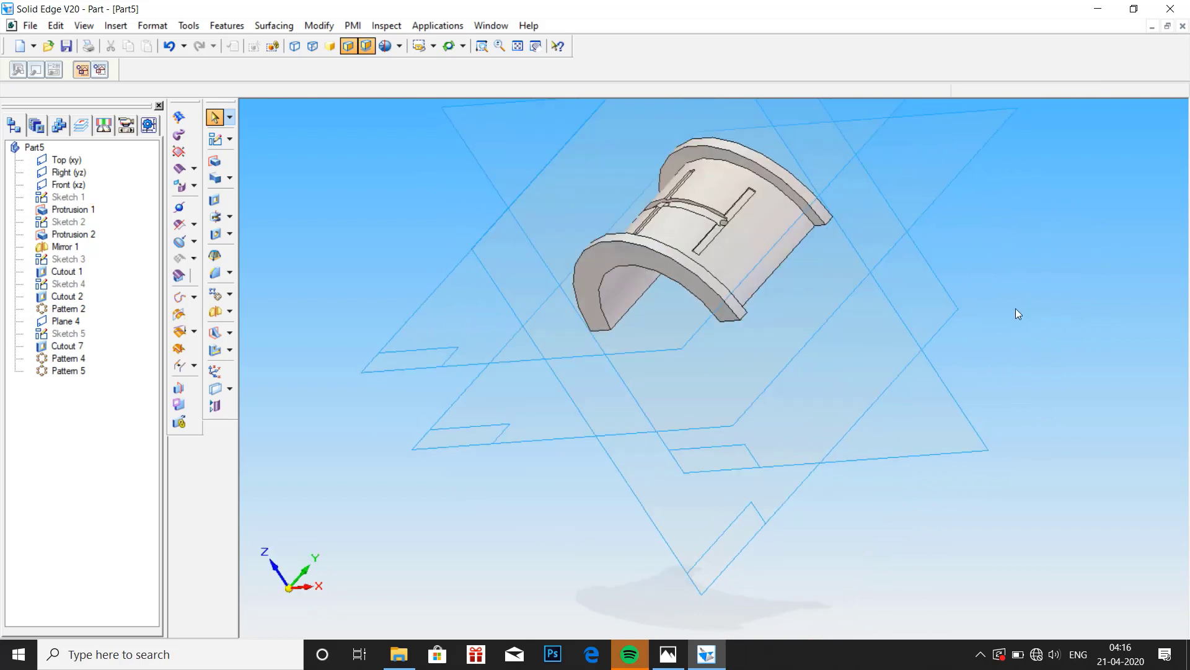
Switch to the reference drawing and check the bearing brasses' material in the parts list.
click(667, 654)
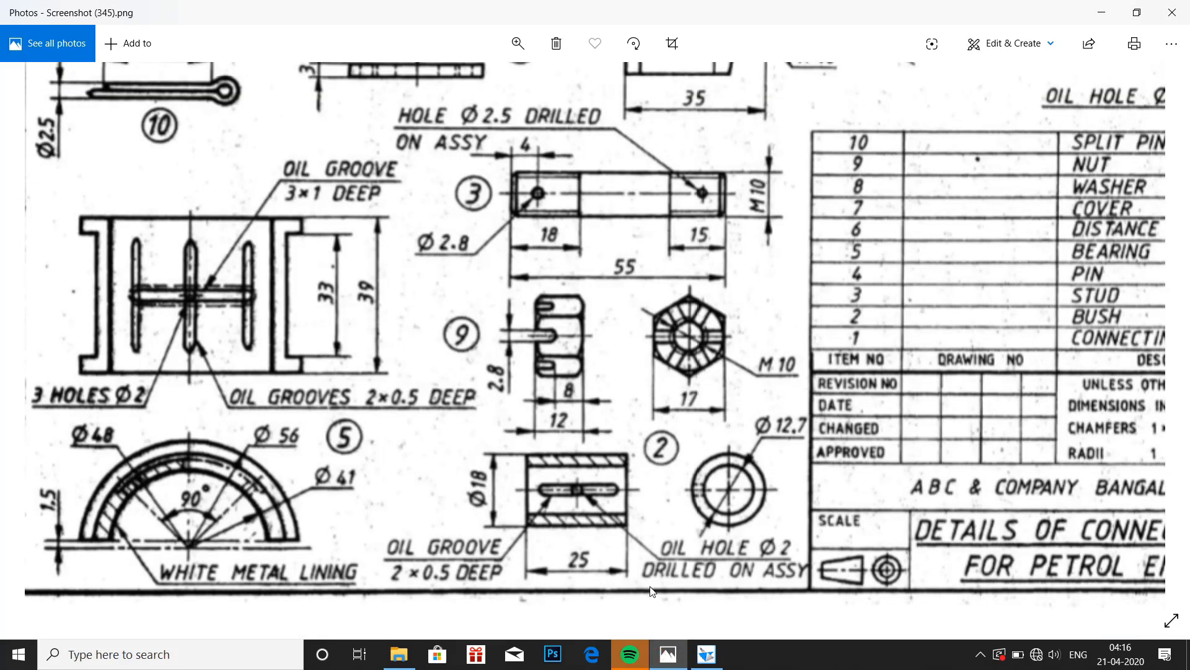
mouse_move(1103, 286)
mouse_down()
mouse_move(980, 286)
mouse_move(831, 314)
mouse_up()
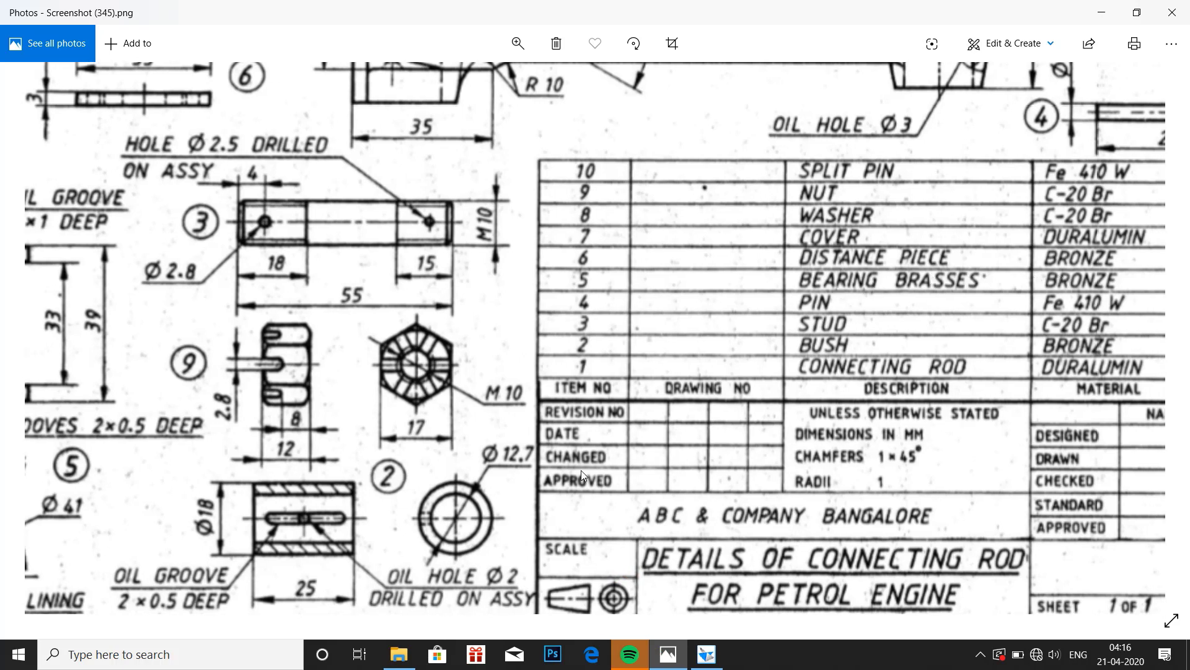
click(707, 655)
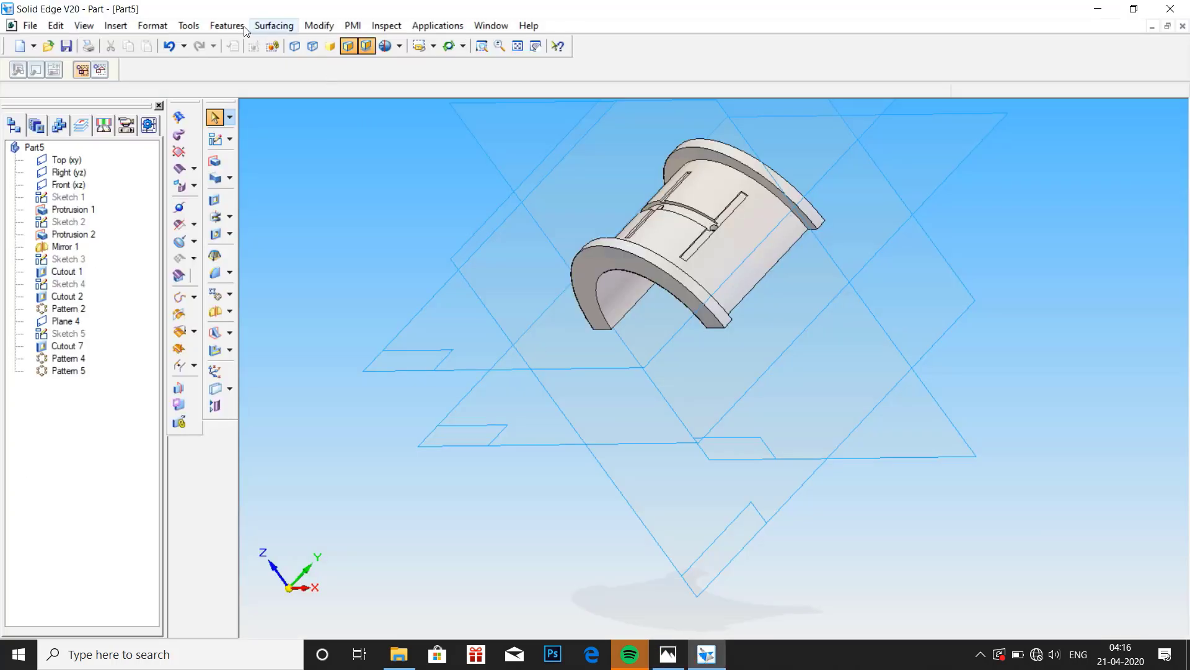
Apply the material Bronze to the bearing brass using the Material Table.
click(189, 26)
click(236, 209)
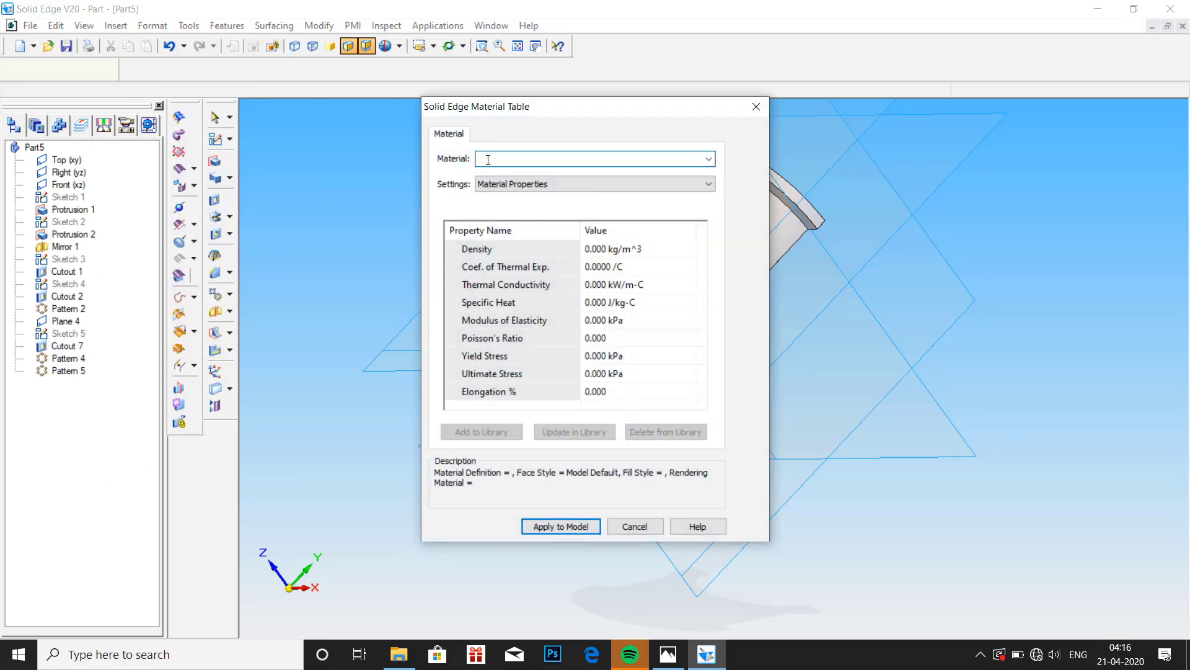
text(b)
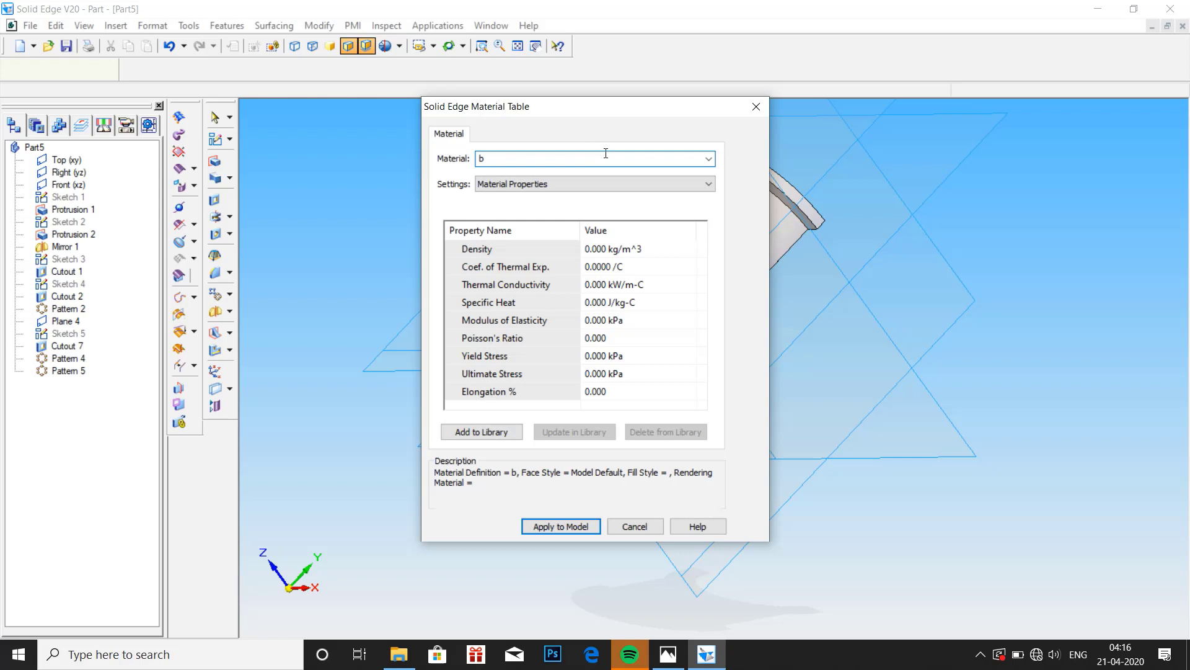
click(709, 159)
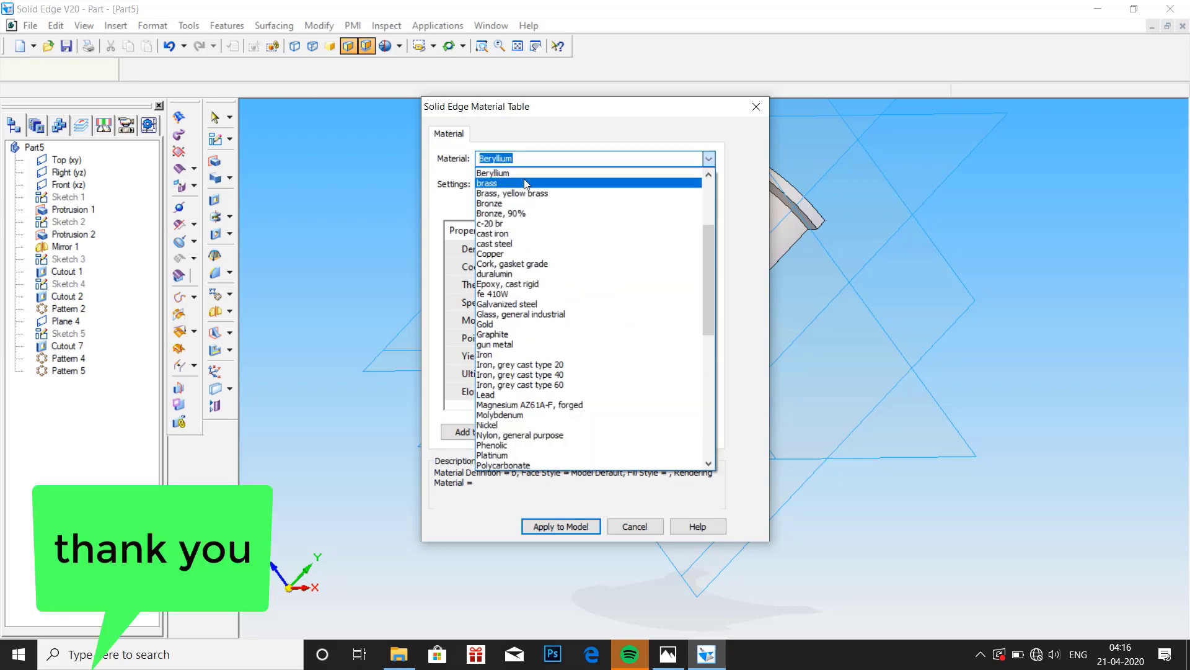
click(495, 204)
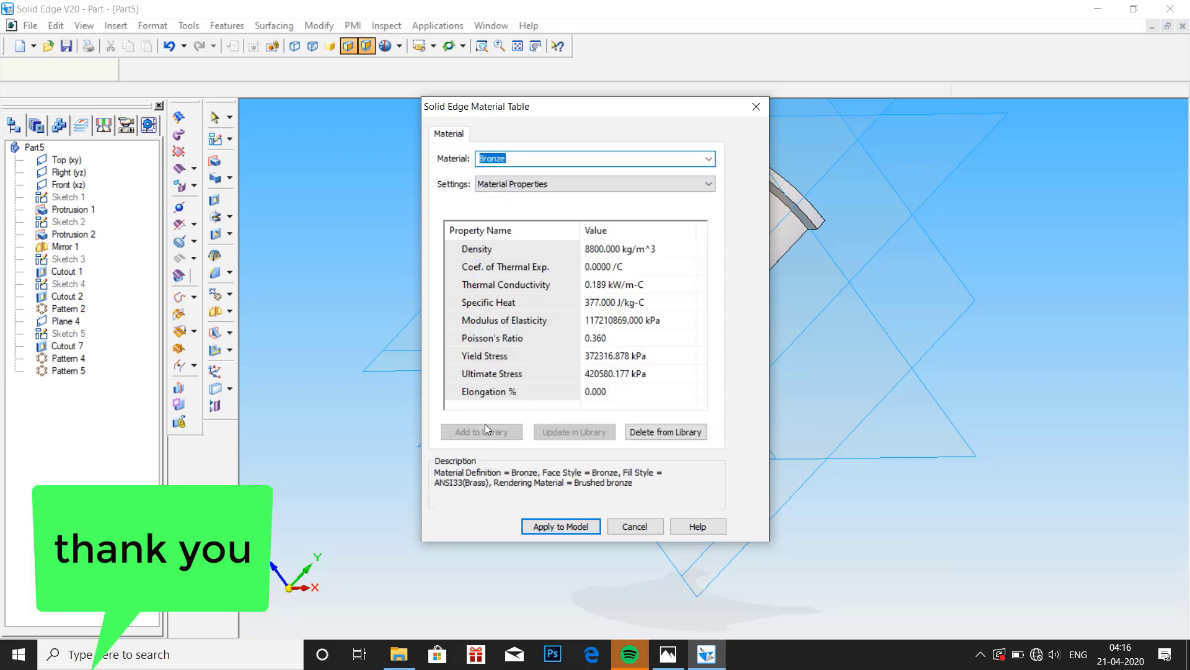
click(562, 526)
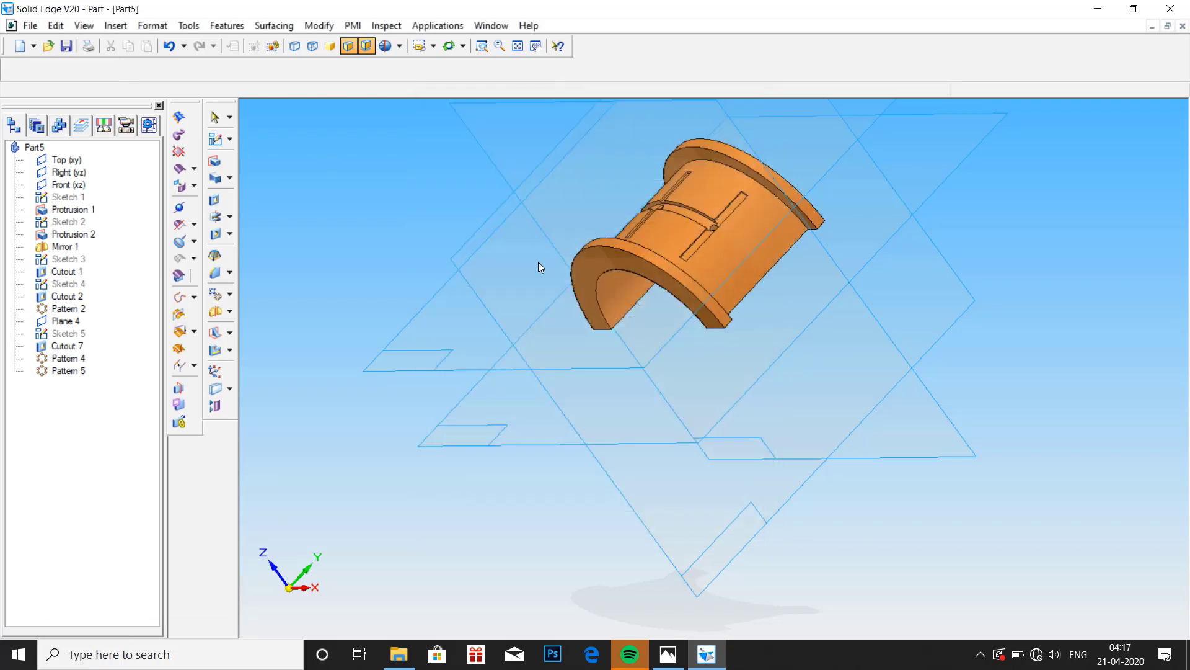
Set the title in the part's file properties summary to "bearing brasses".
click(30, 26)
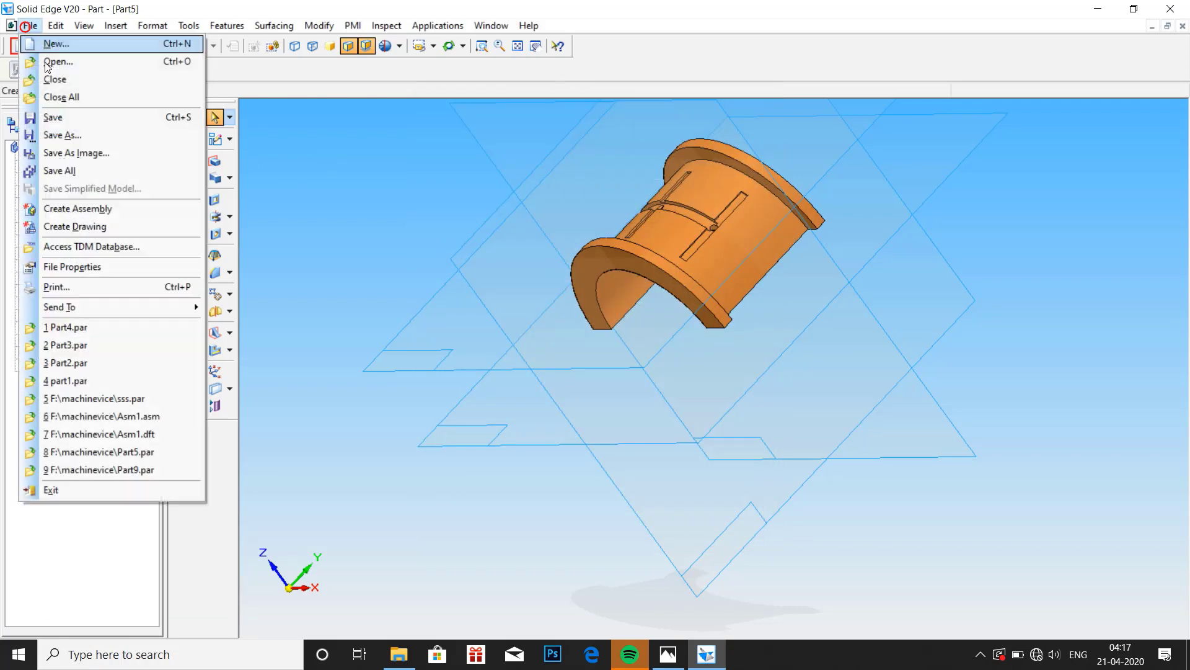
click(92, 267)
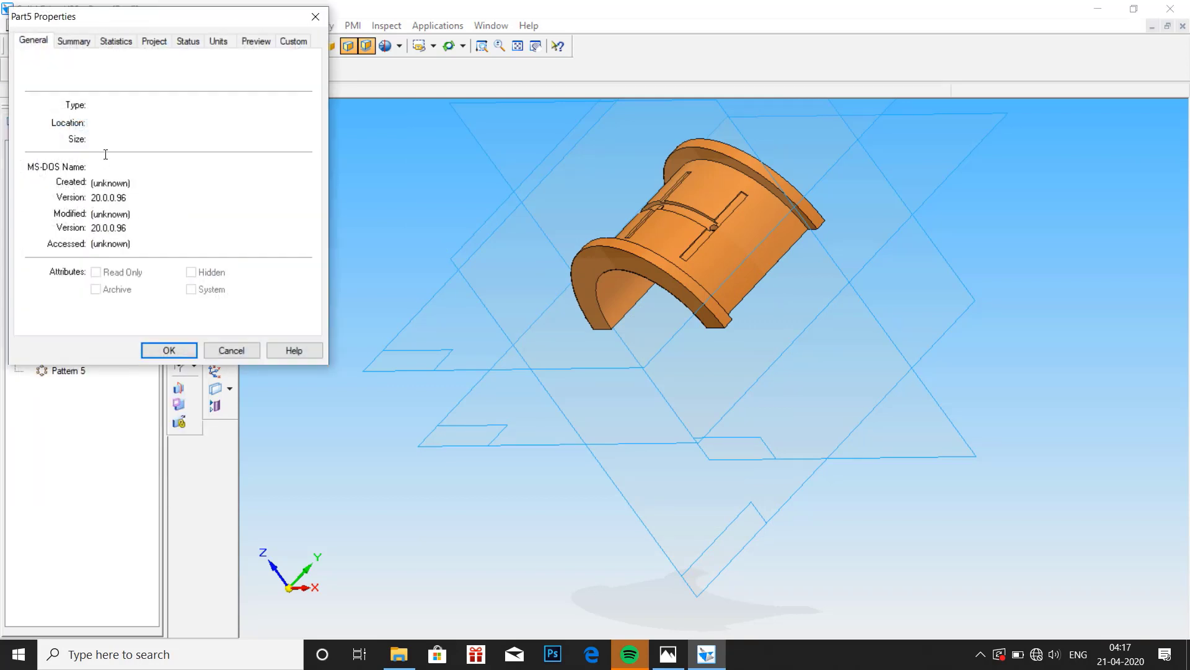
click(70, 42)
click(88, 68)
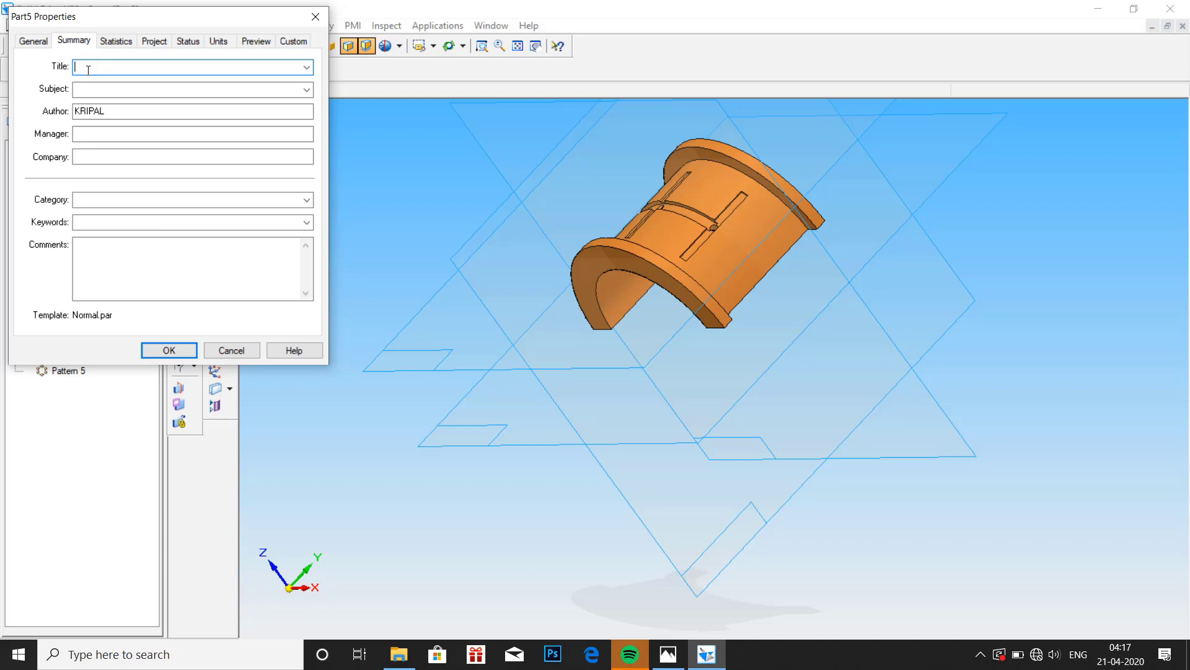
text(earing brasses)
Set the document number to 5 and the project name to "bearing brasses" in the file properties, and accept them.
click(153, 38)
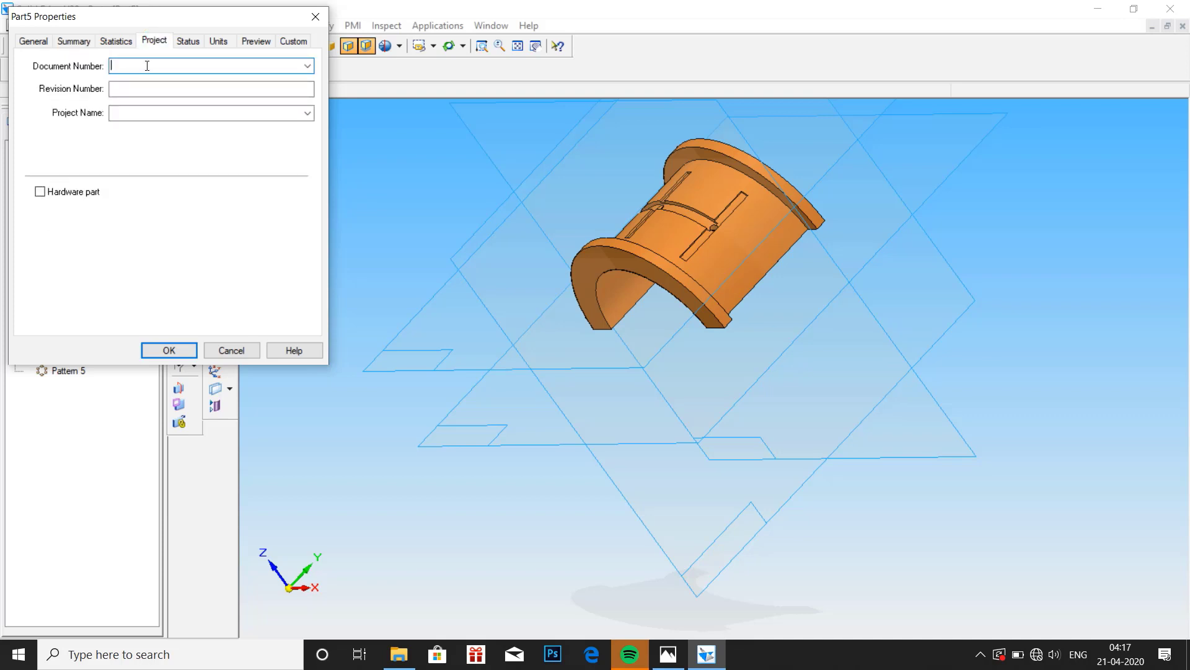
text(6)
key(BackSpace)
text(5)
click(133, 112)
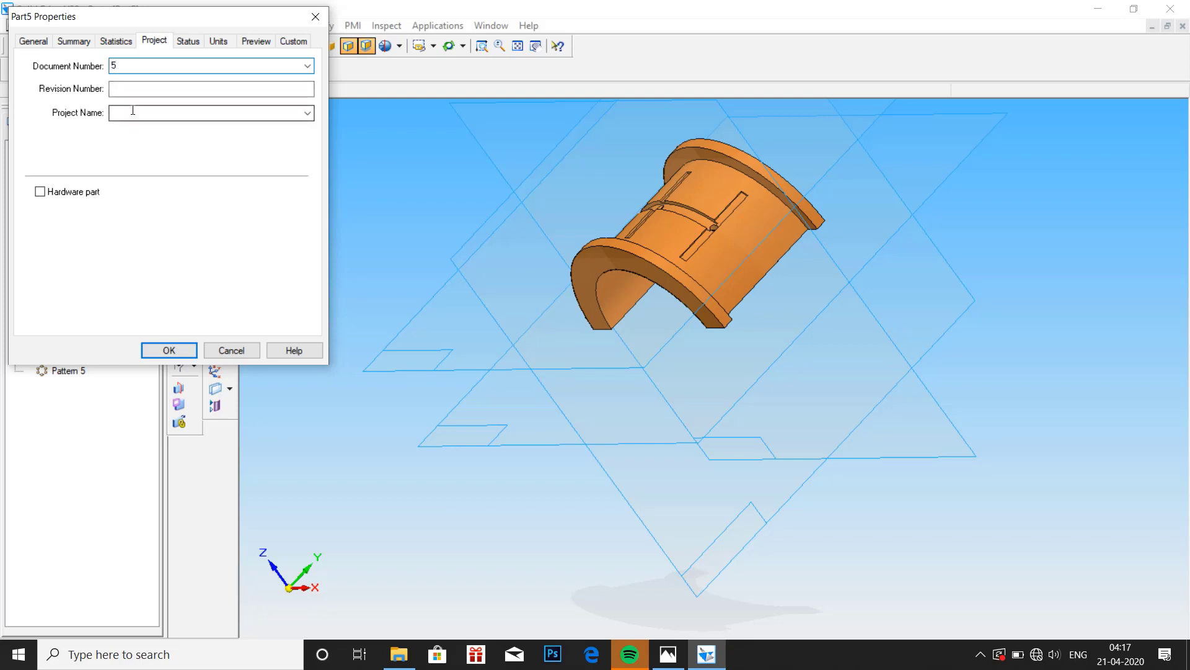
text(b)
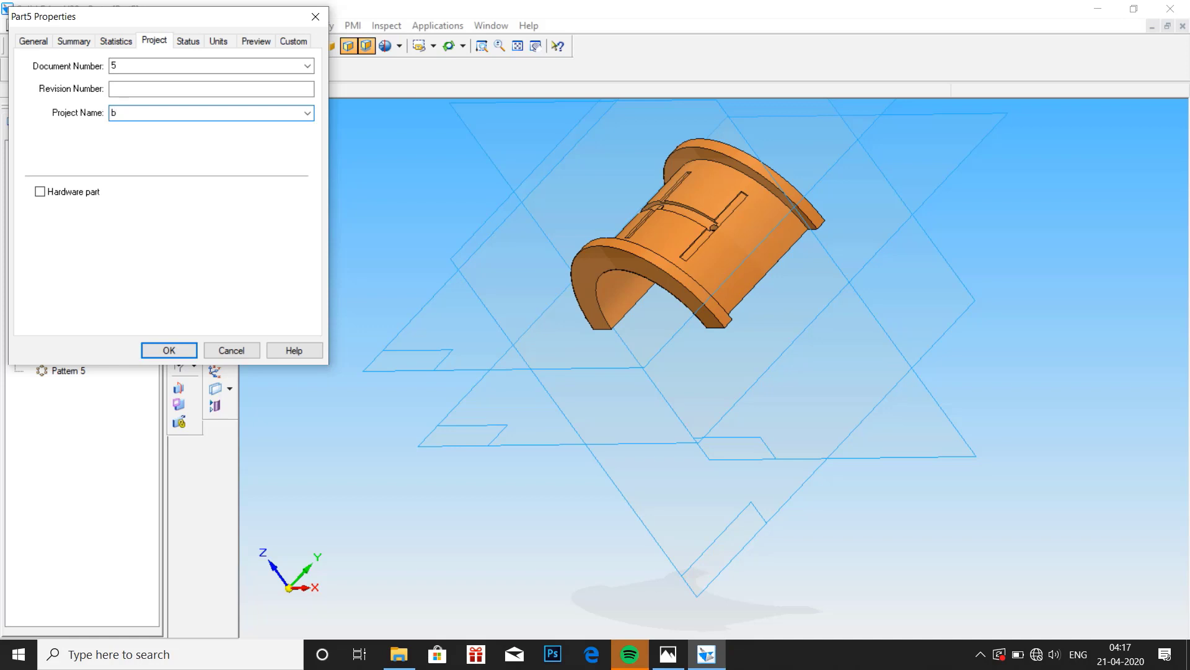
text(raearing brasses)
click(168, 350)
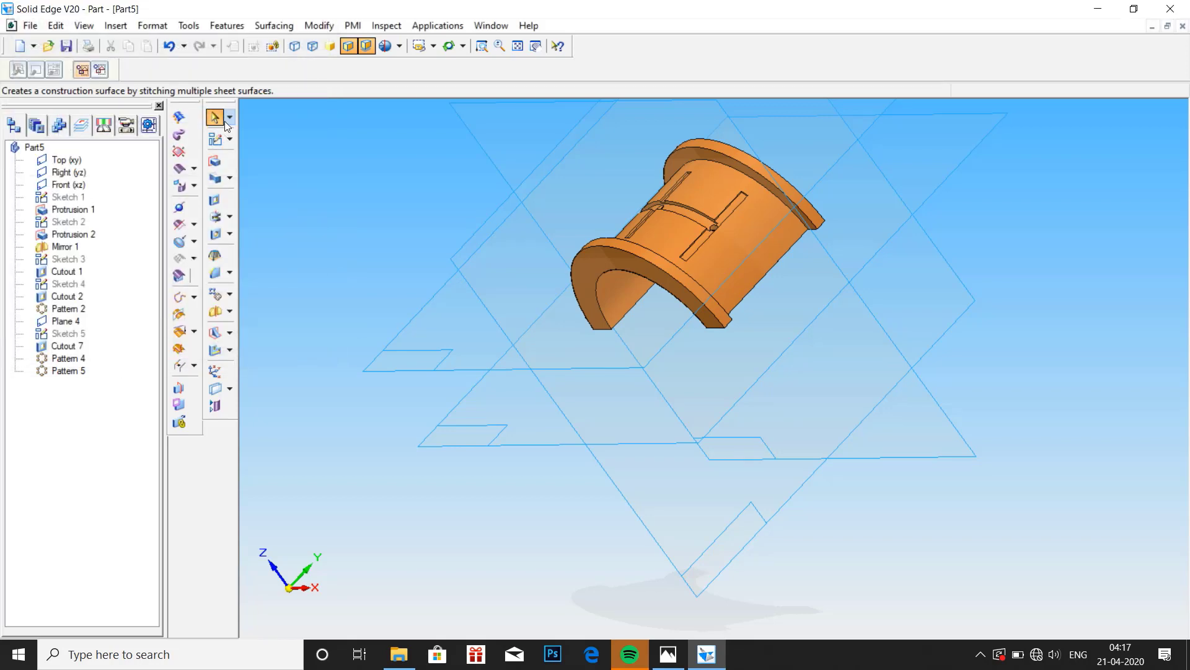
Save the bearing brass as Part5.par in the connecting rod folder.
click(29, 26)
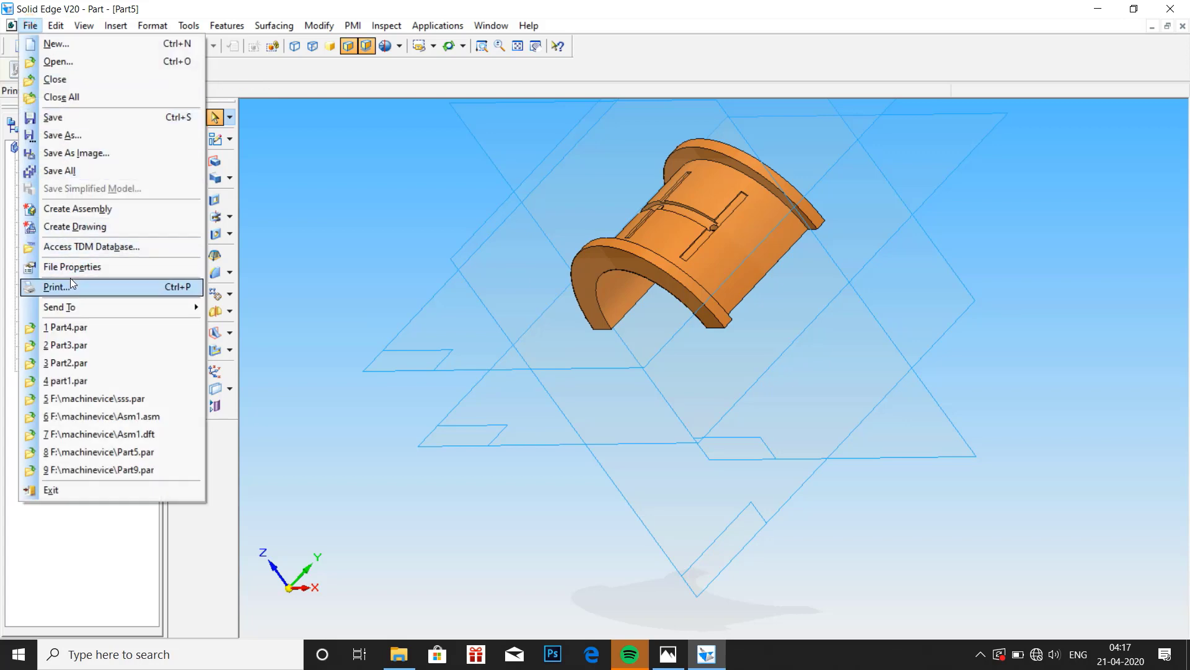
click(62, 135)
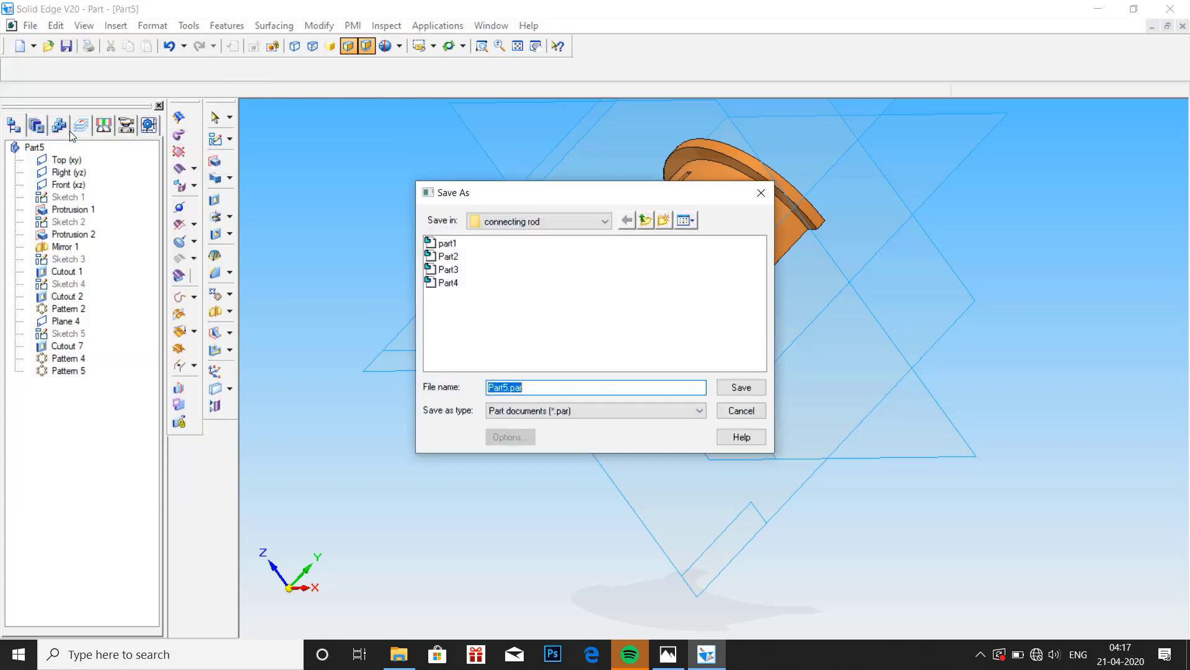
click(738, 387)
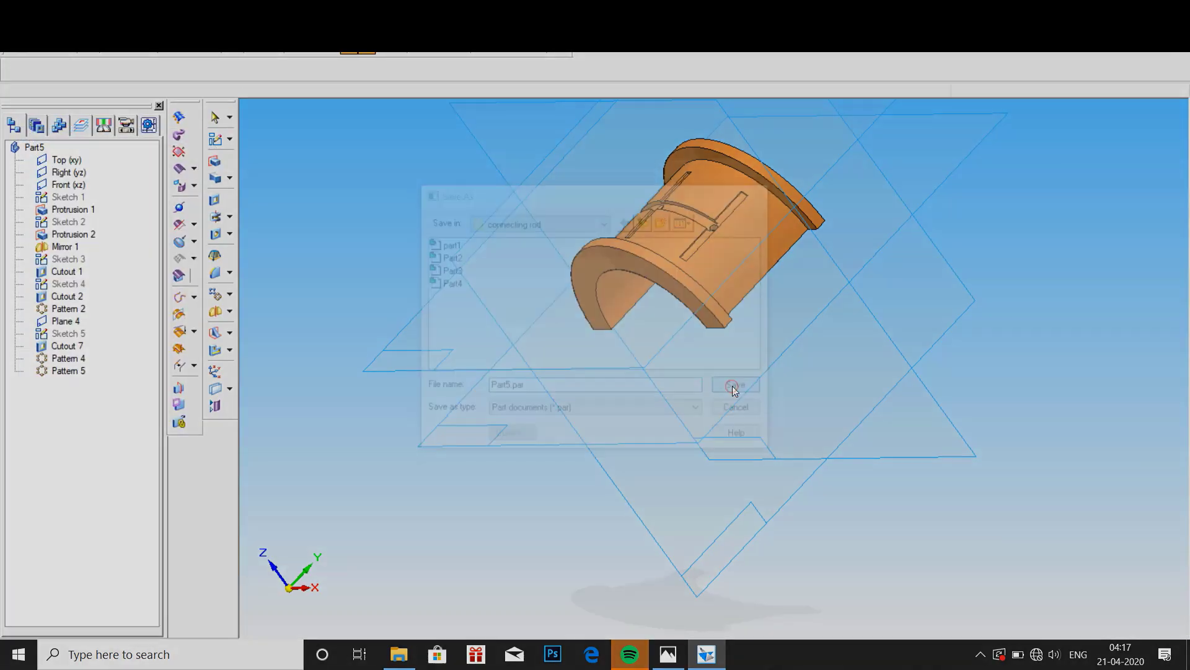